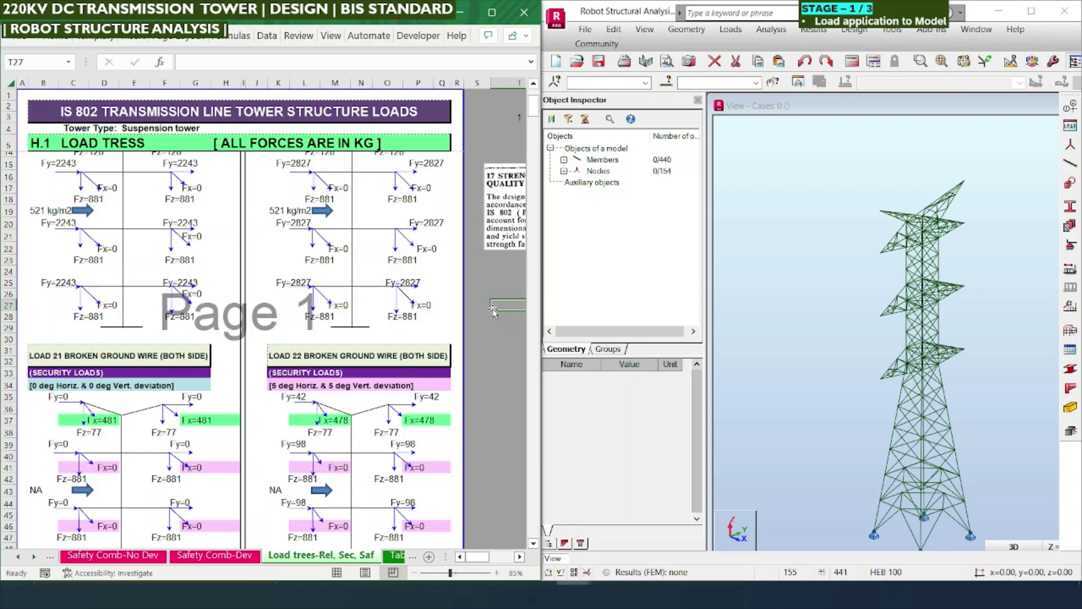
Close the coordinates dialog and open Job Preferences at Units and Formats > Forces
{"action": "left_click", "coordinate": [777, 325]}
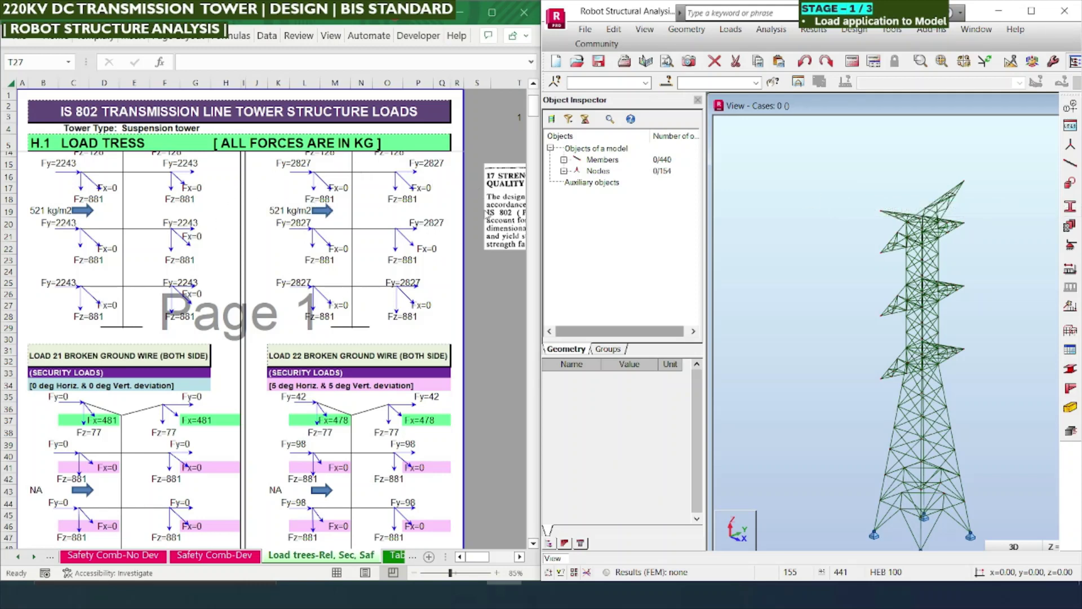
{"action": "left_click", "coordinate": [485, 278]}
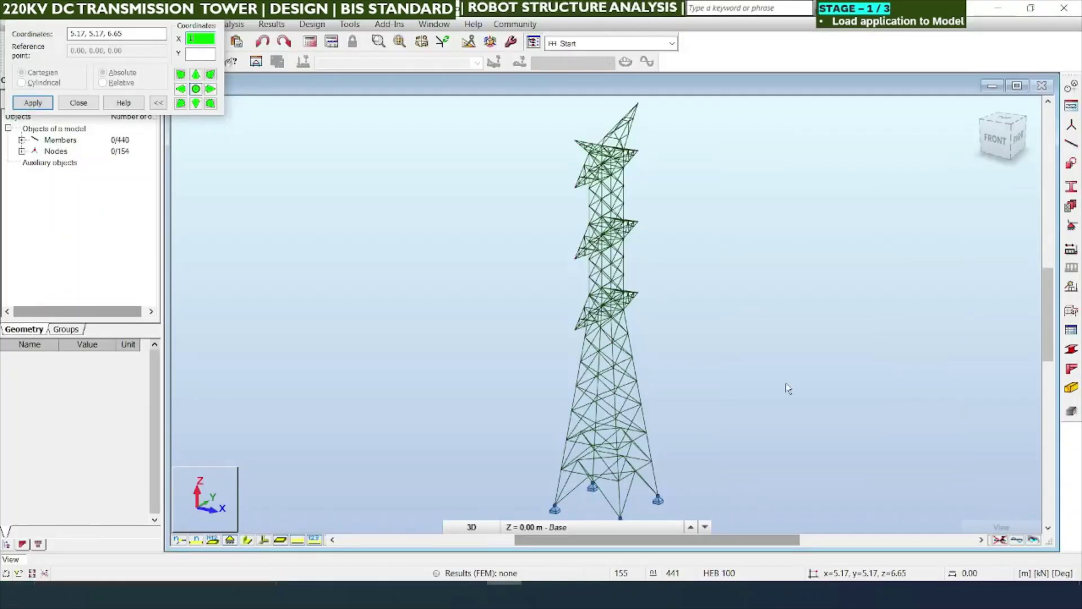
{"action": "key", "text": "Escape"}
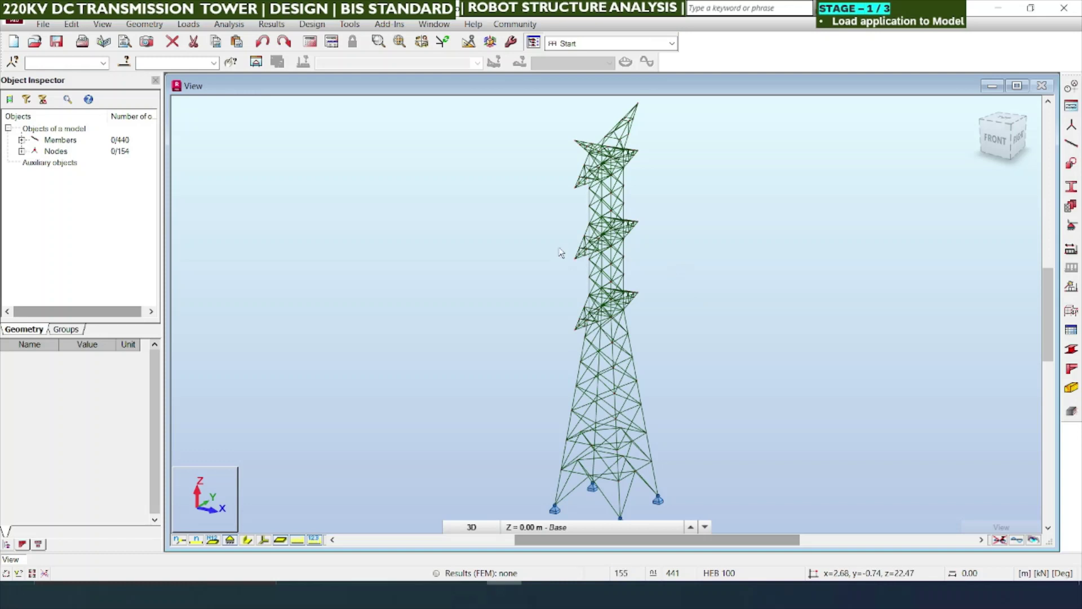
{"action": "left_click", "coordinate": [354, 25]}
{"action": "mouse_move", "coordinate": [398, 38]}
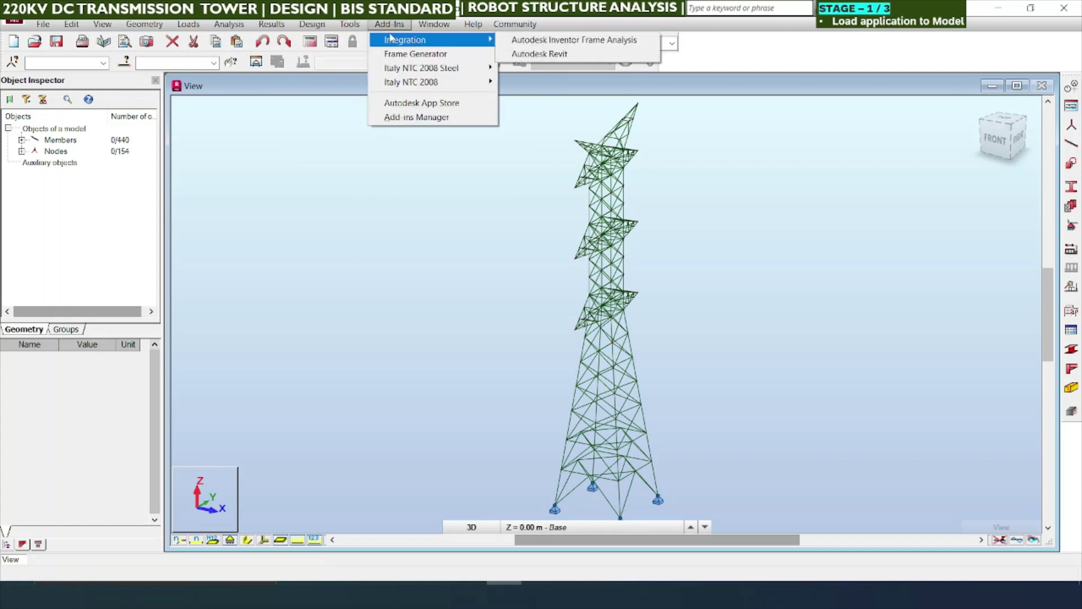
{"action": "mouse_move", "coordinate": [345, 27]}
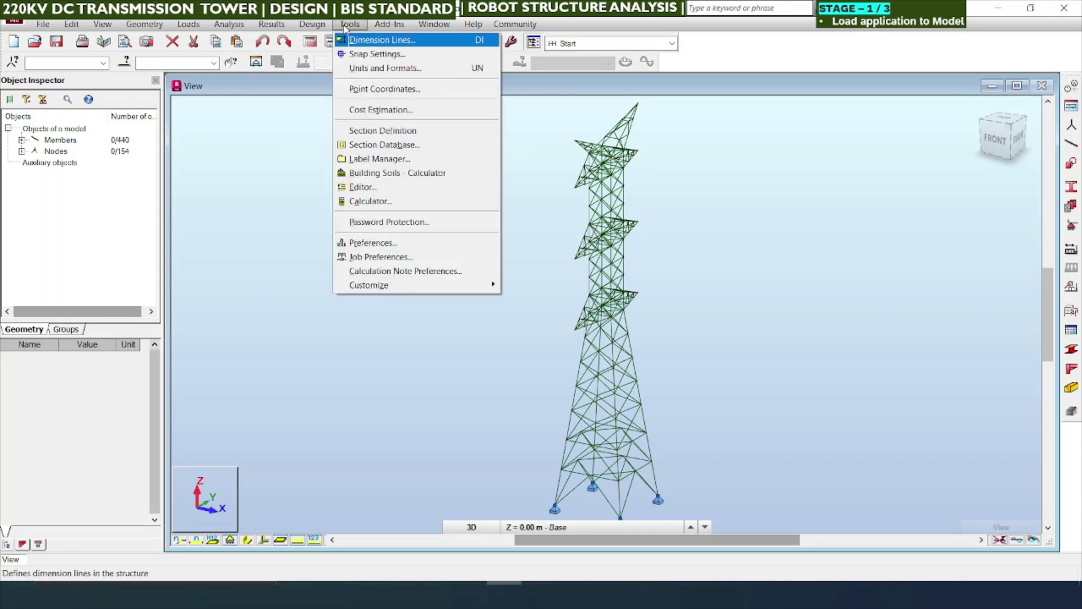
{"action": "left_click", "coordinate": [392, 258]}
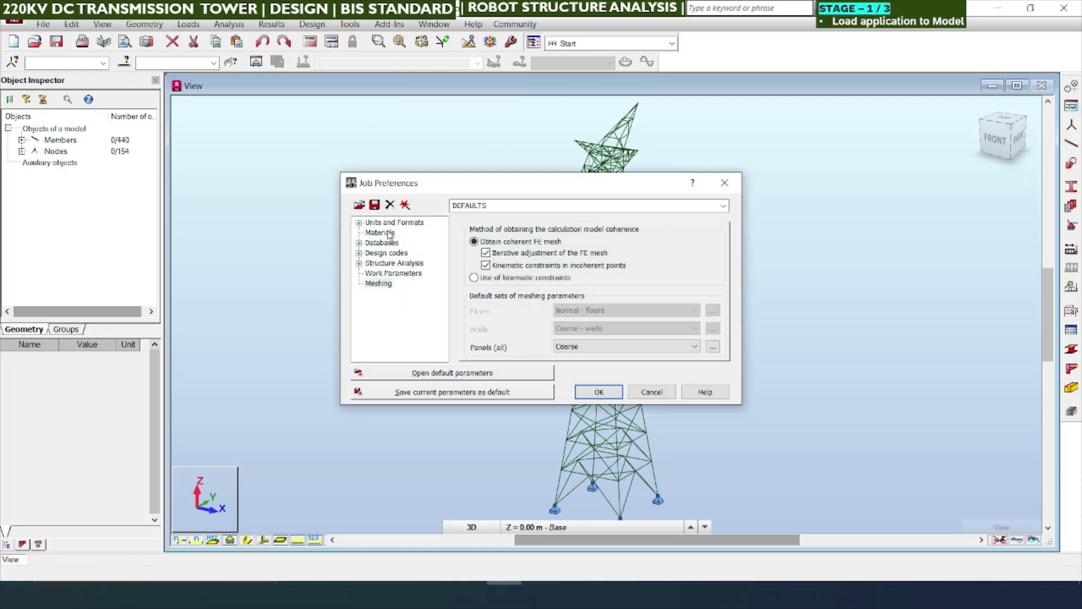
{"action": "left_click", "coordinate": [381, 224]}
{"action": "left_click", "coordinate": [359, 223]}
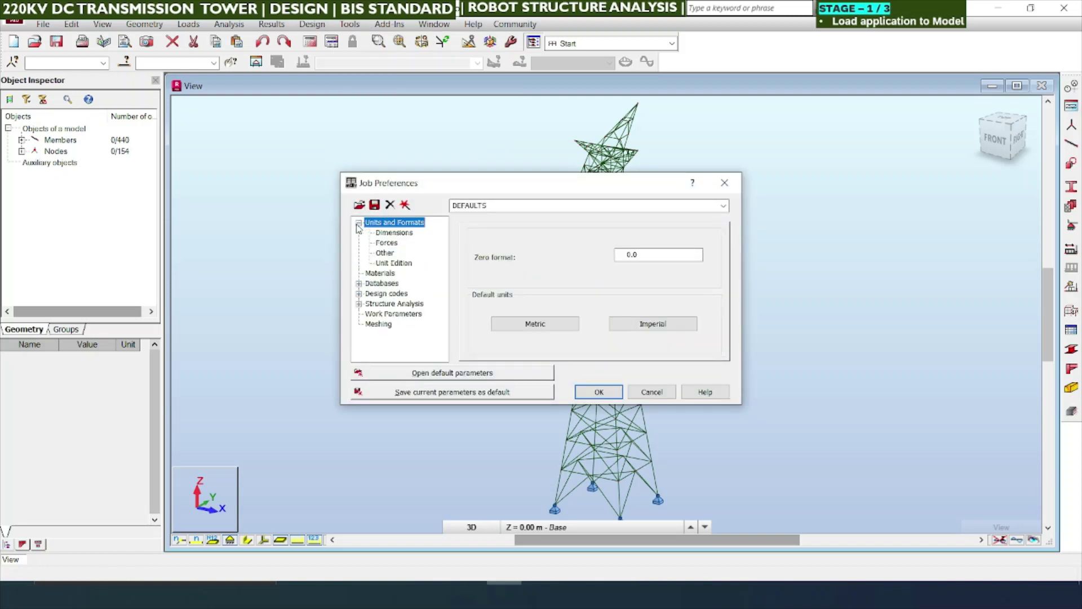
{"action": "left_click", "coordinate": [393, 244]}
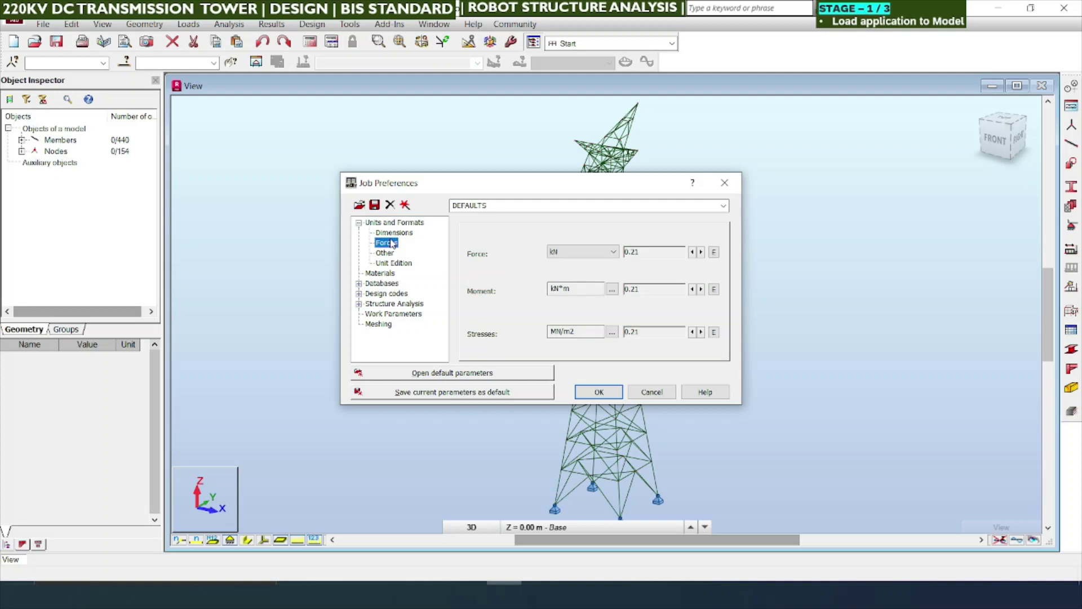
Set the force unit to kG and the moment unit to kG*m
{"action": "left_click", "coordinate": [593, 252]}
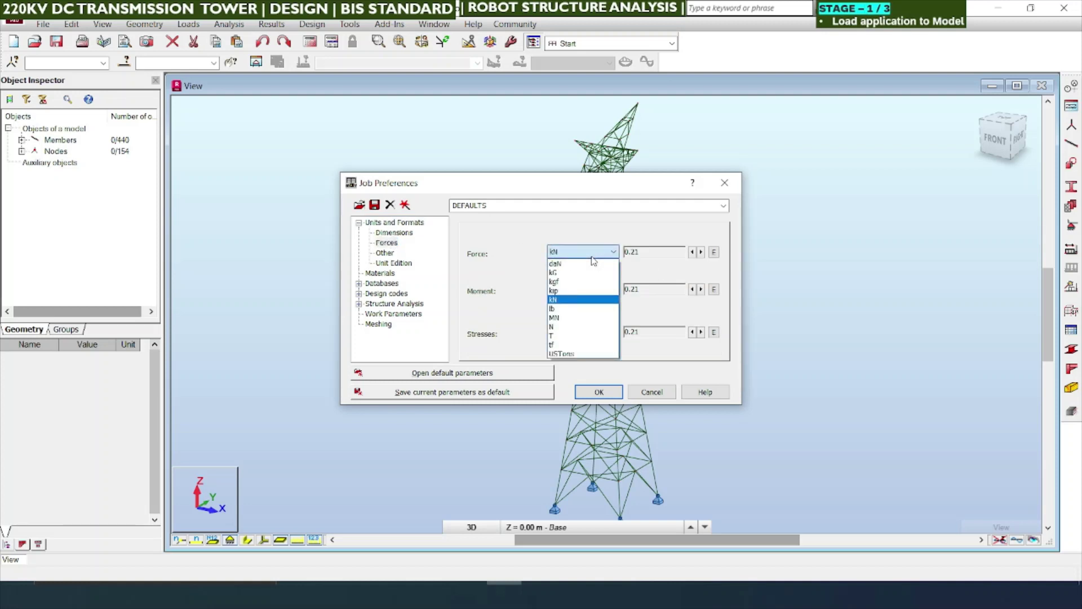
{"action": "left_click", "coordinate": [575, 272]}
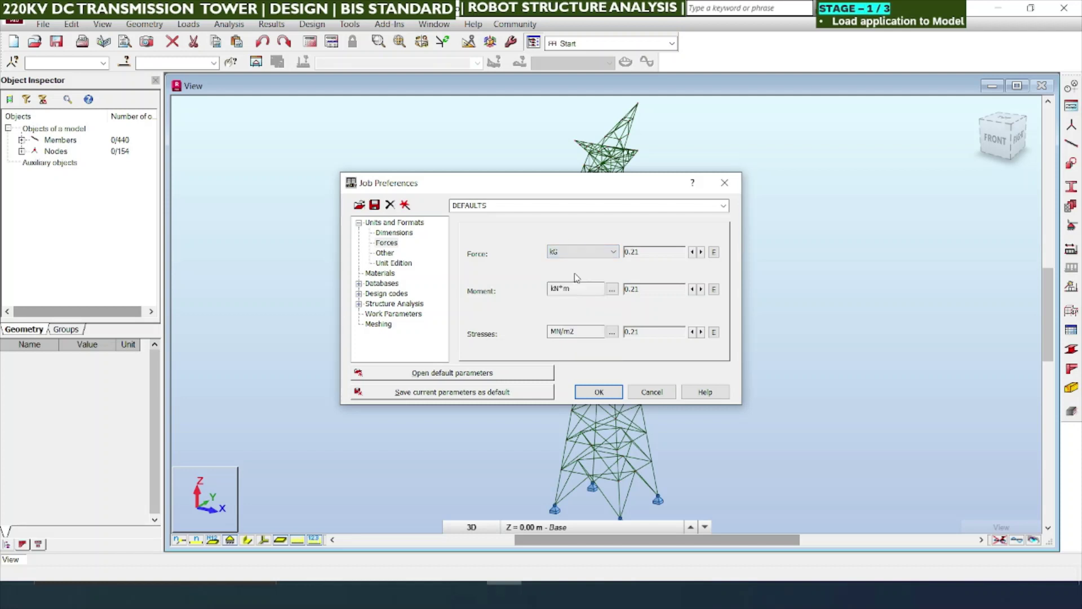
{"action": "left_click", "coordinate": [601, 287]}
{"action": "left_click", "coordinate": [599, 289]}
{"action": "left_click", "coordinate": [612, 289]}
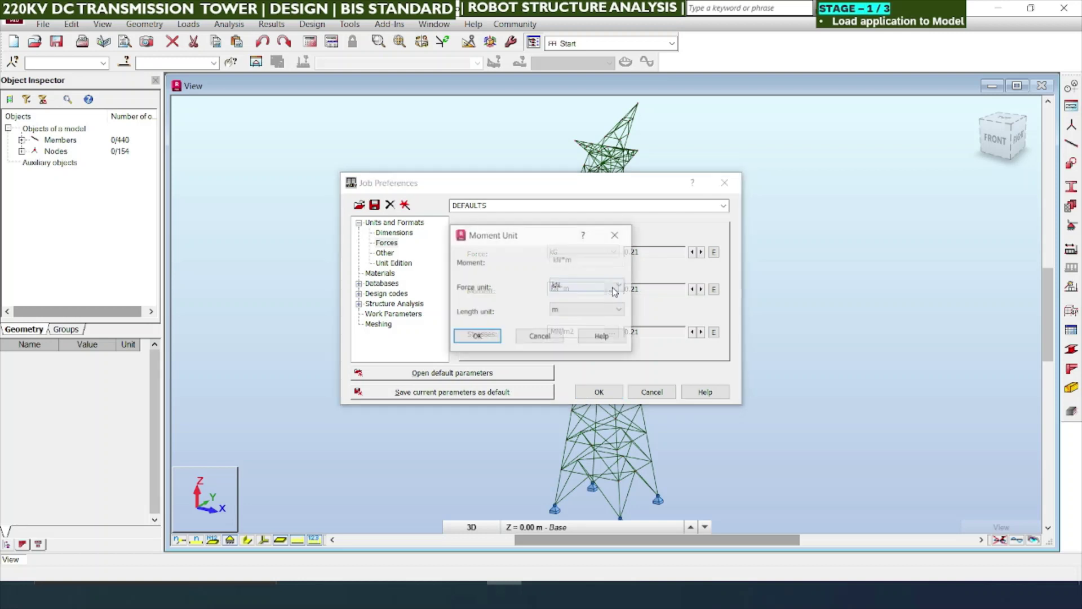
{"action": "left_click", "coordinate": [615, 288]}
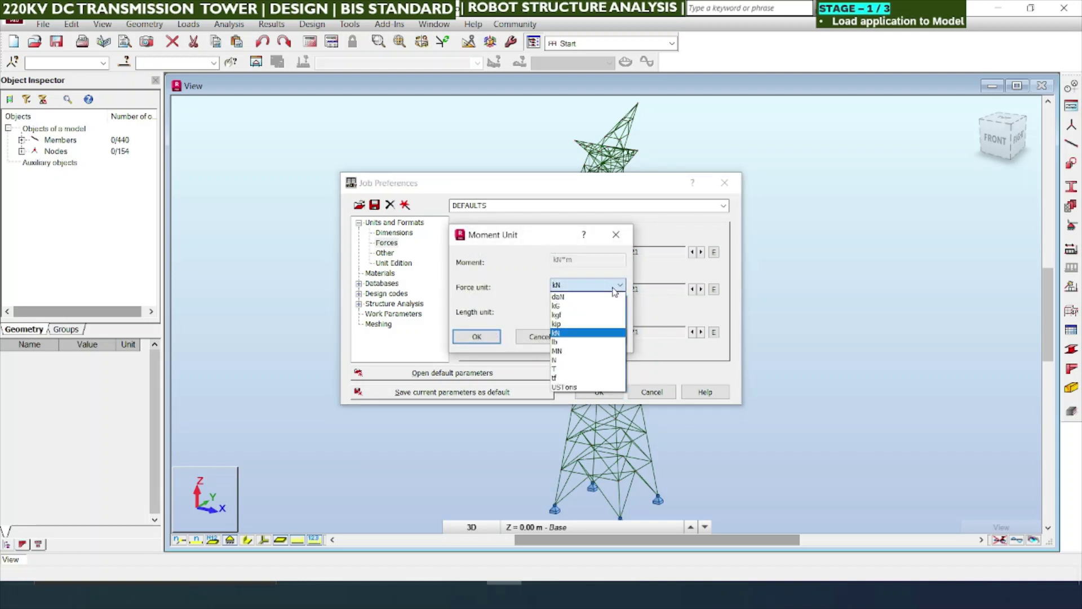
{"action": "left_click", "coordinate": [586, 306]}
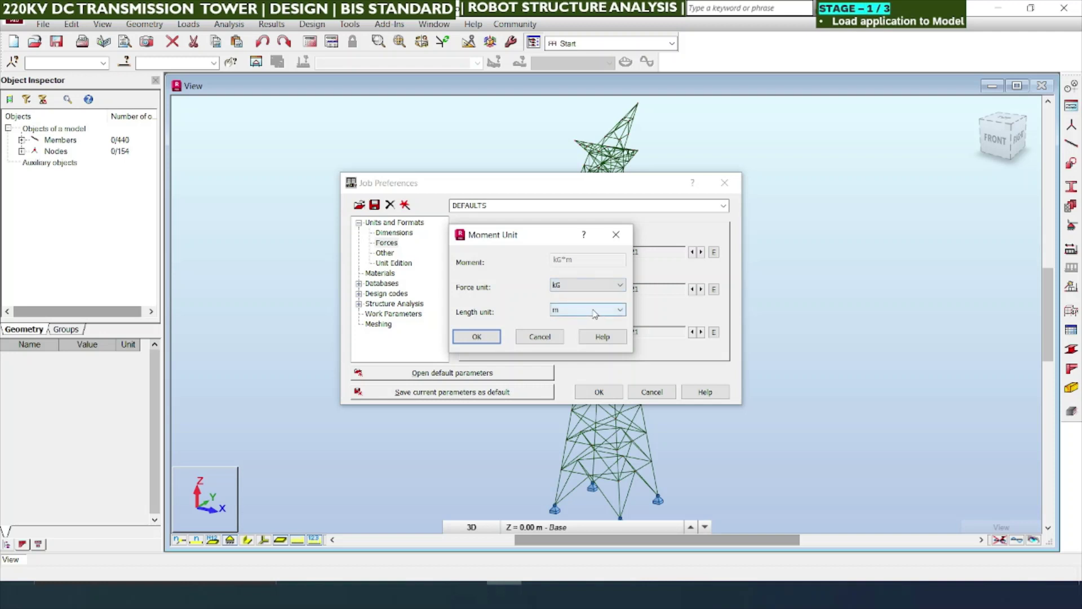
{"action": "left_click", "coordinate": [489, 340]}
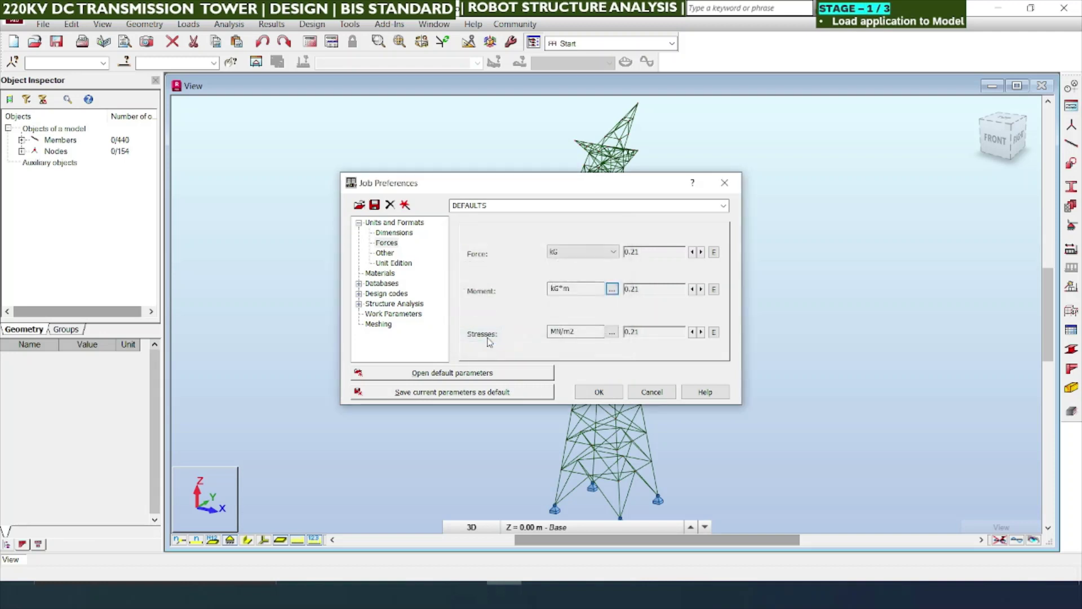
Set the stress unit to kG/m2, keeping m2 as the area unit
{"action": "left_click", "coordinate": [612, 332]}
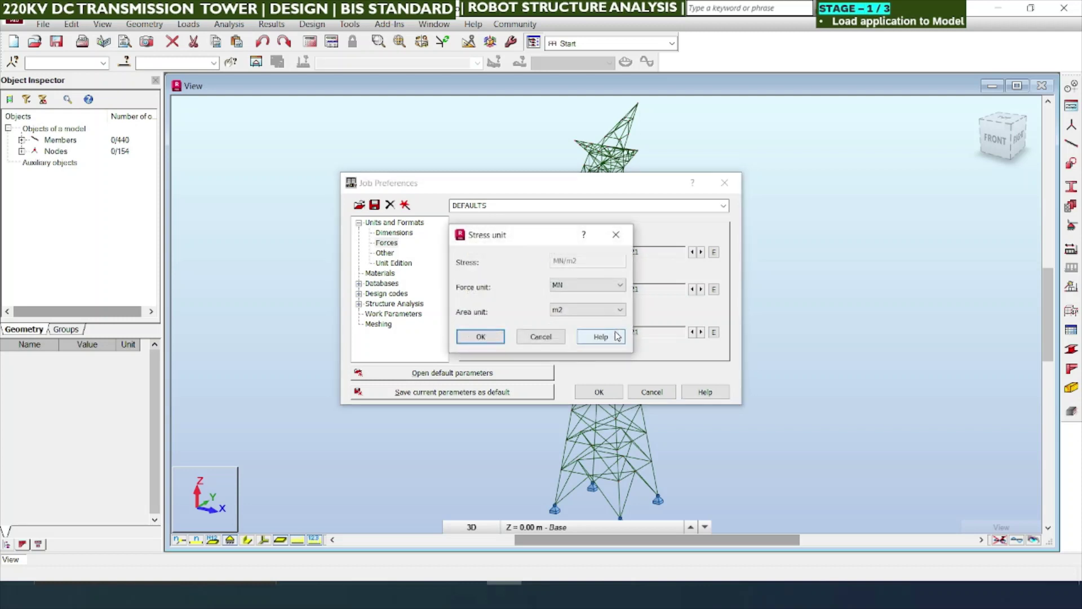
{"action": "left_click", "coordinate": [593, 287]}
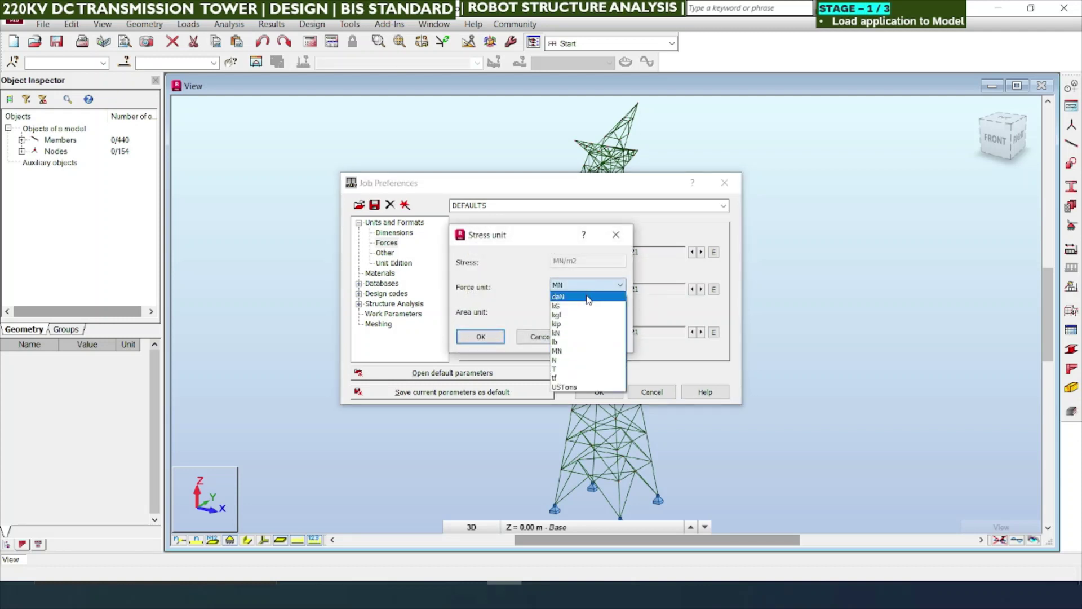
{"action": "left_click", "coordinate": [590, 305]}
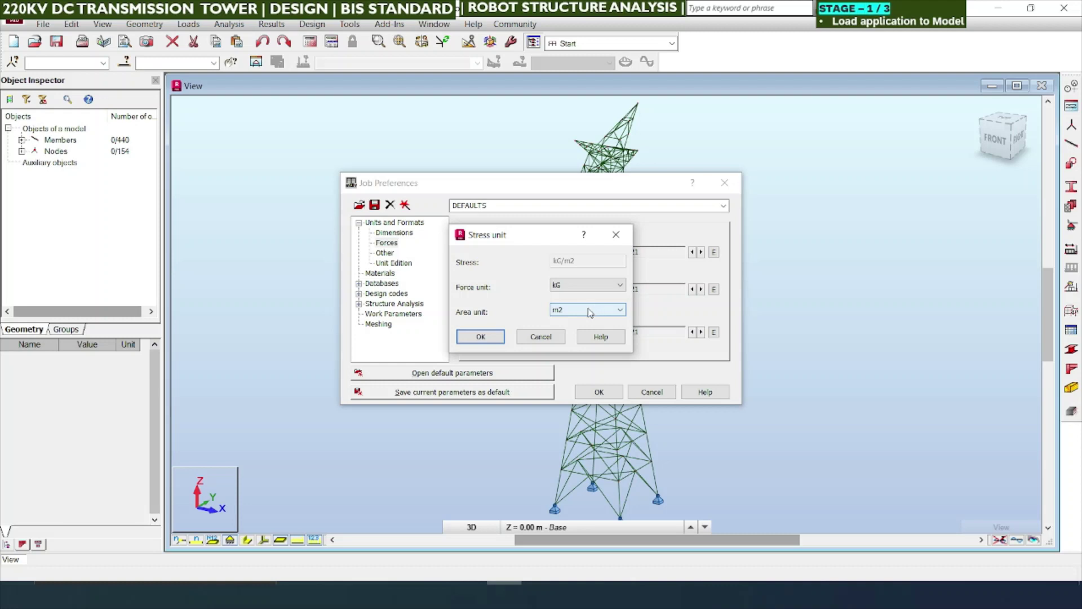
{"action": "left_click", "coordinate": [590, 312]}
{"action": "left_click", "coordinate": [588, 311]}
{"action": "left_click", "coordinate": [493, 337]}
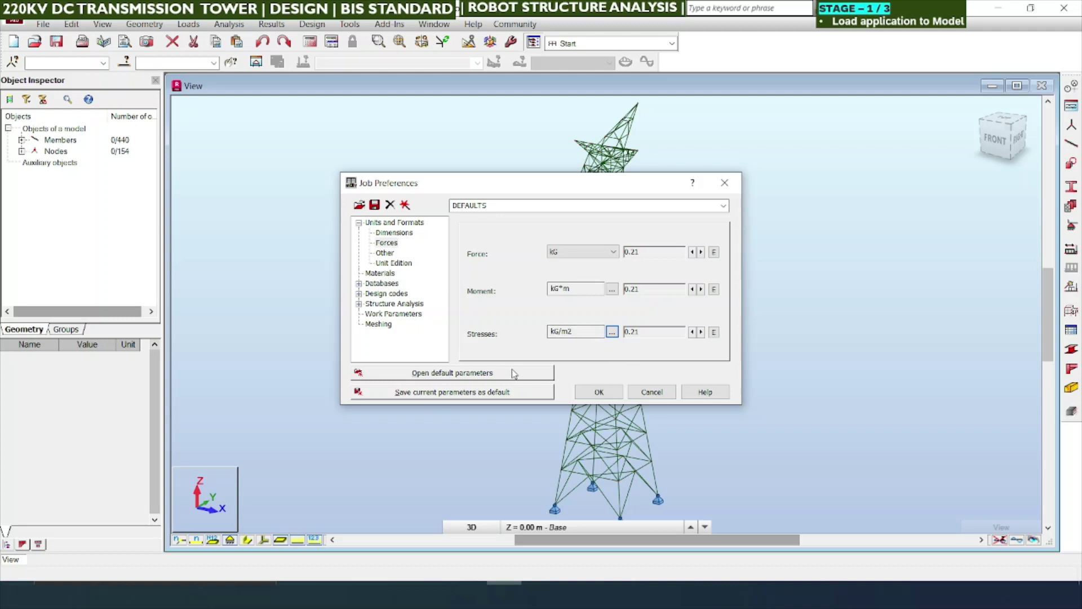
Save the units as default preferences, then show the Materials settings
{"action": "left_click", "coordinate": [509, 392]}
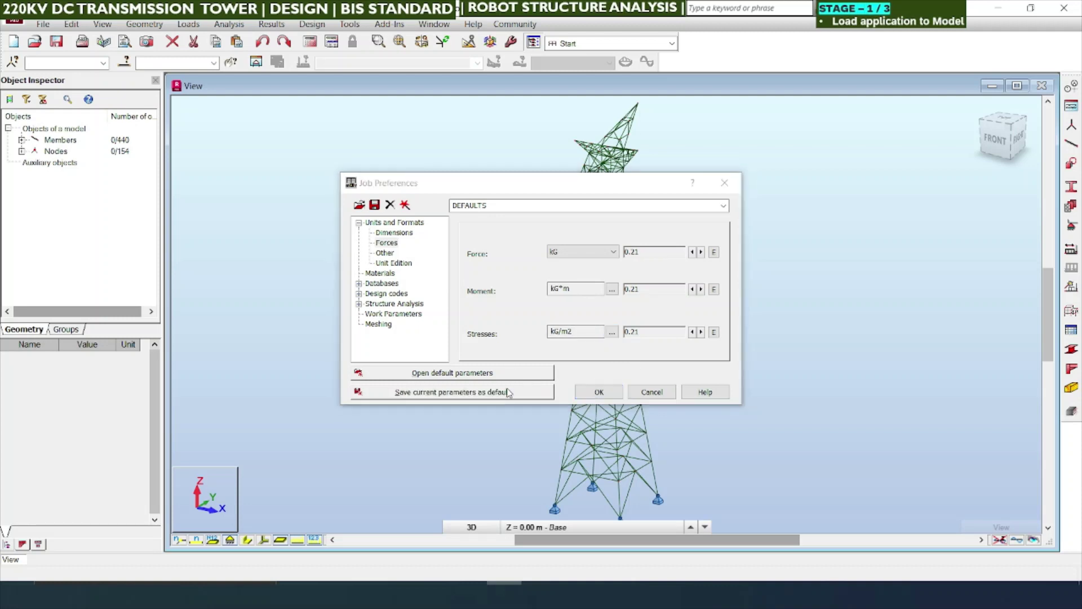
{"action": "left_click", "coordinate": [555, 329]}
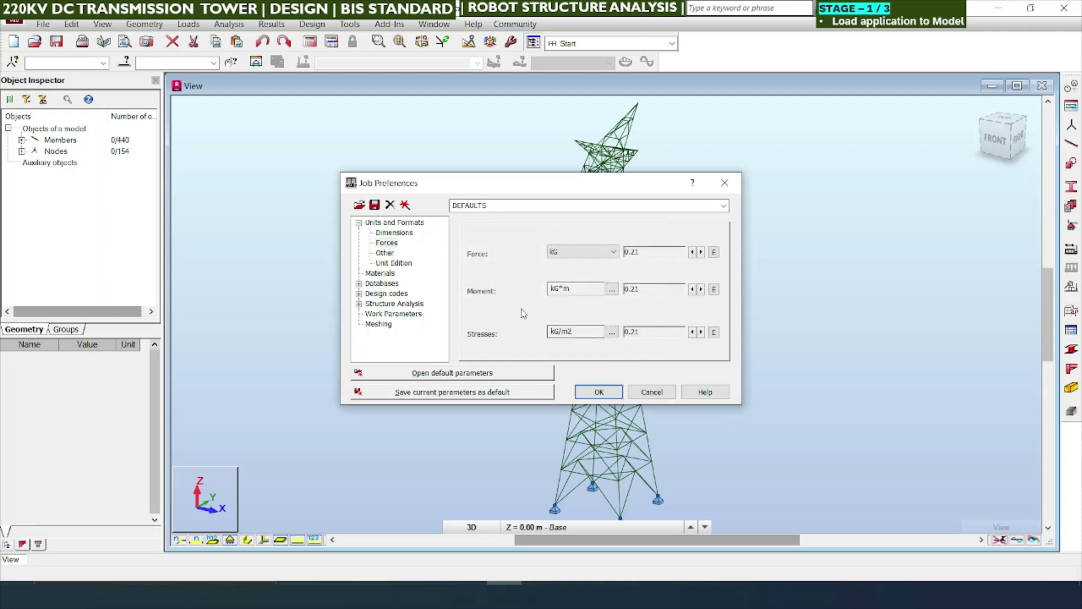
{"action": "left_click", "coordinate": [373, 274]}
{"action": "left_click", "coordinate": [359, 294]}
Keep the Indian material set and choose E 350 as the default steel
{"action": "left_click", "coordinate": [513, 254]}
{"action": "left_click", "coordinate": [512, 254]}
{"action": "left_click", "coordinate": [513, 254]}
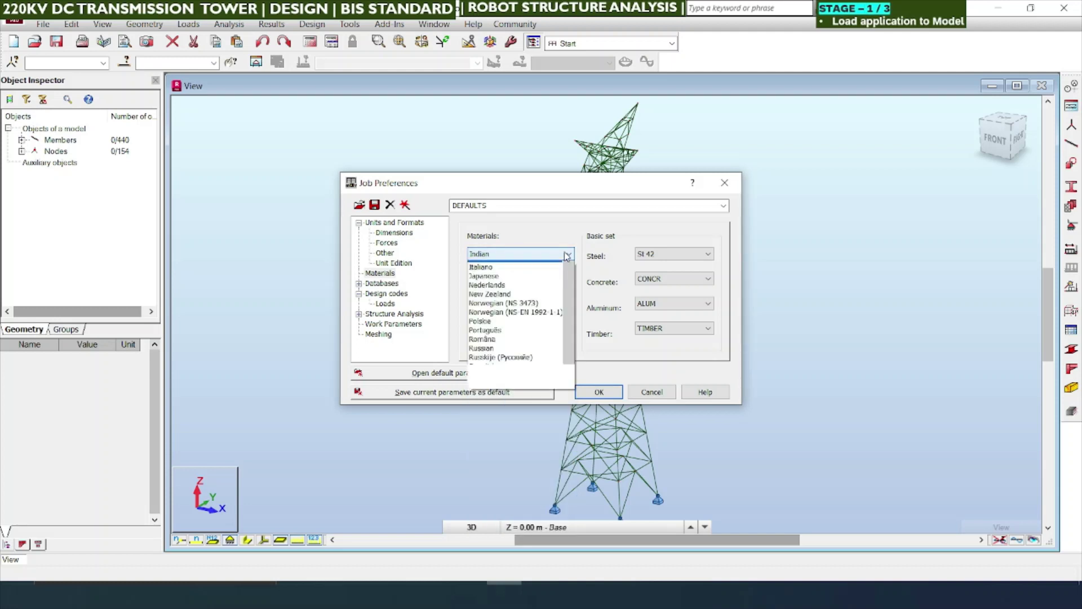
{"action": "left_click", "coordinate": [655, 254]}
{"action": "left_click", "coordinate": [655, 255]}
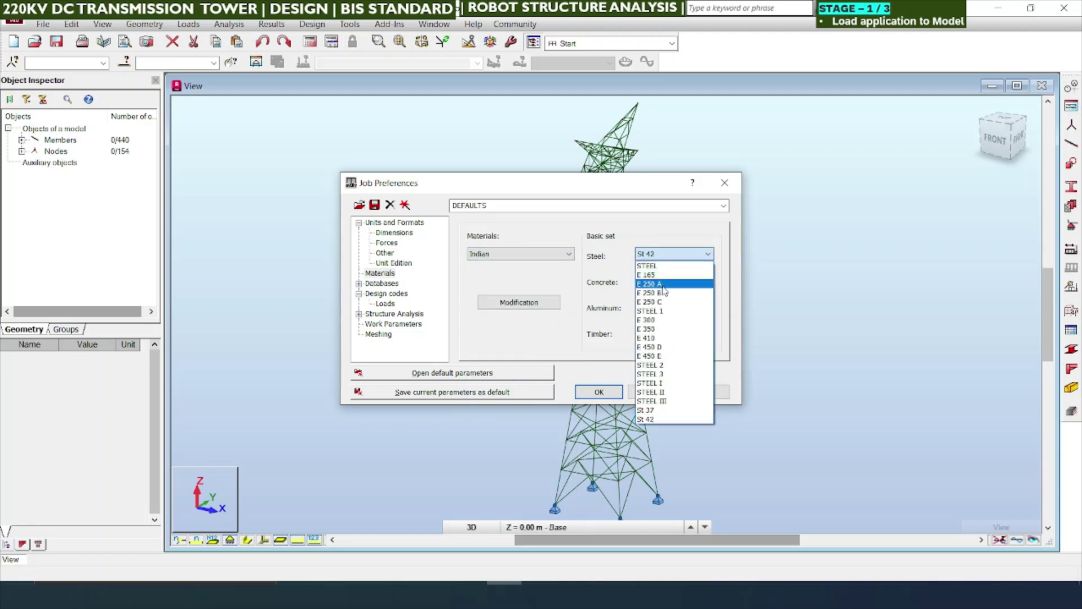
{"action": "left_click", "coordinate": [648, 329]}
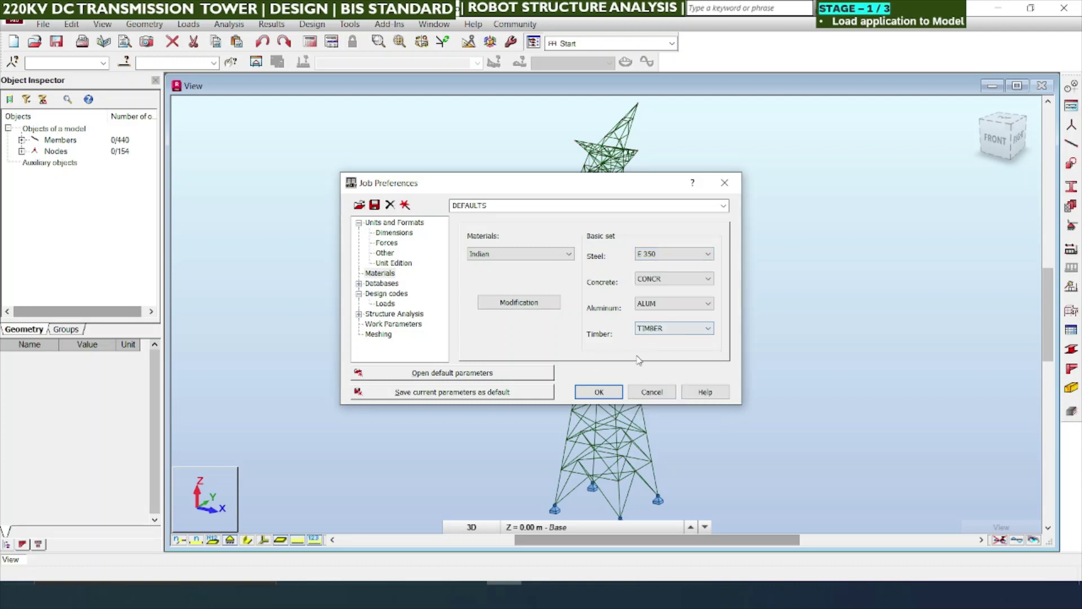
Save the material choice as default and show the Design codes > Loads settings
{"action": "left_click", "coordinate": [454, 392]}
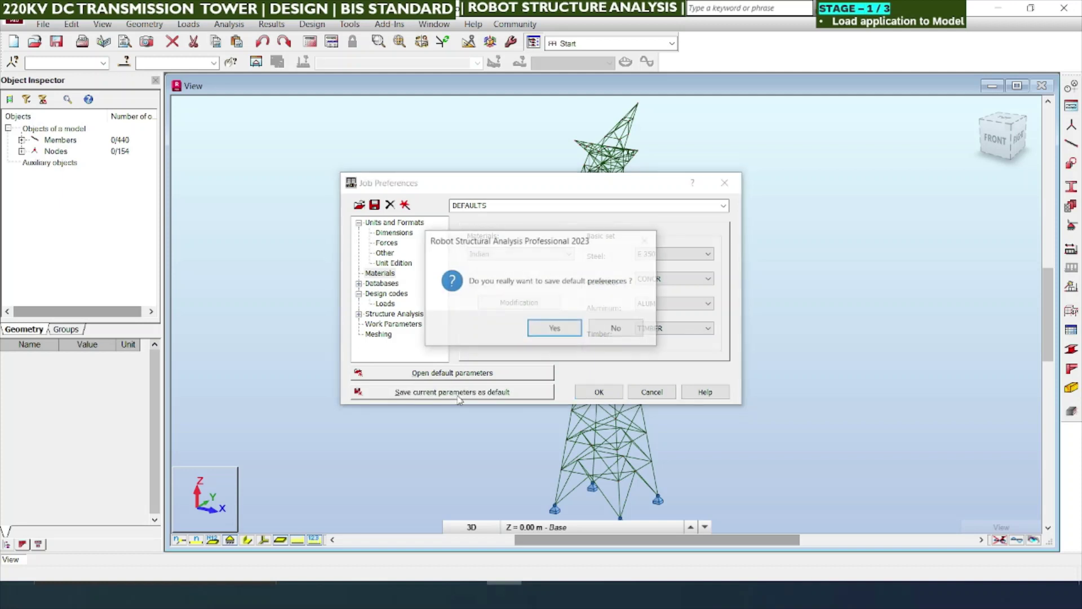
{"action": "left_click", "coordinate": [541, 331]}
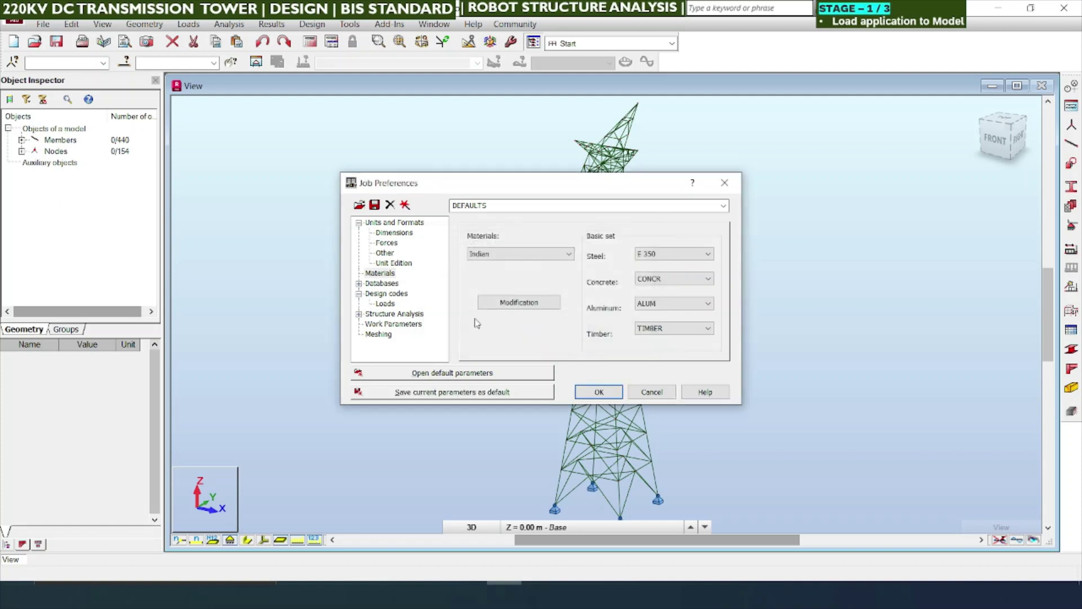
{"action": "left_click", "coordinate": [359, 293]}
{"action": "left_click", "coordinate": [359, 294]}
{"action": "left_click", "coordinate": [379, 297]}
{"action": "left_click", "coordinate": [385, 304]}
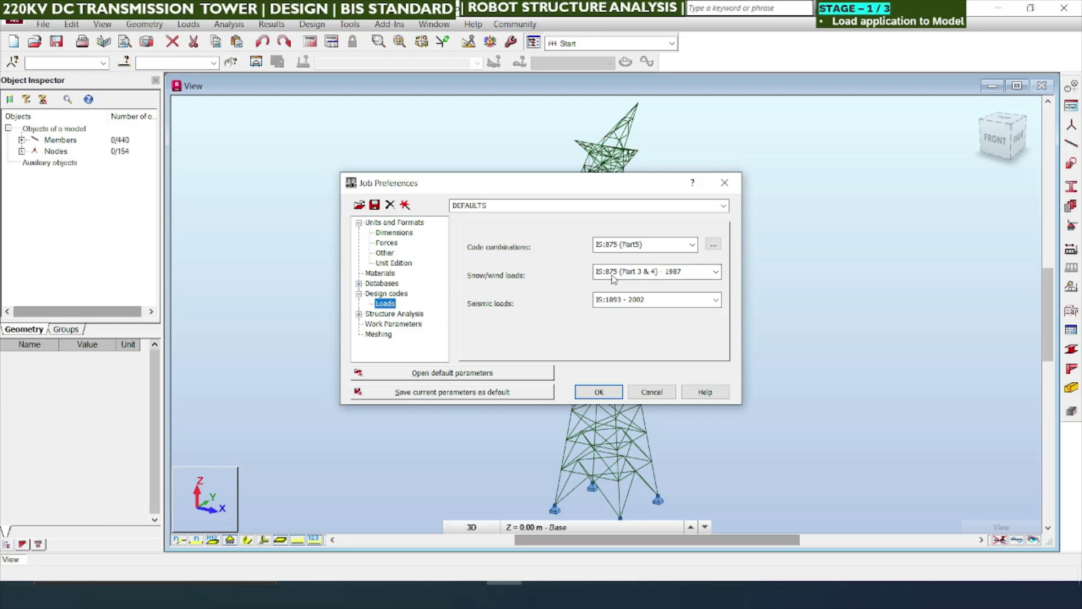
Browse the available steel connection codes and close the code list configuration
{"action": "left_click", "coordinate": [389, 294]}
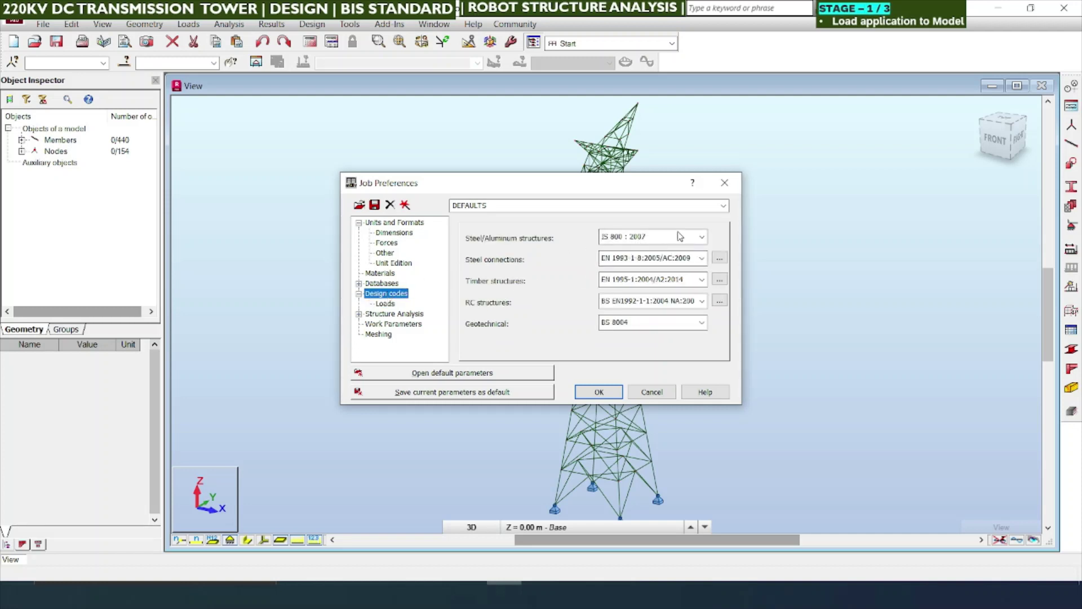
{"action": "left_click", "coordinate": [700, 262]}
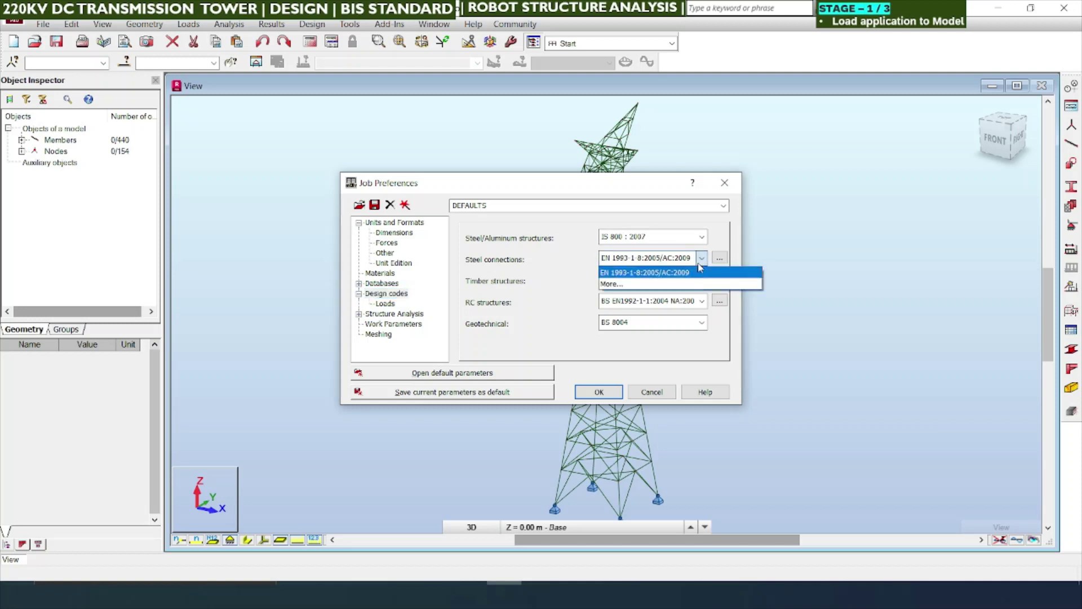
{"action": "left_click", "coordinate": [674, 284]}
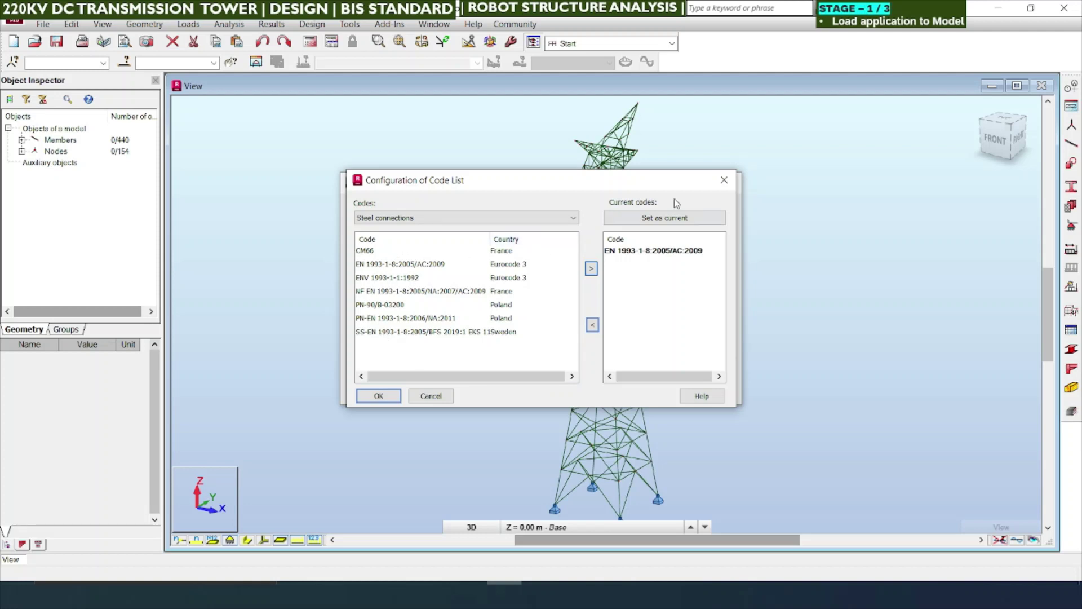
{"action": "left_click", "coordinate": [728, 188]}
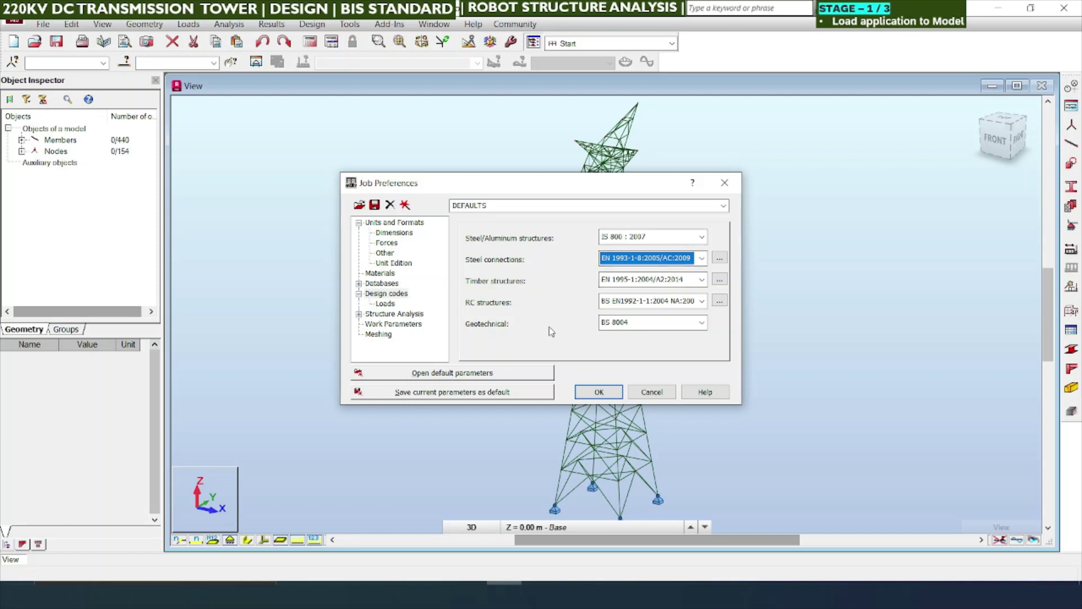
Save the IS 800 : 2007 design code preferences as default and close Job Preferences
{"action": "left_click", "coordinate": [531, 394]}
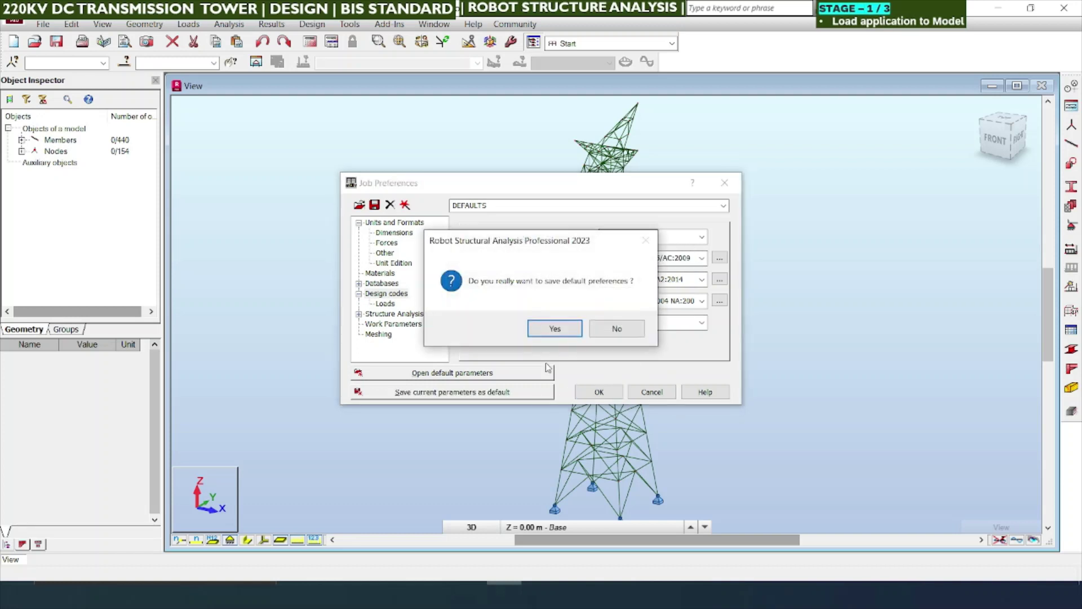
{"action": "left_click", "coordinate": [555, 329]}
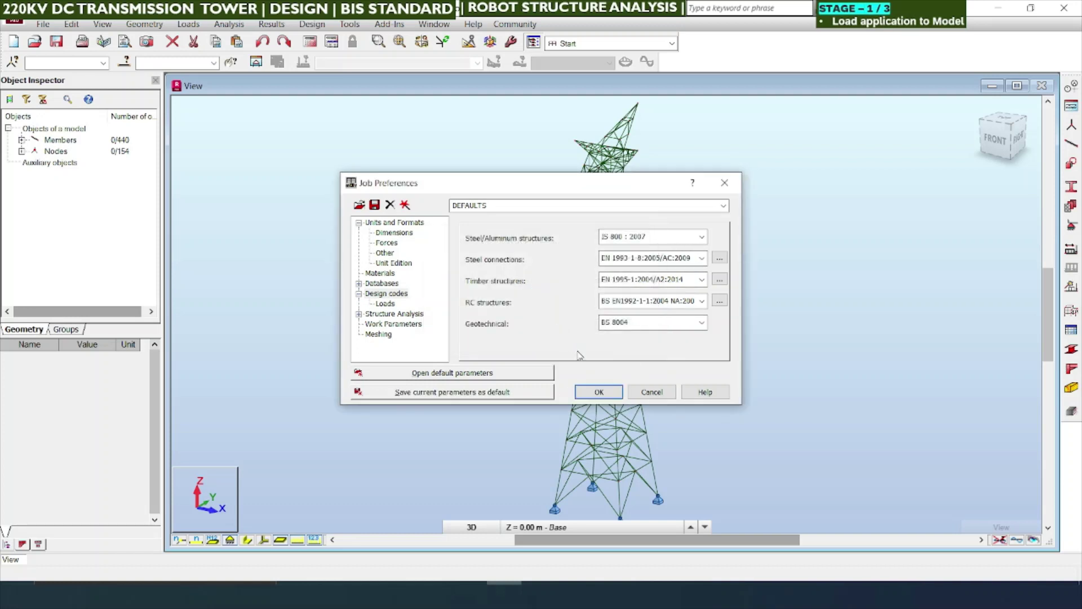
{"action": "left_click", "coordinate": [599, 392]}
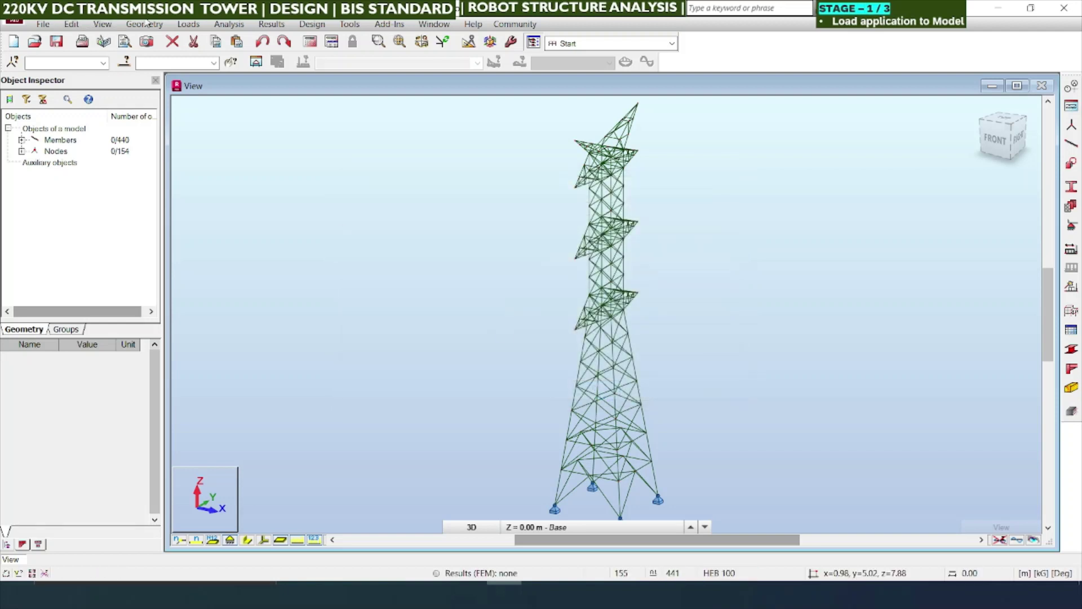
Add load case 1 named Selfweight with label SW and dead nature
{"action": "left_click", "coordinate": [188, 24]}
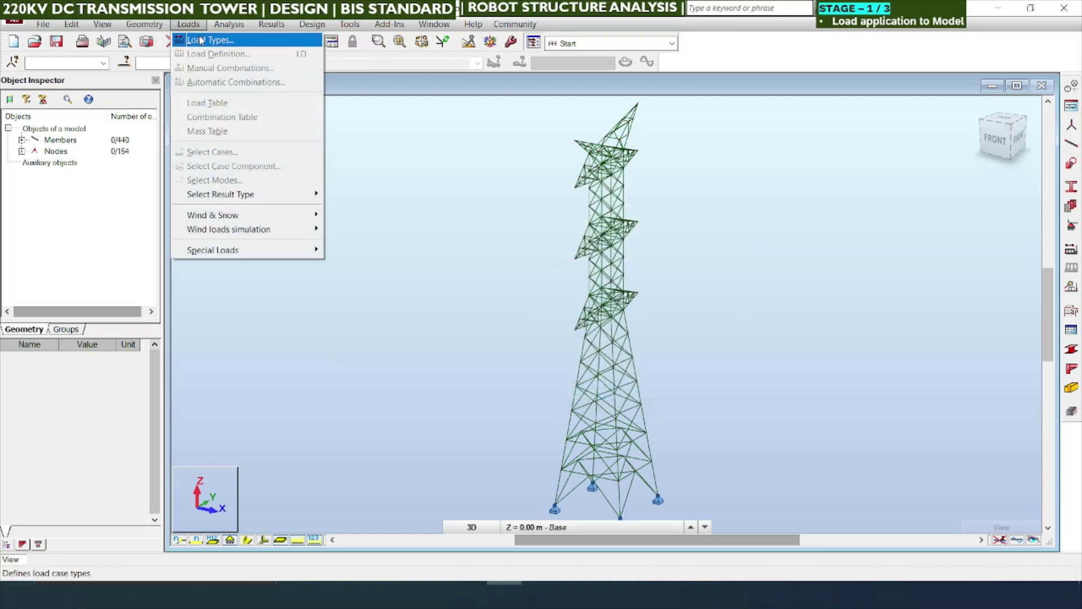
{"action": "left_click", "coordinate": [200, 40]}
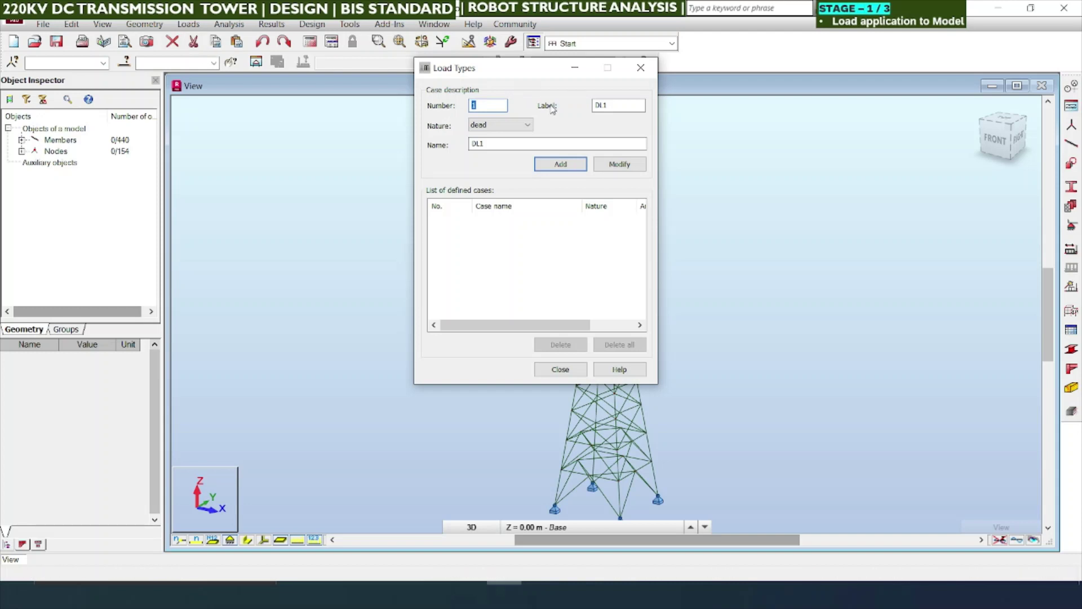
{"action": "key", "text": "Tab"}
{"action": "type", "text": "SW"}
{"action": "key", "text": "Tab"}
{"action": "key", "text": "Tab"}
{"action": "type", "text": "Selfweight"}
{"action": "left_click", "coordinate": [544, 167]}
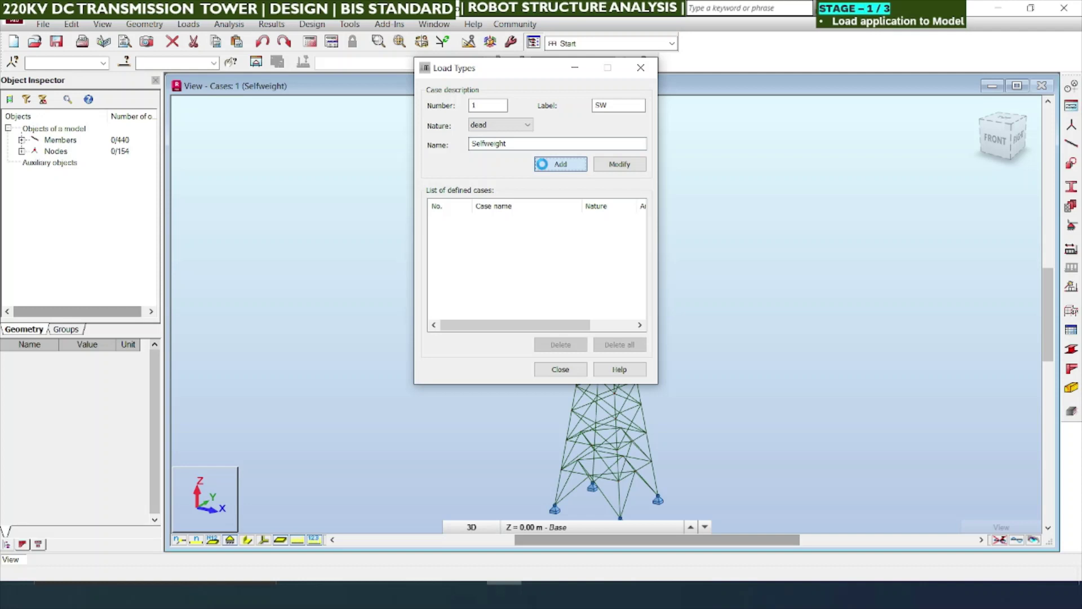
{"action": "left_click", "coordinate": [560, 370]}
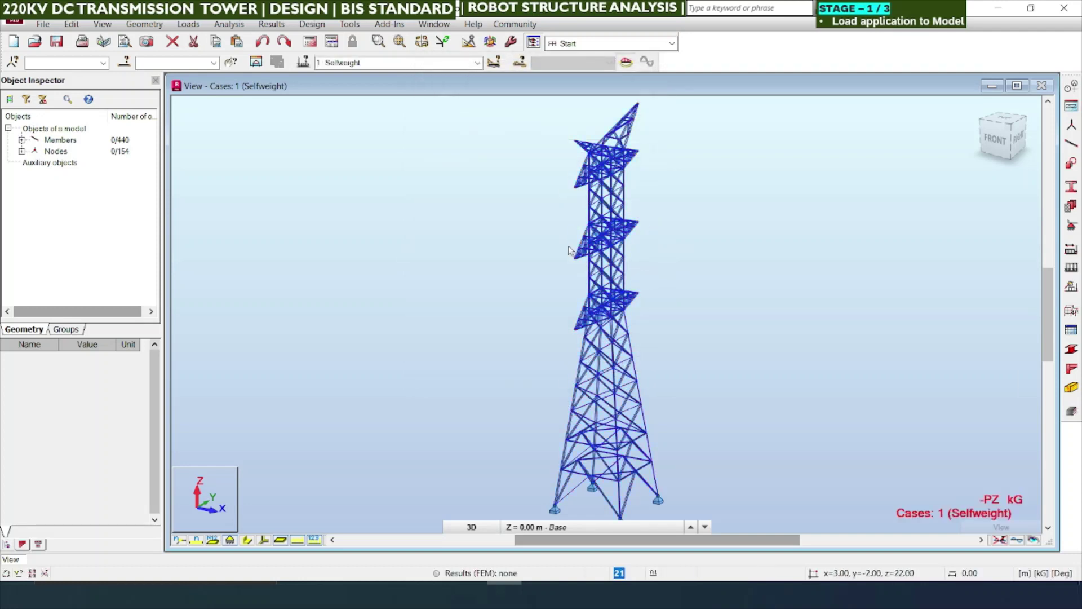
{"action": "left_click", "coordinate": [206, 28]}
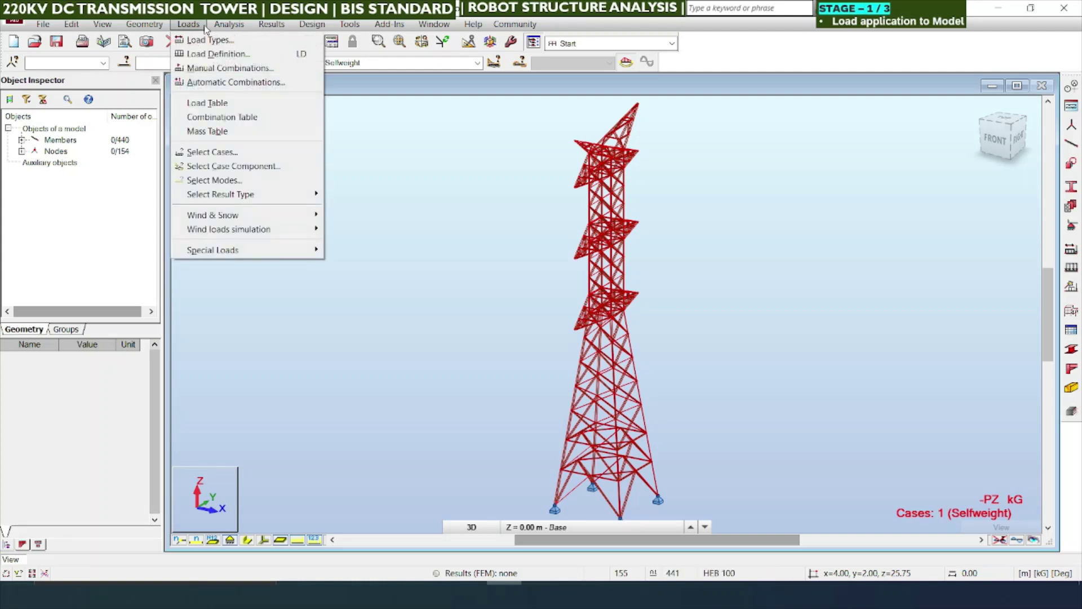
{"action": "left_click", "coordinate": [221, 104]}
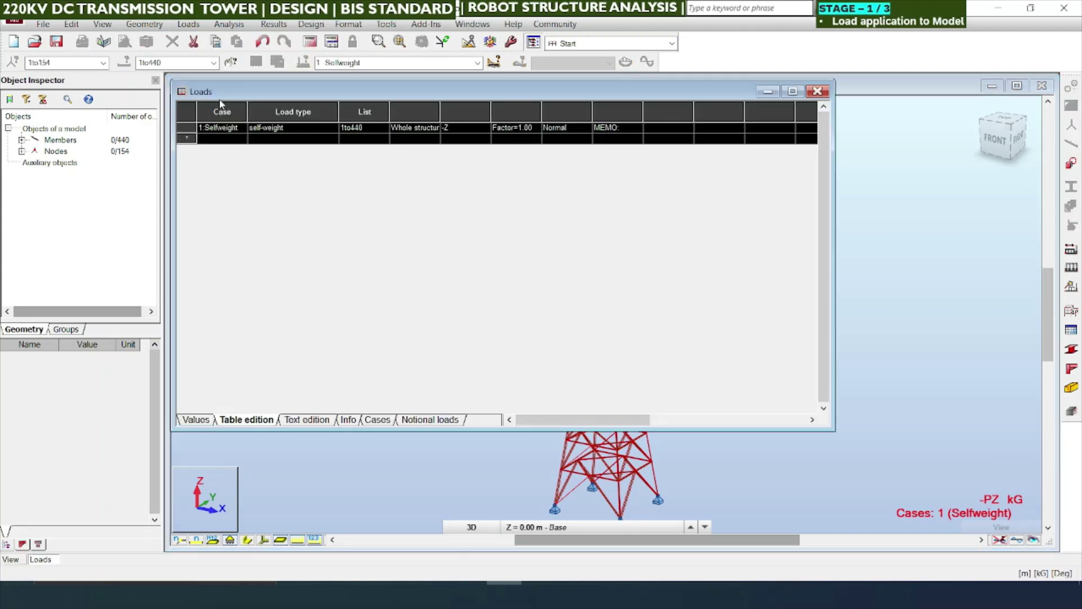
{"action": "left_click", "coordinate": [220, 130]}
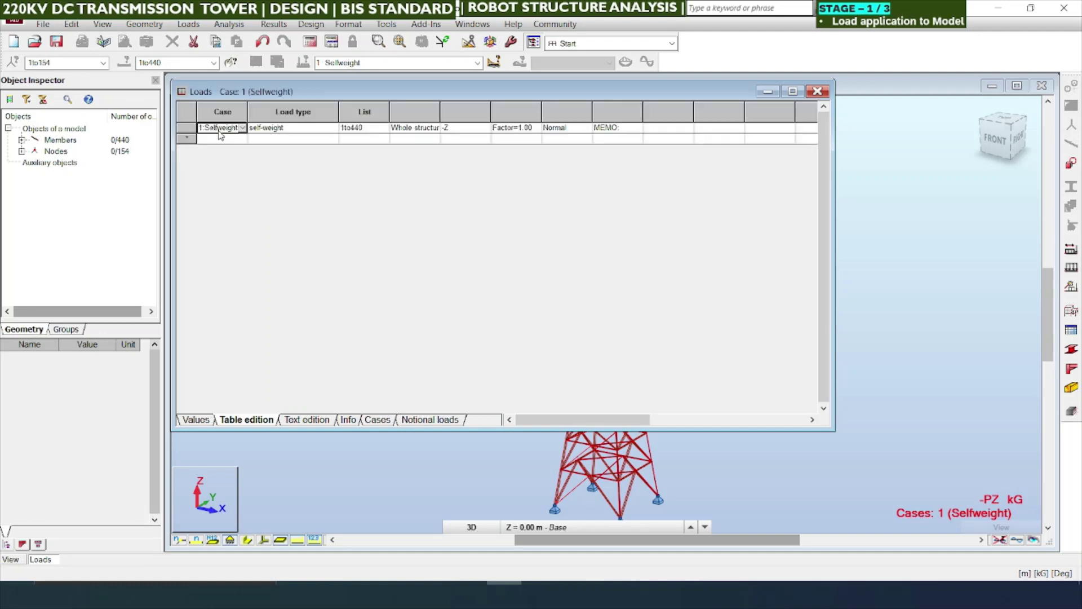
{"action": "left_click", "coordinate": [189, 25]}
{"action": "left_click", "coordinate": [207, 103]}
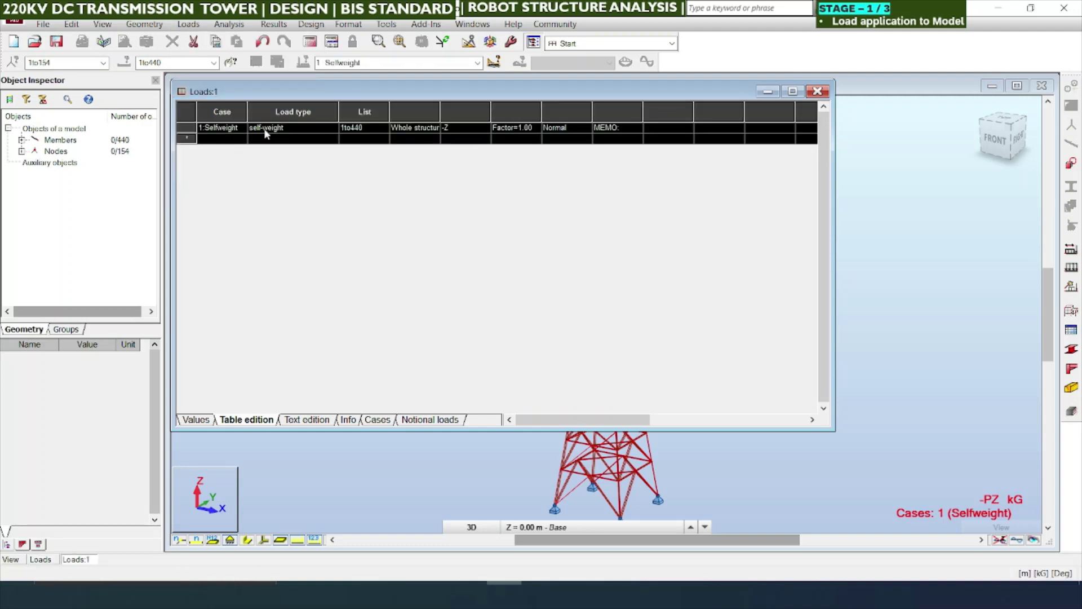
{"action": "left_click", "coordinate": [366, 125]}
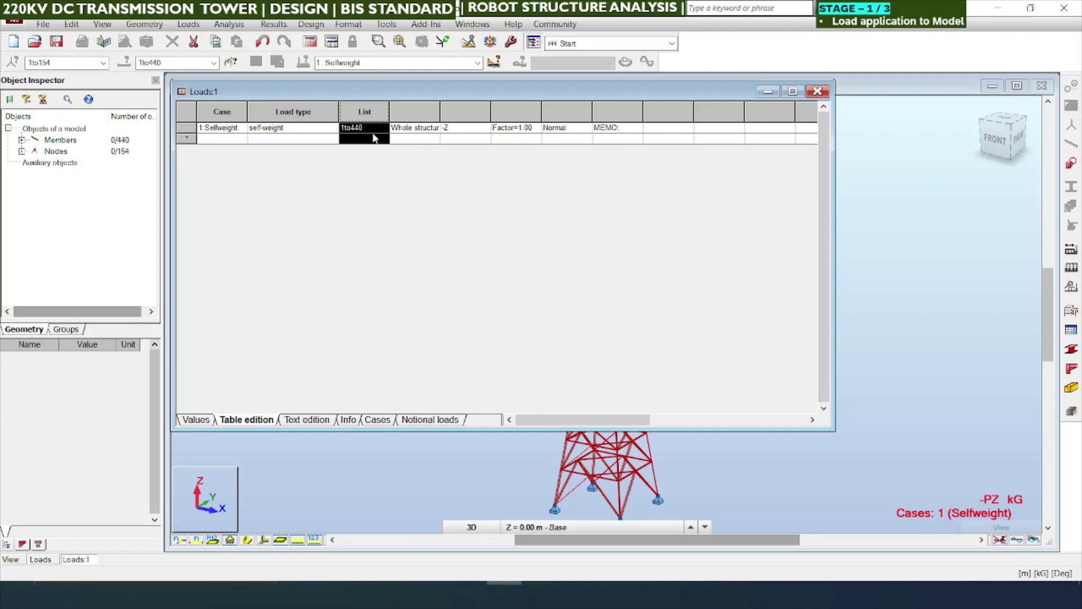
{"action": "left_click", "coordinate": [427, 130]}
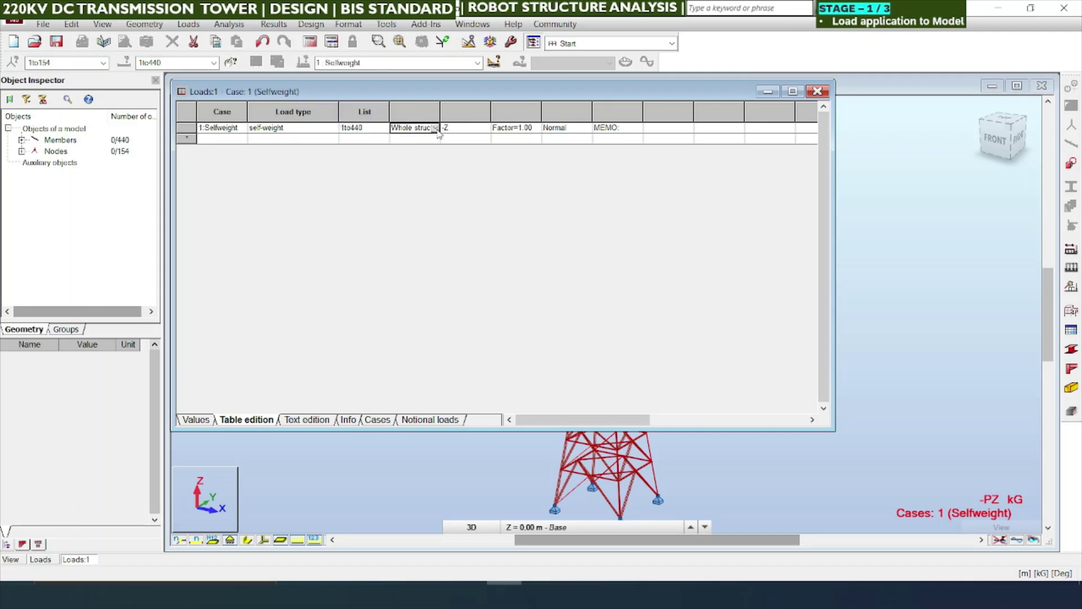
{"action": "left_click", "coordinate": [436, 128]}
{"action": "left_click", "coordinate": [417, 140]}
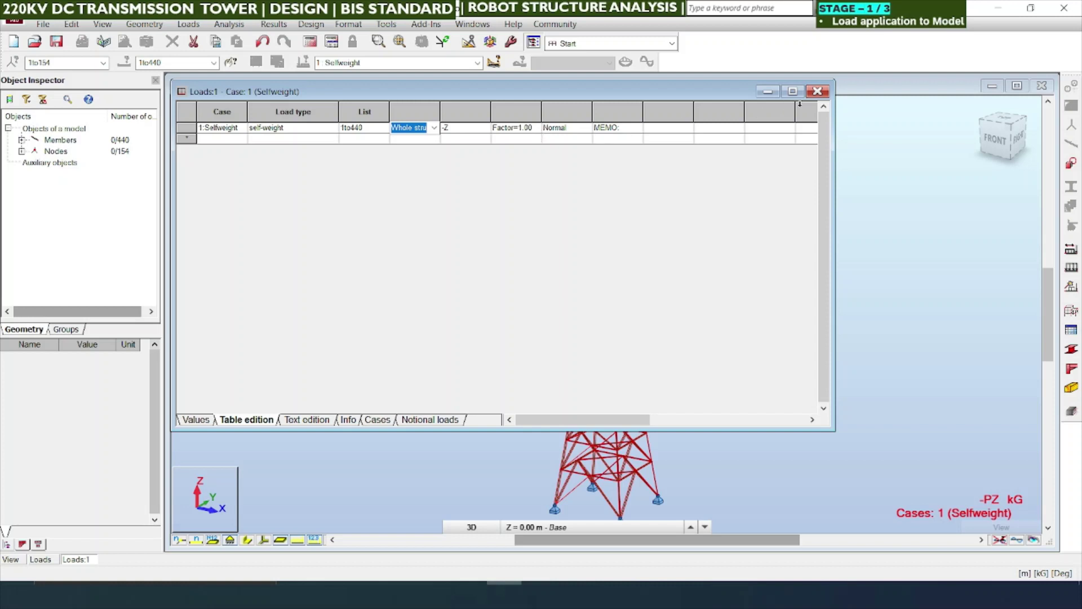
{"action": "left_click", "coordinate": [821, 90]}
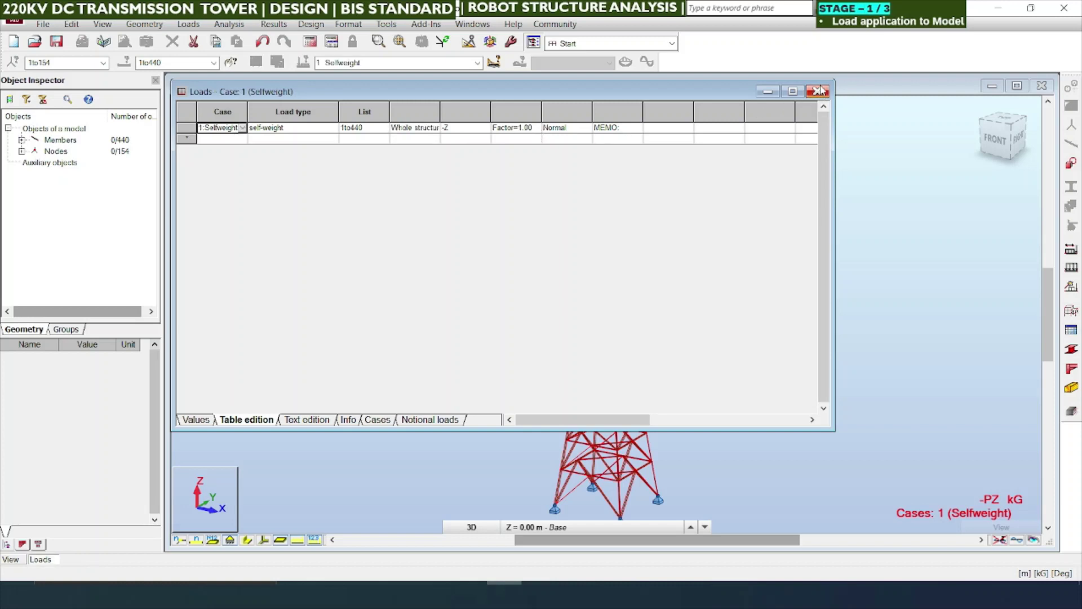
{"action": "left_click", "coordinate": [821, 90]}
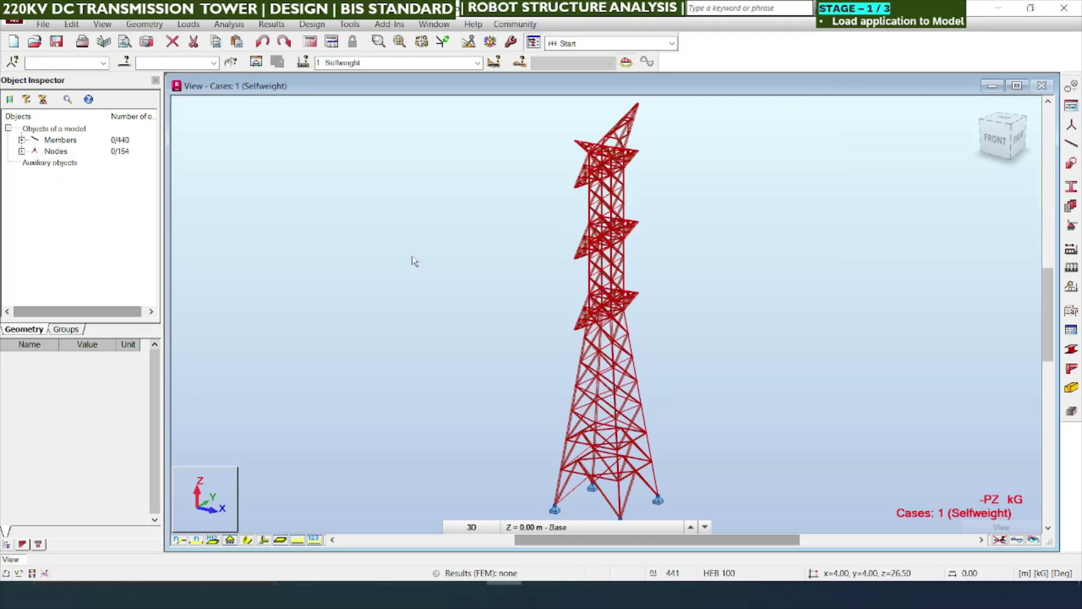
Start wind load generation with direction Y+ instead of X+, defined by wind pressure
{"action": "left_click", "coordinate": [190, 25]}
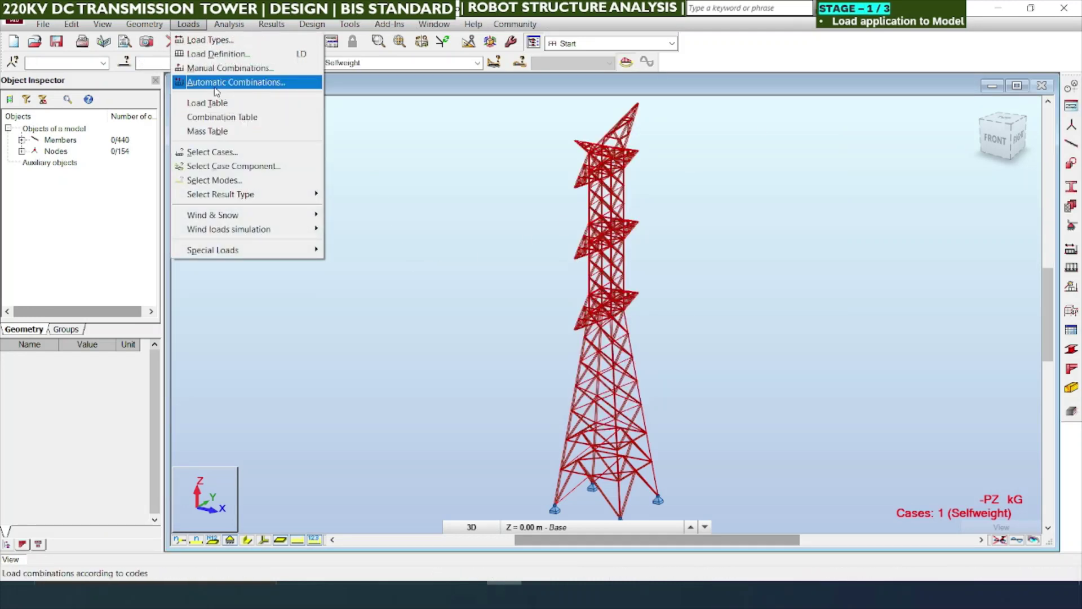
{"action": "mouse_move", "coordinate": [234, 217]}
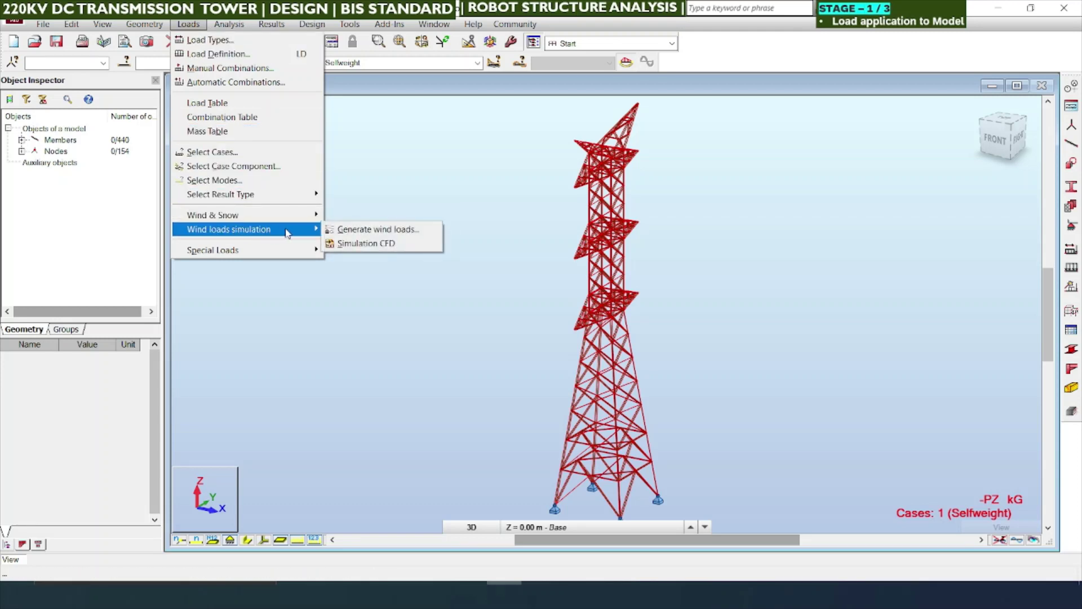
{"action": "left_click", "coordinate": [345, 231]}
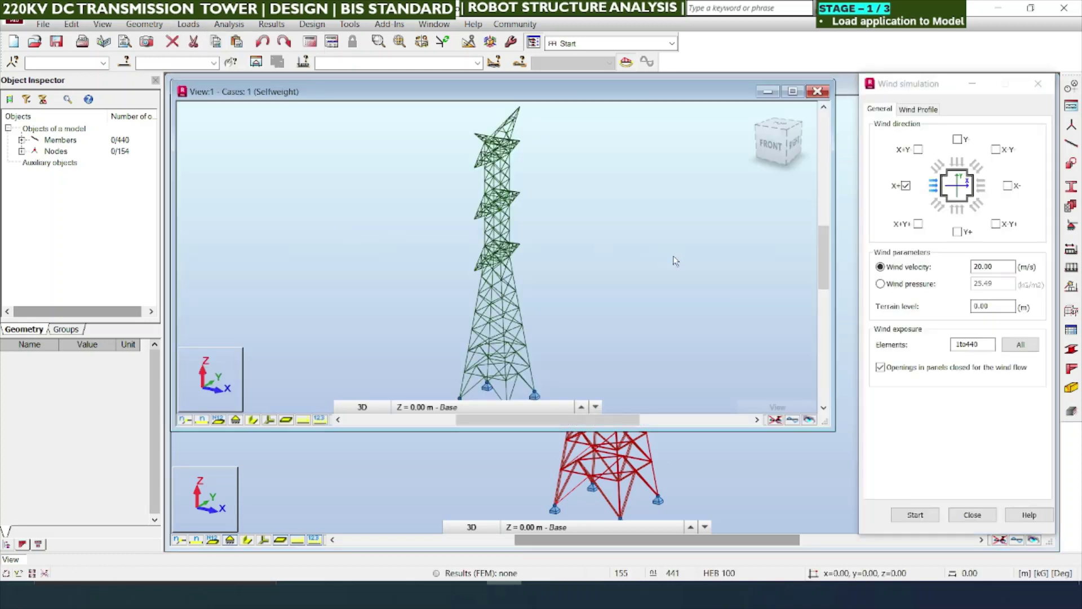
{"action": "left_click", "coordinate": [908, 187]}
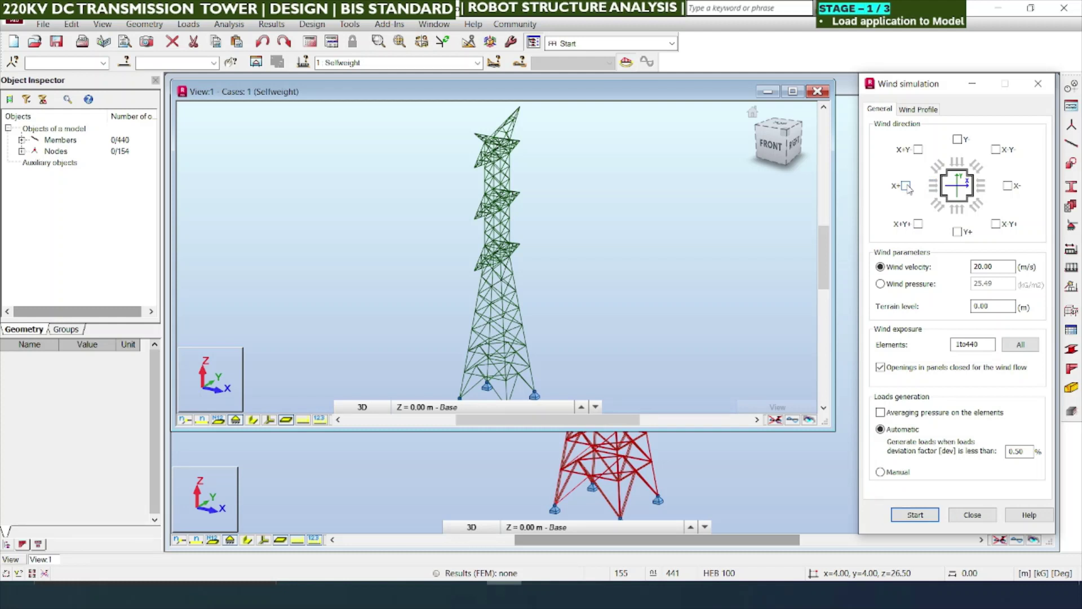
{"action": "left_click", "coordinate": [957, 232]}
{"action": "left_click", "coordinate": [922, 288]}
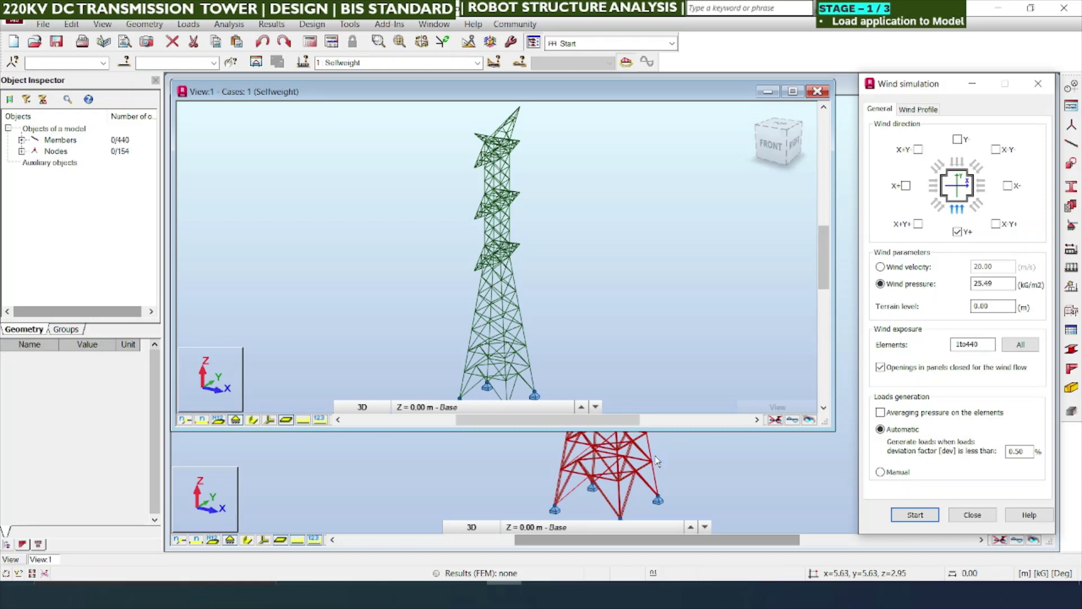
{"action": "left_click", "coordinate": [725, 481]}
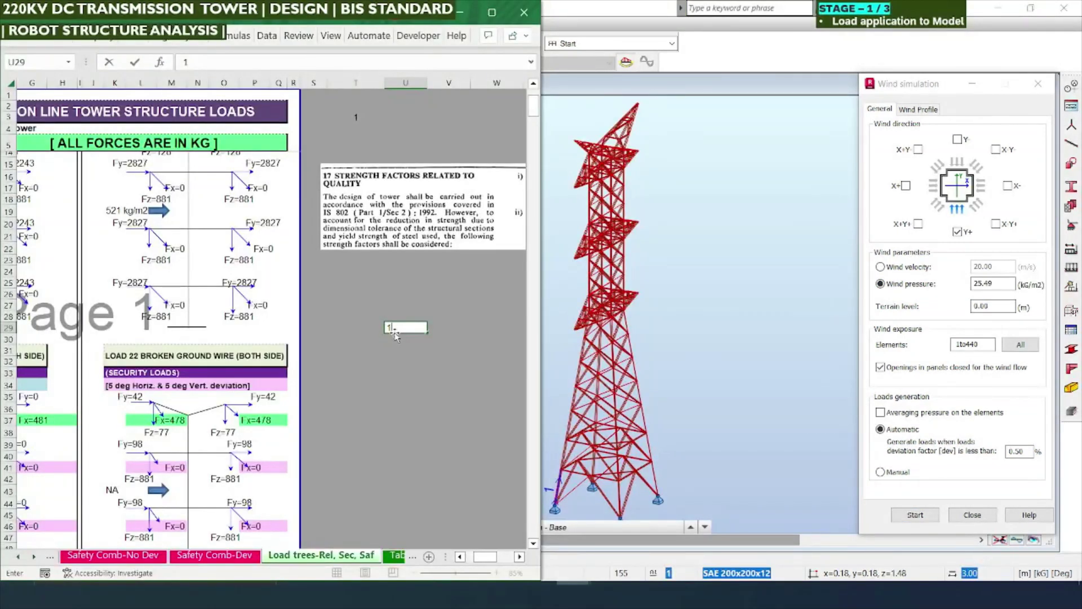
In Excel, cancel the U29 entry and find the 521 kg/m2 wind pressure in B19
{"action": "key", "text": "Escape"}
{"action": "key", "text": "Left"}
{"action": "key", "text": "ctrl+Left"}
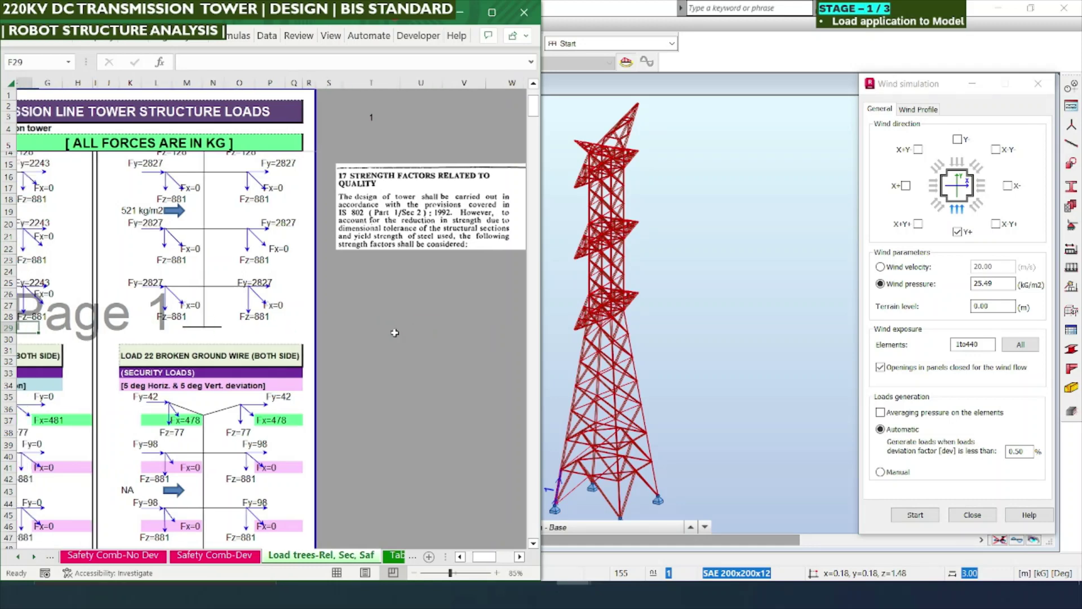
{"action": "key", "text": "ctrl+Left"}
{"action": "key", "text": "Up"}
{"action": "key", "text": "Up"}
{"action": "key", "text": "Up"}
{"action": "key", "text": "Up"}
{"action": "key", "text": "Up"}
{"action": "key", "text": "Up"}
{"action": "key", "text": "Up"}
{"action": "key", "text": "Up"}
{"action": "key", "text": "Up"}
{"action": "key", "text": "Up"}
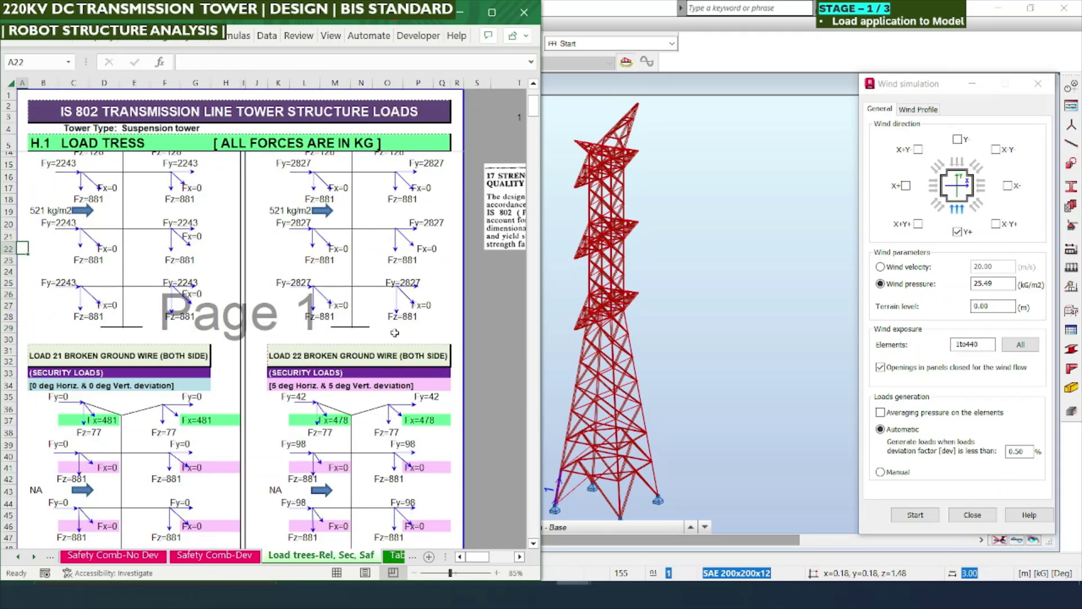
{"action": "key", "text": "Right"}
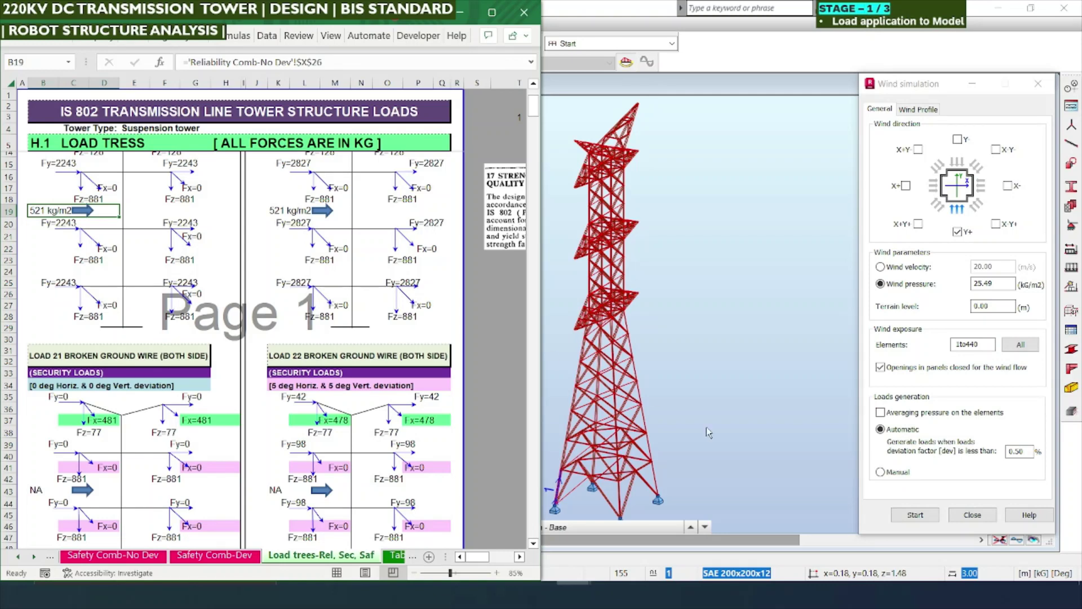
{"action": "double_click", "coordinate": [1003, 285]}
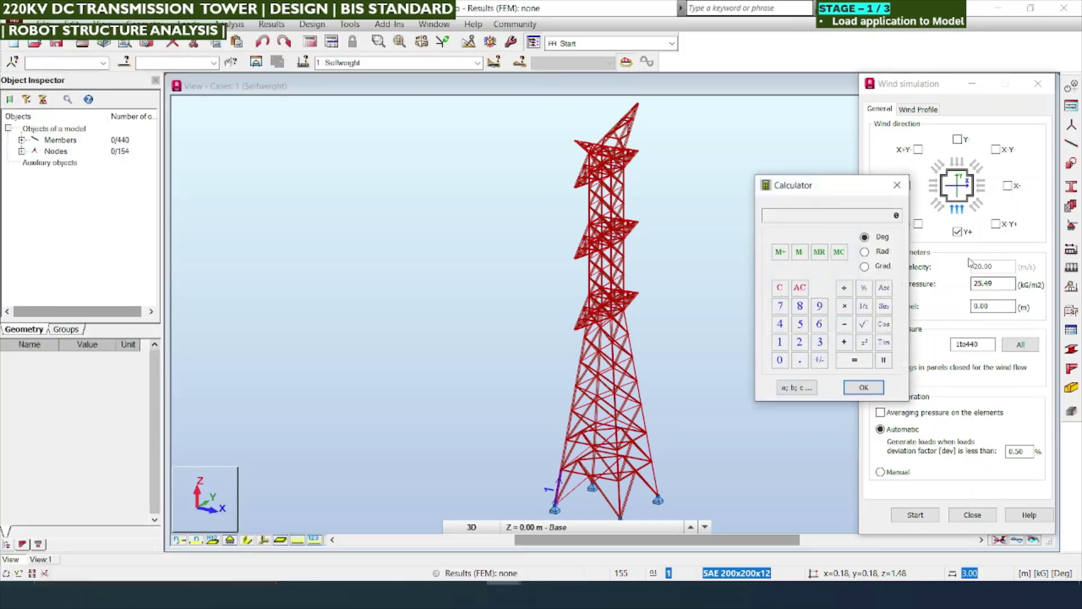
Enter 521 kG/m2 as the wind pressure on elements 1to440, checking it against Excel
{"action": "left_click", "coordinate": [897, 185]}
{"action": "double_click", "coordinate": [984, 283]}
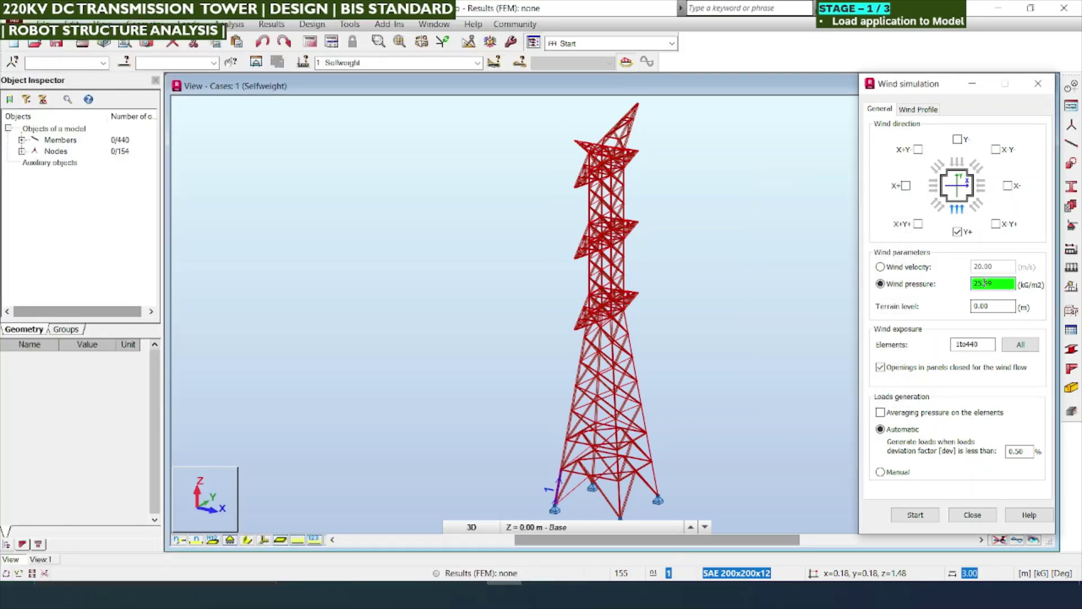
{"action": "double_click", "coordinate": [984, 283]}
{"action": "type", "text": "521"}
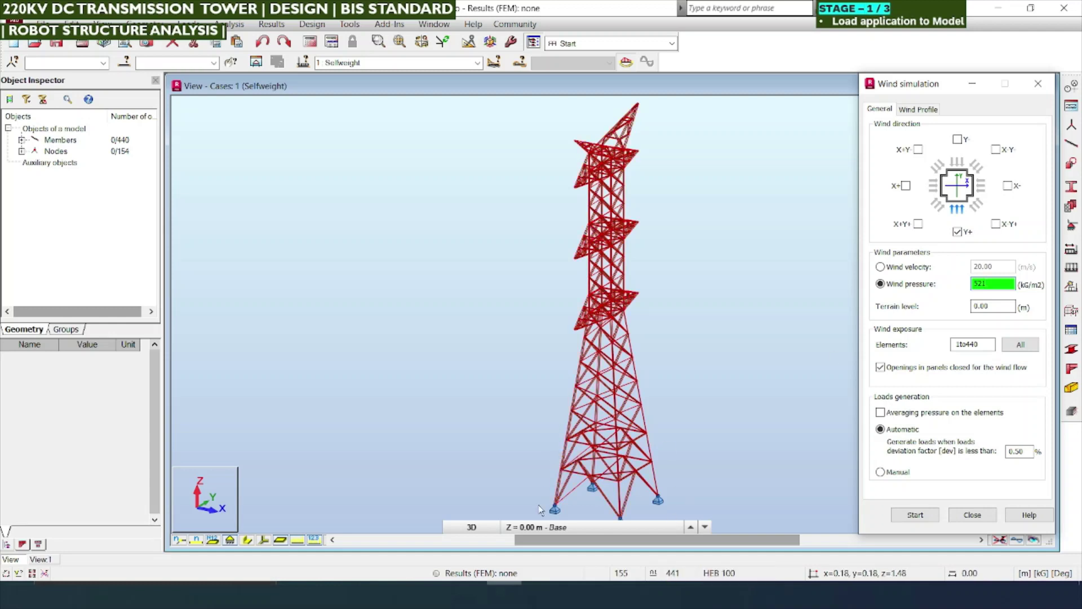
{"action": "left_click", "coordinate": [573, 595]}
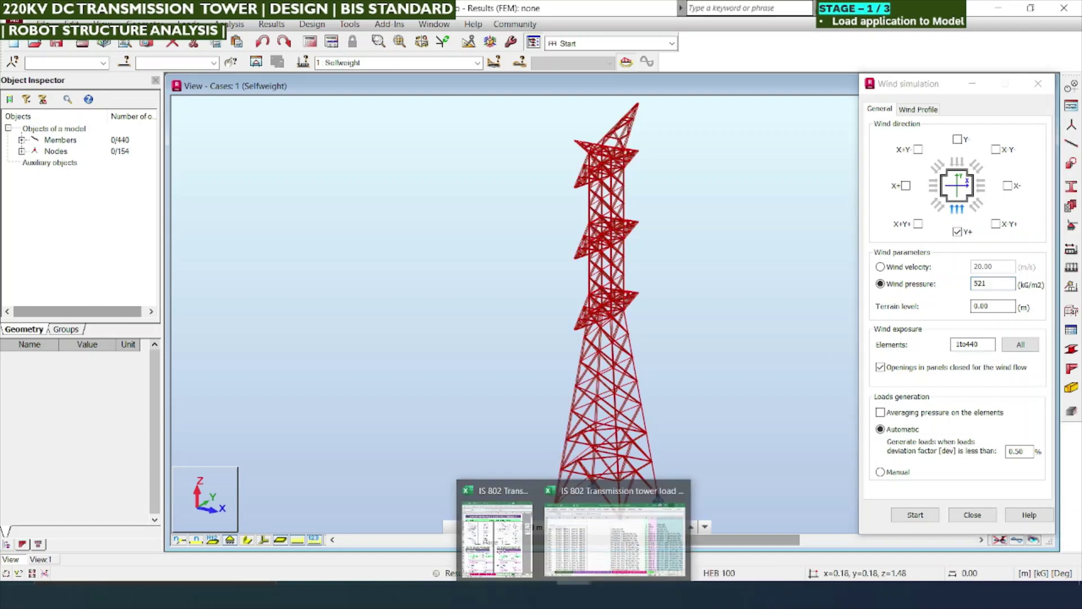
{"action": "left_click", "coordinate": [508, 547]}
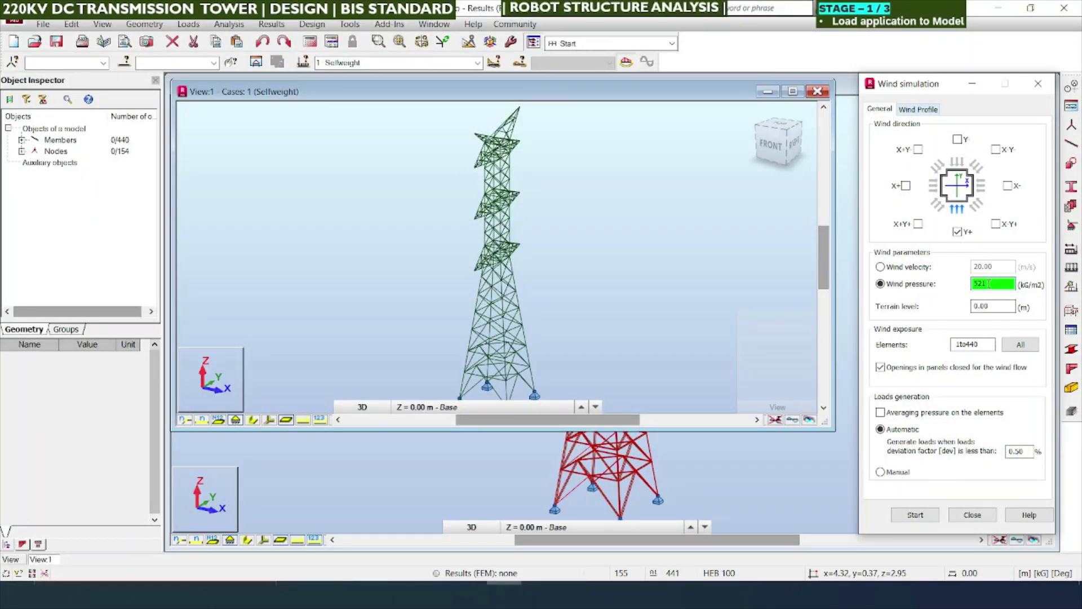
{"action": "left_click_drag", "start_coordinate": [990, 283], "coordinate": [967, 283]}
{"action": "left_click_drag", "start_coordinate": [987, 345], "coordinate": [950, 346]}
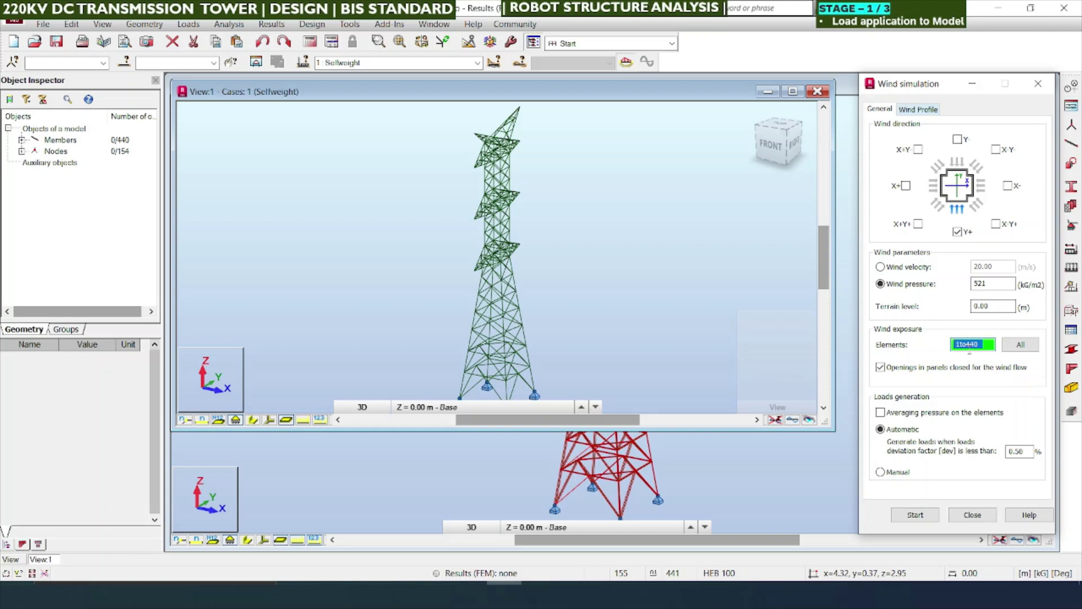
Leave panel openings open to wind, keep deviation 0.50, and start the simulation
{"action": "left_click", "coordinate": [880, 368]}
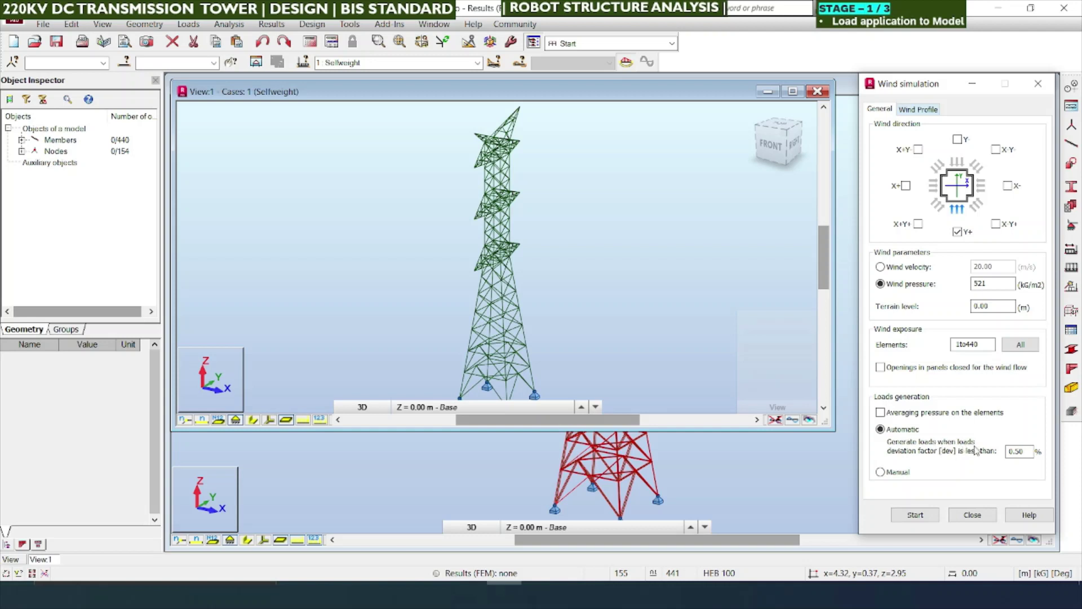
{"action": "double_click", "coordinate": [1017, 451]}
{"action": "left_click", "coordinate": [1026, 452]}
{"action": "left_click_drag", "start_coordinate": [1030, 452], "coordinate": [1014, 452]}
{"action": "left_click", "coordinate": [915, 516]}
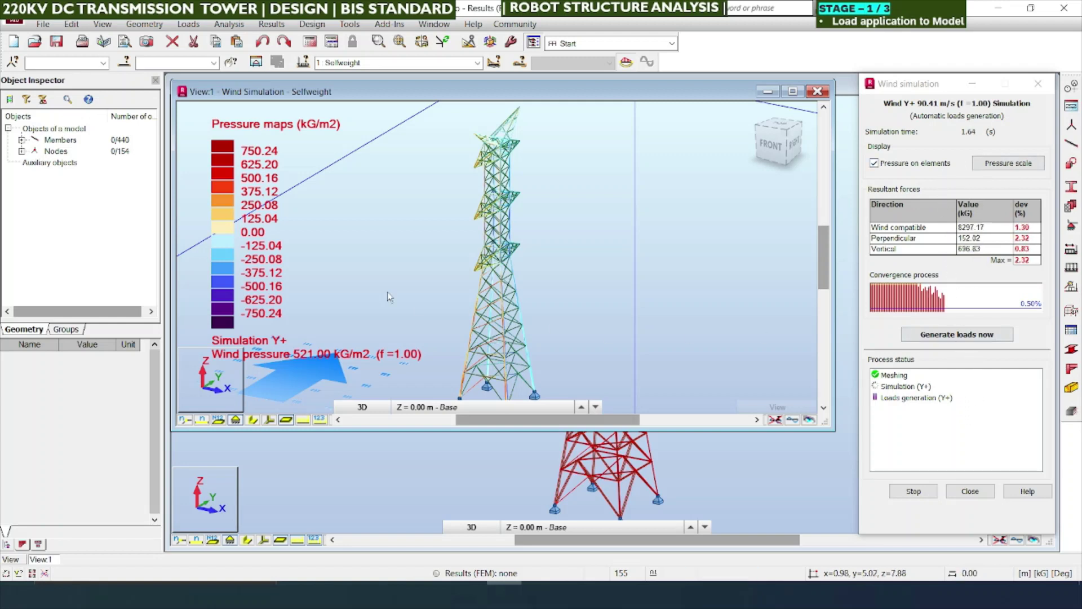
Let the simulation finish generating case 2, Wind Y+ 90.41 m/s, and acknowledge completion
{"action": "scroll", "coordinate": [491, 284], "scroll_direction": "up", "scroll_amount": 3}
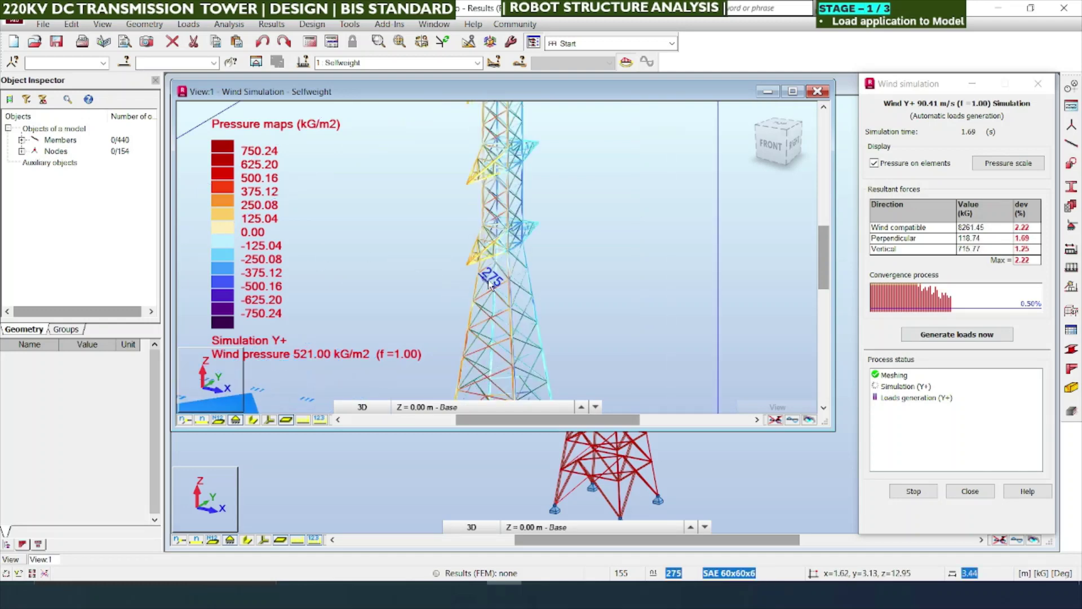
{"action": "scroll", "coordinate": [489, 282], "scroll_direction": "down", "scroll_amount": 5}
{"action": "scroll", "coordinate": [484, 252], "scroll_direction": "down", "scroll_amount": 3}
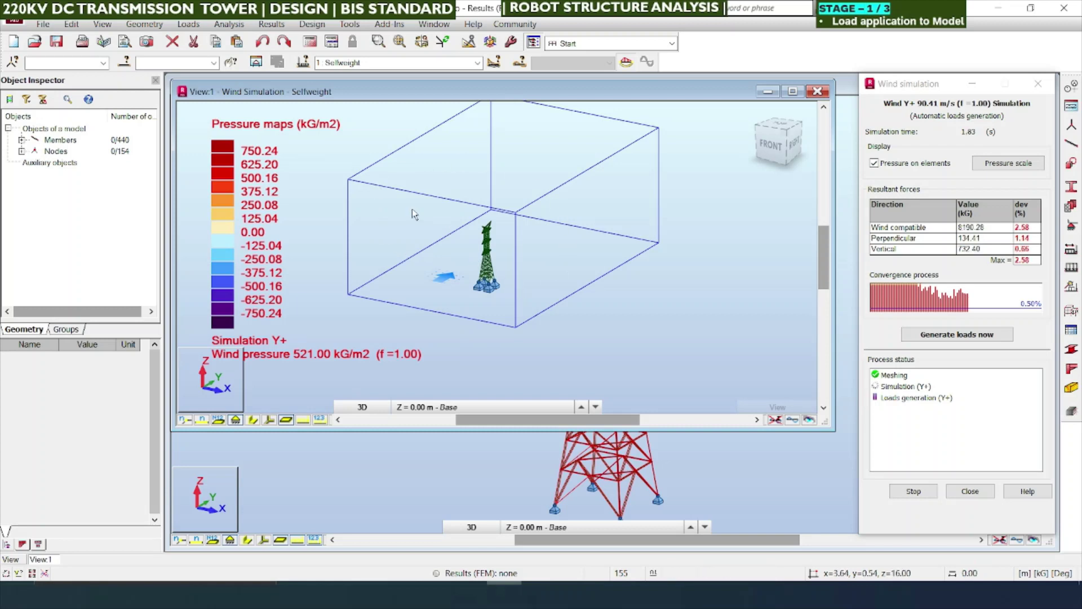
{"action": "scroll", "coordinate": [456, 235], "scroll_direction": "up", "scroll_amount": 2}
{"action": "scroll", "coordinate": [486, 240], "scroll_direction": "up", "scroll_amount": 2}
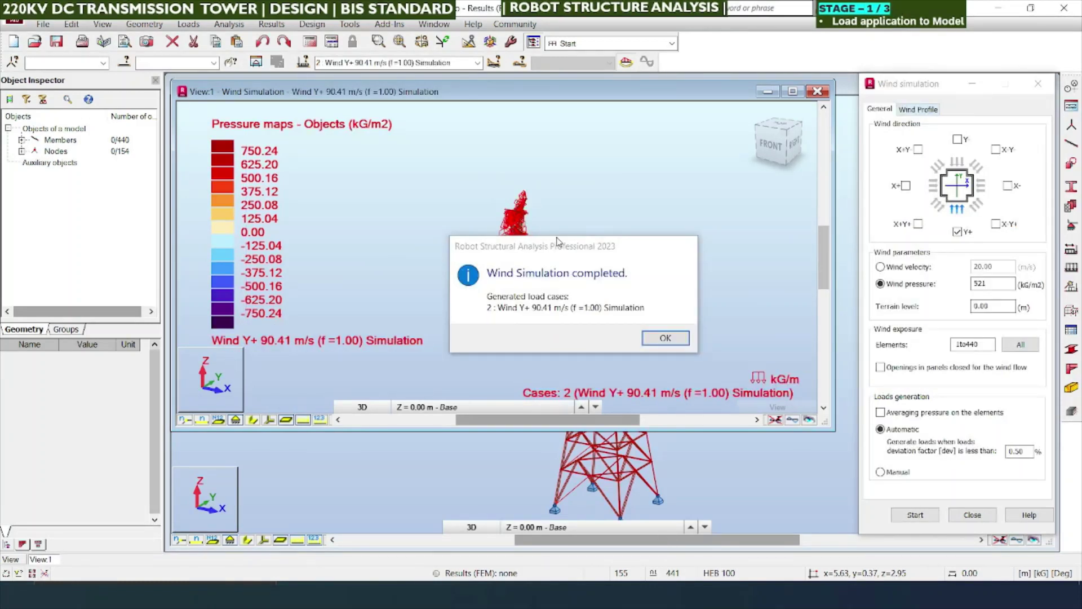
{"action": "left_click_drag", "start_coordinate": [579, 253], "coordinate": [755, 252]}
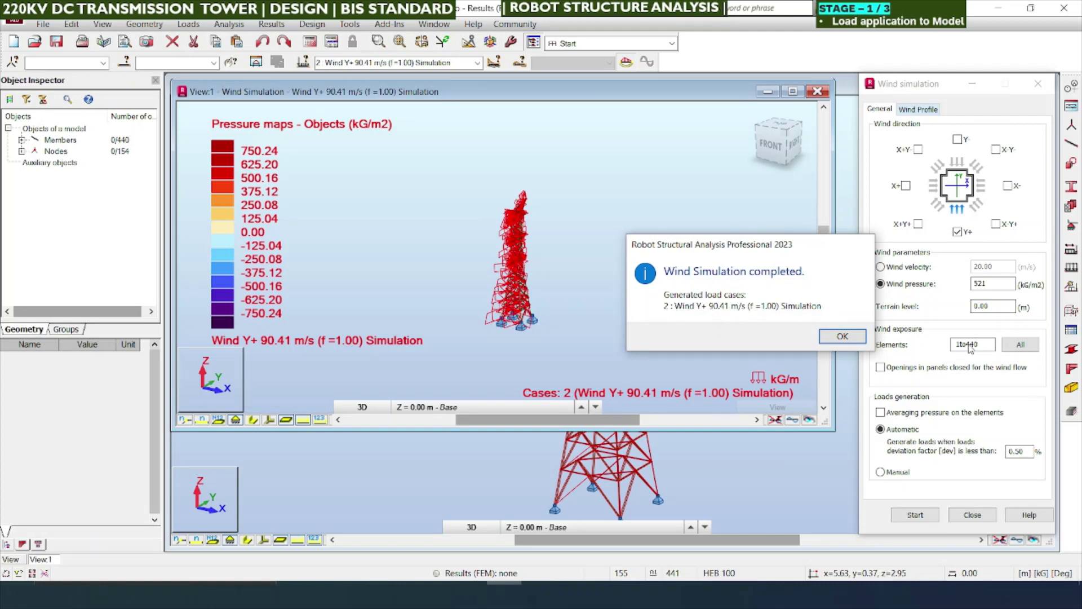
{"action": "left_click_drag", "start_coordinate": [796, 253], "coordinate": [626, 252]}
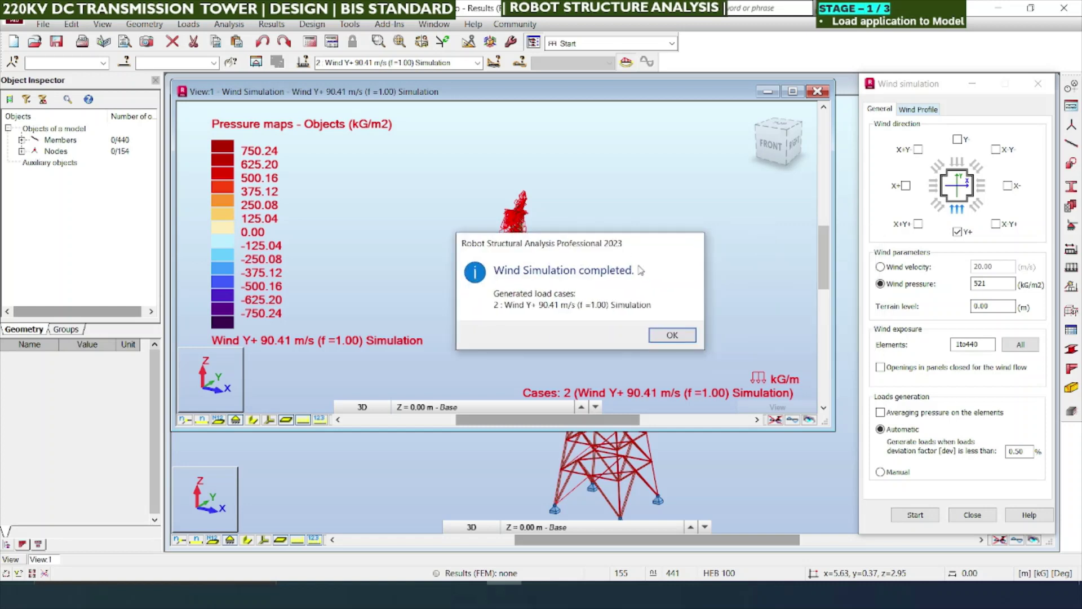
{"action": "left_click", "coordinate": [672, 336]}
Close the wind simulation and display load case 2 Wind Y+ 90.41 m/s Simulation on the tower
{"action": "left_click", "coordinate": [920, 109]}
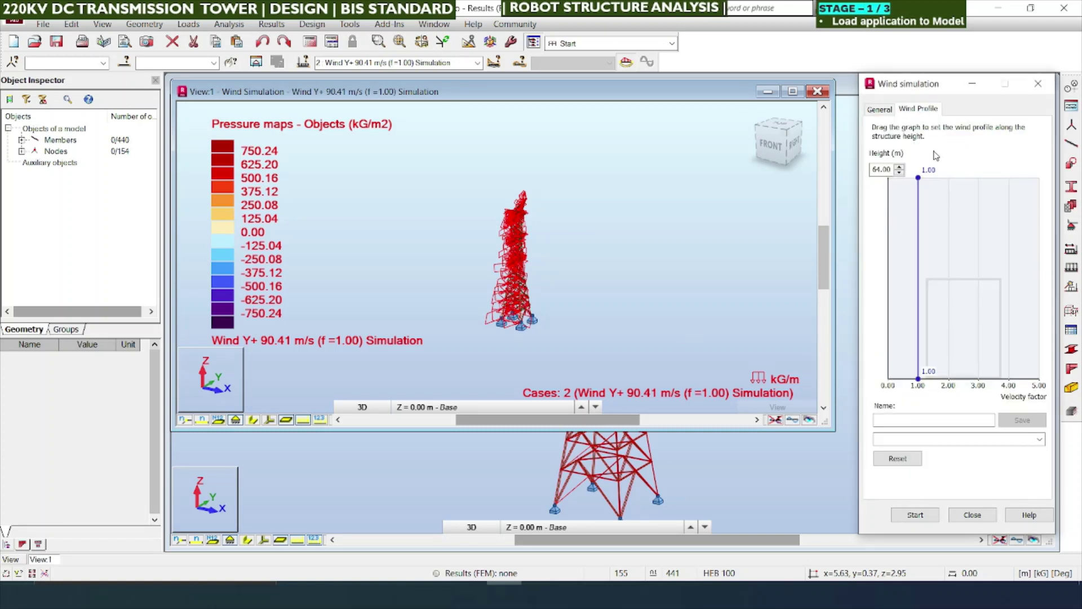
{"action": "left_click", "coordinate": [881, 109]}
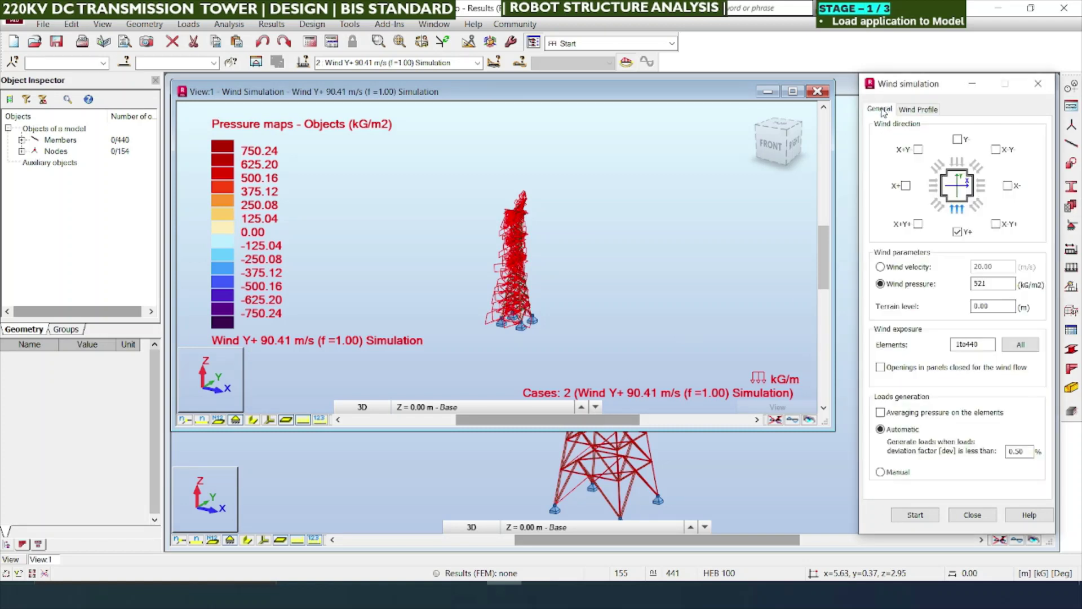
{"action": "left_click", "coordinate": [972, 515]}
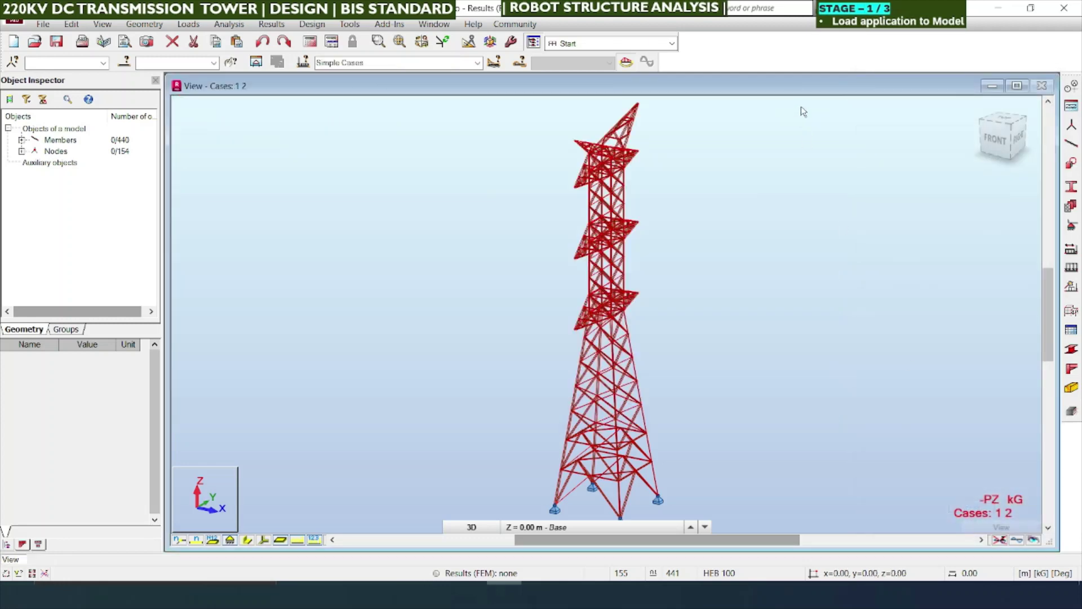
{"action": "left_click", "coordinate": [477, 62]}
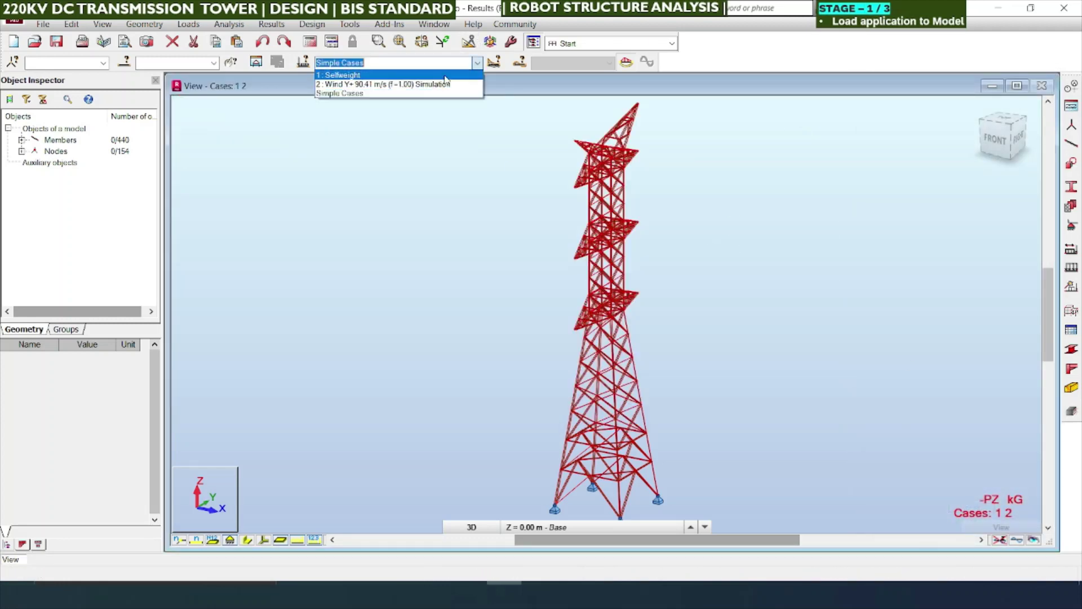
{"action": "left_click", "coordinate": [389, 79]}
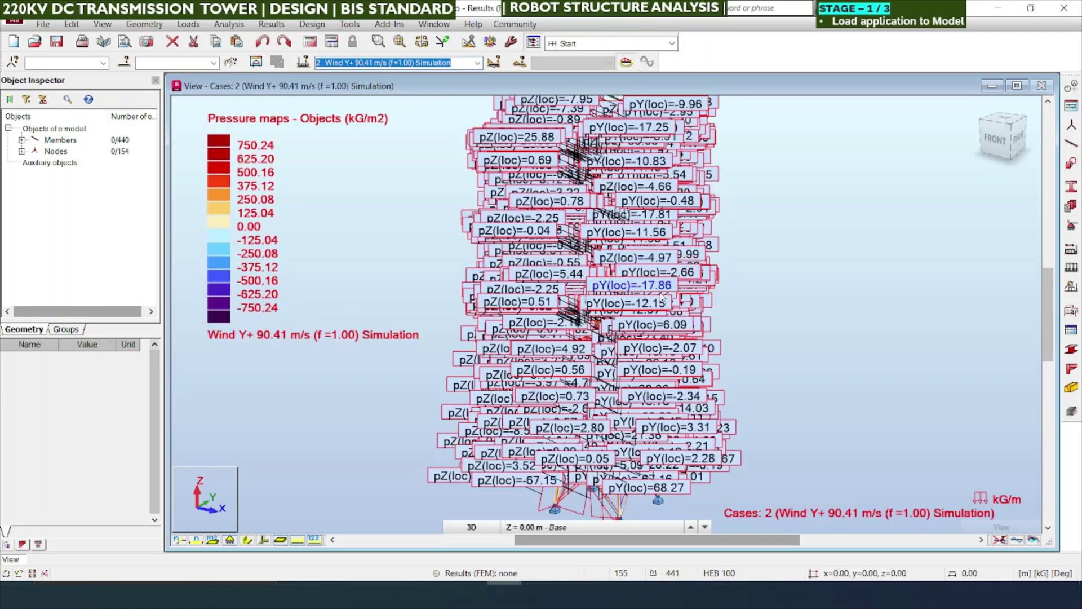
{"action": "left_click", "coordinate": [1001, 542]}
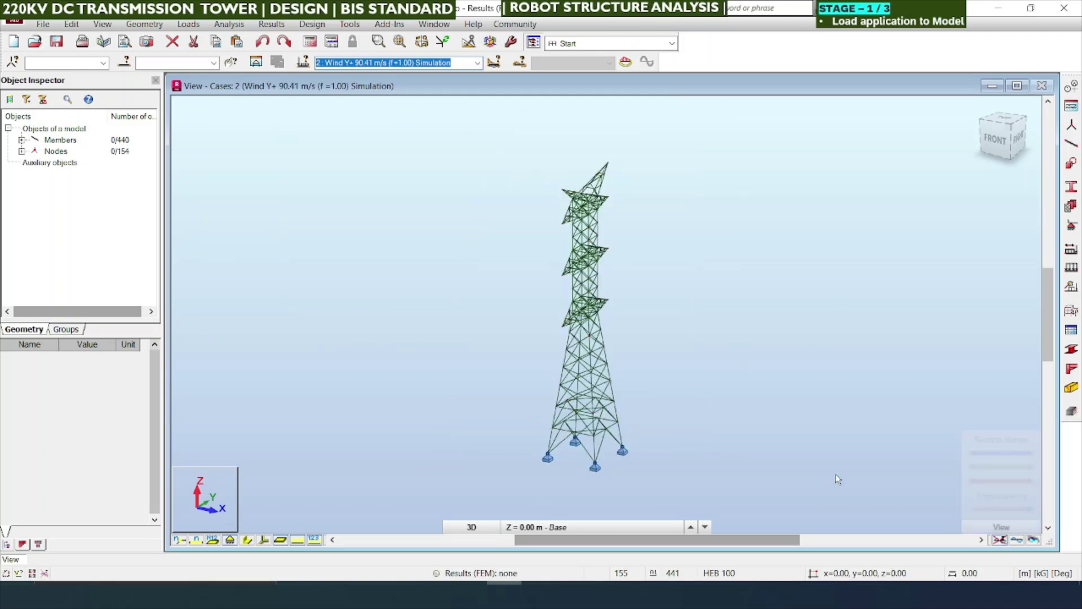
Turn on load symbols and load values in the Display settings for case 2
{"action": "left_click", "coordinate": [478, 63]}
{"action": "left_click", "coordinate": [477, 63]}
{"action": "right_click", "coordinate": [517, 358]}
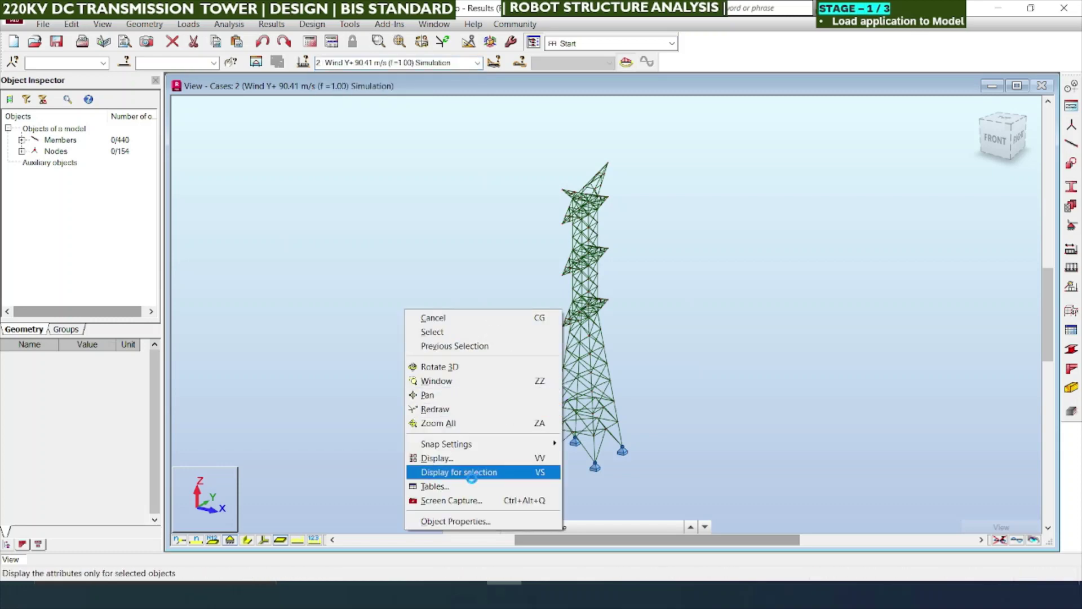
{"action": "left_click", "coordinate": [471, 458]}
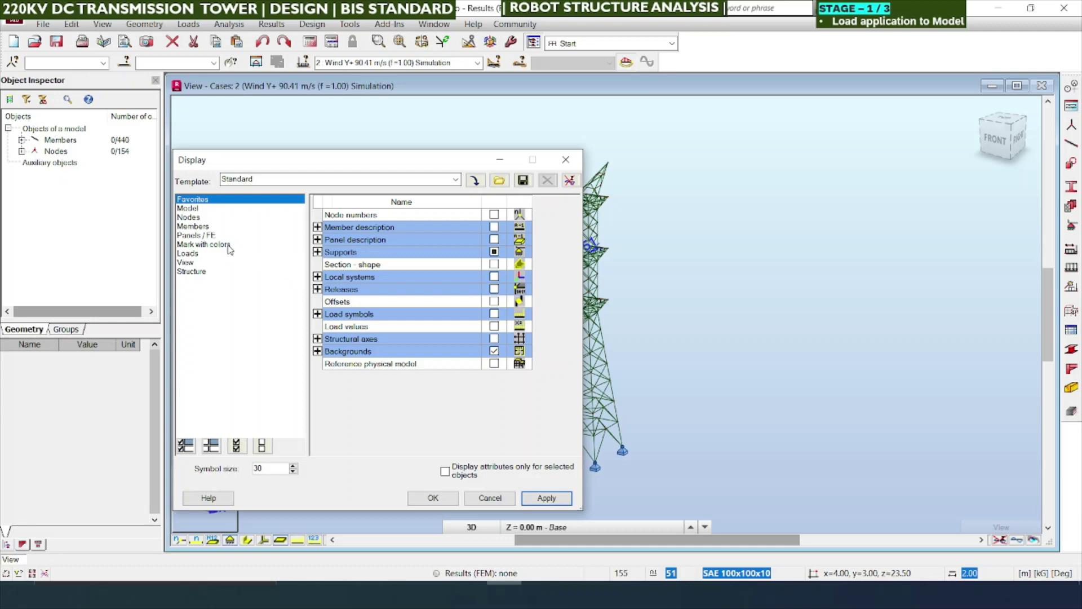
{"action": "left_click", "coordinate": [565, 159]}
{"action": "right_click", "coordinate": [315, 286]}
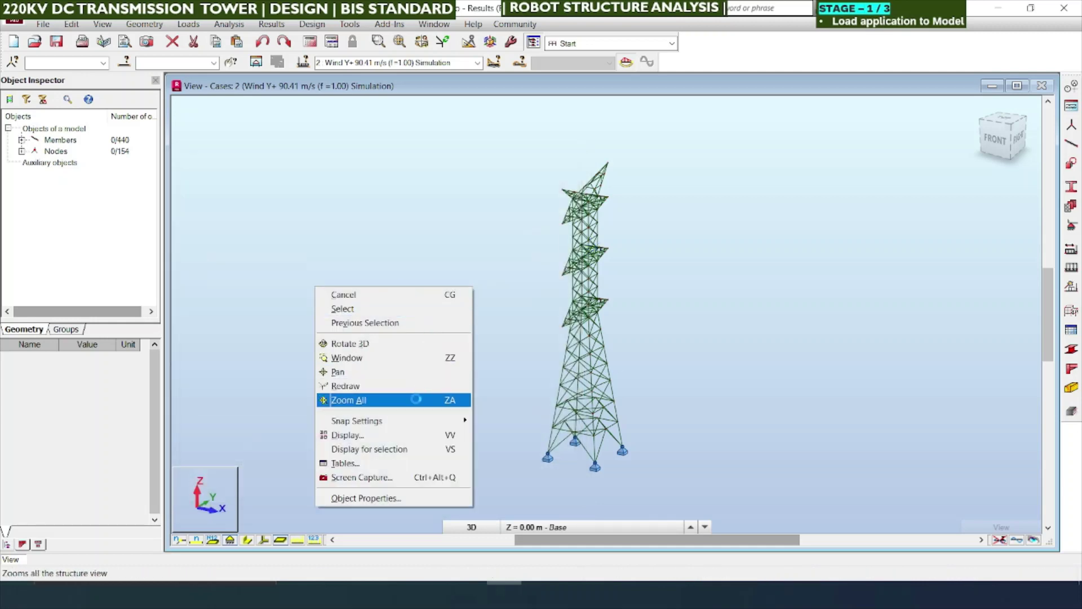
{"action": "left_click", "coordinate": [379, 431]}
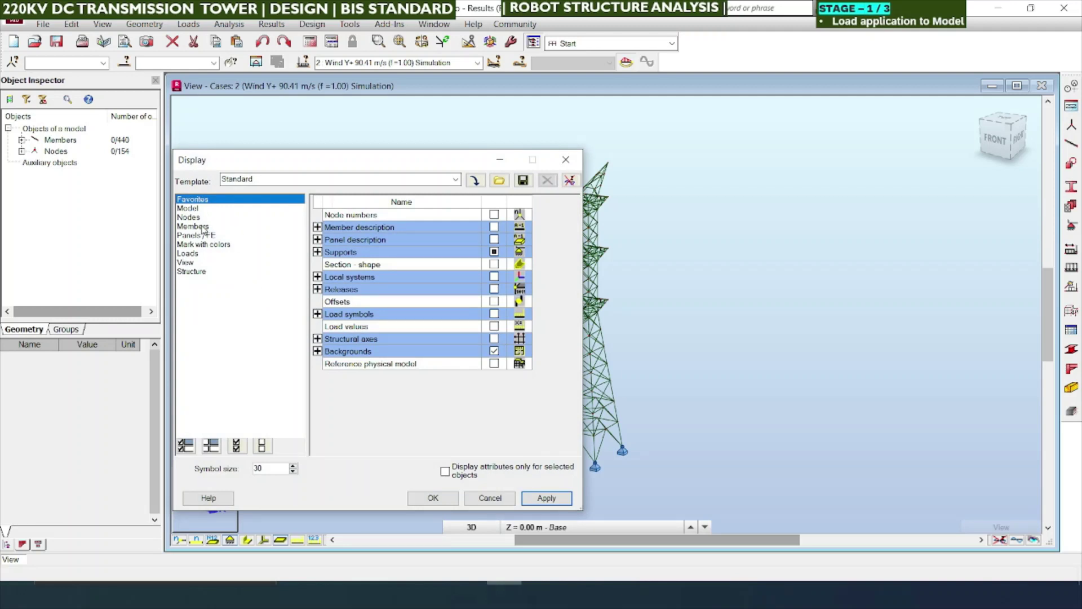
{"action": "left_click", "coordinate": [195, 254]}
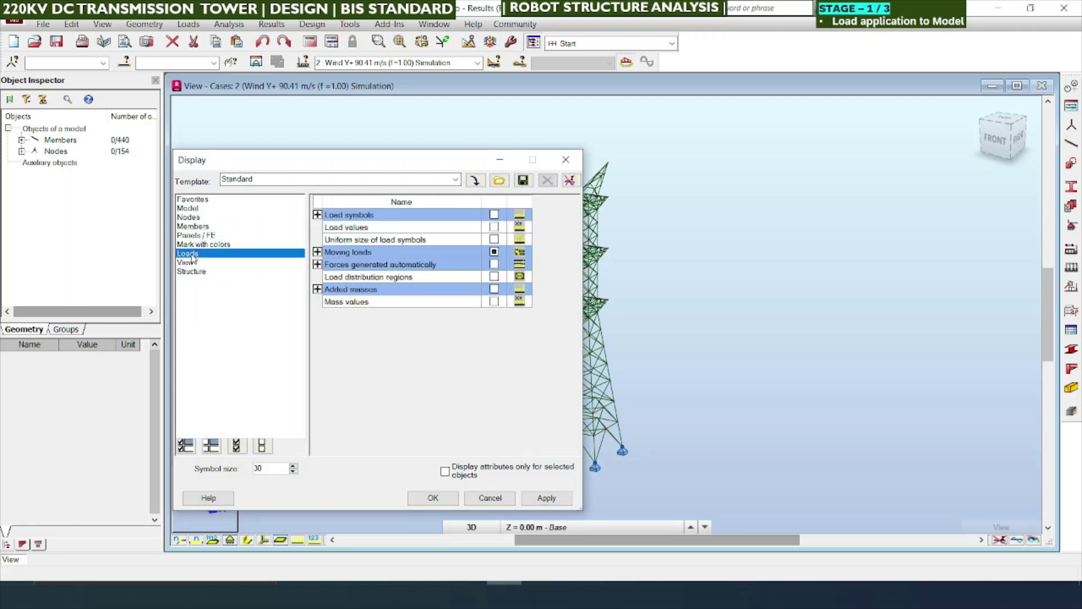
{"action": "left_click", "coordinate": [494, 214]}
{"action": "left_click", "coordinate": [496, 227]}
{"action": "left_click", "coordinate": [546, 498]}
{"action": "left_click", "coordinate": [433, 498]}
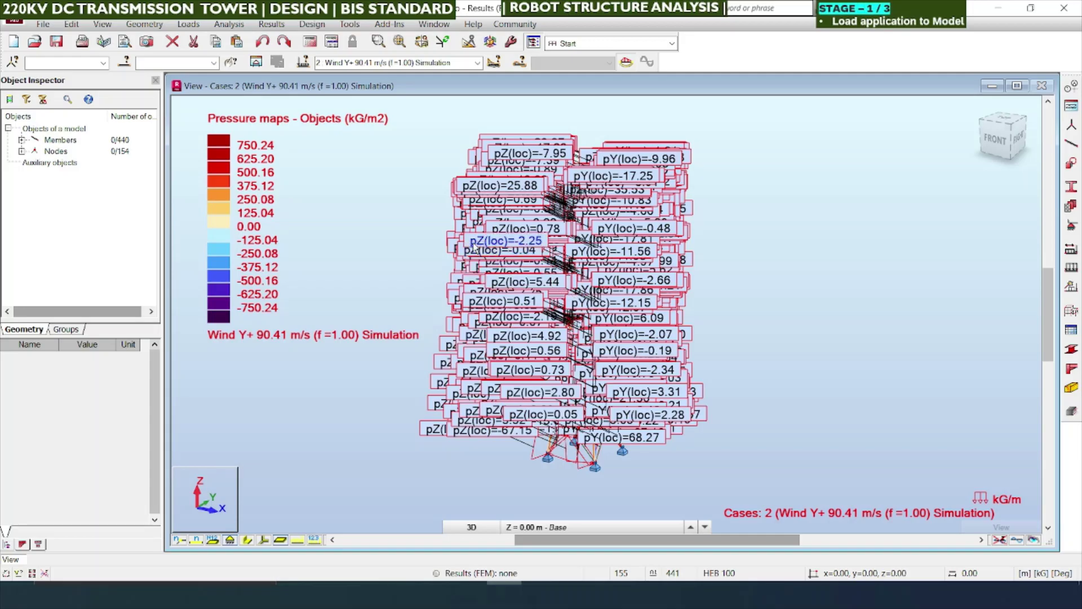
Turn off the load value labels so only the wind pressure colours remain
{"action": "scroll", "coordinate": [473, 266], "scroll_direction": "up", "scroll_amount": 5}
{"action": "scroll", "coordinate": [769, 219], "scroll_direction": "down", "scroll_amount": 3}
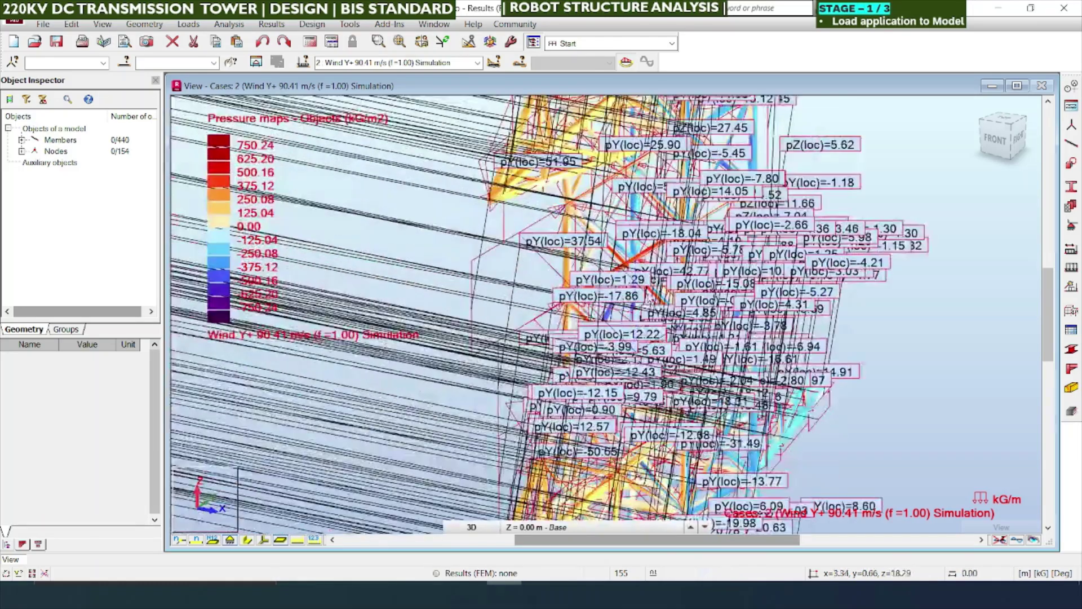
{"action": "scroll", "coordinate": [770, 219], "scroll_direction": "up", "scroll_amount": 3}
{"action": "scroll", "coordinate": [769, 219], "scroll_direction": "up", "scroll_amount": 4}
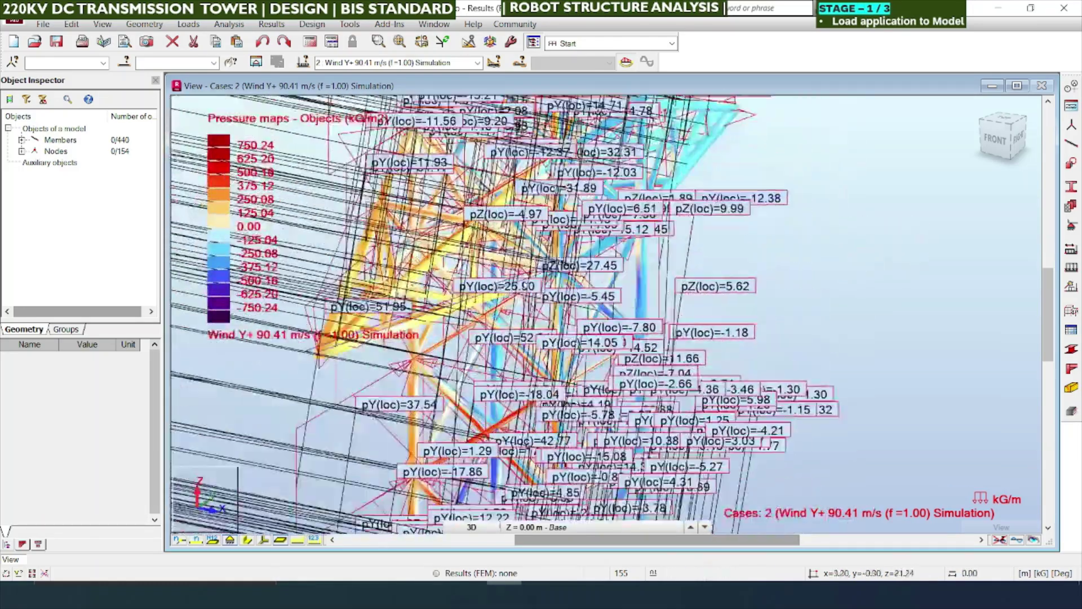
{"action": "right_click", "coordinate": [756, 278]}
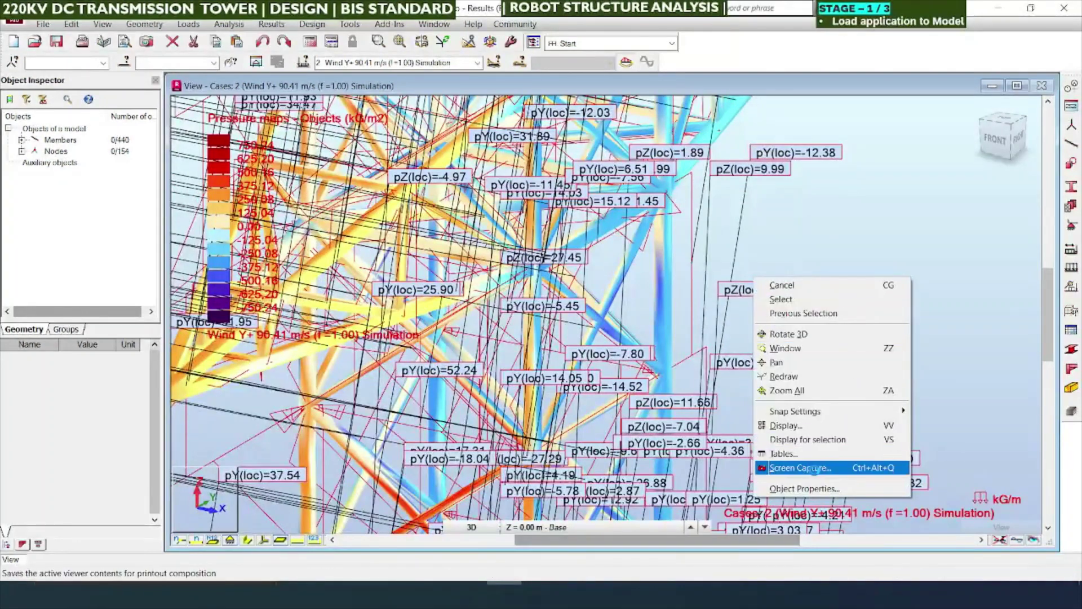
{"action": "left_click", "coordinate": [787, 425]}
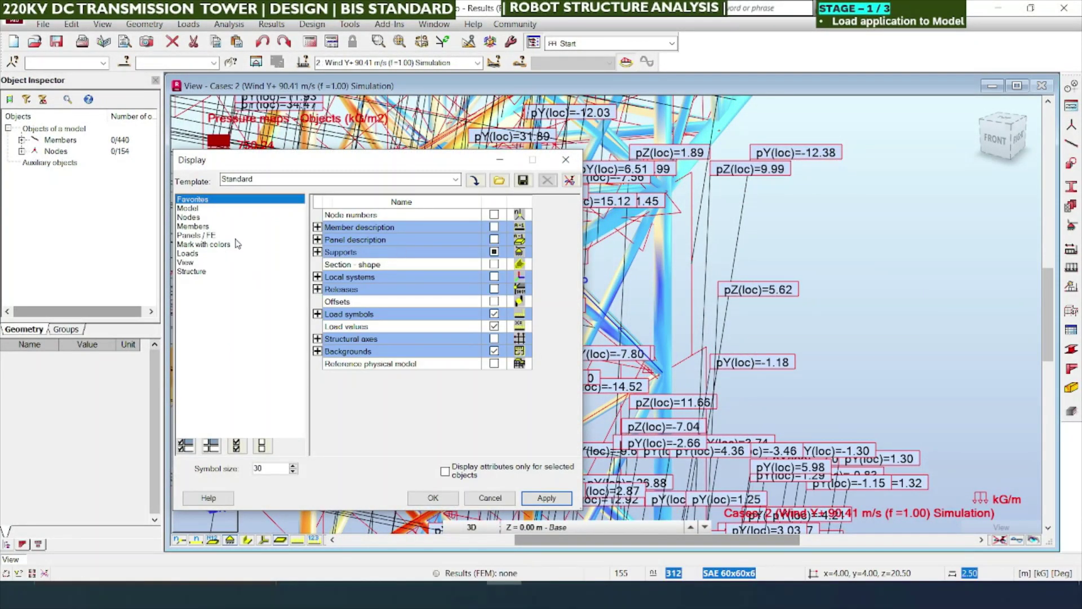
{"action": "left_click", "coordinate": [196, 253]}
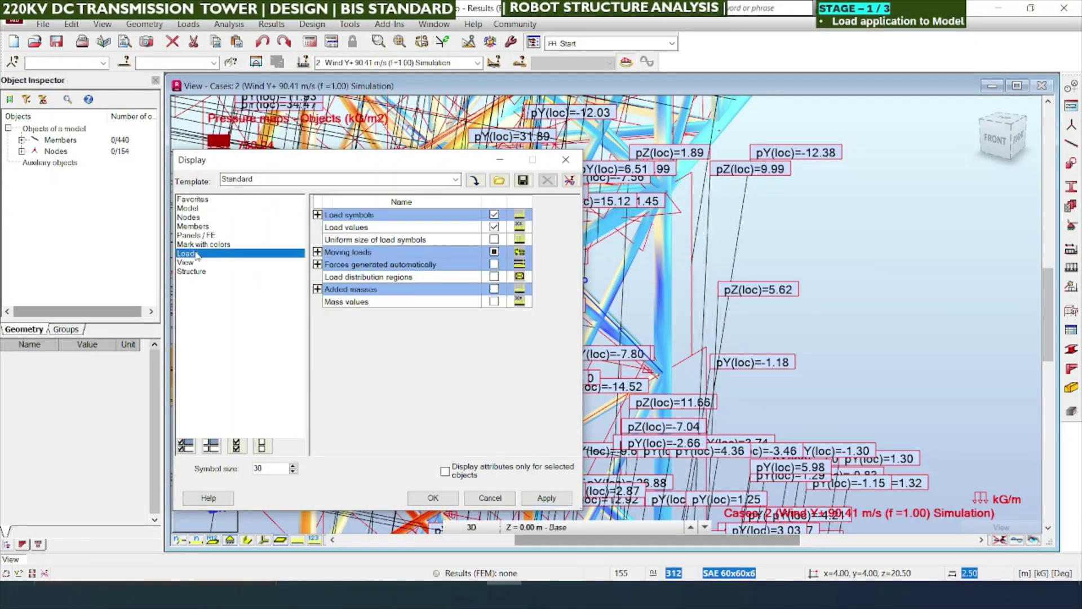
{"action": "left_click", "coordinate": [493, 226]}
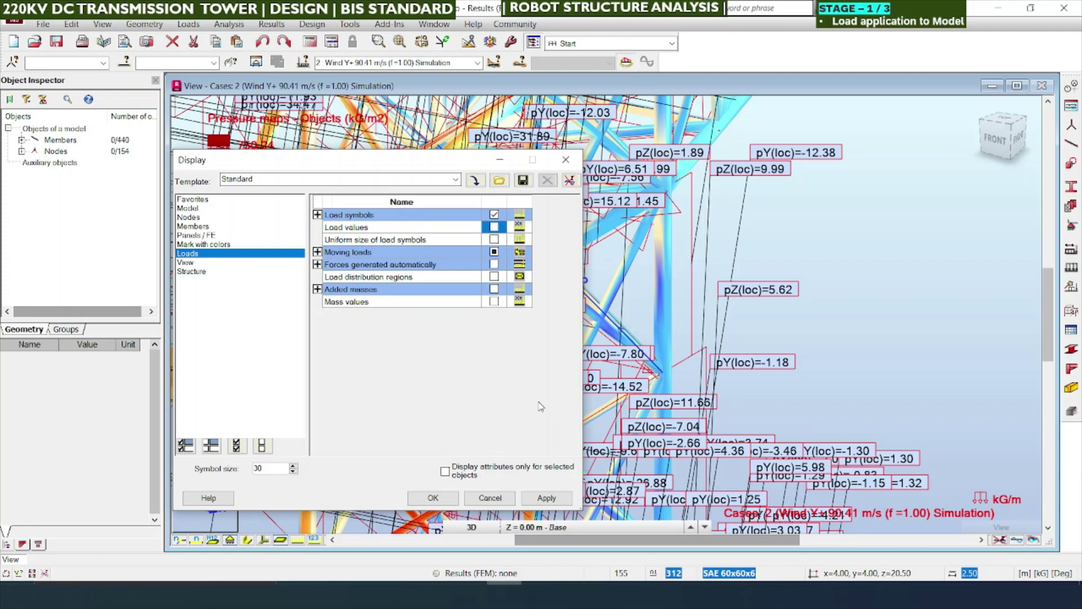
{"action": "left_click", "coordinate": [546, 498]}
{"action": "left_click", "coordinate": [459, 497]}
Zoom and pan down to inspect the tower's lower body and feet
{"action": "scroll", "coordinate": [806, 290], "scroll_direction": "down", "scroll_amount": 6}
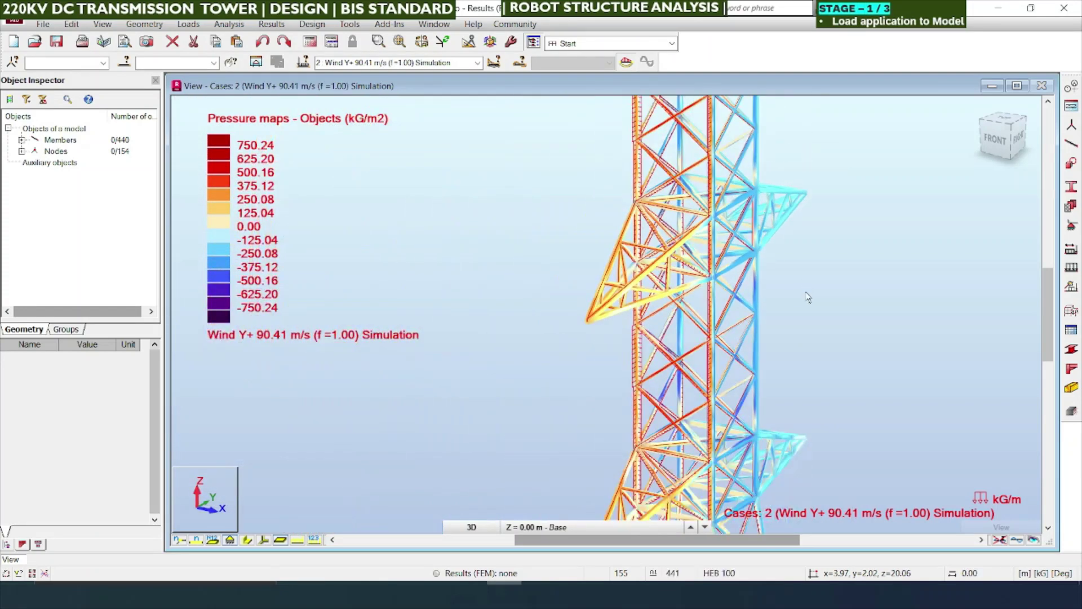
{"action": "scroll", "coordinate": [818, 324], "scroll_direction": "down", "scroll_amount": 1}
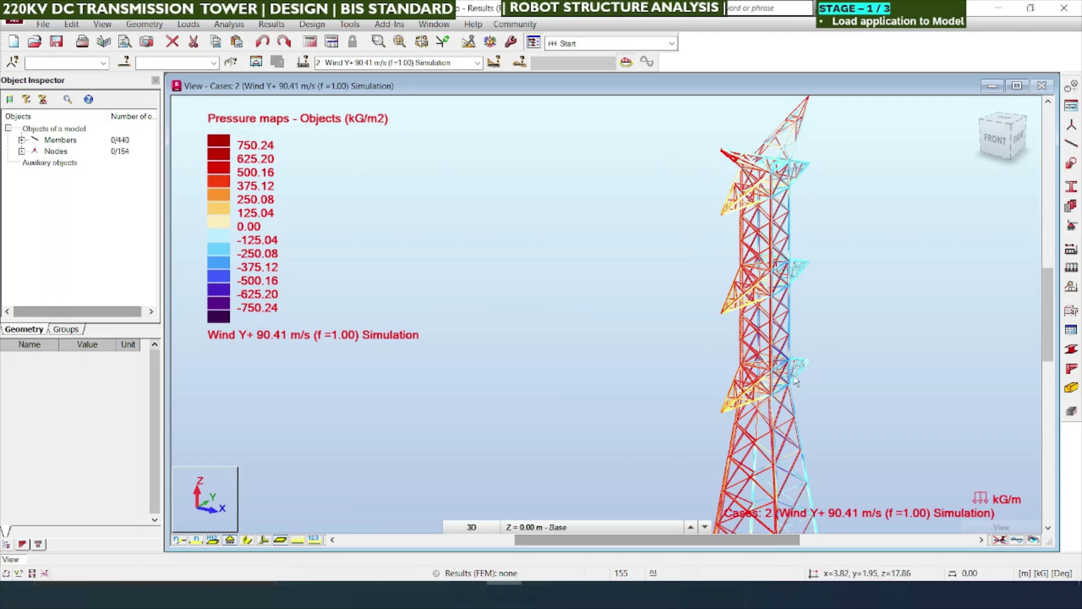
{"action": "scroll", "coordinate": [663, 244], "scroll_direction": "down", "scroll_amount": 1}
{"action": "middle_click_drag", "start_coordinate": [663, 243], "coordinate": [523, 463]}
{"action": "scroll", "coordinate": [524, 462], "scroll_direction": "up", "scroll_amount": 1}
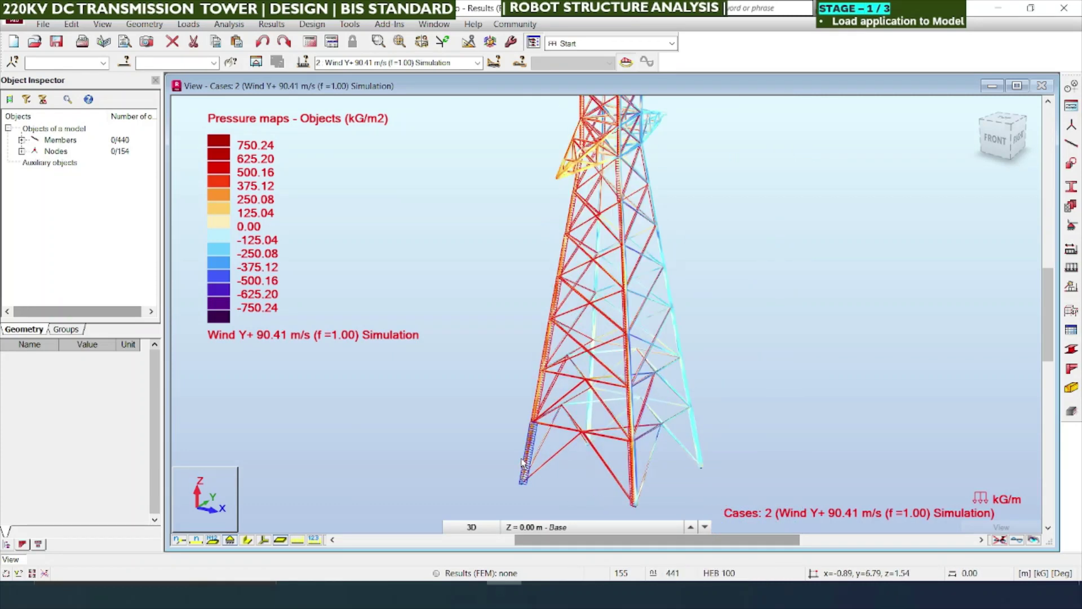
{"action": "scroll", "coordinate": [522, 462], "scroll_direction": "up", "scroll_amount": 3}
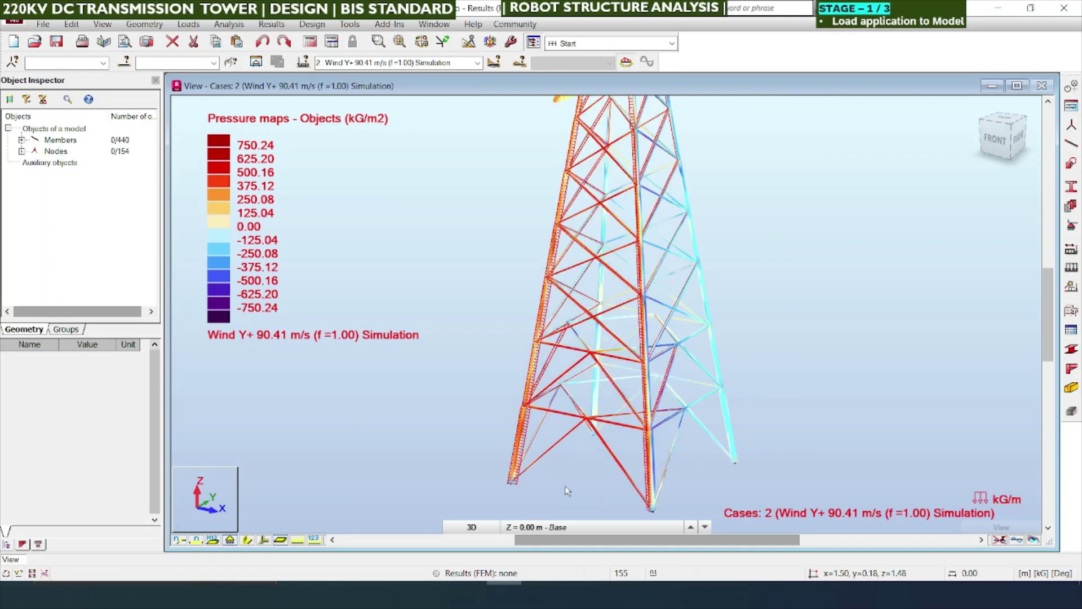
{"action": "scroll", "coordinate": [478, 446], "scroll_direction": "up", "scroll_amount": 2}
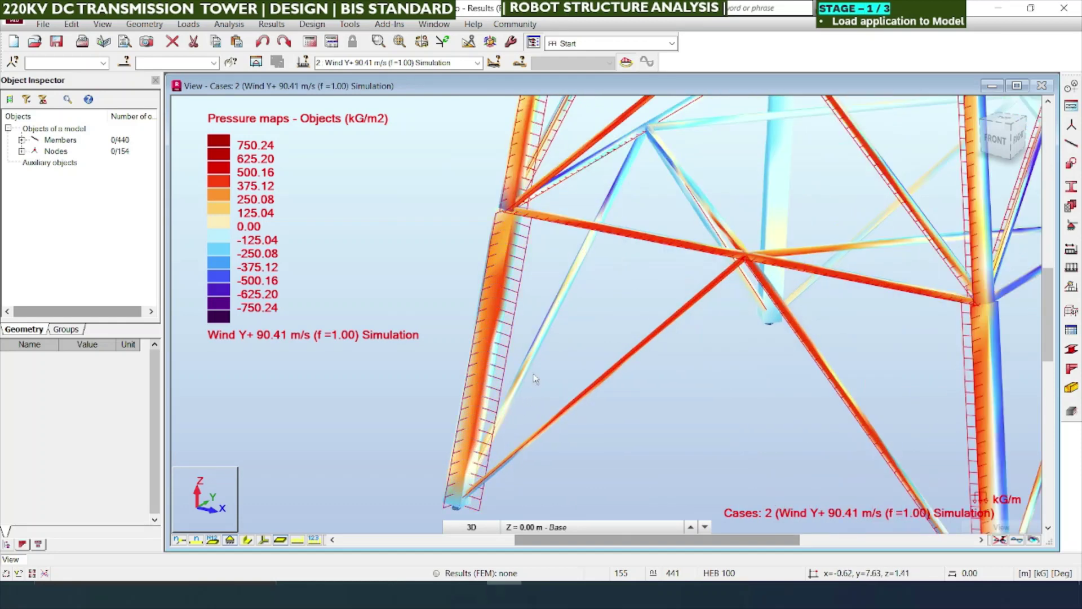
{"action": "scroll", "coordinate": [542, 352], "scroll_direction": "down", "scroll_amount": 5}
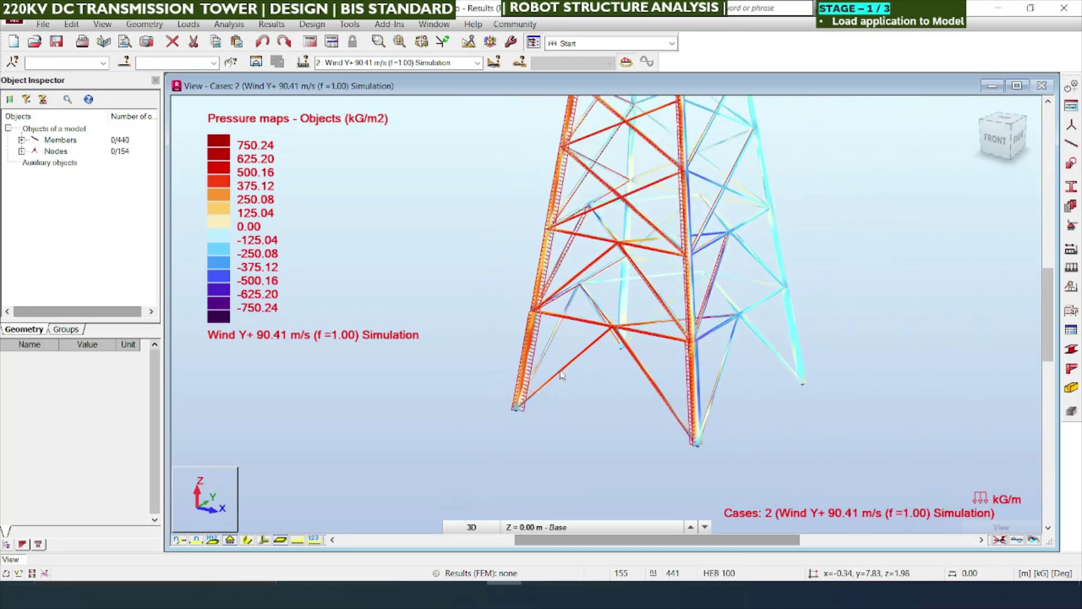
{"action": "scroll", "coordinate": [678, 418], "scroll_direction": "down", "scroll_amount": 3}
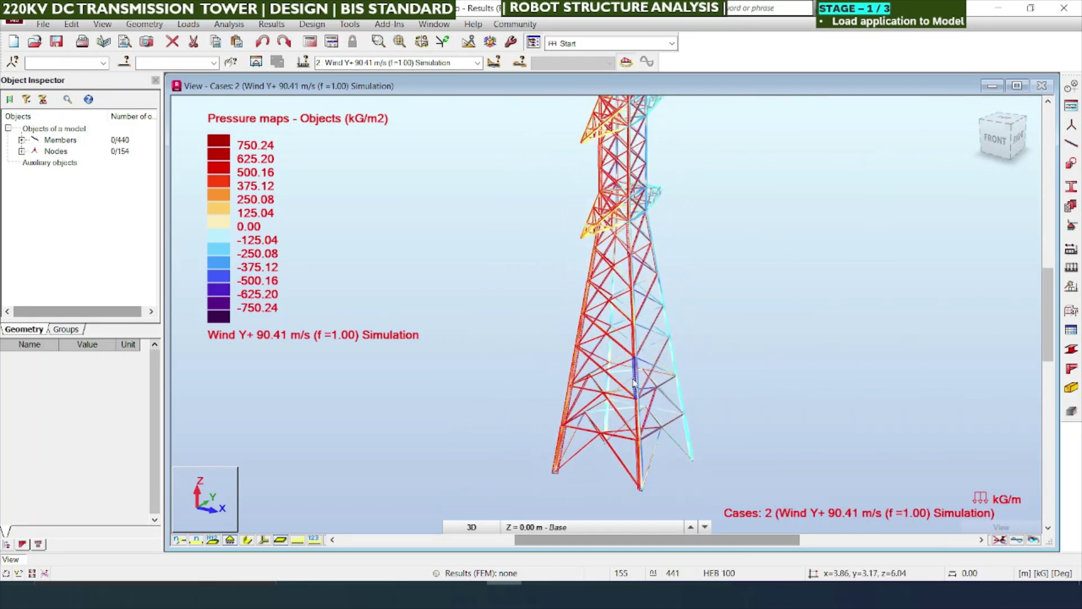
{"action": "middle_click_drag", "start_coordinate": [642, 305], "coordinate": [633, 350]}
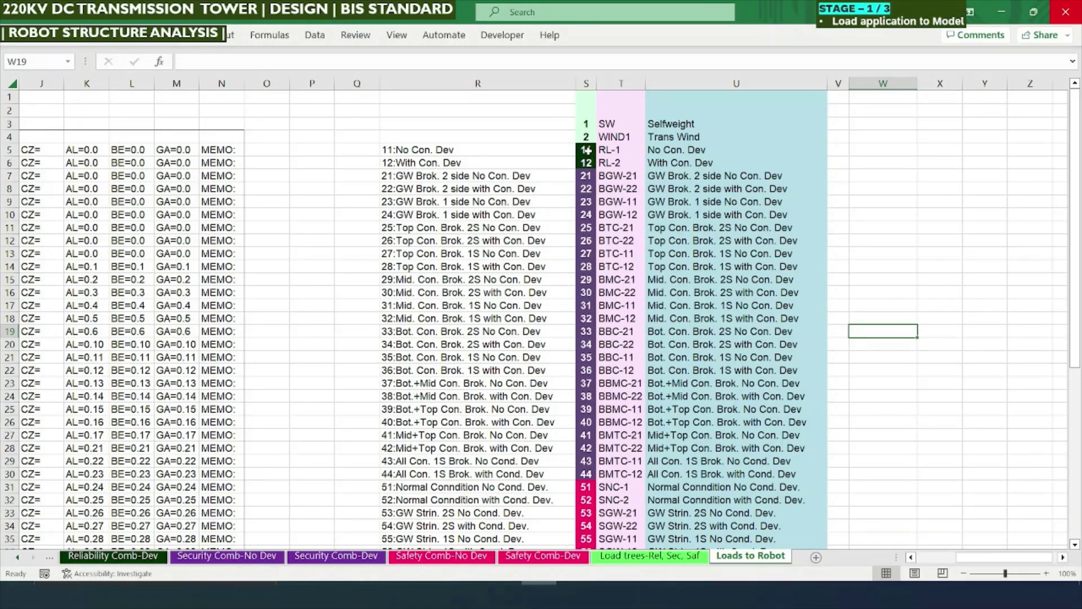
{"action": "left_click_drag", "start_coordinate": [587, 123], "coordinate": [710, 135]}
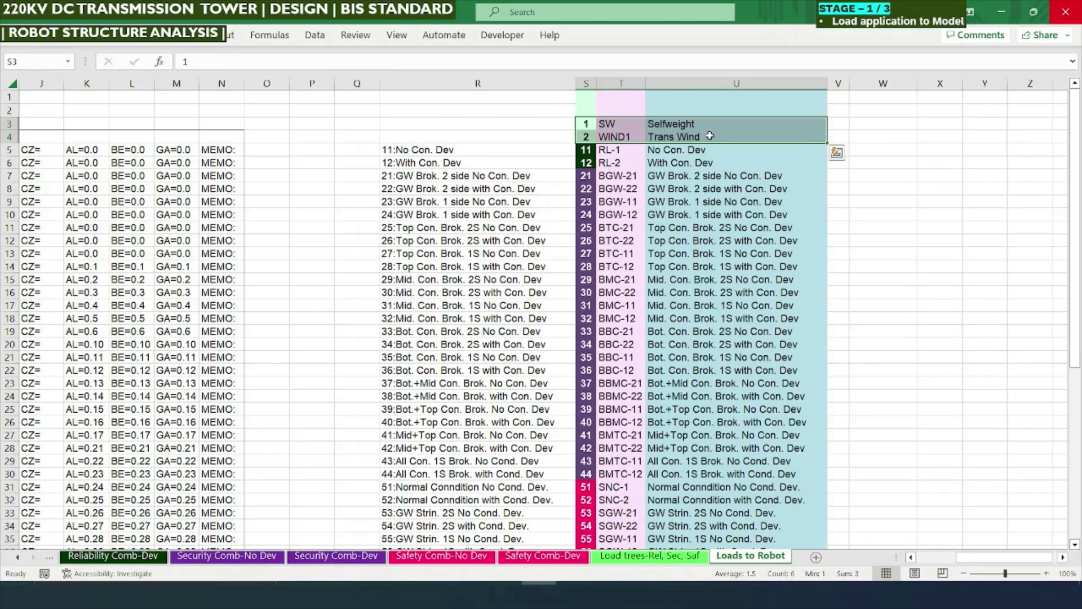
{"action": "left_click", "coordinate": [622, 137]}
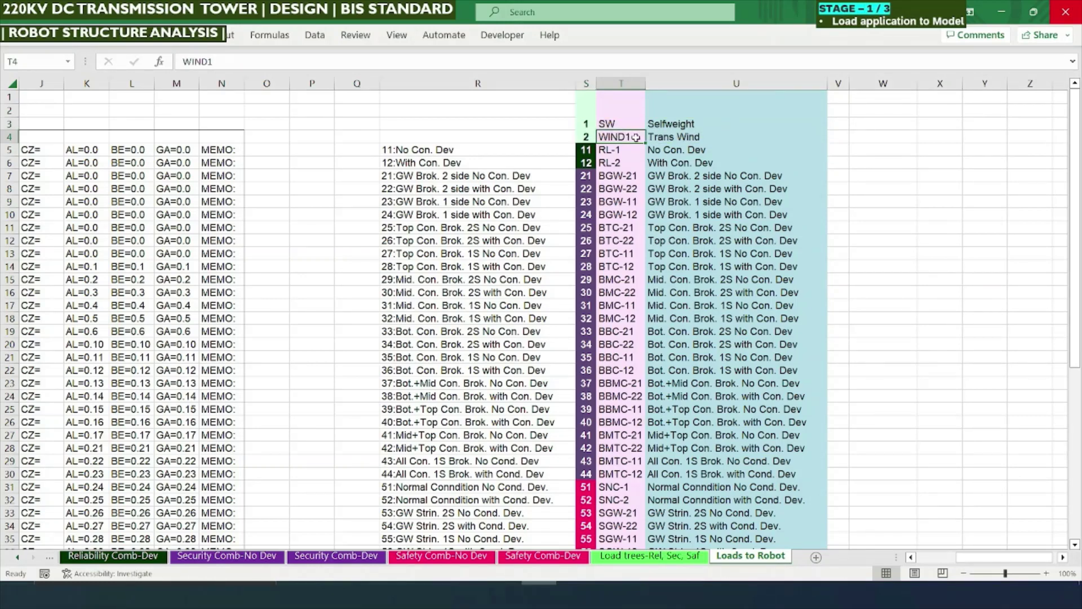
{"action": "left_click", "coordinate": [688, 136]}
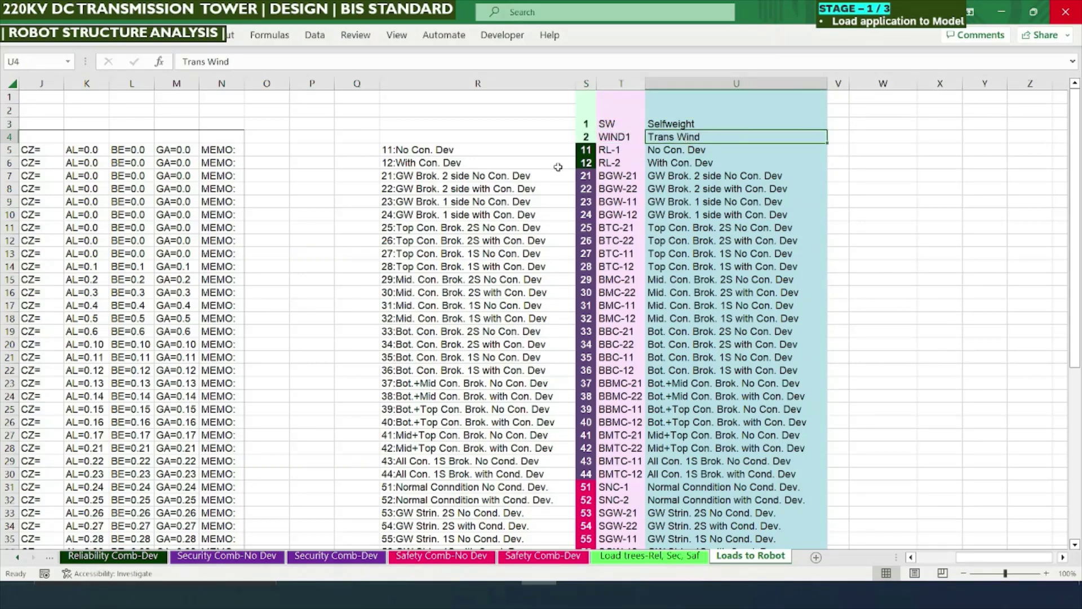
{"action": "left_click", "coordinate": [586, 150]}
{"action": "left_click", "coordinate": [586, 164]}
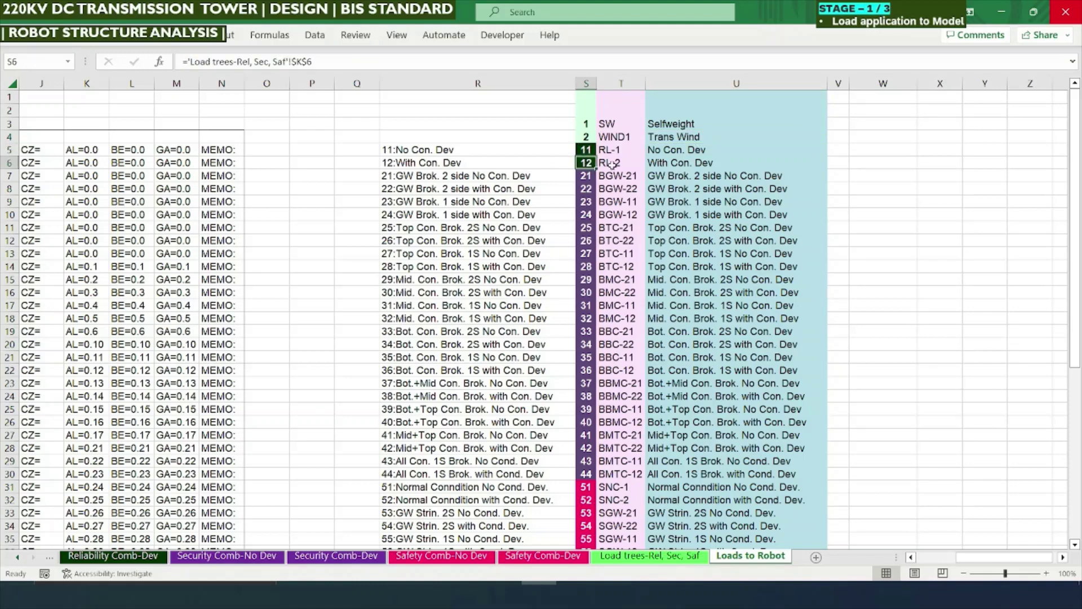
{"action": "left_click", "coordinate": [650, 555]}
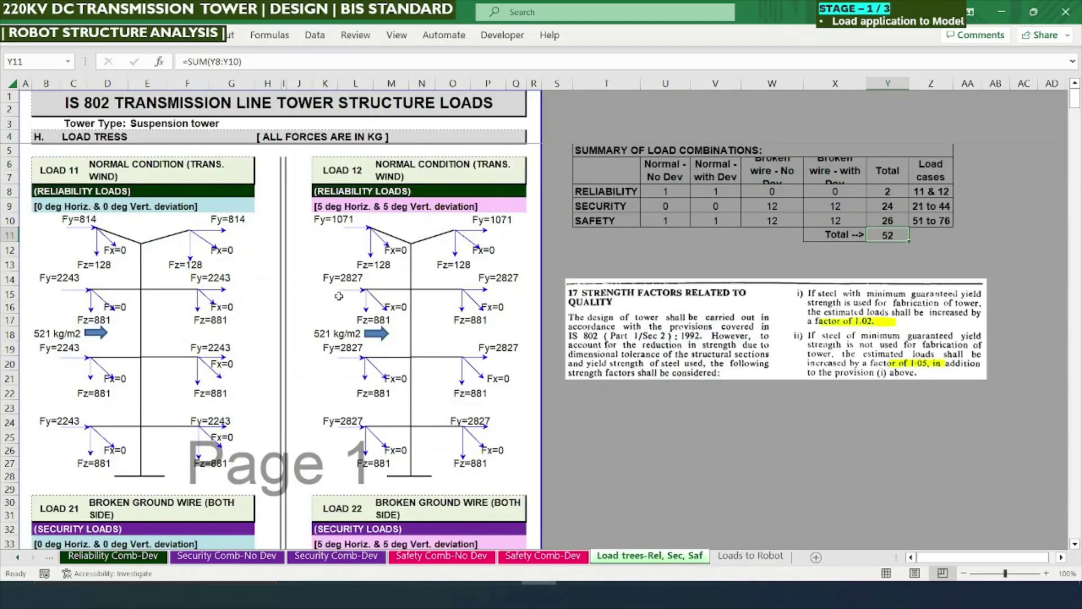
{"action": "left_click", "coordinate": [586, 251]}
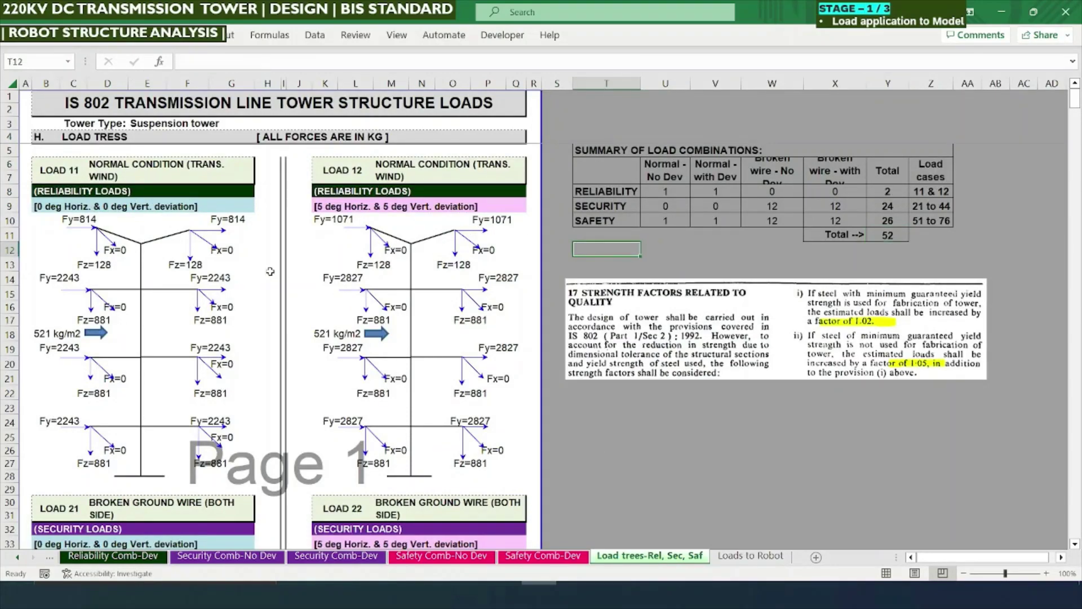
{"action": "scroll", "coordinate": [278, 237], "scroll_direction": "down", "scroll_amount": 6}
{"action": "scroll", "coordinate": [278, 238], "scroll_direction": "up", "scroll_amount": 6}
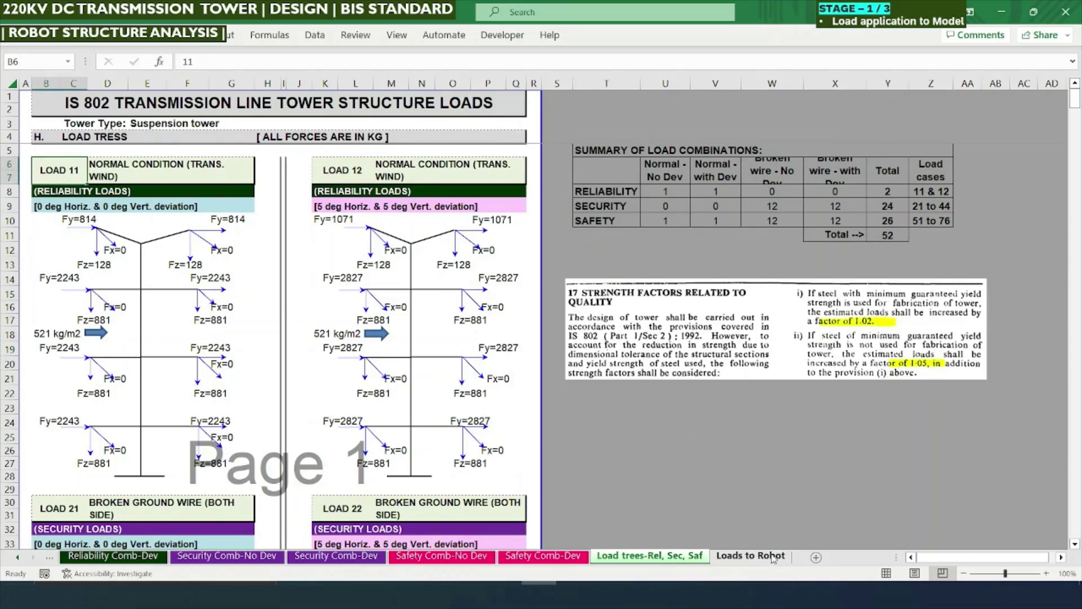
{"action": "left_click", "coordinate": [750, 556]}
{"action": "left_click_drag", "start_coordinate": [586, 149], "coordinate": [586, 161]}
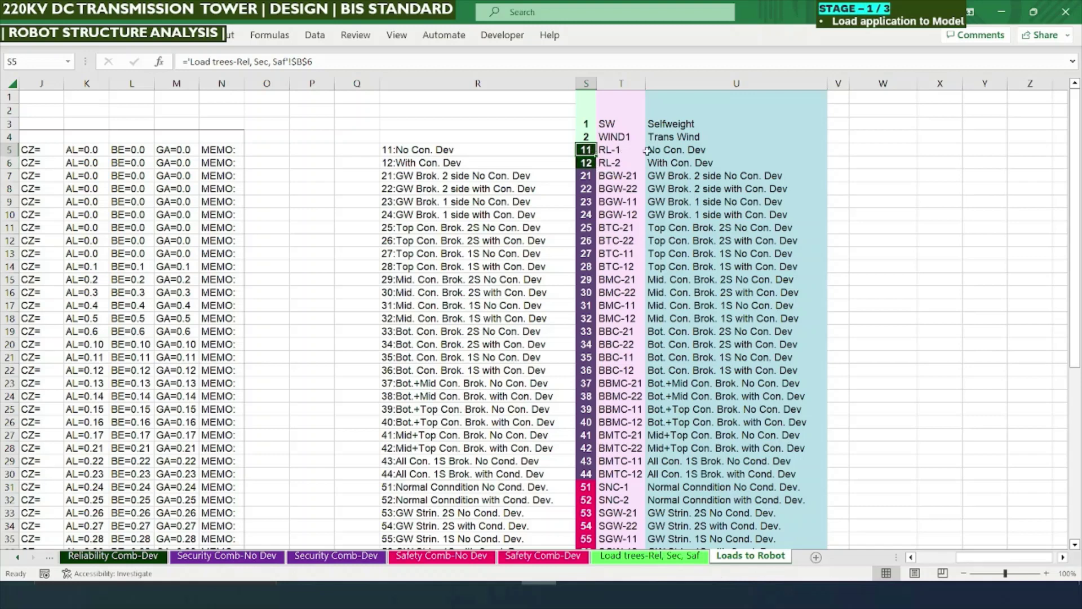
{"action": "left_click", "coordinate": [631, 151]}
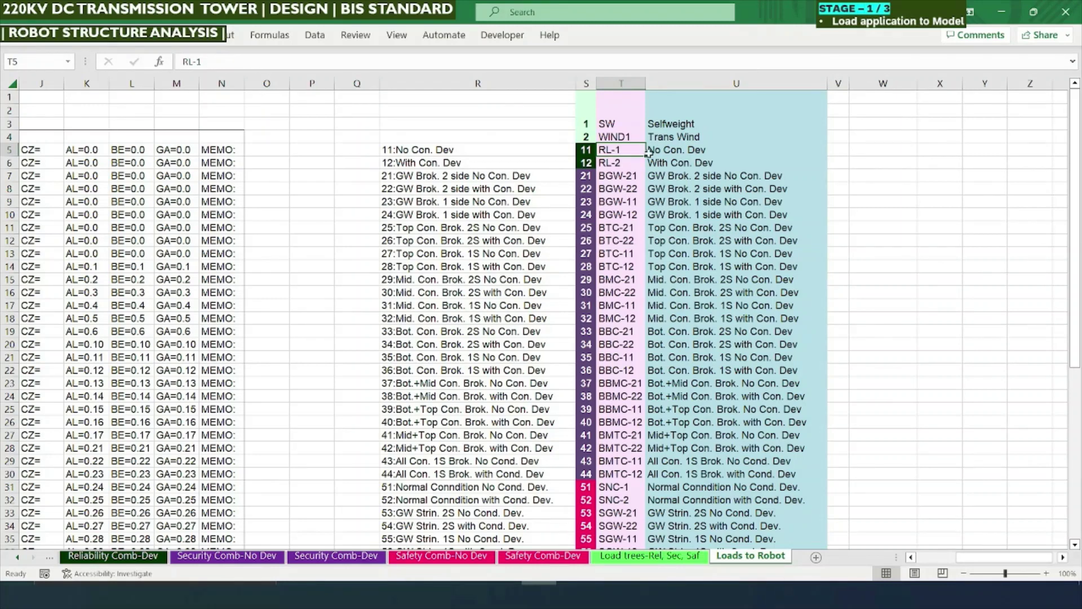
{"action": "left_click", "coordinate": [666, 151]}
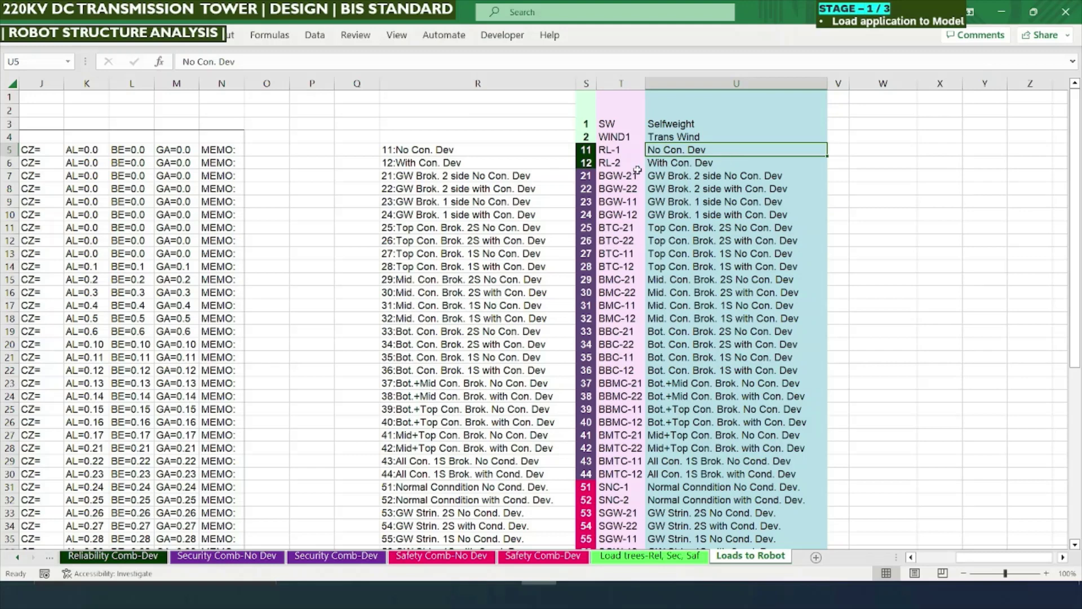
{"action": "left_click", "coordinate": [620, 164]}
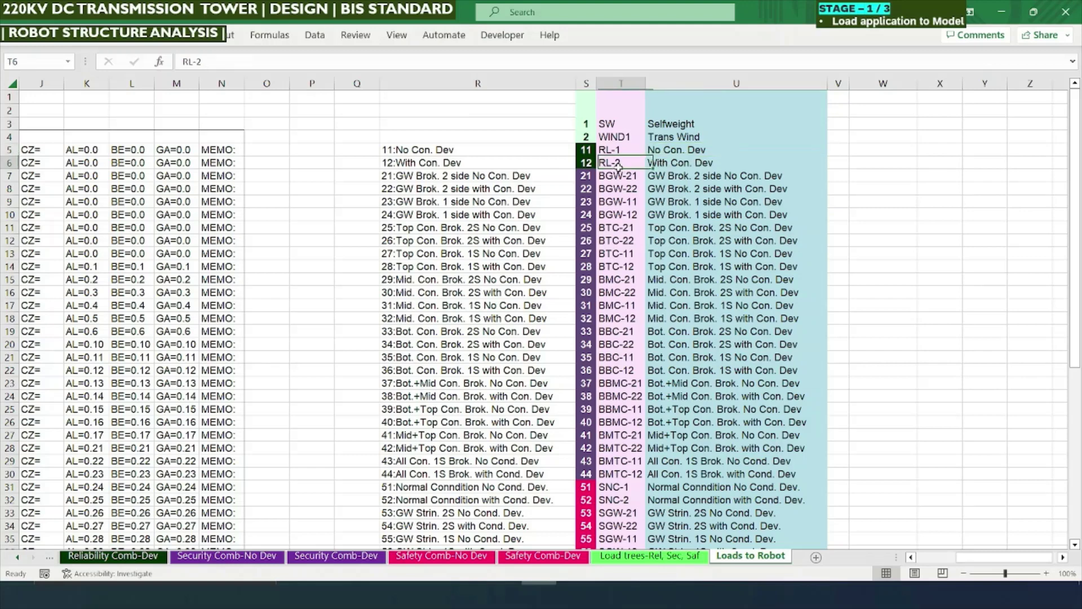
{"action": "left_click", "coordinate": [669, 164]}
{"action": "left_click_drag", "start_coordinate": [619, 151], "coordinate": [619, 160]}
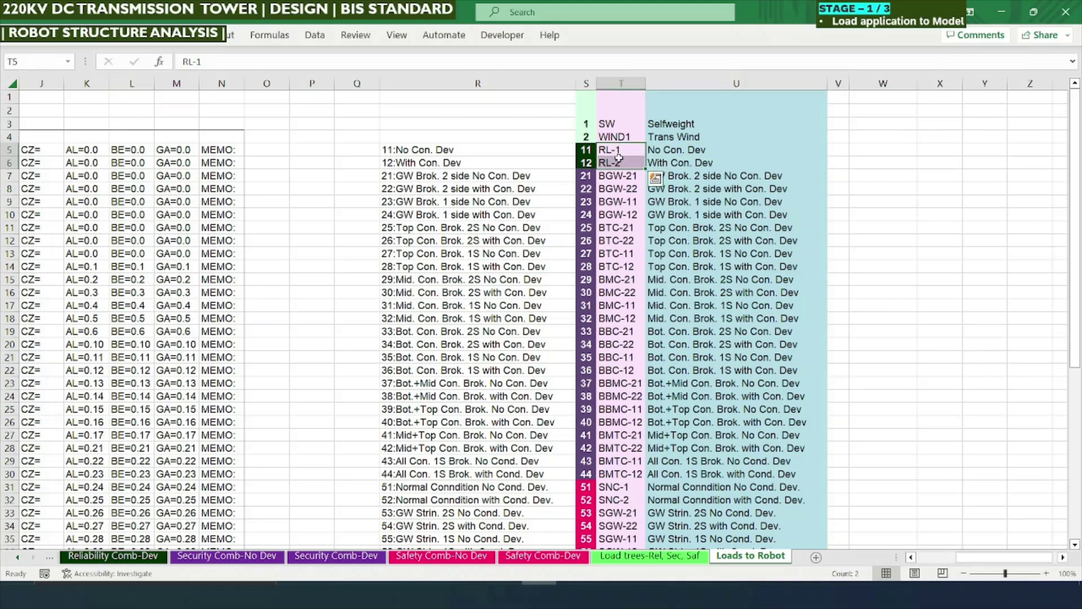
{"action": "left_click", "coordinate": [588, 176]}
{"action": "left_click_drag", "start_coordinate": [588, 176], "coordinate": [657, 477]}
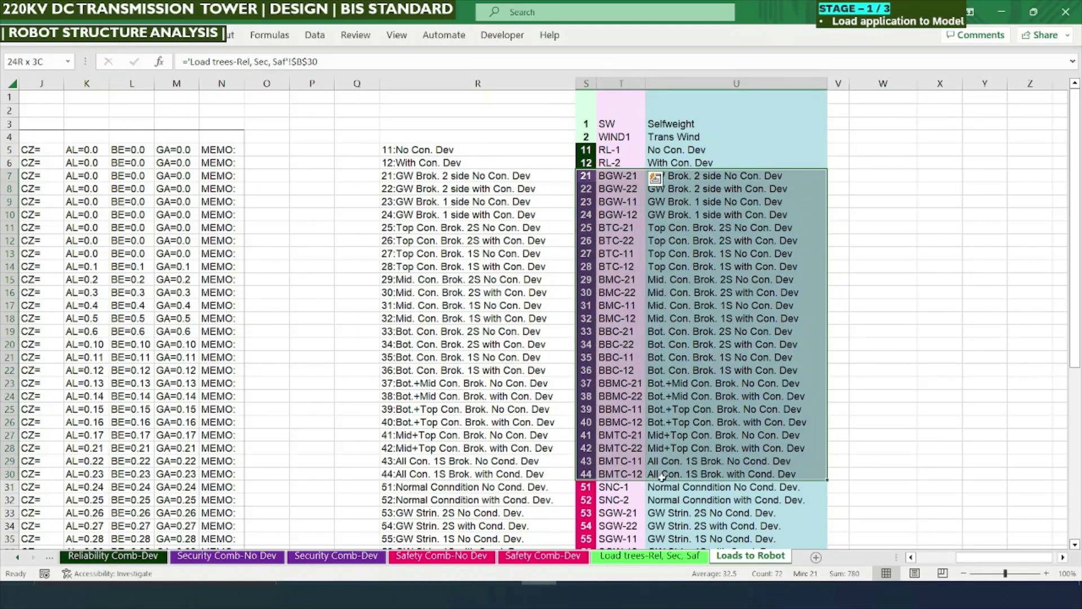
{"action": "left_click", "coordinate": [714, 243]}
{"action": "left_click", "coordinate": [678, 177]}
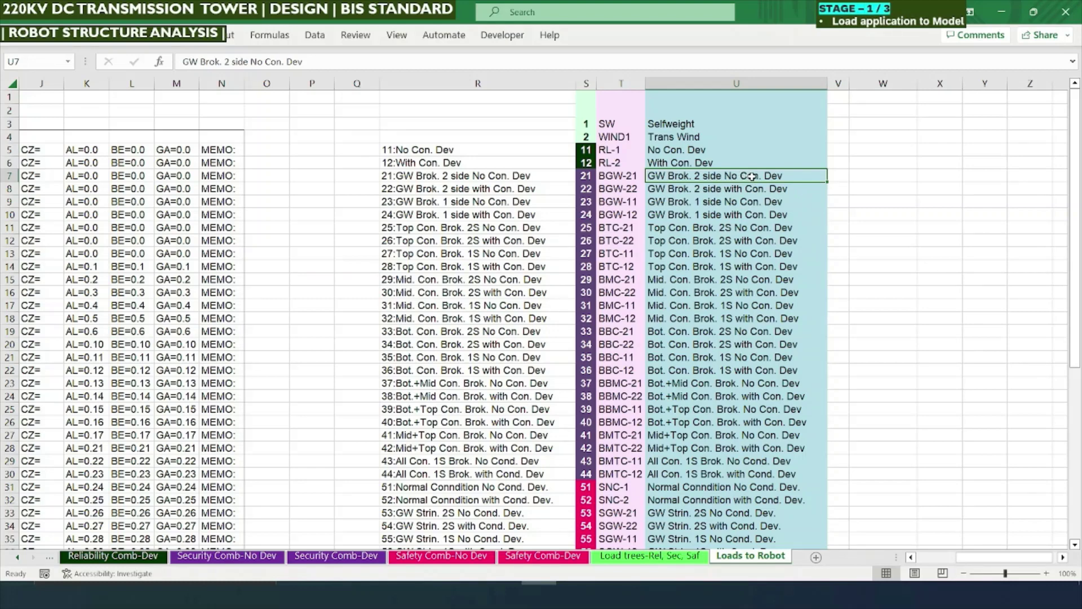
{"action": "left_click", "coordinate": [669, 194]}
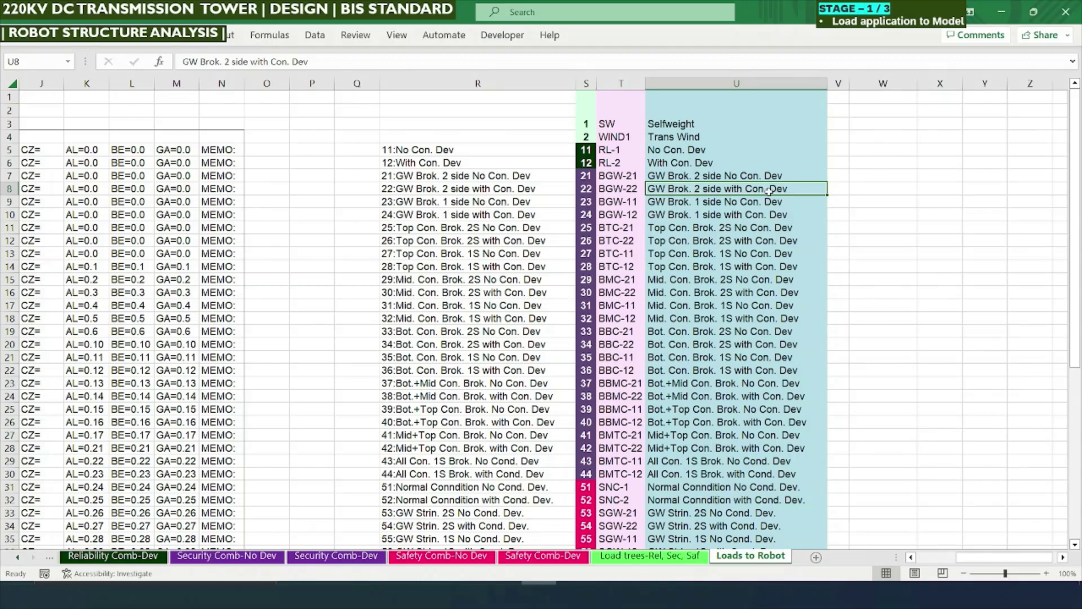
{"action": "left_click_drag", "start_coordinate": [626, 176], "coordinate": [625, 187]}
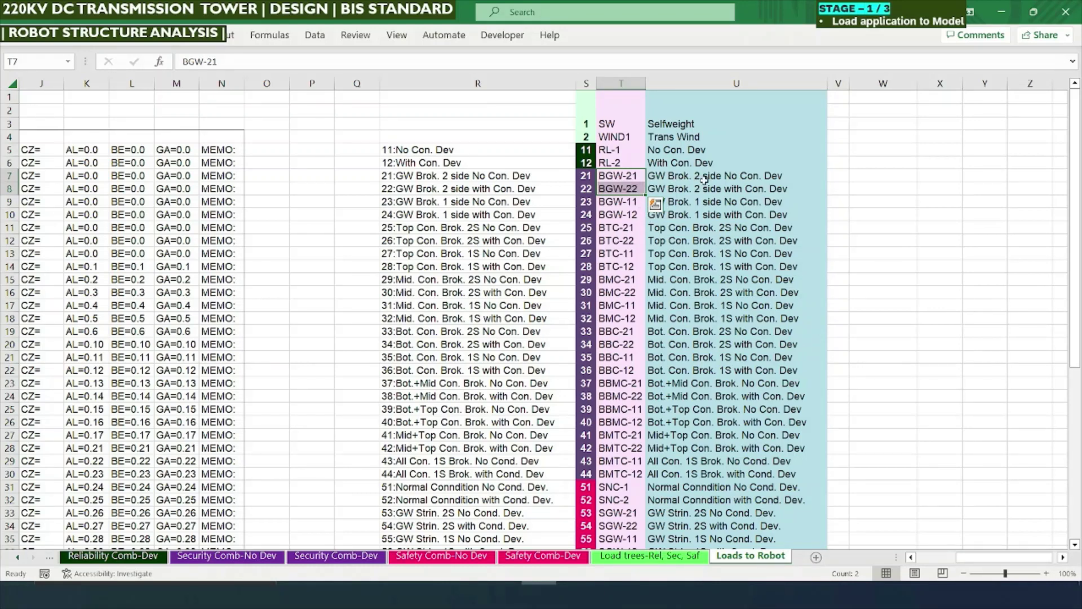
{"action": "left_click", "coordinate": [633, 191]}
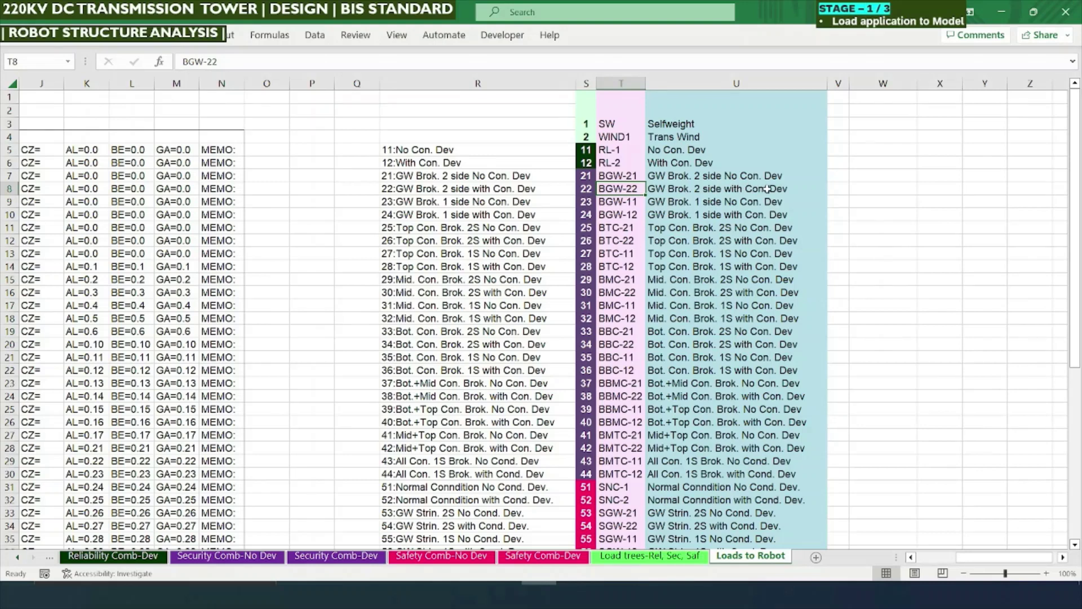
{"action": "left_click_drag", "start_coordinate": [616, 204], "coordinate": [630, 214]}
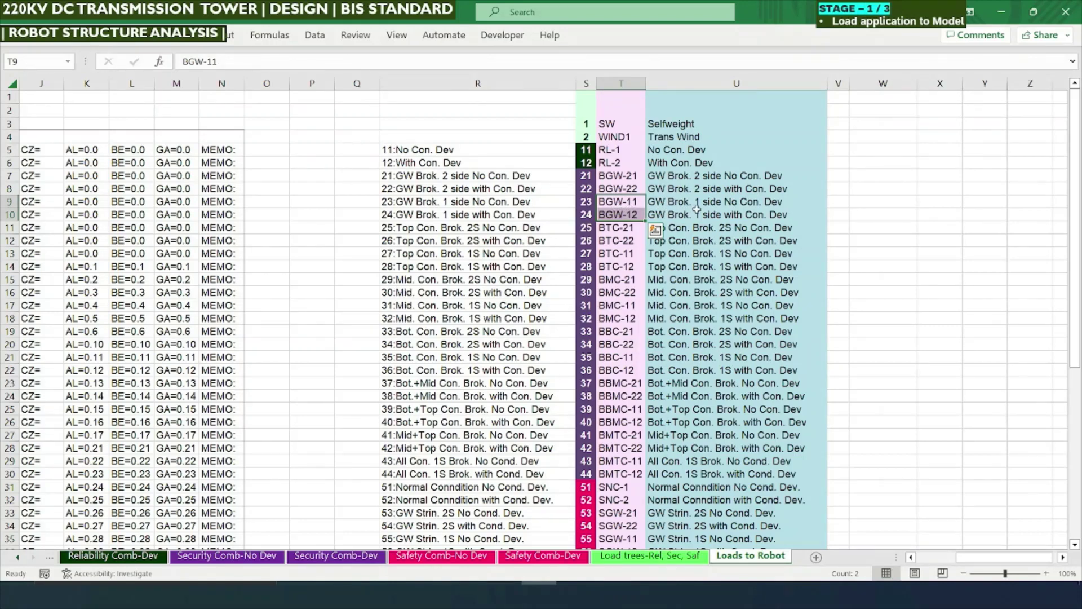
{"action": "left_click", "coordinate": [622, 228]}
{"action": "scroll", "coordinate": [618, 240], "scroll_direction": "down", "scroll_amount": 1}
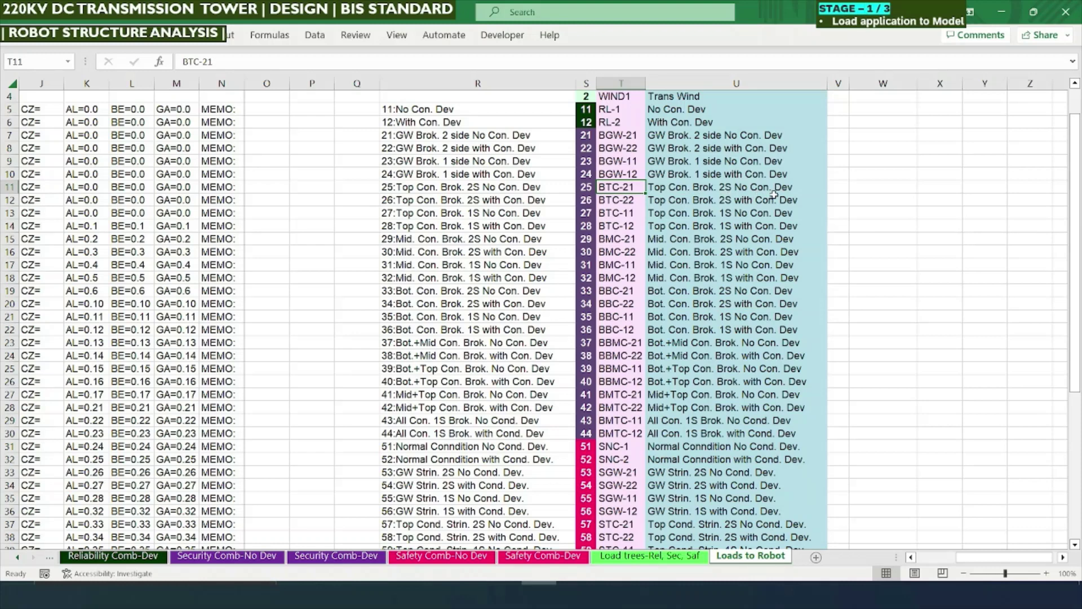
{"action": "left_click", "coordinate": [620, 201]}
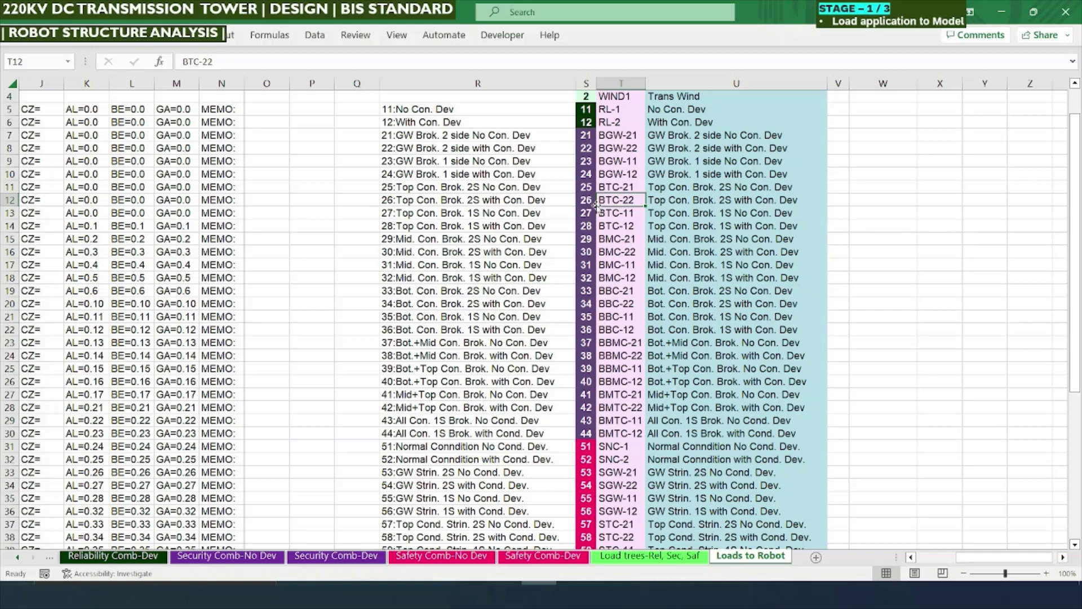
{"action": "left_click_drag", "start_coordinate": [614, 214], "coordinate": [697, 420]}
{"action": "left_click", "coordinate": [657, 213]}
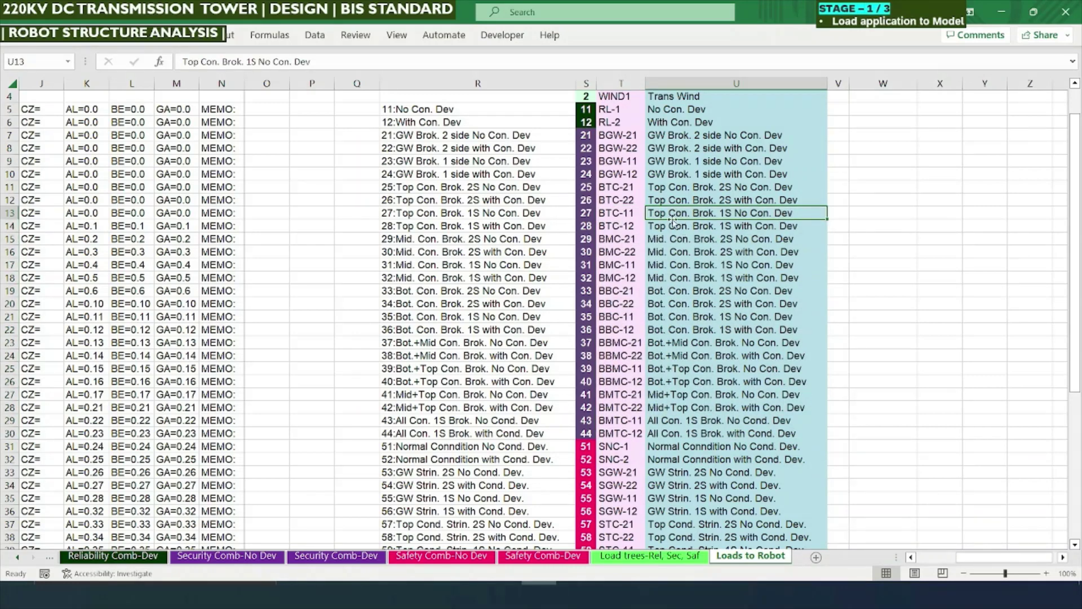
{"action": "left_click", "coordinate": [616, 217]}
{"action": "left_click", "coordinate": [624, 150]}
{"action": "left_click_drag", "start_coordinate": [624, 149], "coordinate": [623, 429]}
{"action": "left_click", "coordinate": [614, 345]}
{"action": "left_click_drag", "start_coordinate": [585, 135], "coordinate": [587, 434]}
{"action": "scroll", "coordinate": [641, 333], "scroll_direction": "down", "scroll_amount": 3}
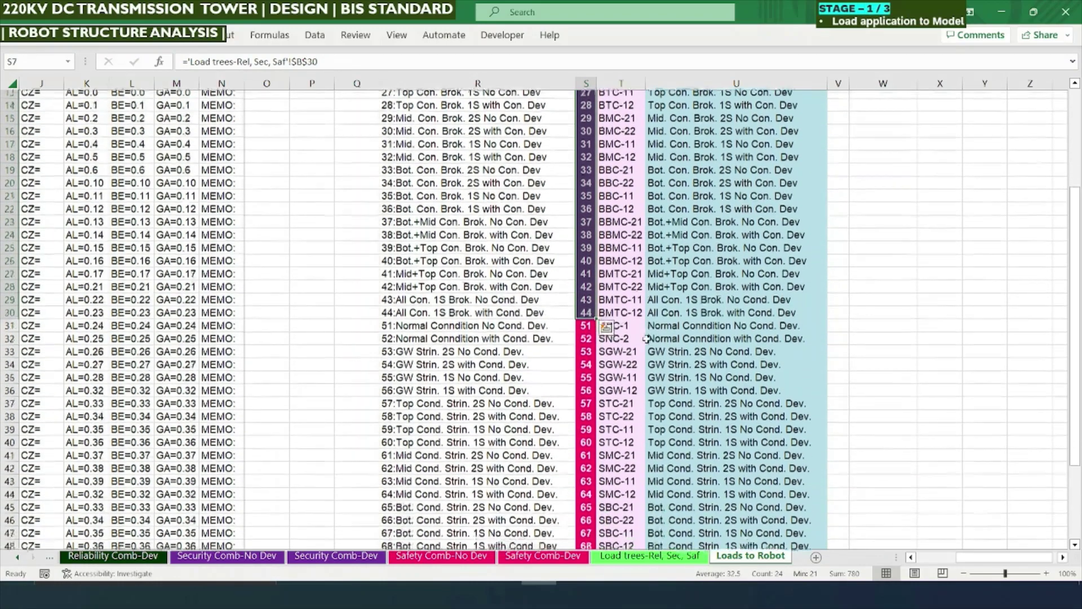
{"action": "scroll", "coordinate": [621, 316], "scroll_direction": "up", "scroll_amount": 3}
{"action": "scroll", "coordinate": [604, 293], "scroll_direction": "down", "scroll_amount": 7}
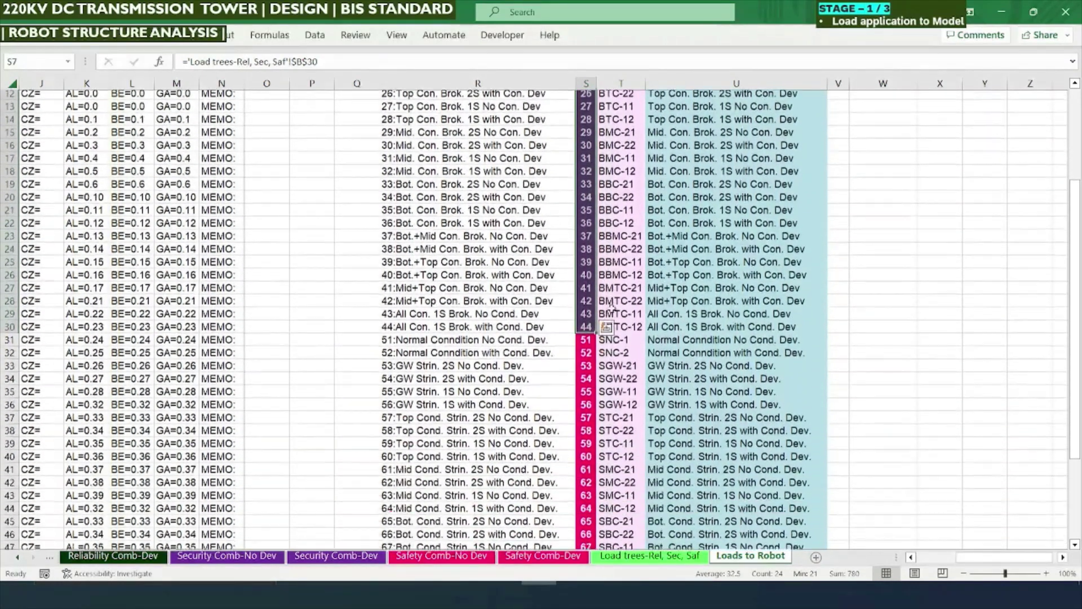
{"action": "left_click_drag", "start_coordinate": [587, 162], "coordinate": [589, 486]}
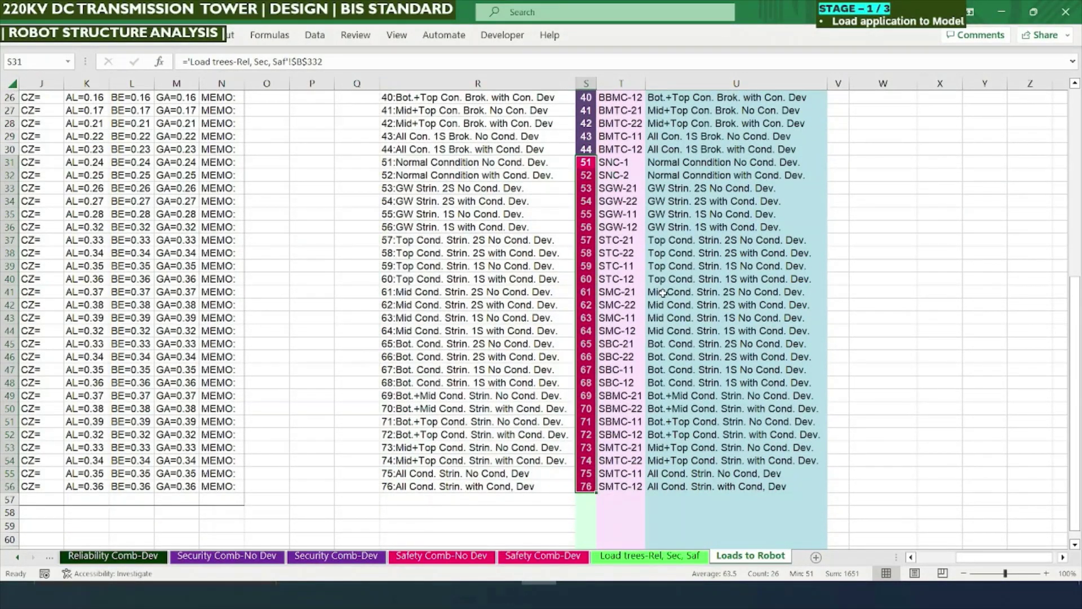
{"action": "left_click", "coordinate": [677, 163]}
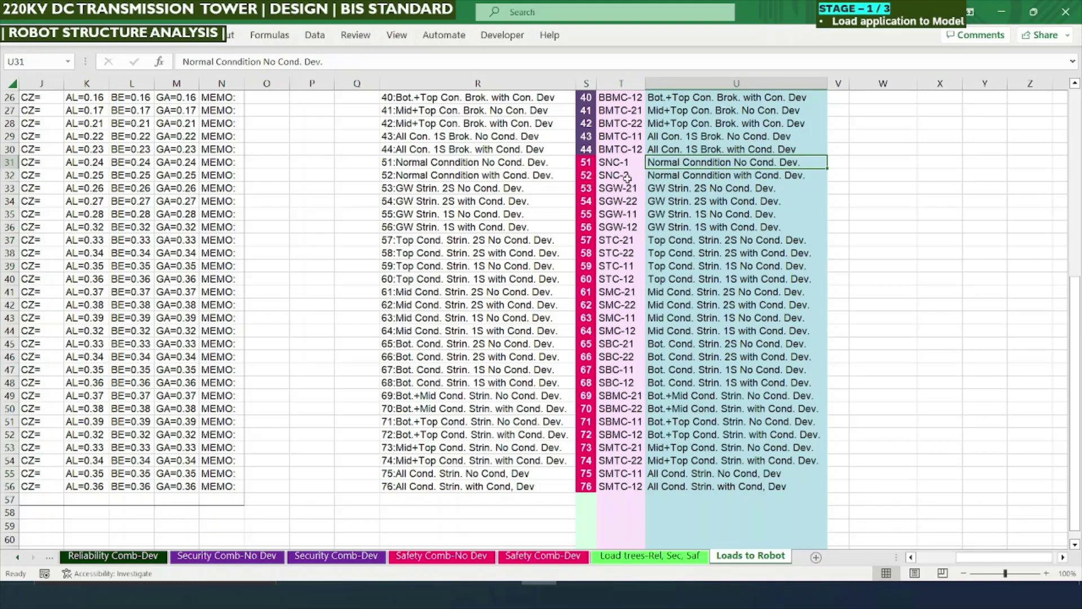
{"action": "scroll", "coordinate": [637, 191], "scroll_direction": "up", "scroll_amount": 1}
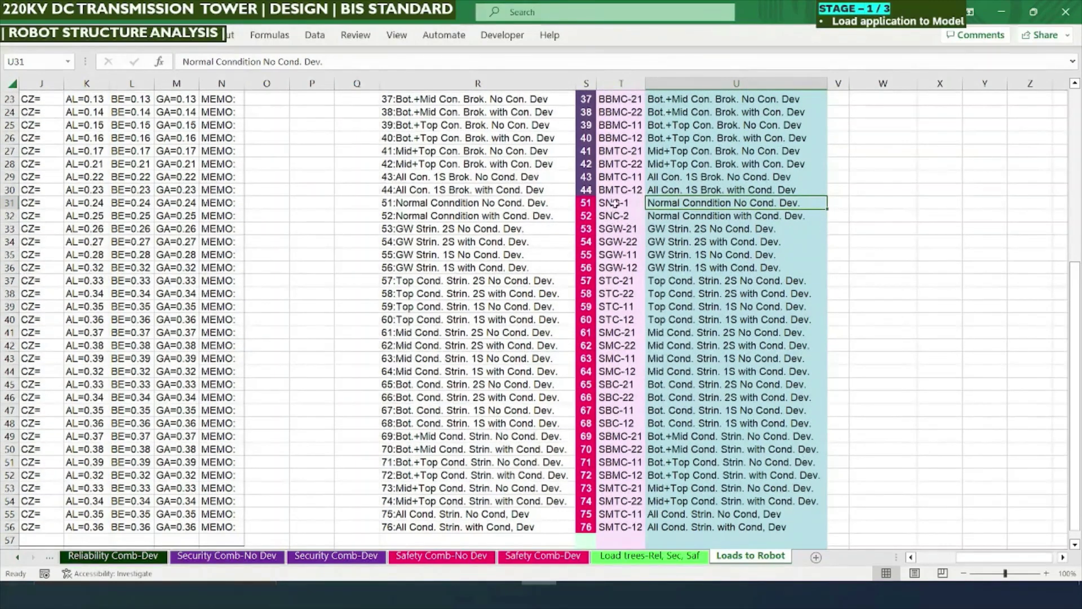
{"action": "left_click", "coordinate": [683, 556]}
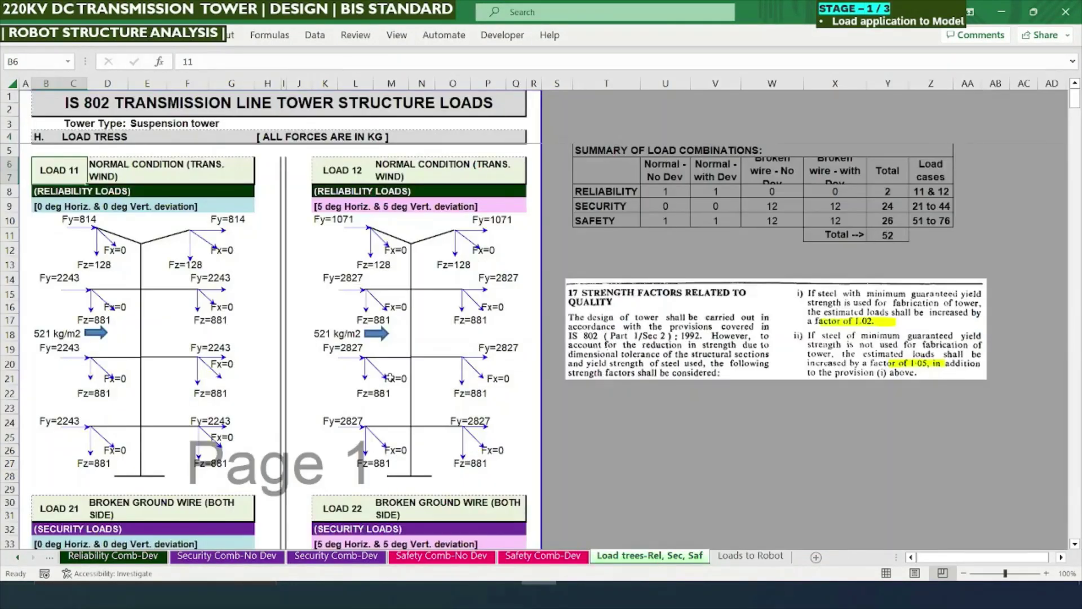
{"action": "scroll", "coordinate": [440, 412], "scroll_direction": "down", "scroll_amount": 15}
{"action": "scroll", "coordinate": [440, 412], "scroll_direction": "down", "scroll_amount": 20}
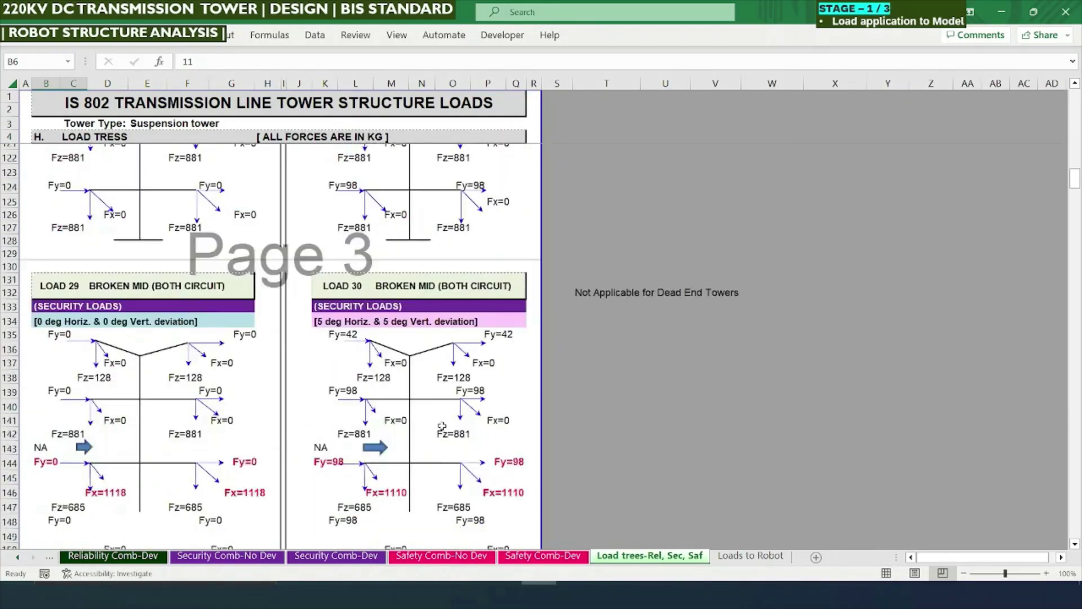
{"action": "scroll", "coordinate": [444, 427], "scroll_direction": "down", "scroll_amount": 20}
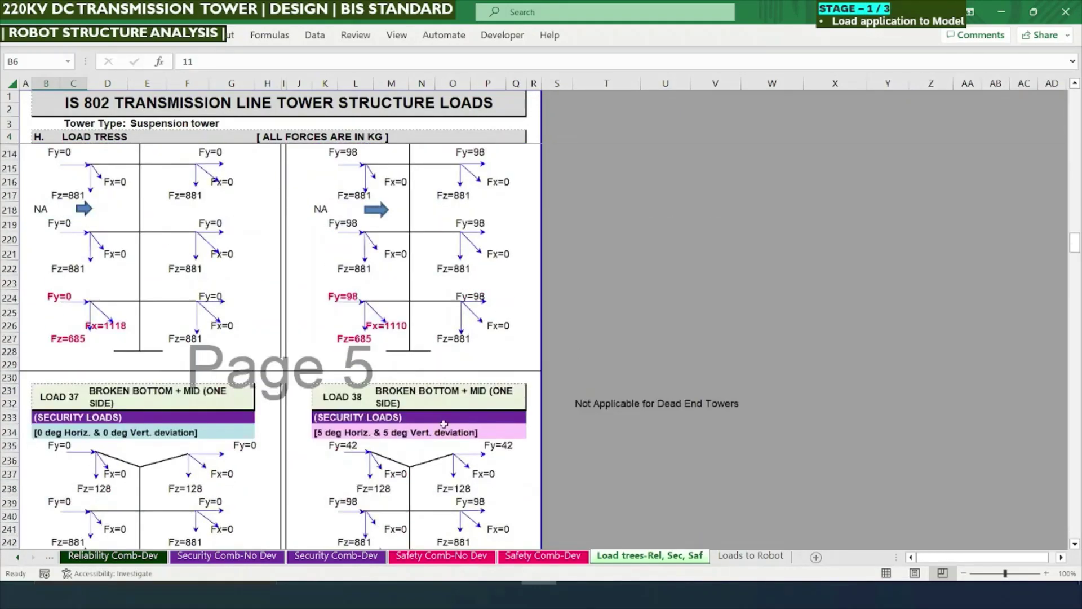
{"action": "scroll", "coordinate": [452, 432], "scroll_direction": "down", "scroll_amount": 20}
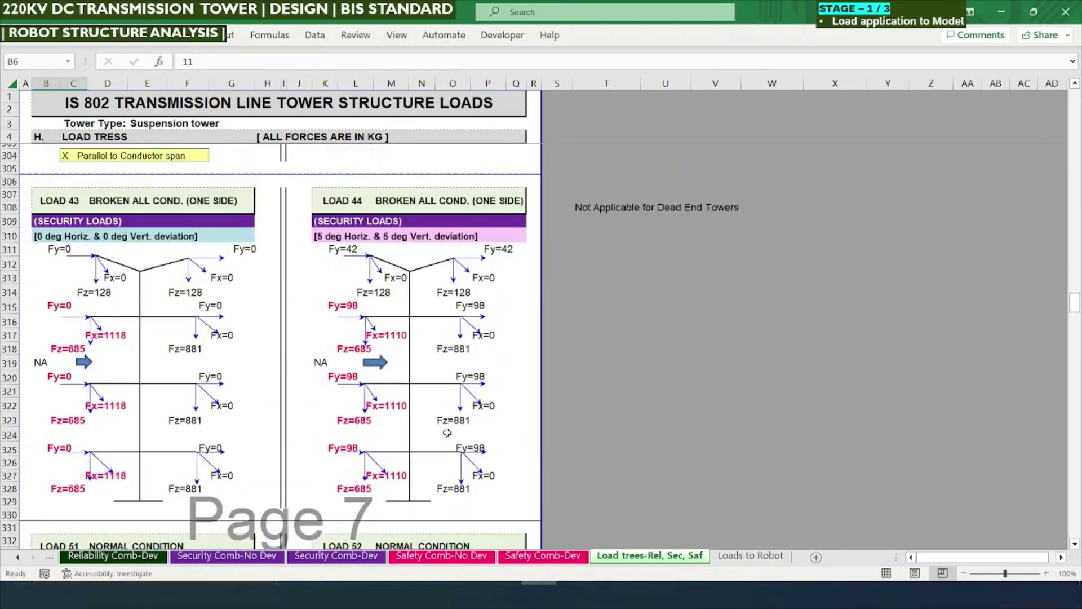
{"action": "scroll", "coordinate": [445, 429], "scroll_direction": "up", "scroll_amount": 2}
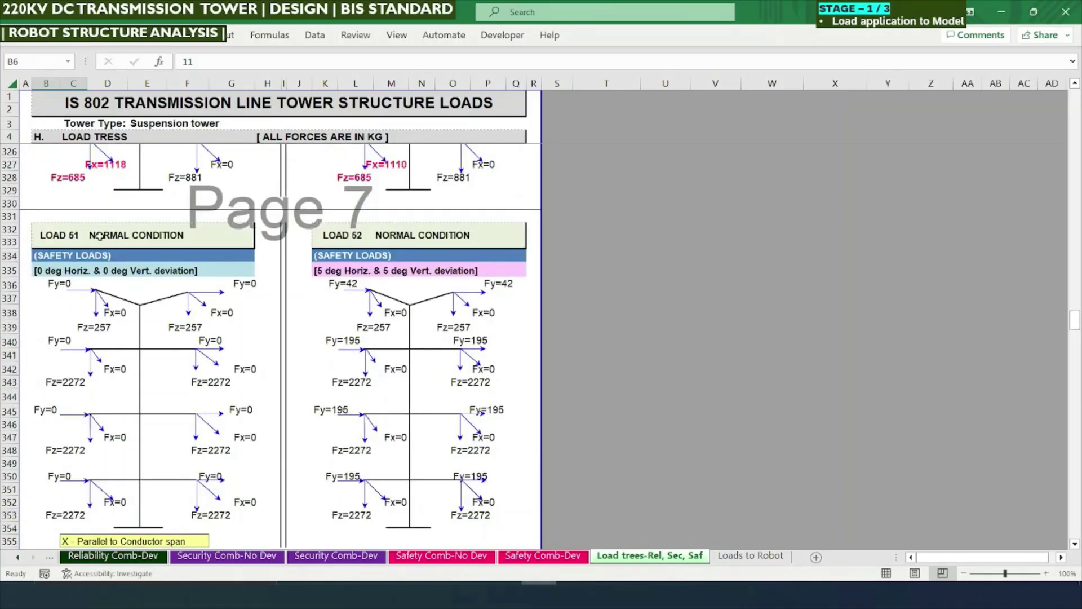
{"action": "left_click", "coordinate": [55, 235]}
{"action": "left_click_drag", "start_coordinate": [75, 262], "coordinate": [500, 267]}
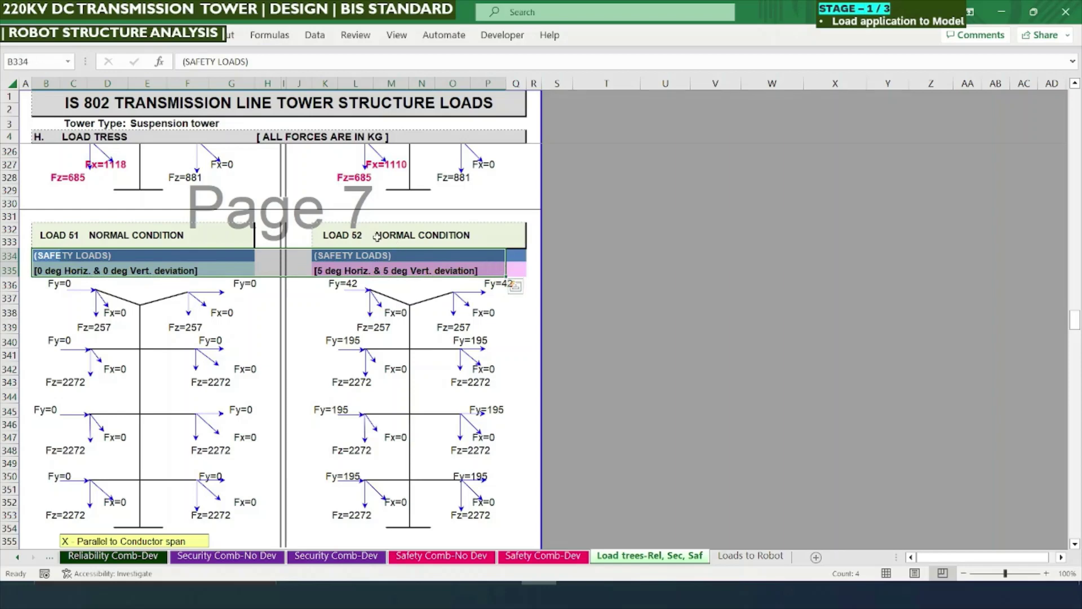
{"action": "left_click", "coordinate": [423, 235]}
{"action": "left_click", "coordinate": [119, 234]}
{"action": "scroll", "coordinate": [361, 355], "scroll_direction": "down", "scroll_amount": 6}
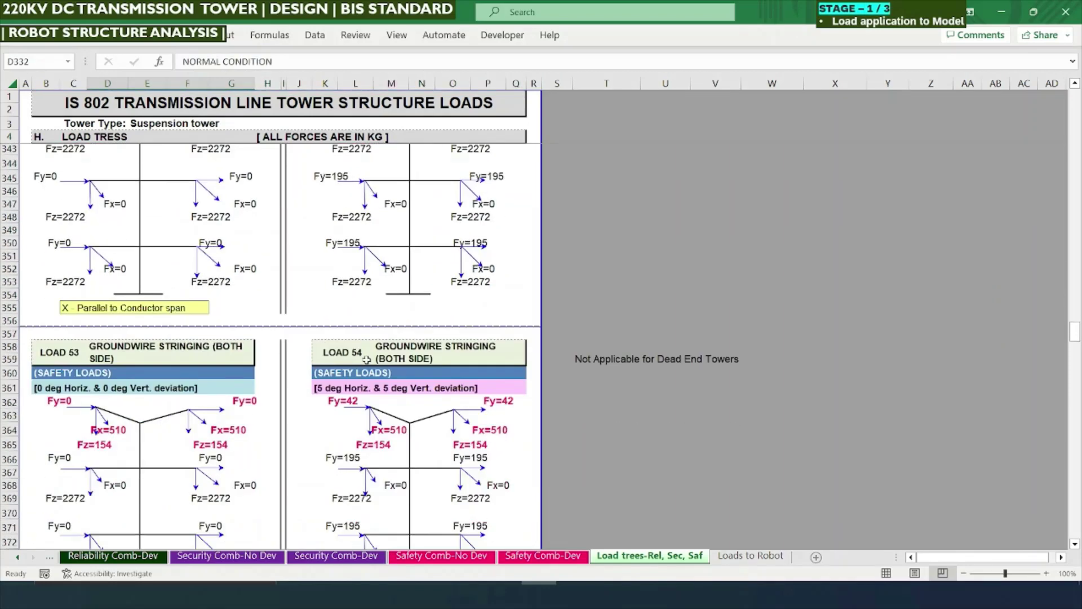
{"action": "scroll", "coordinate": [367, 358], "scroll_direction": "up", "scroll_amount": 4}
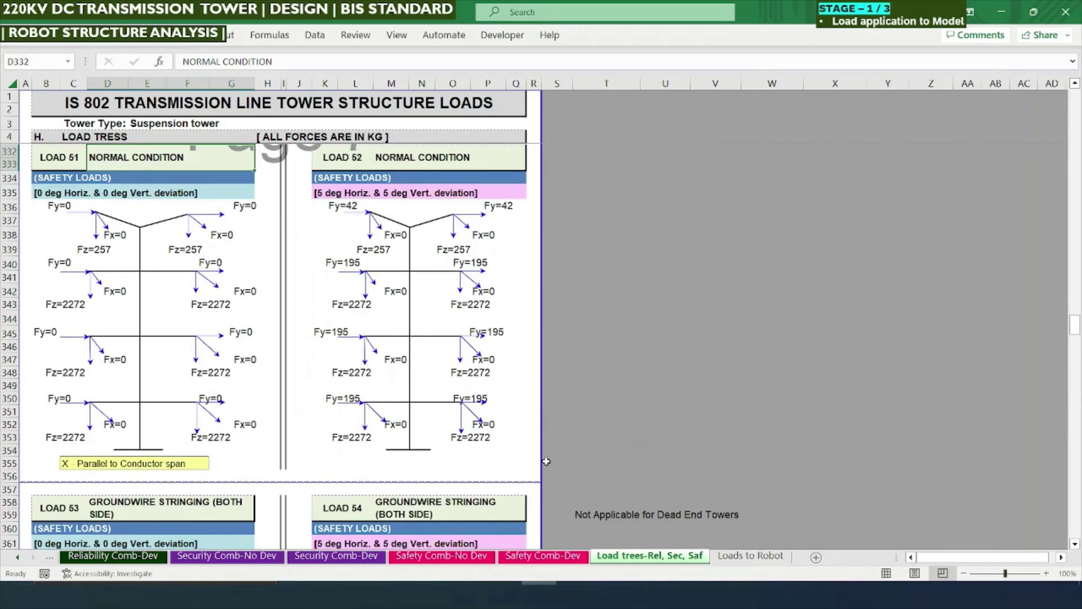
On the Loads to Robot sheet, review the SNC-1, SNC-2, SGW-21 and SGW-22 labels and case 54's description
{"action": "left_click", "coordinate": [752, 557]}
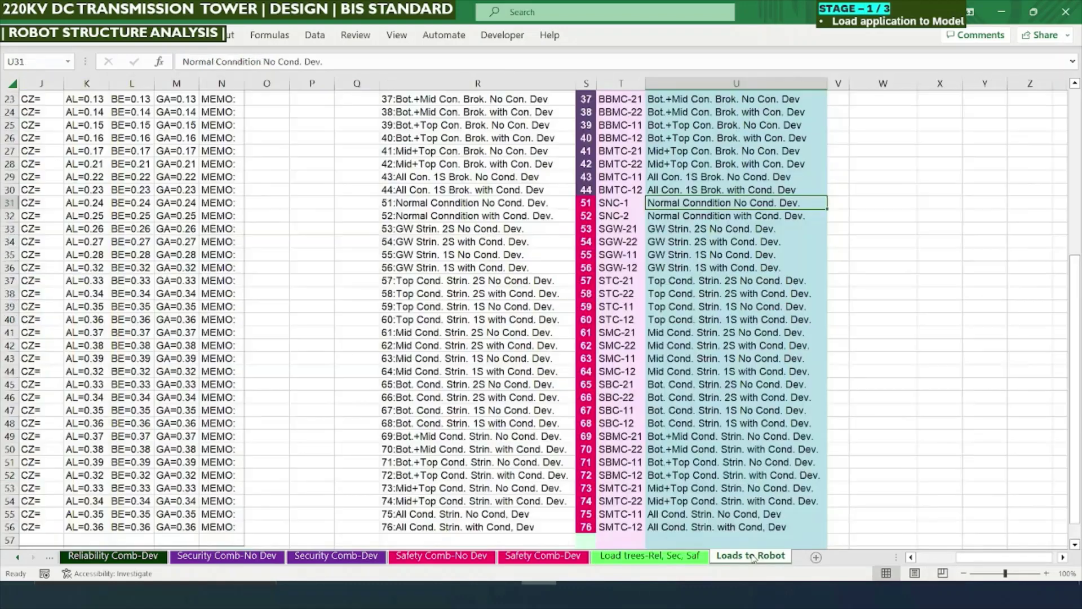
{"action": "left_click_drag", "start_coordinate": [619, 200], "coordinate": [614, 216]}
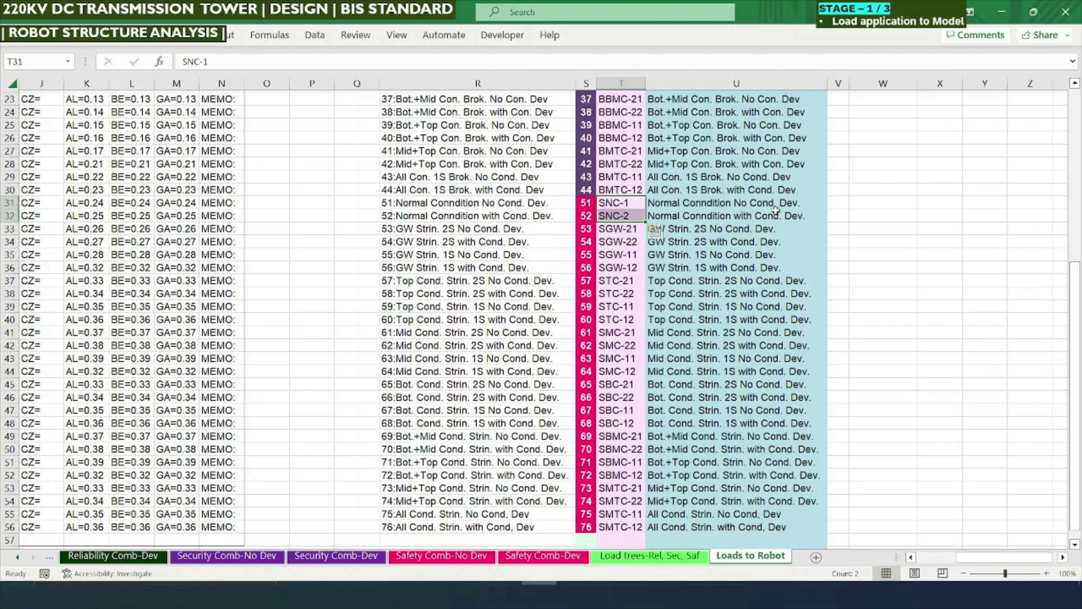
{"action": "left_click", "coordinate": [622, 218]}
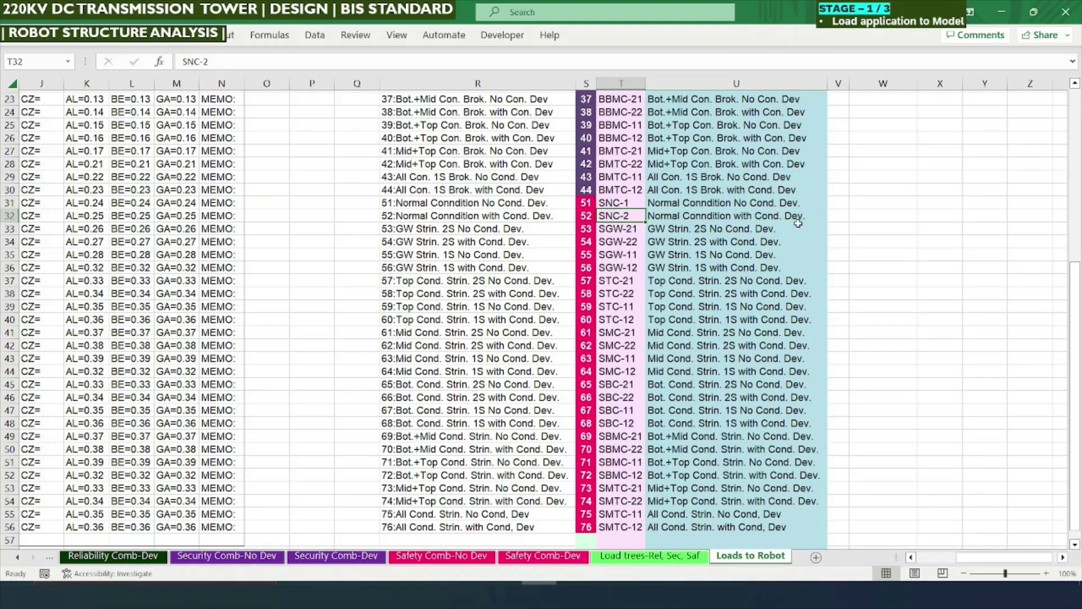
{"action": "left_click", "coordinate": [619, 228]}
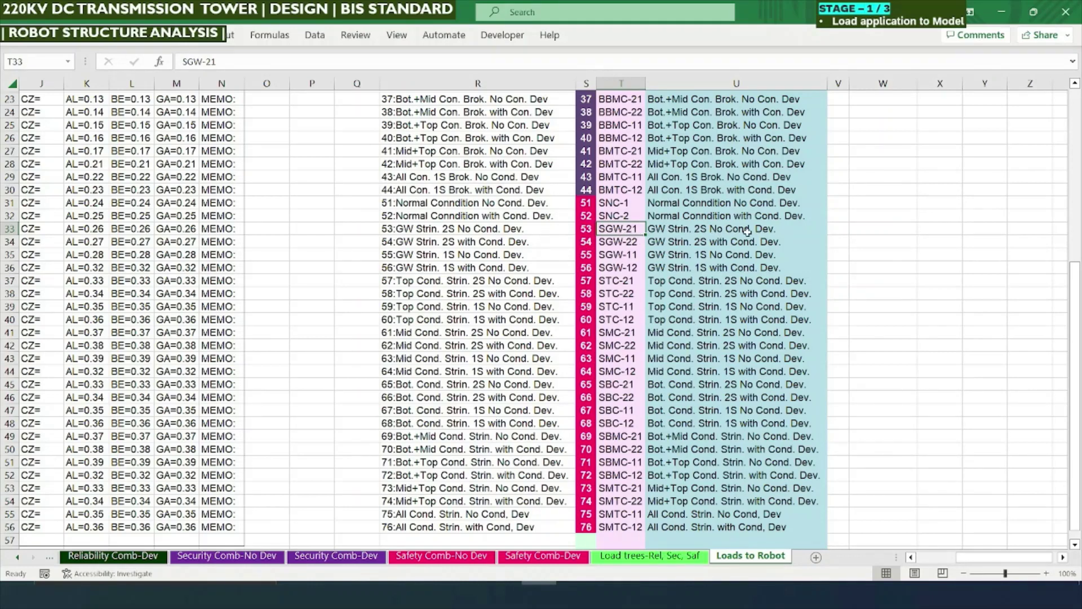
{"action": "left_click", "coordinate": [612, 247]}
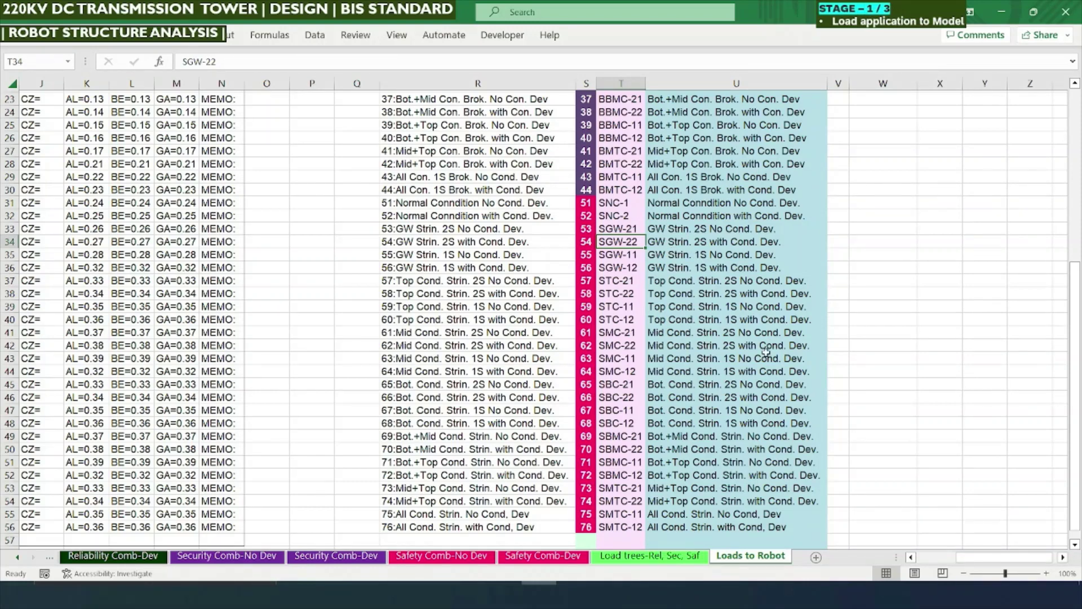
{"action": "left_click", "coordinate": [664, 232]}
{"action": "left_click", "coordinate": [675, 245]}
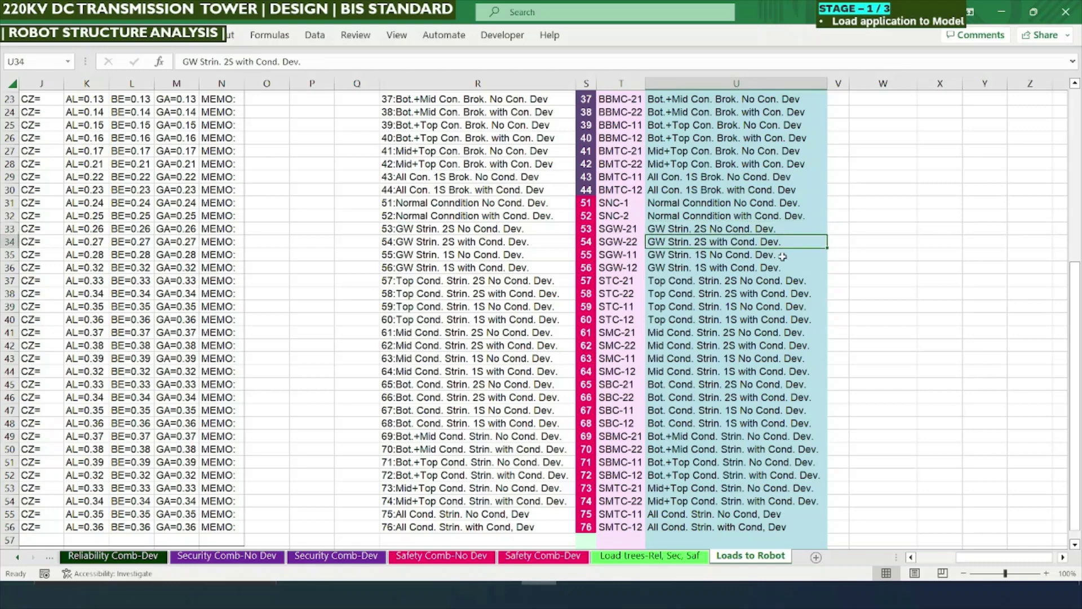
Select the safety load labels in S3:U42, checking SGW-11 and SMC-21, then return to the Robot tower model
{"action": "scroll", "coordinate": [614, 272], "scroll_direction": "down", "scroll_amount": 1}
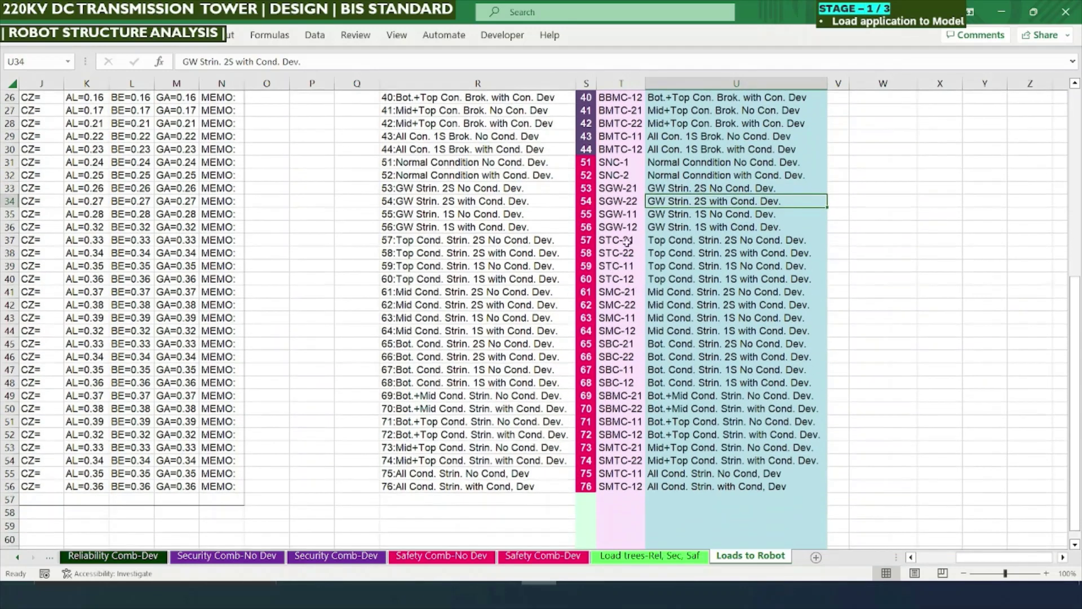
{"action": "left_click_drag", "start_coordinate": [614, 205], "coordinate": [640, 488]}
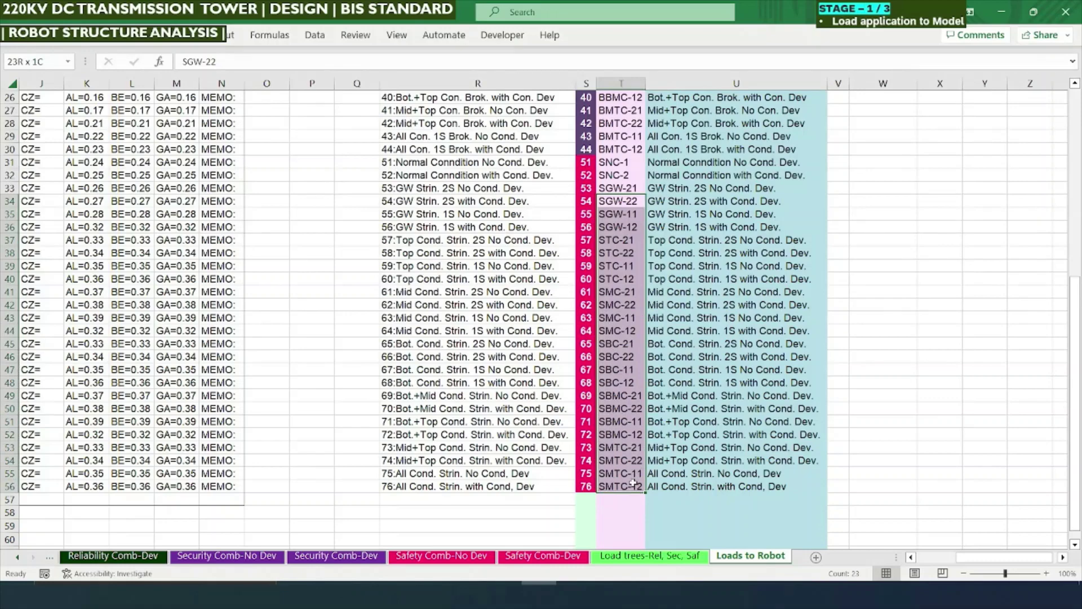
{"action": "left_click", "coordinate": [624, 214]}
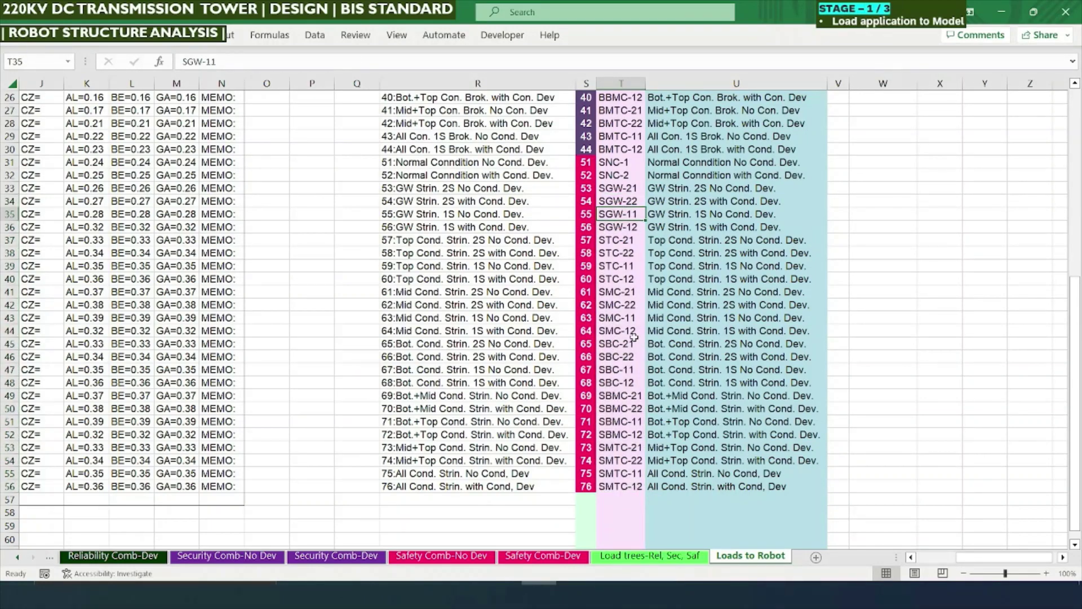
{"action": "scroll", "coordinate": [634, 337], "scroll_direction": "up", "scroll_amount": 1}
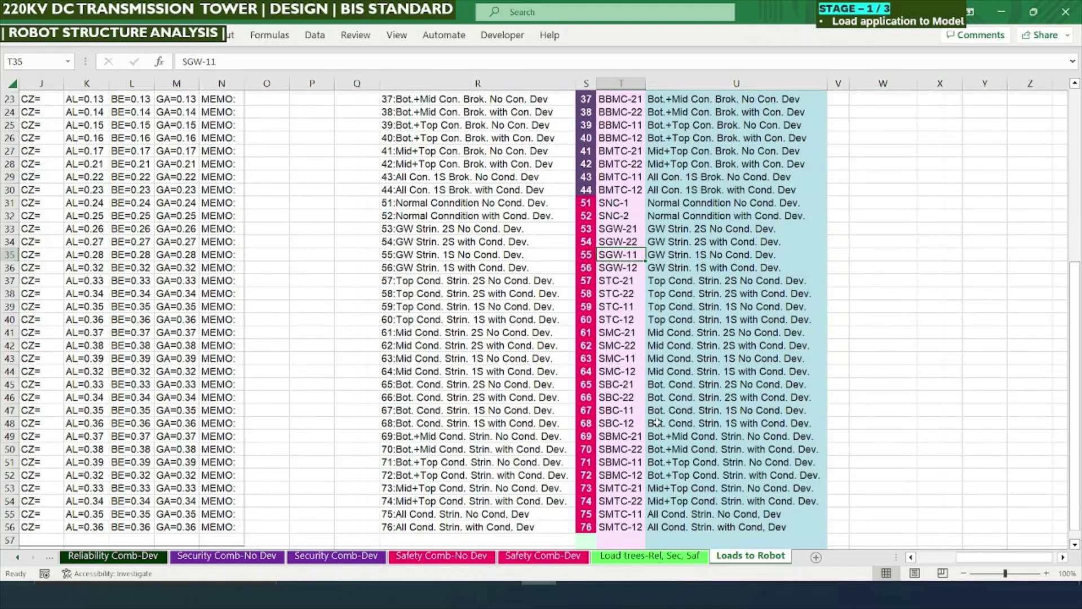
{"action": "left_click", "coordinate": [620, 333]}
{"action": "scroll", "coordinate": [617, 332], "scroll_direction": "up", "scroll_amount": 5}
{"action": "scroll", "coordinate": [617, 333], "scroll_direction": "up", "scroll_amount": 2}
{"action": "left_click_drag", "start_coordinate": [590, 122], "coordinate": [770, 556]}
{"action": "scroll", "coordinate": [889, 495], "scroll_direction": "up", "scroll_amount": 10}
{"action": "key", "text": "alt+Tab"}
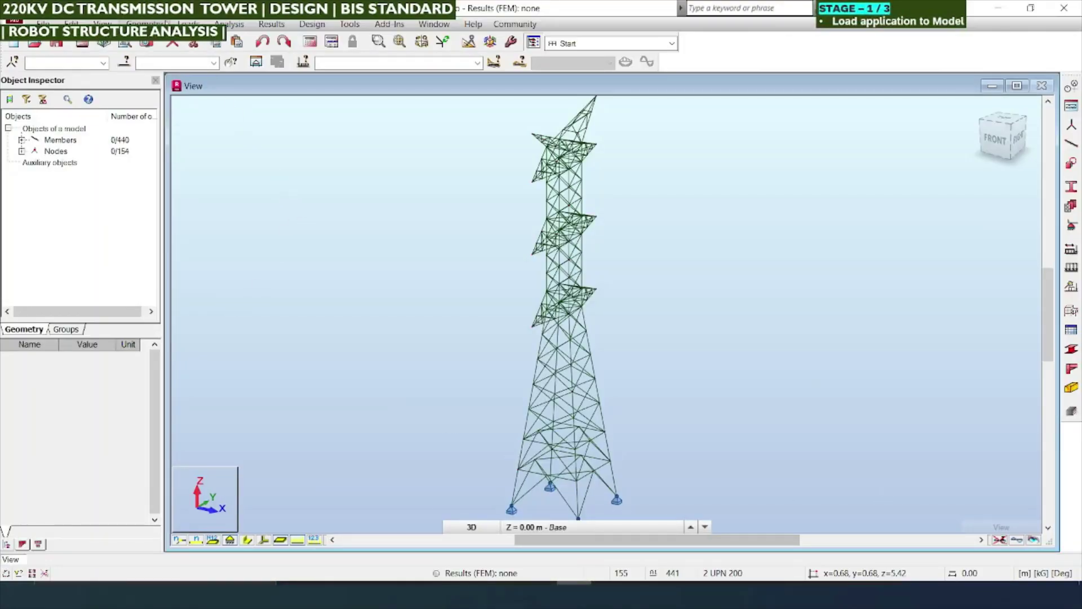
Open the load case definitions and set the new case's nature to live
{"action": "left_click", "coordinate": [189, 24]}
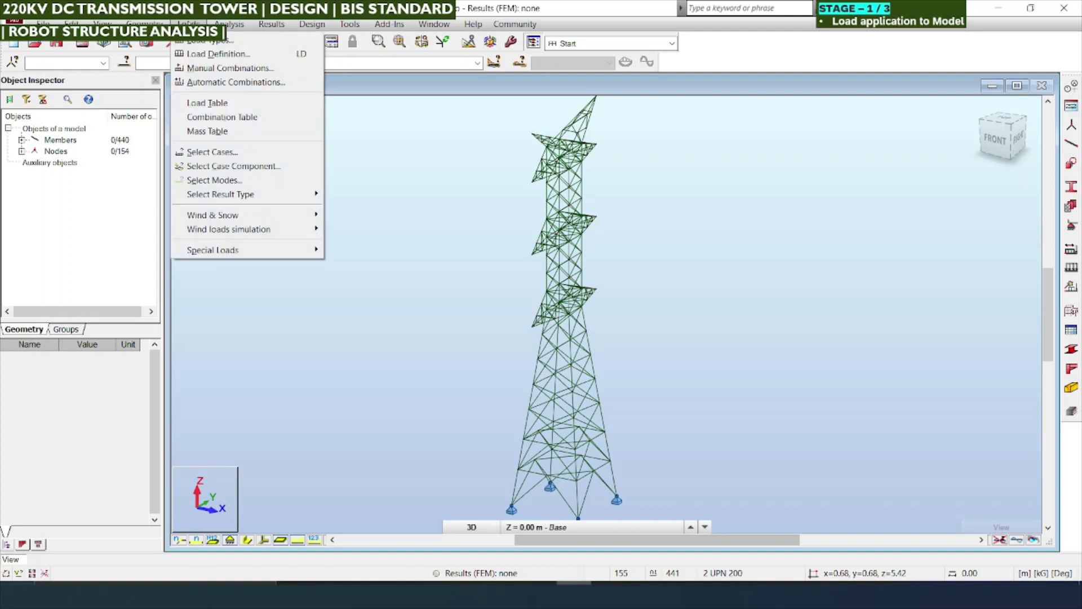
{"action": "left_click", "coordinate": [205, 41]}
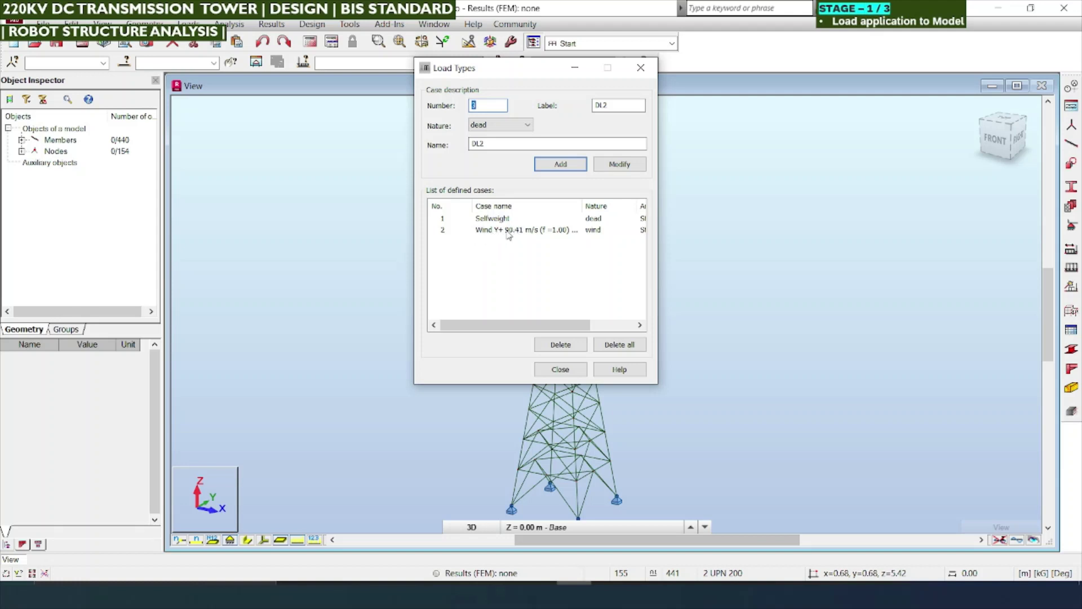
{"action": "left_click", "coordinate": [512, 132]}
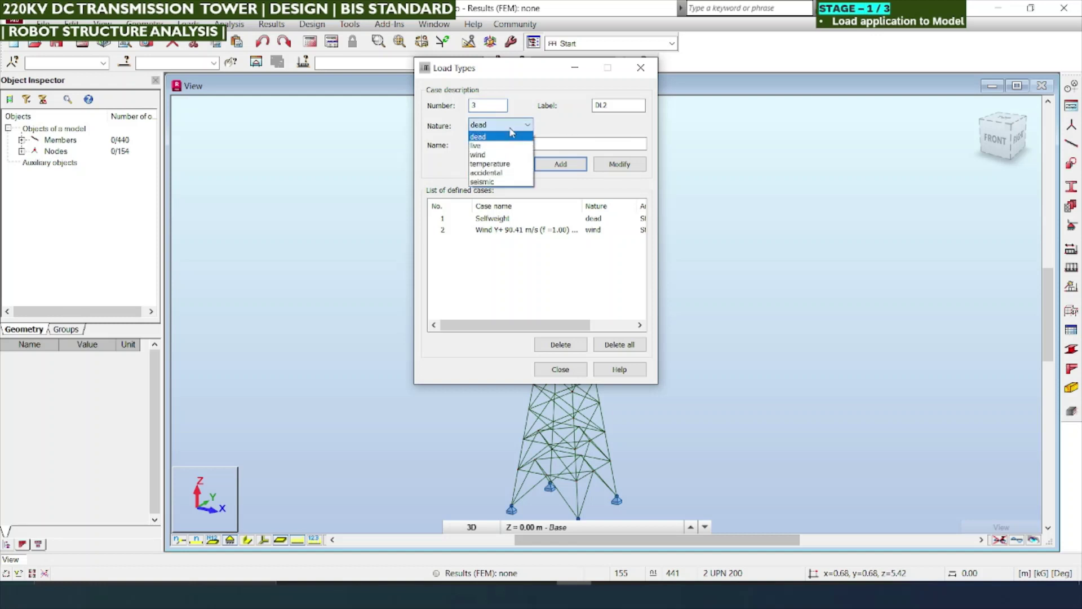
{"action": "left_click", "coordinate": [486, 145]}
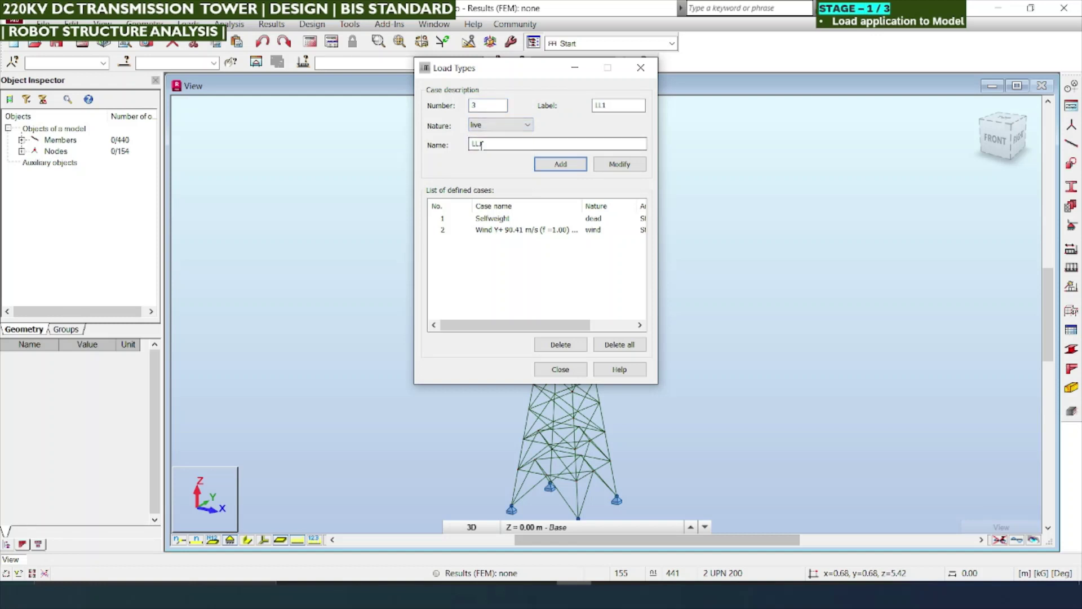
Confirm live as the case nature and select the case number for replacement
{"action": "left_click", "coordinate": [494, 126]}
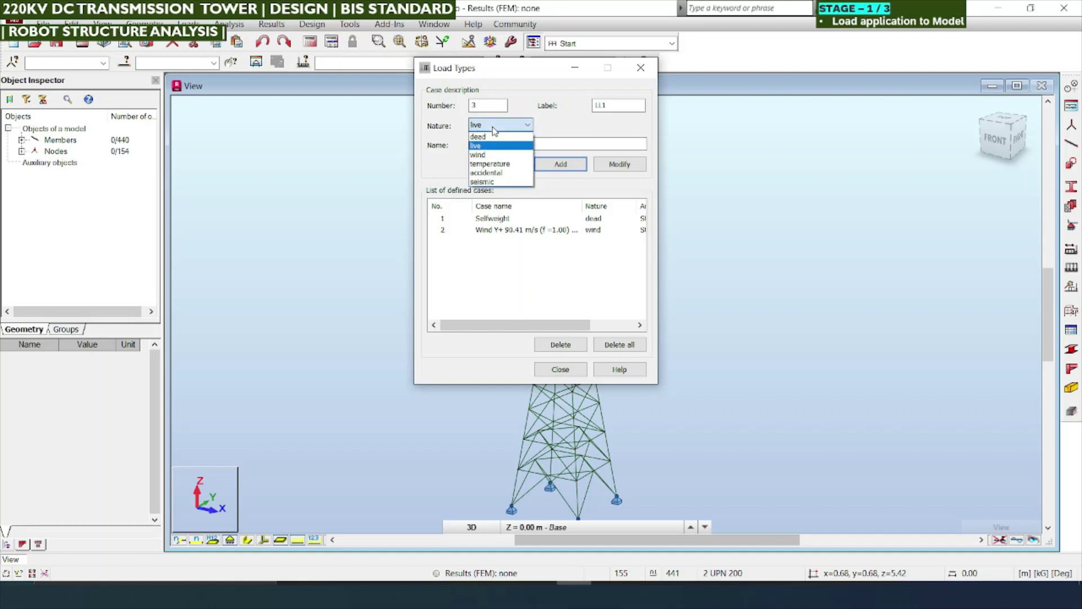
{"action": "left_click", "coordinate": [494, 129]}
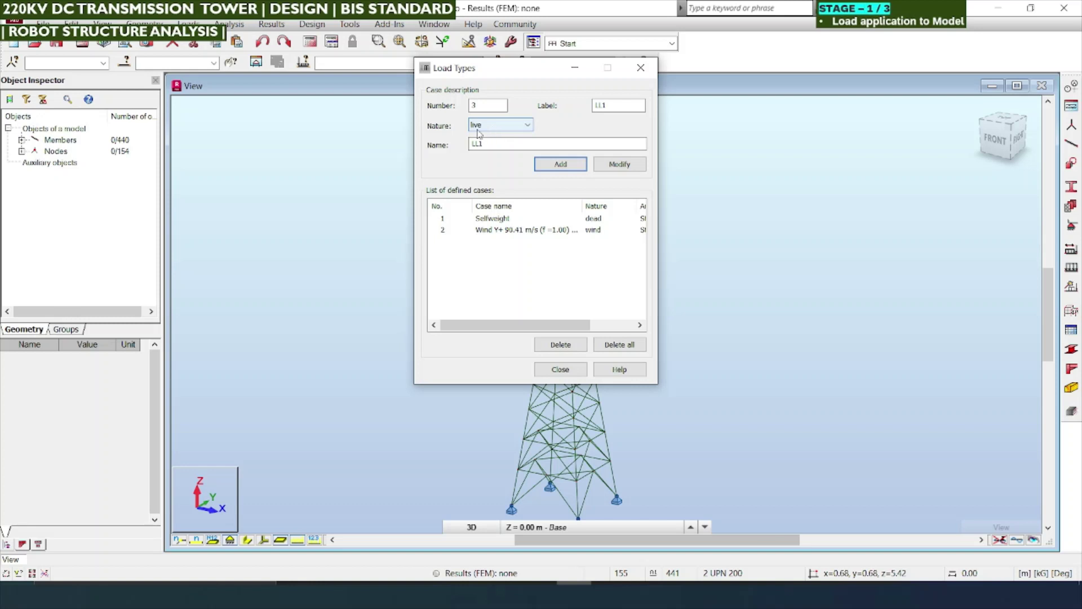
{"action": "left_click", "coordinate": [513, 129]}
{"action": "left_click", "coordinate": [496, 145]}
{"action": "left_click", "coordinate": [499, 125]}
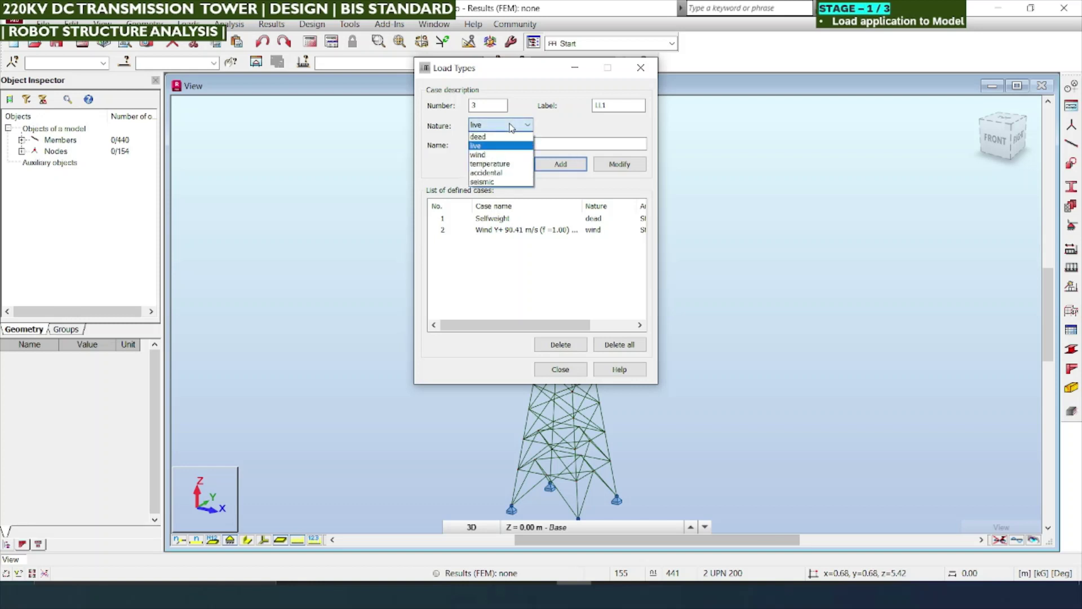
{"action": "left_click", "coordinate": [496, 145]}
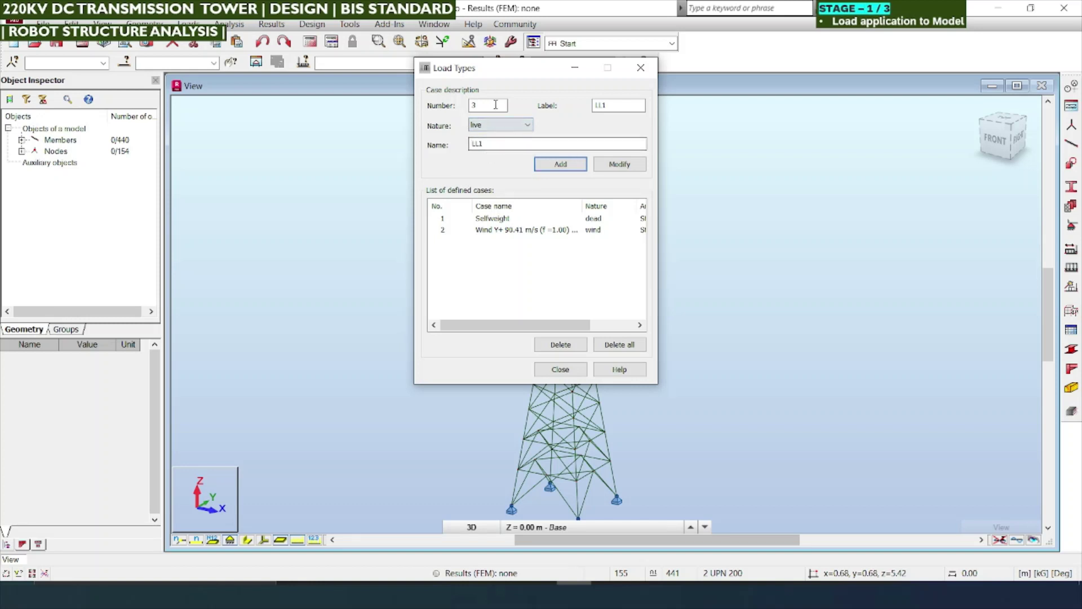
{"action": "left_click_drag", "start_coordinate": [489, 104], "coordinate": [441, 106]}
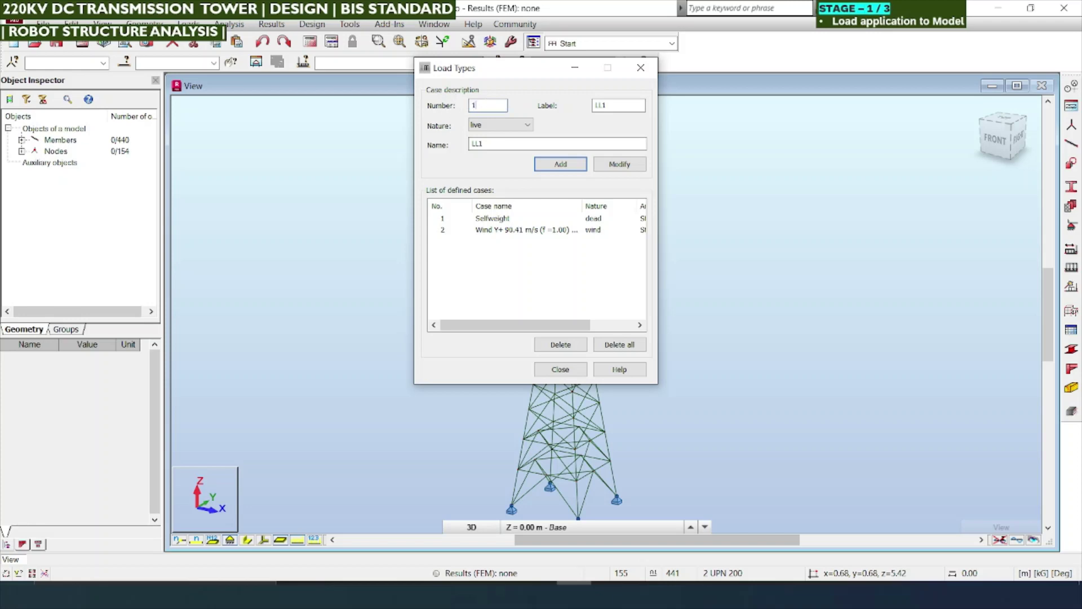
{"action": "key", "text": "alt+Tab"}
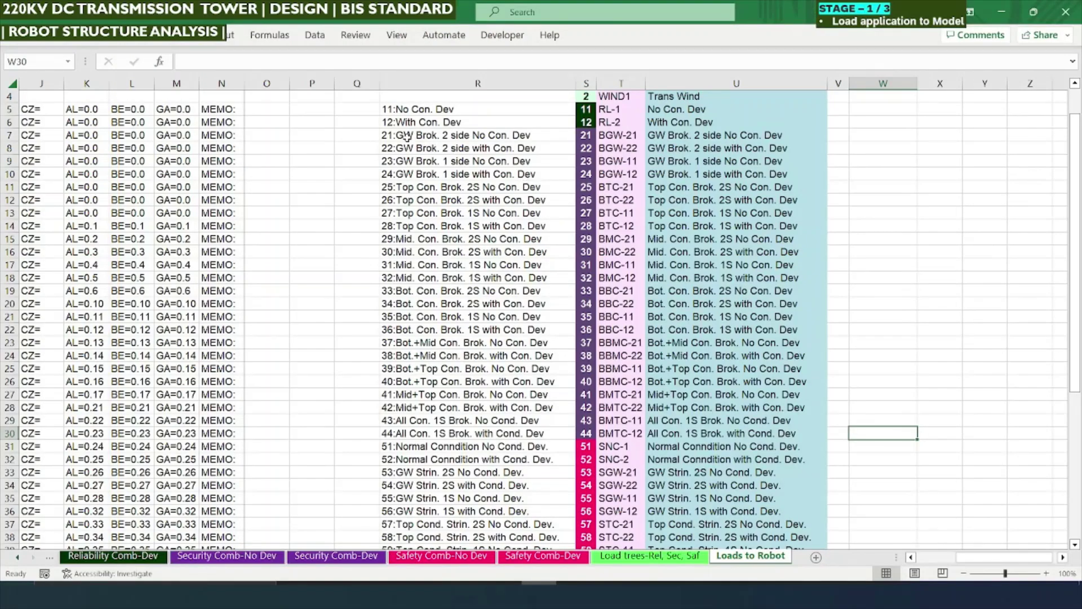
Add live case 11 with label RL-1 and name No Con. Dev, copied from Excel
{"action": "left_click", "coordinate": [400, 111]}
{"action": "scroll", "coordinate": [400, 112], "scroll_direction": "up", "scroll_amount": 1}
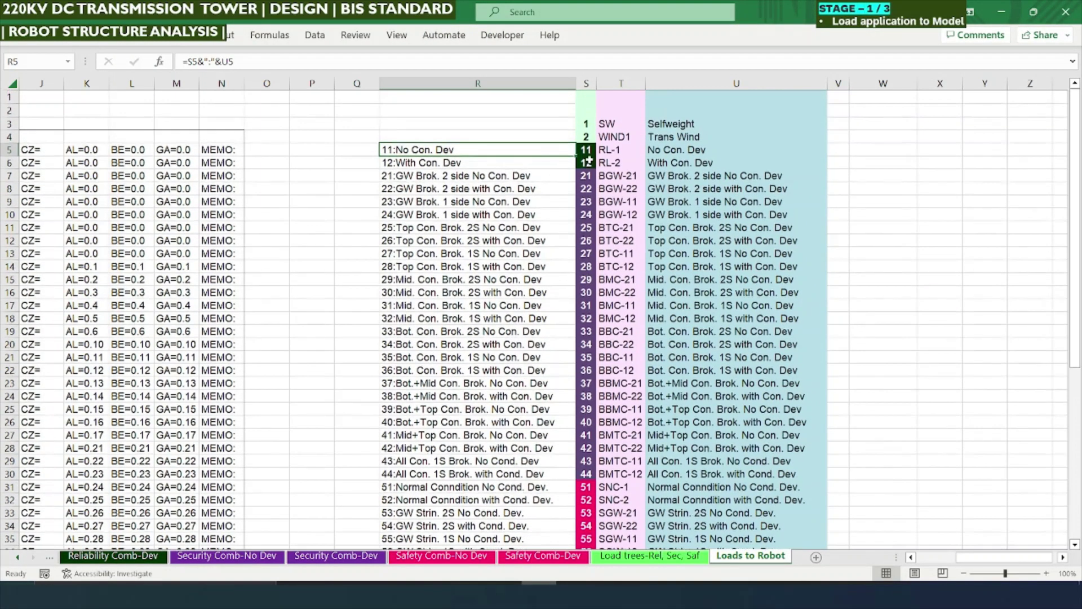
{"action": "key", "text": "Right"}
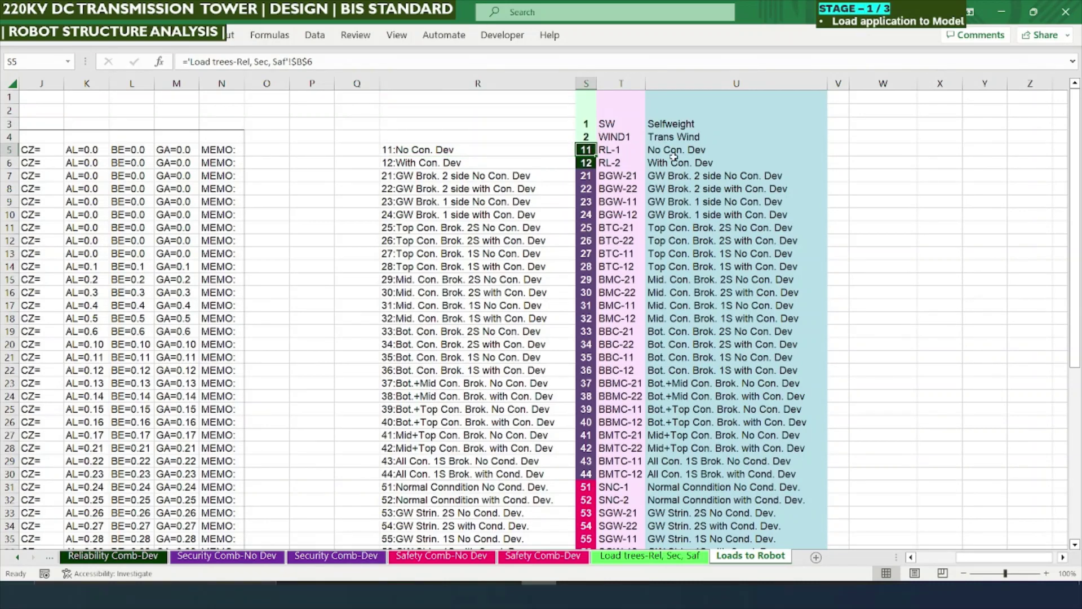
{"action": "key", "text": "alt+Tab"}
{"action": "key", "text": "alt+Tab"}
{"action": "key", "text": "Right"}
{"action": "key", "text": "ctrl+c"}
{"action": "key", "text": "alt+Tab"}
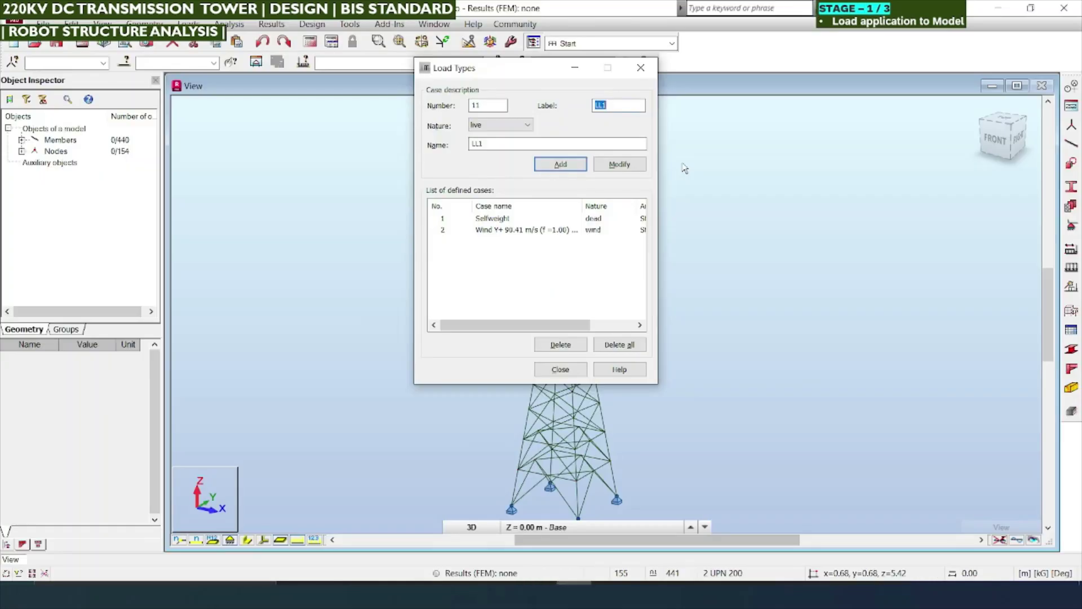
{"action": "key", "text": "ctrl+v"}
{"action": "key", "text": "alt+Tab"}
{"action": "key", "text": "Right"}
{"action": "key", "text": "ctrl+c"}
{"action": "key", "text": "alt+Tab"}
{"action": "key", "text": "Tab"}
{"action": "key", "text": "ctrl+v"}
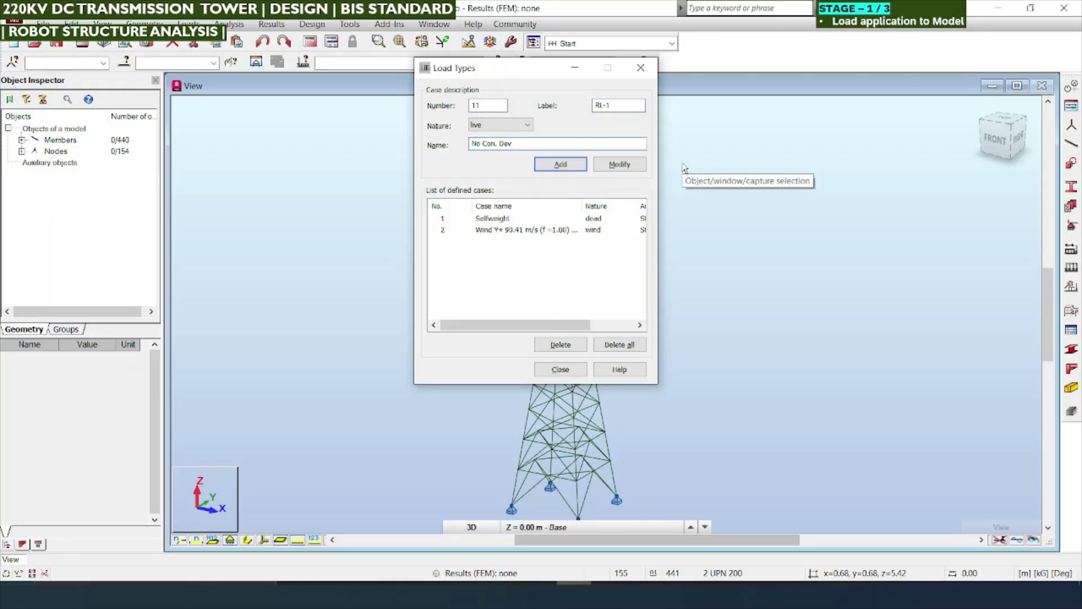
{"action": "left_click", "coordinate": [560, 164]}
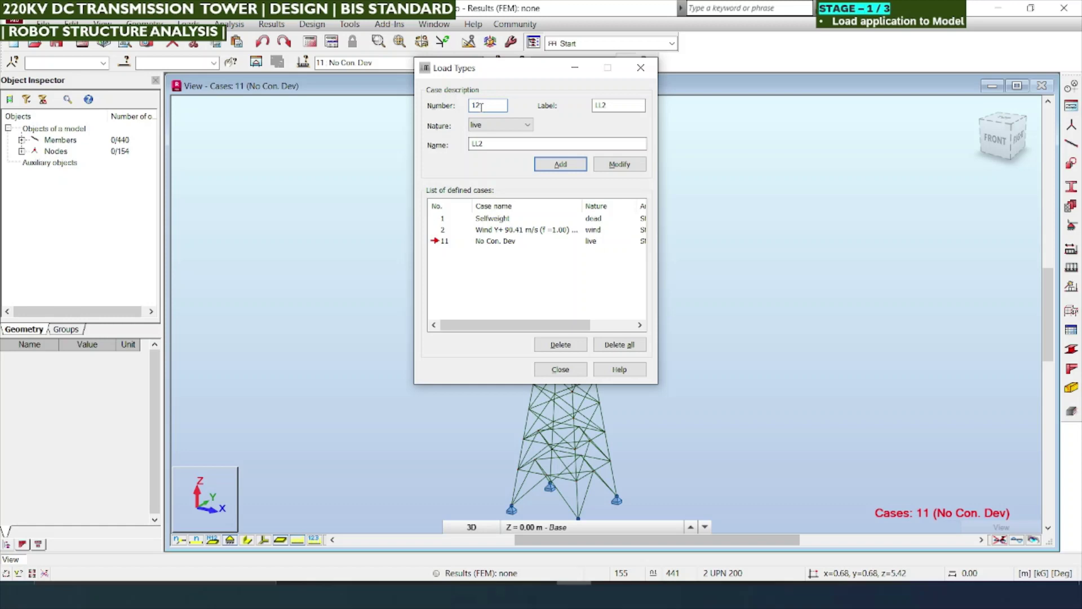
Add live case 12 with label RL-2 and name With Con. Dev
{"action": "key", "text": "Tab"}
{"action": "key", "text": "alt+Tab"}
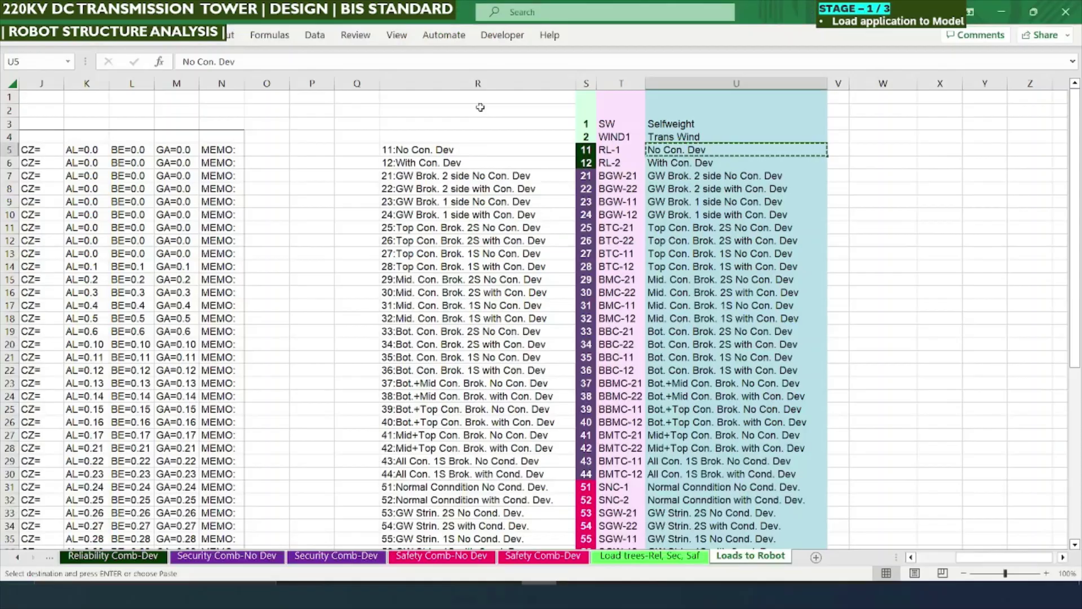
{"action": "key", "text": "Left"}
{"action": "key", "text": "Down"}
{"action": "key", "text": "ctrl+c"}
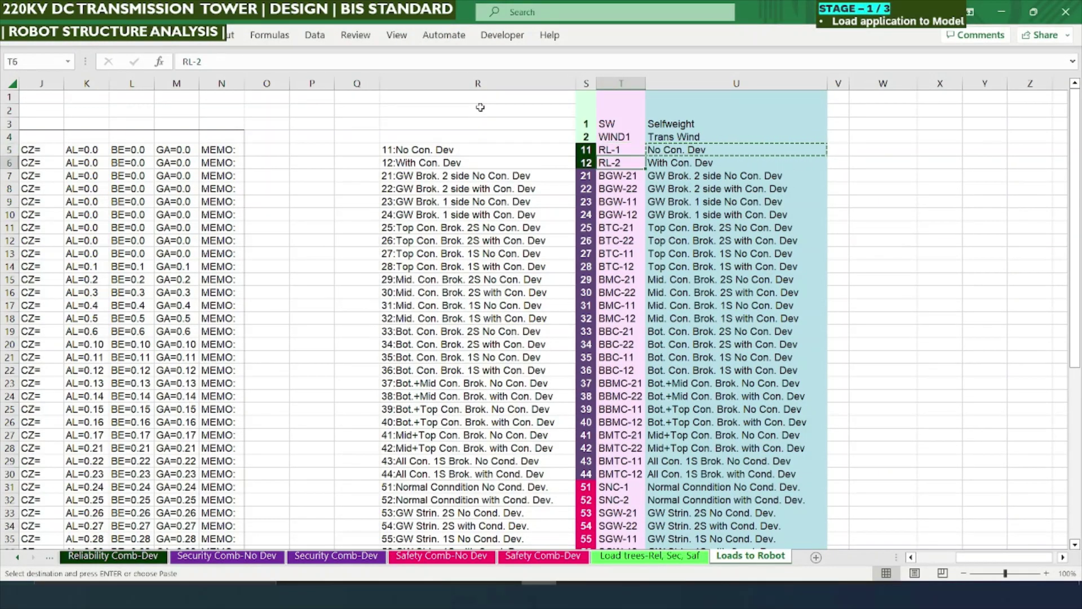
{"action": "key", "text": "alt+Tab"}
{"action": "key", "text": "ctrl+v"}
{"action": "key", "text": "Tab"}
{"action": "key", "text": "alt+Tab"}
{"action": "key", "text": "Right"}
{"action": "key", "text": "ctrl+c"}
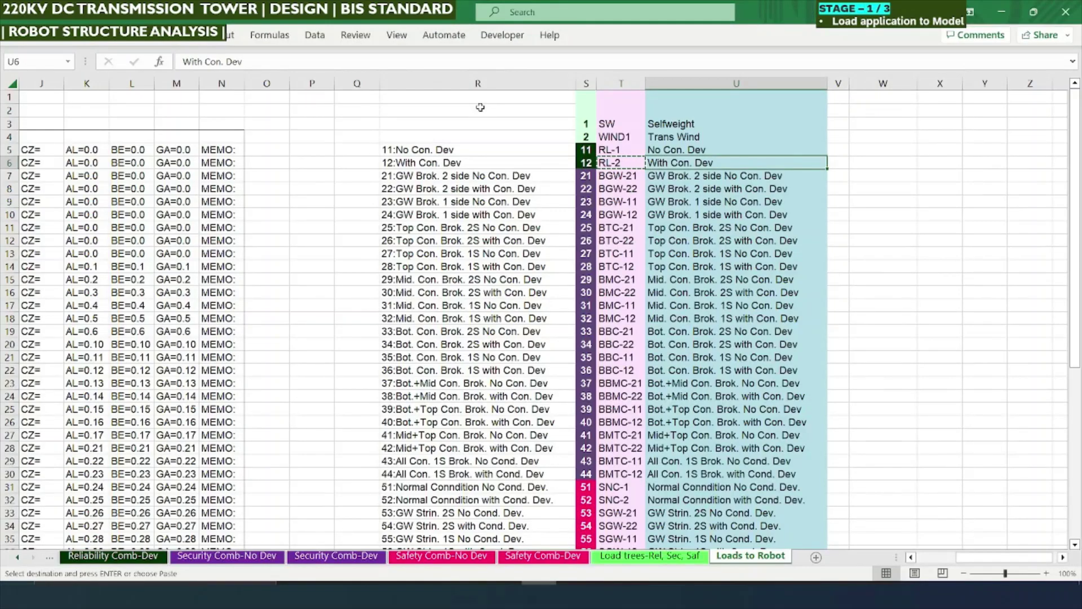
{"action": "key", "text": "alt+Tab"}
{"action": "key", "text": "ctrl+v"}
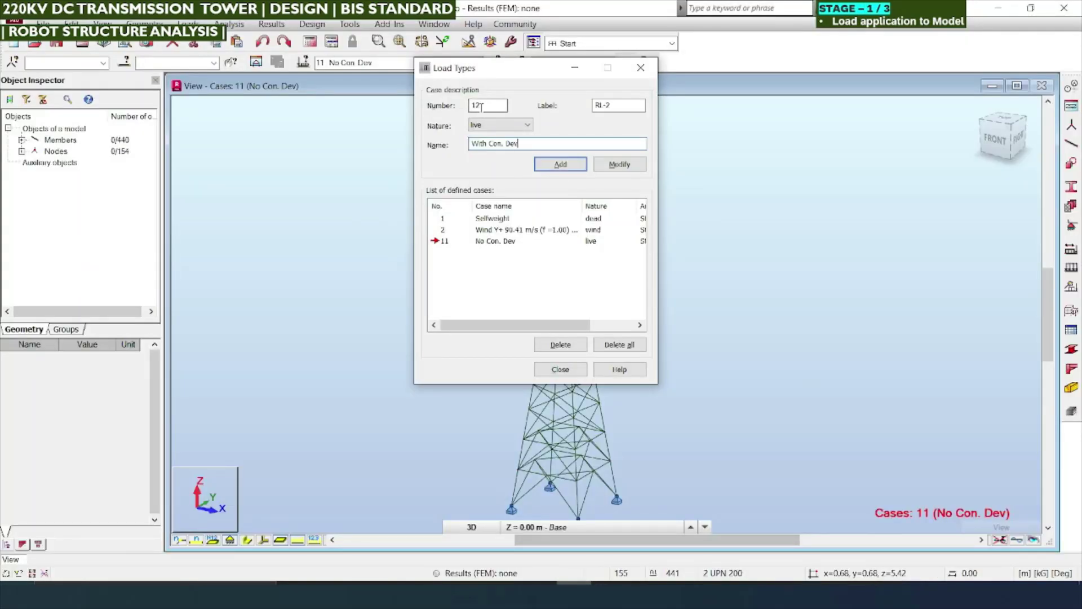
{"action": "left_click", "coordinate": [546, 175]}
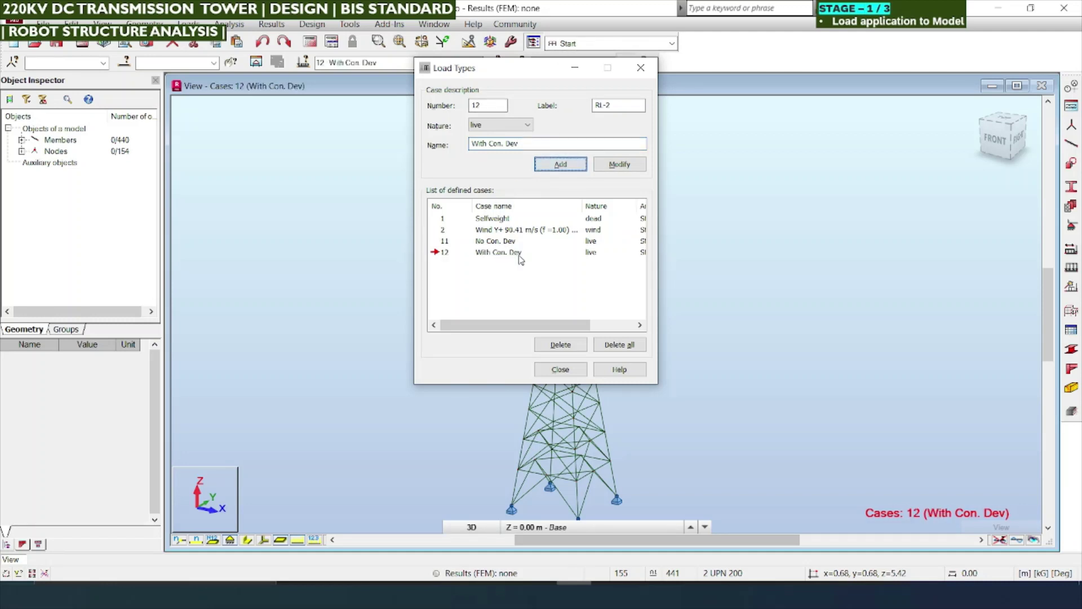
Set the next case number to 21 and its label to BGW-21
{"action": "key", "text": "alt+Tab"}
{"action": "key", "text": "Down"}
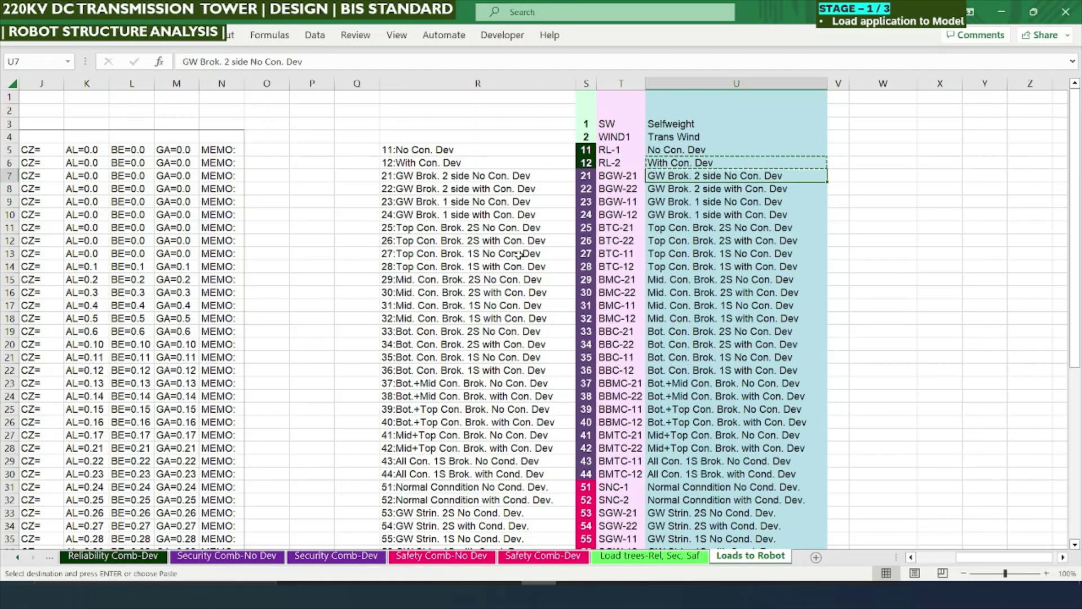
{"action": "key", "text": "Left"}
{"action": "key", "text": "Left"}
{"action": "key", "text": "Escape"}
{"action": "key", "text": "alt+Tab"}
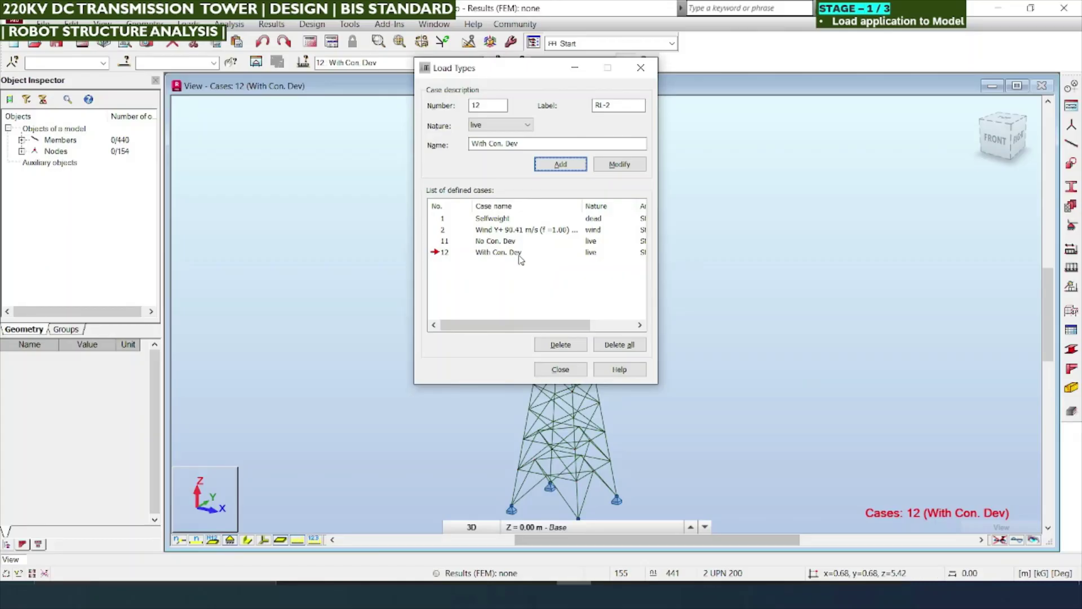
{"action": "double_click", "coordinate": [488, 109]}
{"action": "type", "text": "21"}
{"action": "key", "text": "Tab"}
{"action": "key", "text": "alt+Tab"}
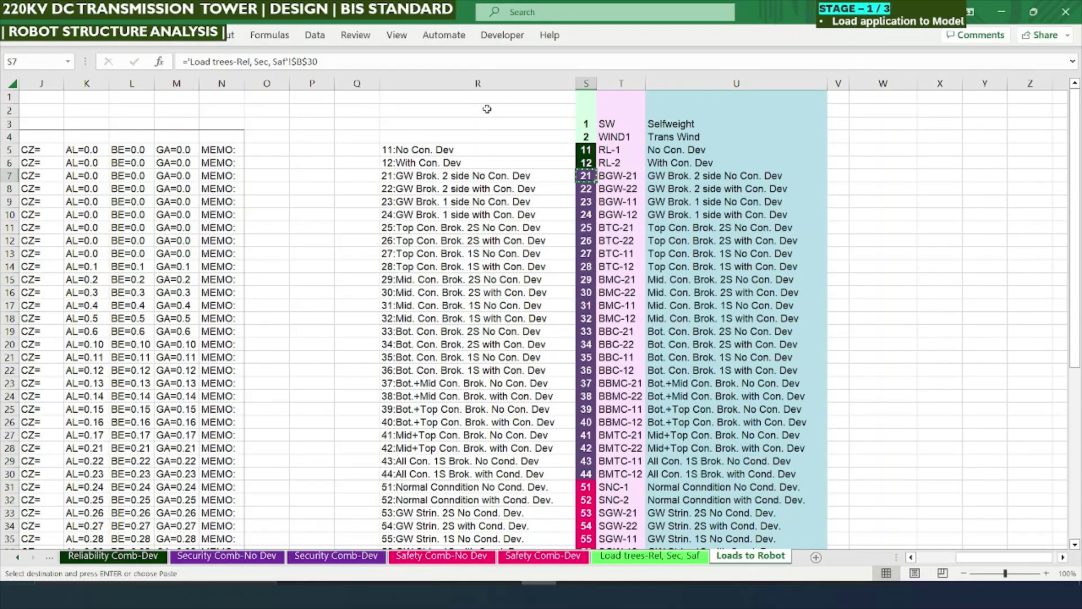
{"action": "key", "text": "Right"}
{"action": "key", "text": "ctrl+c"}
{"action": "key", "text": "alt+Tab"}
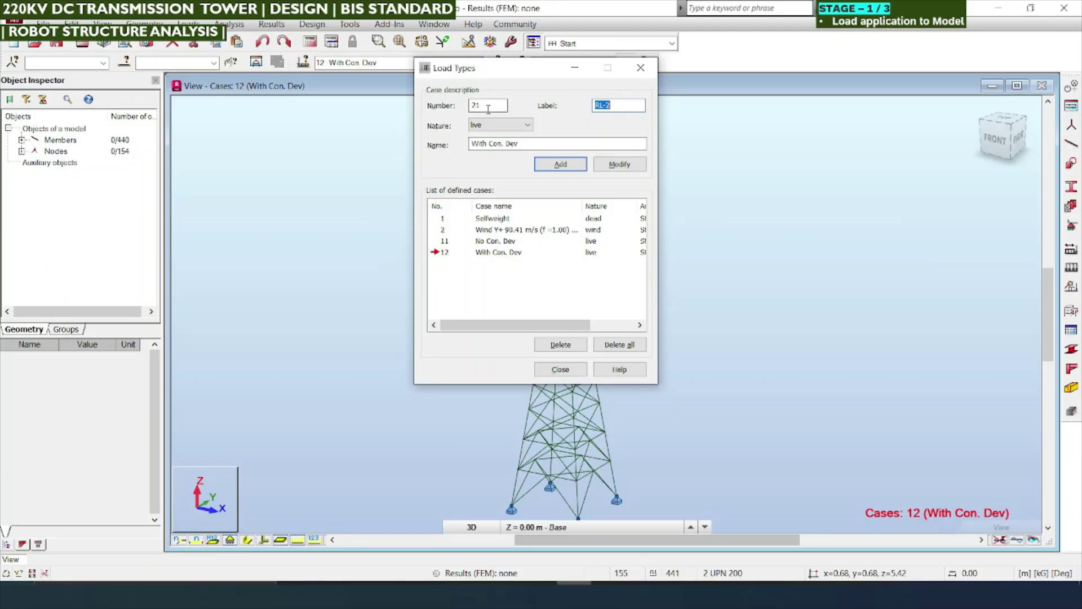
{"action": "key", "text": "ctrl+v"}
Name case 21 'GW Brok. 2 side No Con. Dev' and add it to the list
{"action": "key", "text": "Tab"}
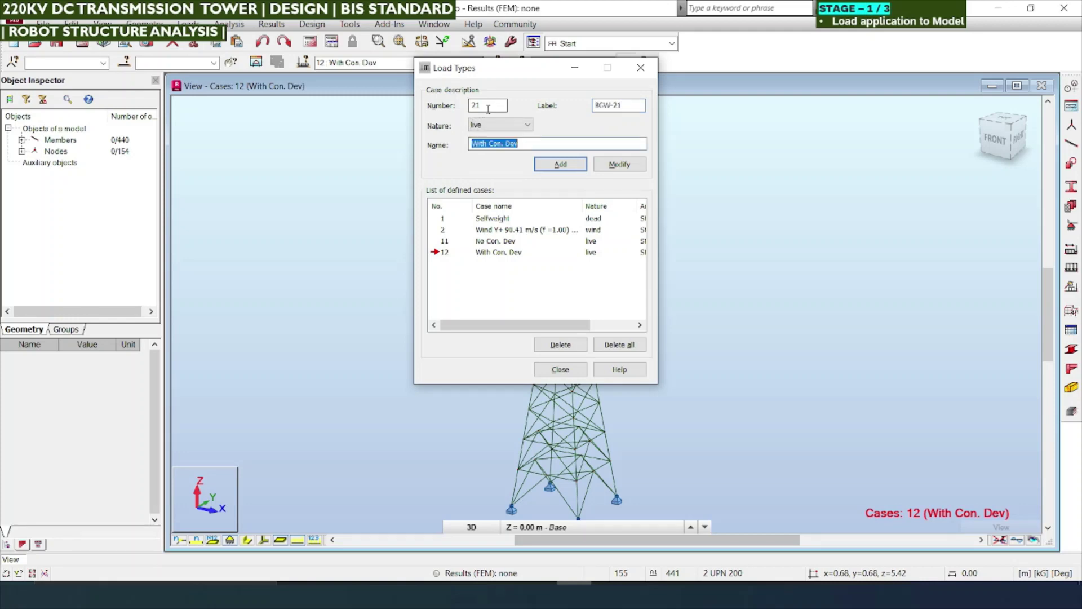
{"action": "key", "text": "alt+Tab"}
{"action": "key", "text": "Right"}
{"action": "key", "text": "ctrl+c"}
{"action": "key", "text": "alt+Tab"}
{"action": "key", "text": "ctrl+v"}
{"action": "left_click", "coordinate": [556, 165]}
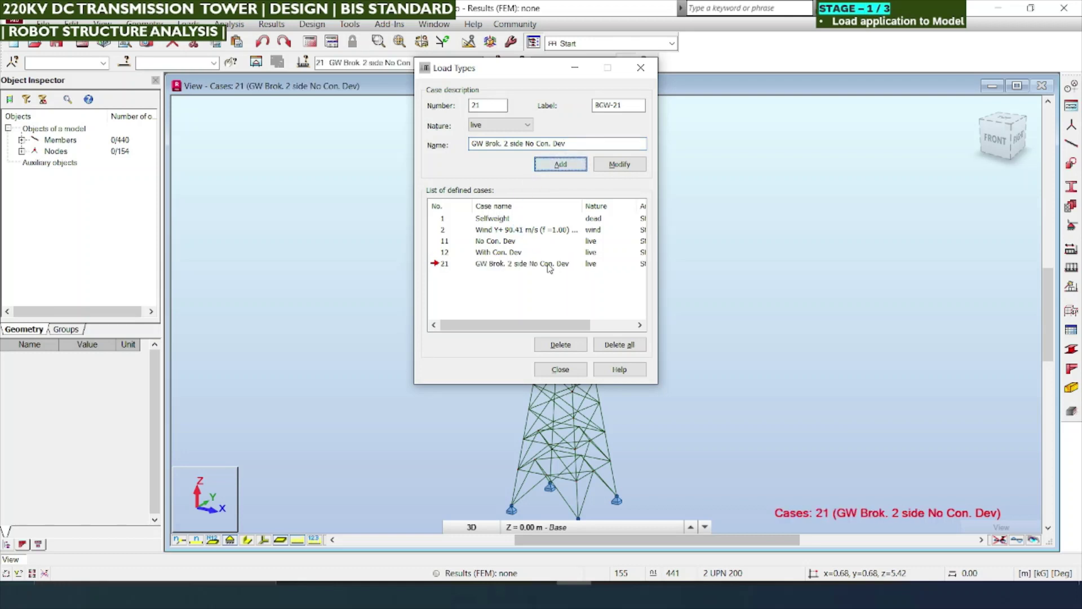
Close the case definitions and show the Loads table's Cases tab listing all five defined cases
{"action": "left_click", "coordinate": [560, 370]}
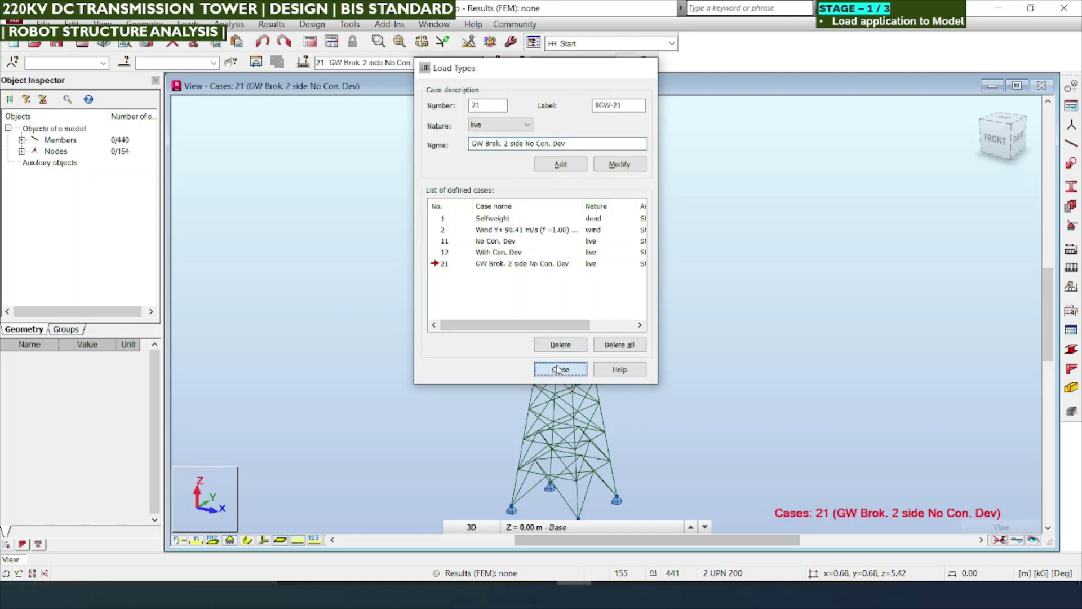
{"action": "key", "text": "alt+l"}
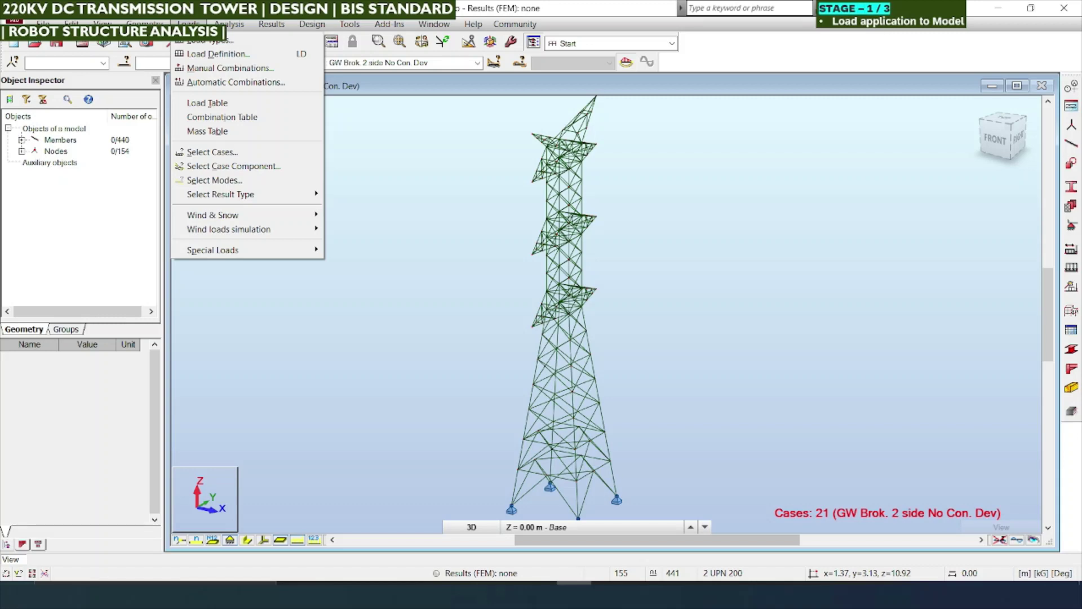
{"action": "left_click", "coordinate": [192, 106]}
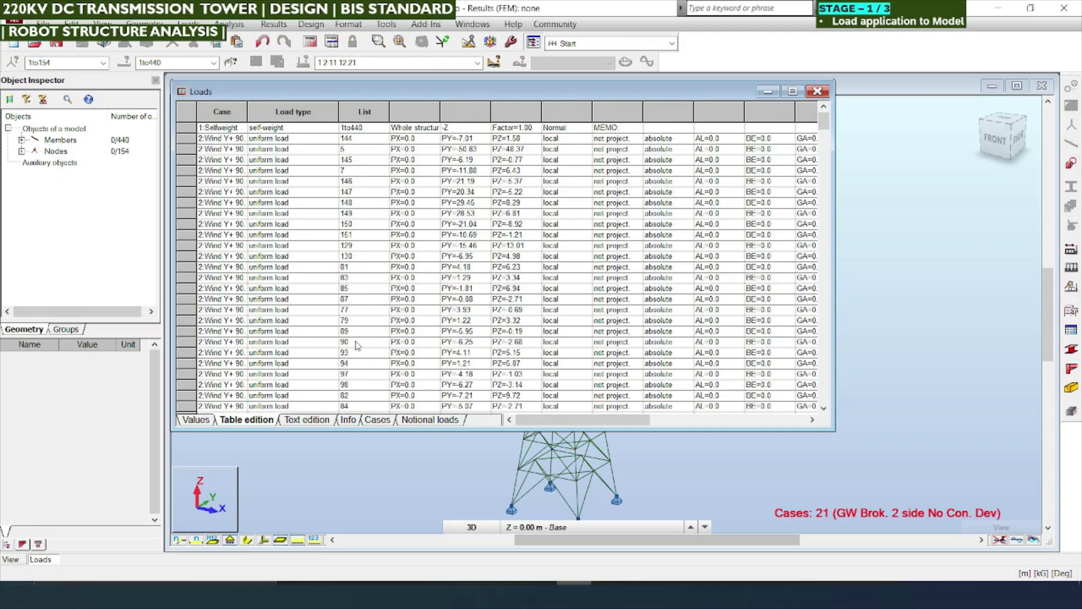
{"action": "left_click", "coordinate": [378, 420]}
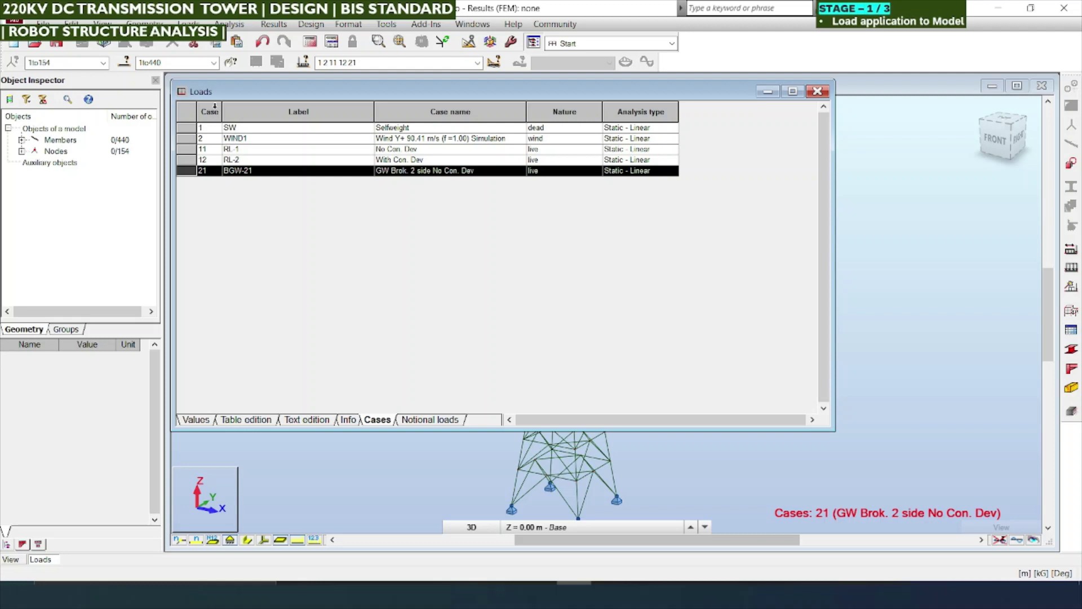
Add the Case header in S2 and enter 2 in W21, comparing columns with Robot's load table
{"action": "key", "text": "alt+Tab"}
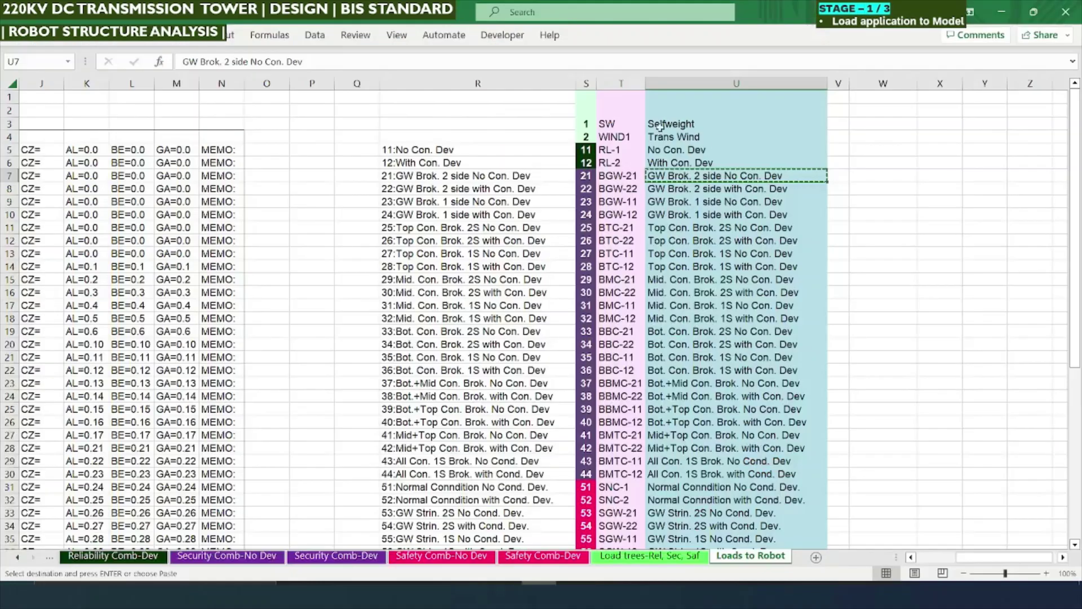
{"action": "left_click", "coordinate": [585, 111]}
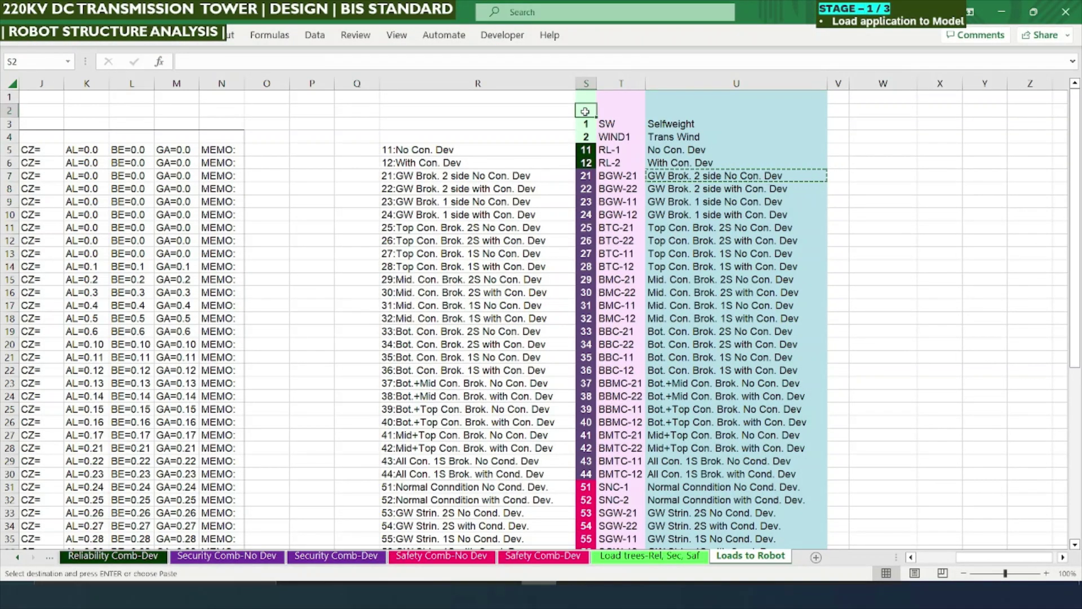
{"action": "type", "text": "Case"}
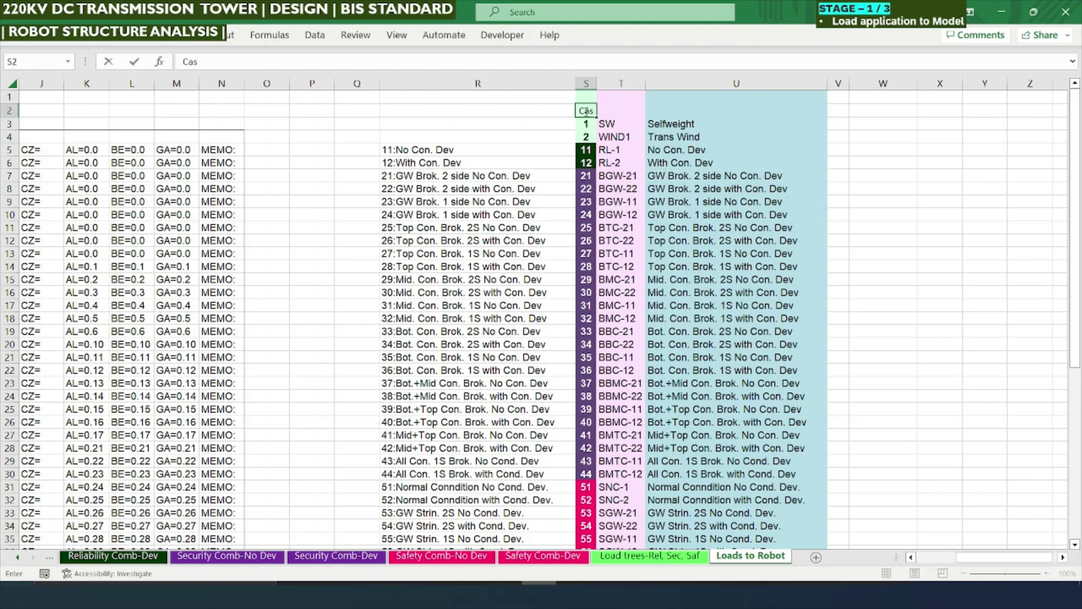
{"action": "key", "text": "Tab"}
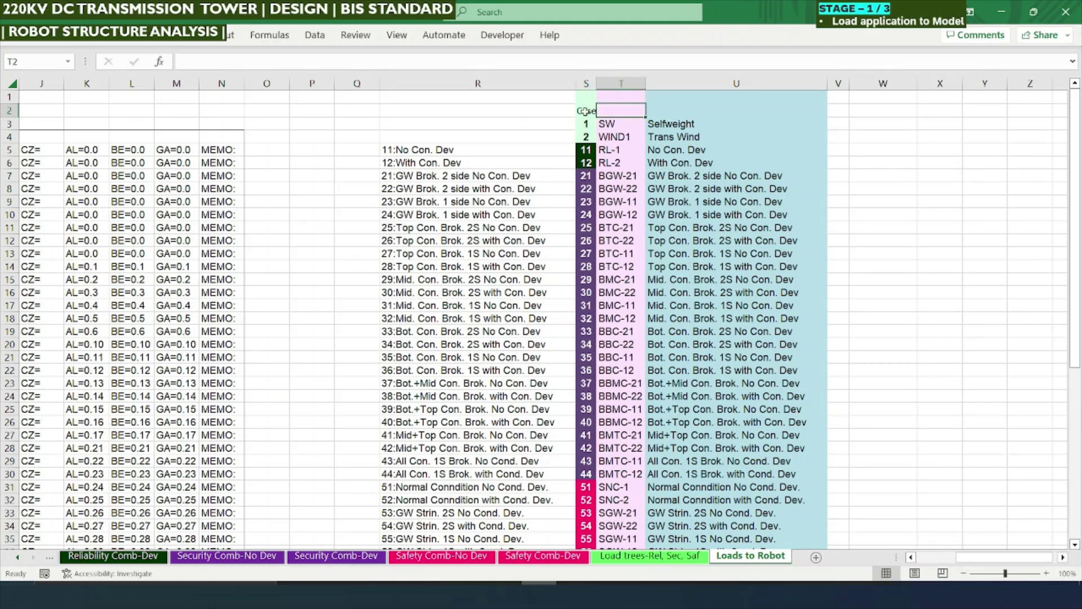
{"action": "key", "text": "alt+Tab"}
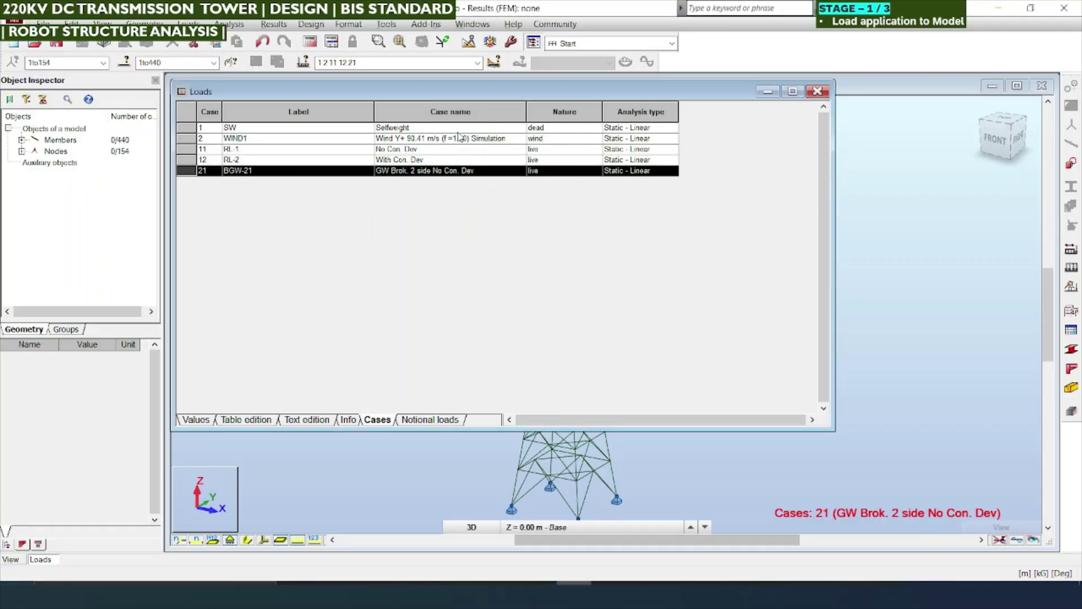
{"action": "key", "text": "alt+Tab"}
{"action": "key", "text": "alt+Tab"}
{"action": "key", "text": "alt+Tab"}
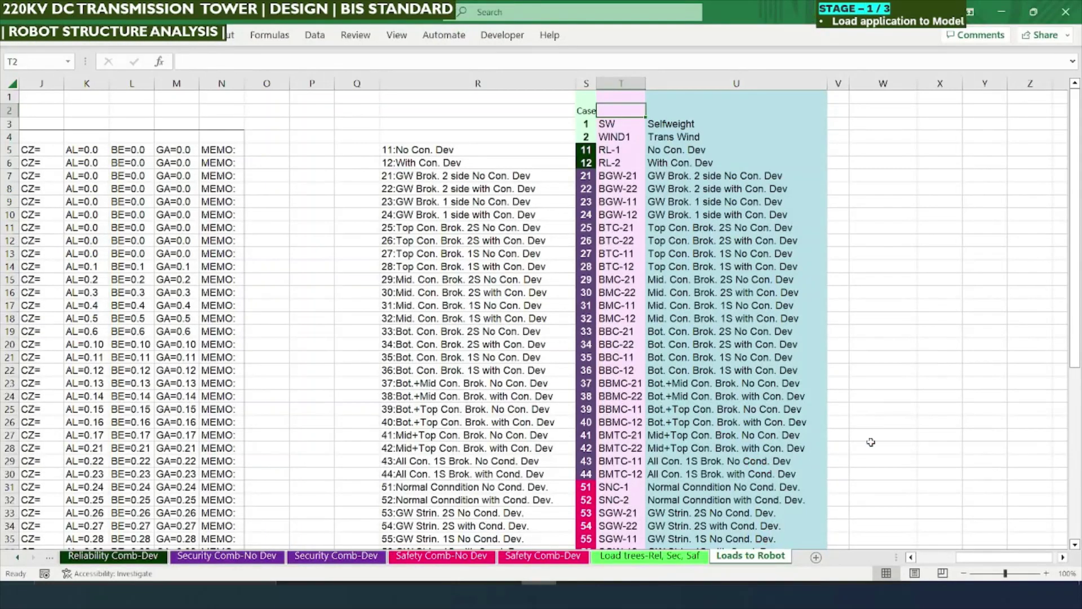
{"action": "left_click", "coordinate": [892, 360]}
{"action": "type", "text": "2"}
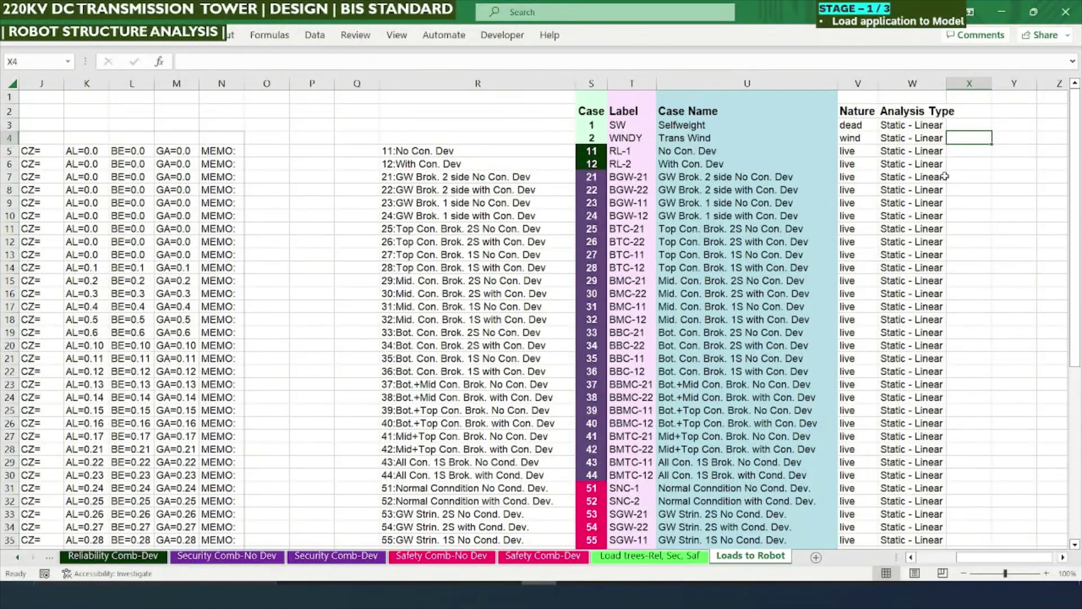
{"action": "key", "text": "alt+Tab"}
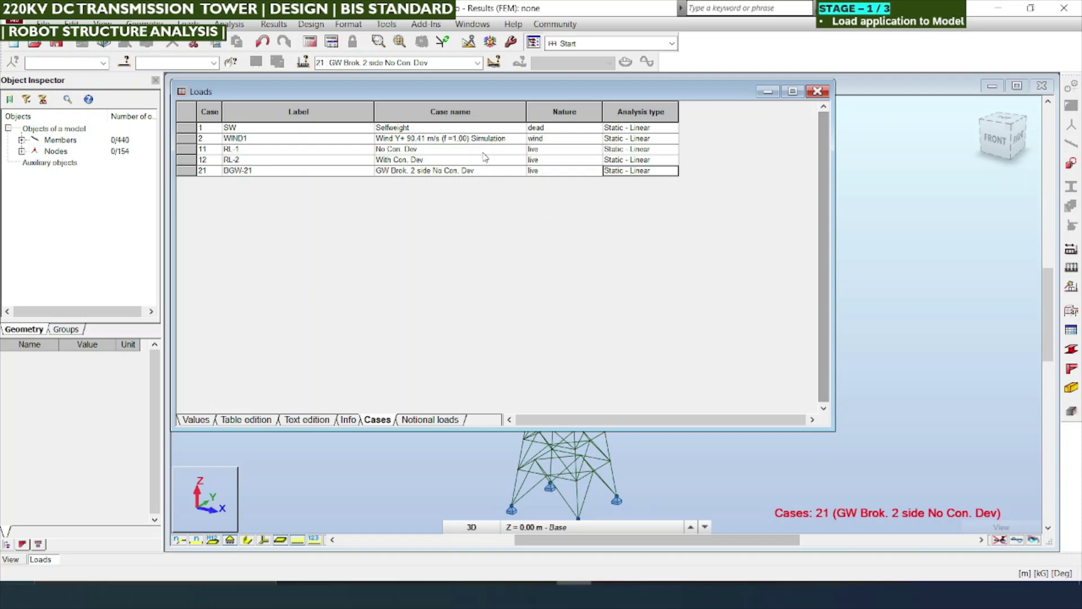
{"action": "key", "text": "alt+Tab"}
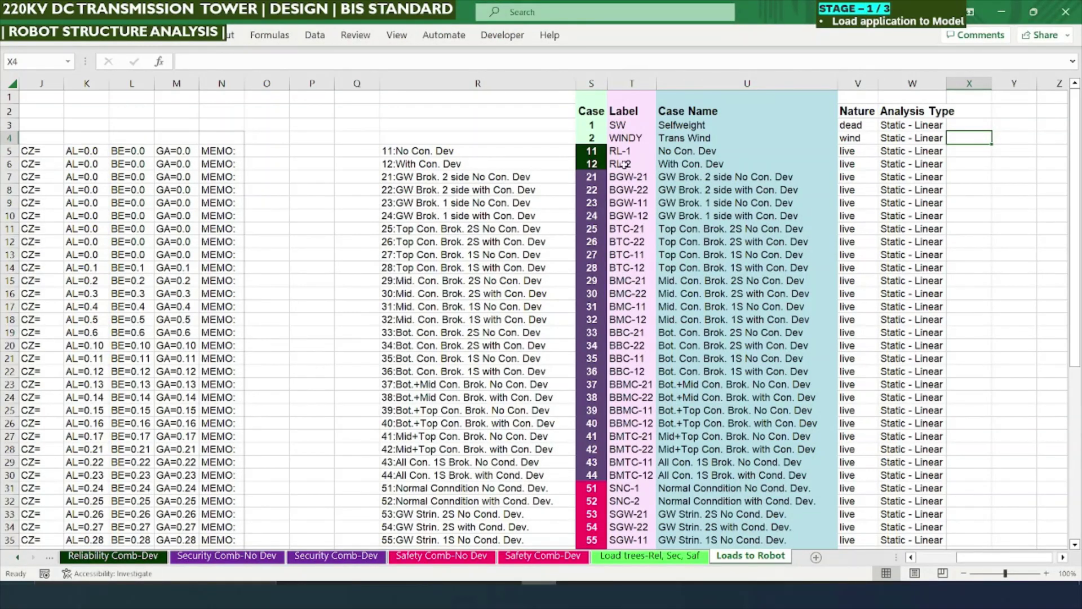
{"action": "left_click", "coordinate": [877, 115]}
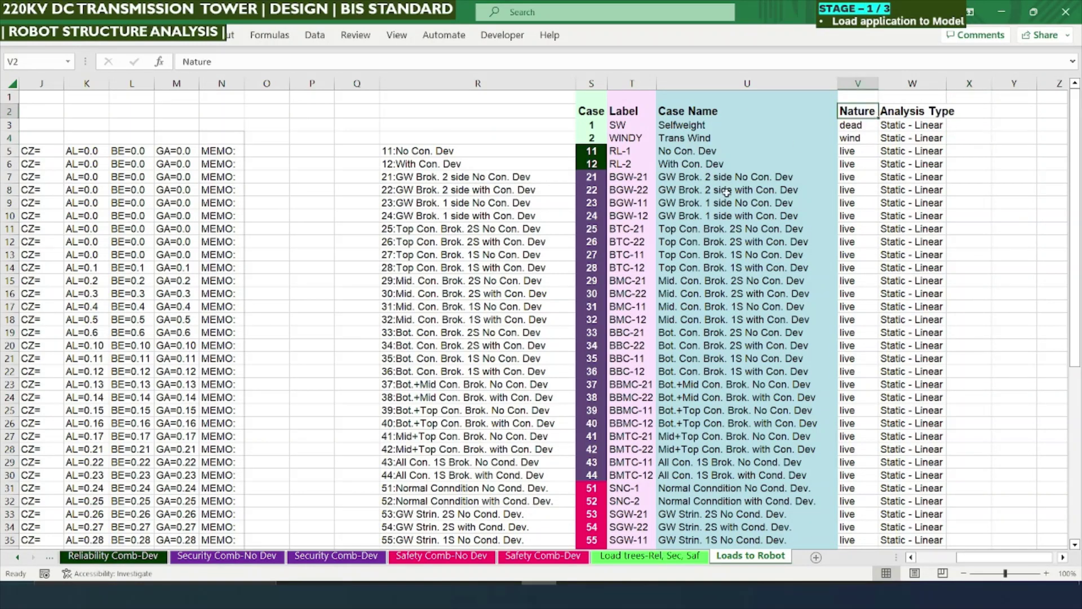
{"action": "key", "text": "alt+Tab"}
{"action": "key", "text": "alt+Tab"}
Select load cases 21 through 44 across S7:W30 and copy them
{"action": "left_click", "coordinate": [590, 177]}
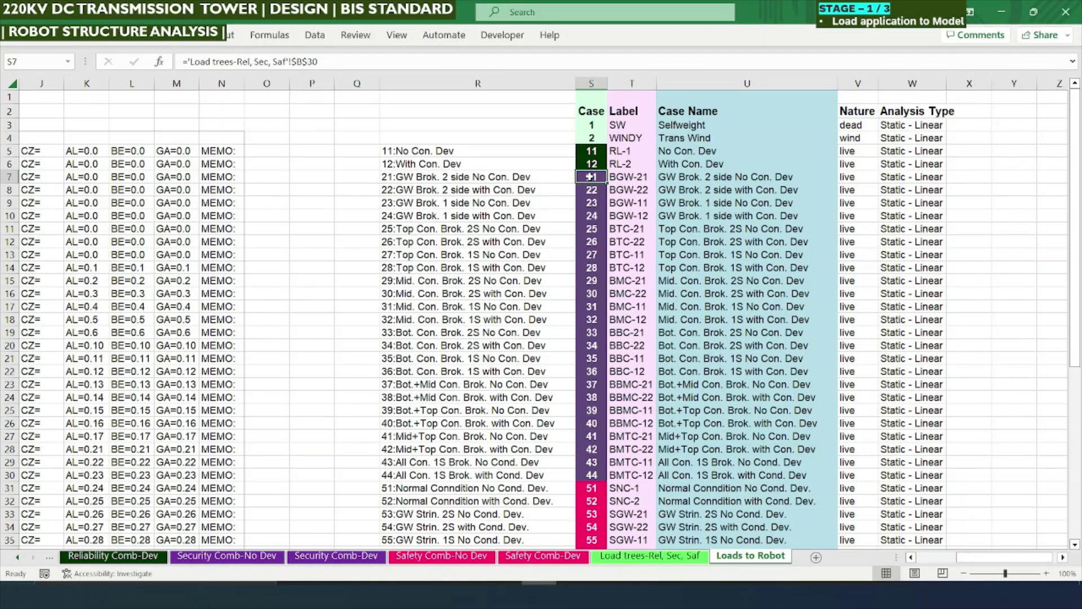
{"action": "key", "text": "shift+Down"}
{"action": "key", "text": "shift+Right"}
{"action": "key", "text": "shift+Down"}
{"action": "key", "text": "shift+Right"}
{"action": "key", "text": "shift+Right"}
{"action": "key", "text": "shift+Down"}
{"action": "key", "text": "shift+Right"}
{"action": "key", "text": "shift+Down"}
{"action": "key", "text": "shift+Down"}
{"action": "key", "text": "shift+Down"}
{"action": "key", "text": "shift+Down"}
{"action": "key", "text": "shift+Down"}
{"action": "key", "text": "shift+Down"}
{"action": "key", "text": "shift+Down"}
{"action": "key", "text": "shift+Down"}
{"action": "key", "text": "shift+Down"}
{"action": "key", "text": "shift+Down"}
{"action": "key", "text": "shift+Down"}
{"action": "key", "text": "shift+Down"}
{"action": "key", "text": "shift+Down"}
{"action": "key", "text": "shift+Down"}
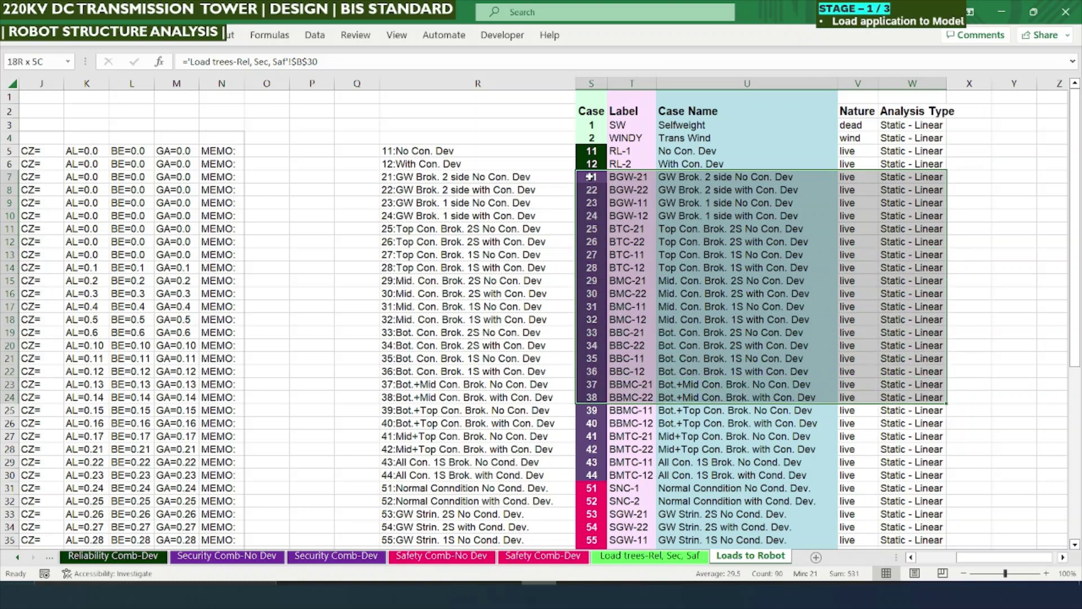
{"action": "key", "text": "shift+Down"}
{"action": "key", "text": "shift+Down"}
{"action": "key", "text": "shift+Down"}
{"action": "key", "text": "shift+Down"}
{"action": "key", "text": "shift+Down"}
{"action": "key", "text": "shift+Down"}
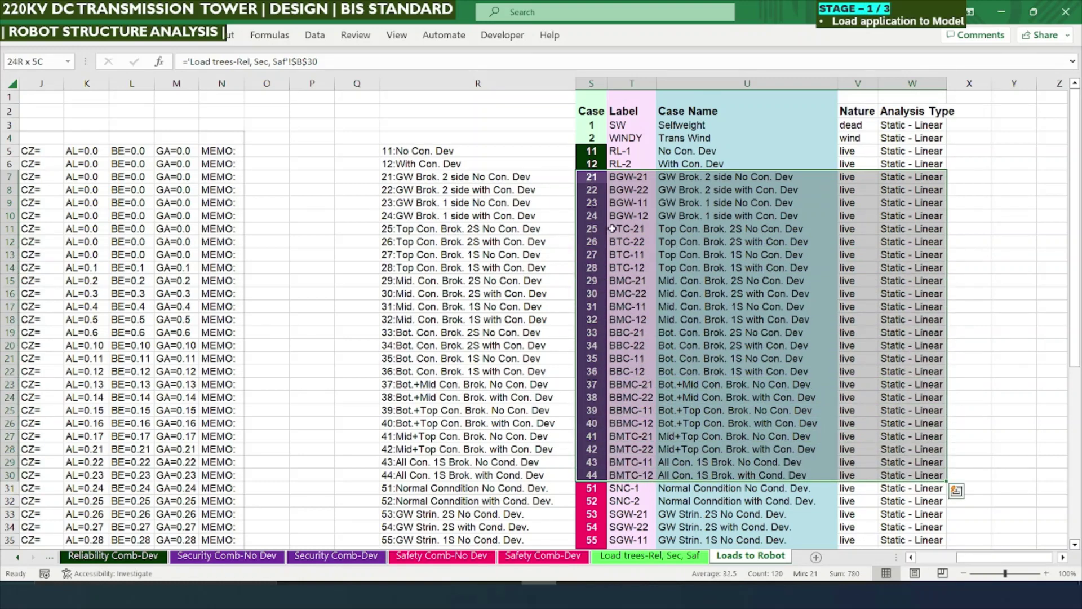
{"action": "key", "text": "ctrl+c"}
Paste cases 21–44 at row 21 of Robot's Loads table and enlarge the window to show every case
{"action": "key", "text": "alt+Tab"}
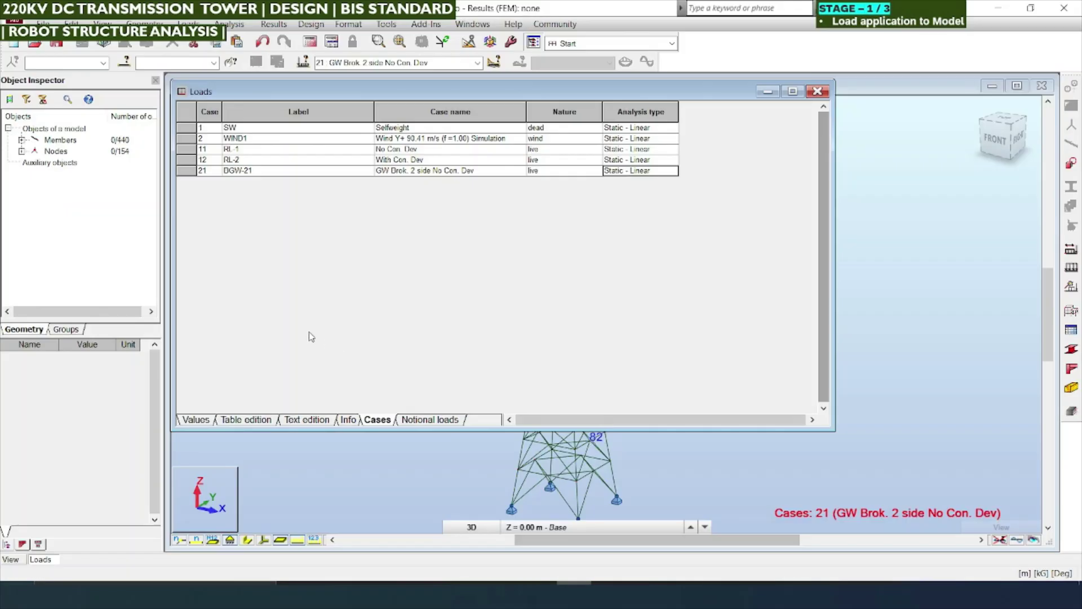
{"action": "left_click", "coordinate": [212, 172]}
{"action": "key", "text": "ctrl+v"}
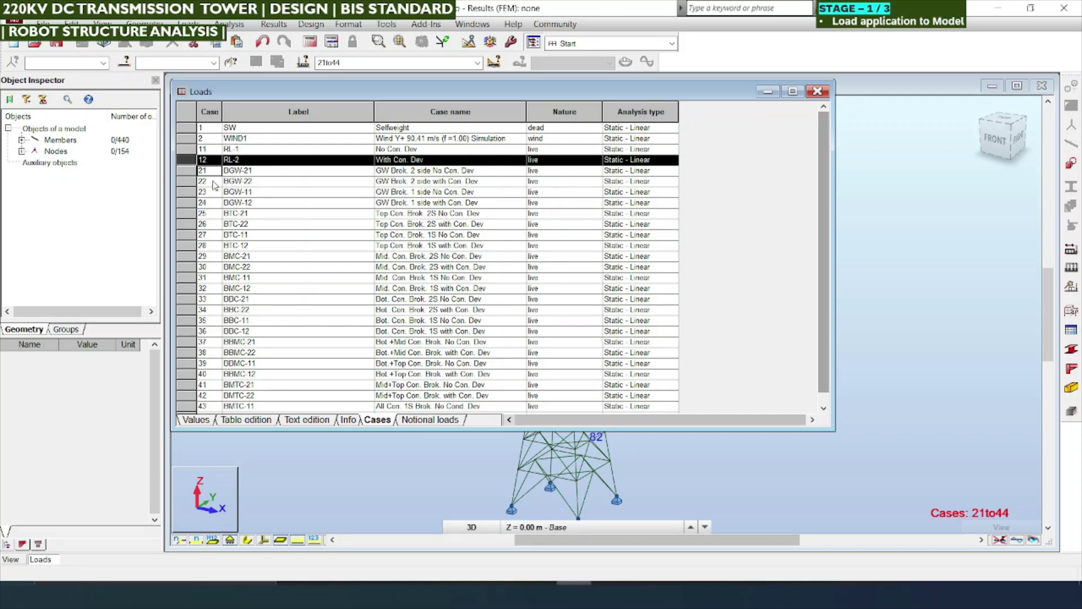
{"action": "left_click", "coordinate": [825, 410]}
{"action": "left_click", "coordinate": [824, 409]}
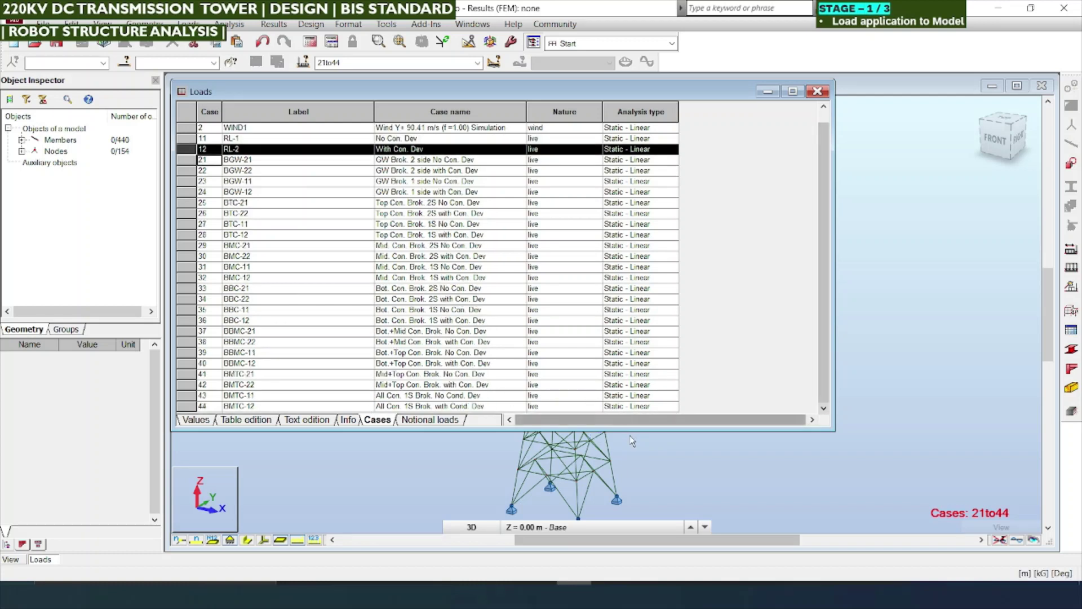
{"action": "left_click_drag", "start_coordinate": [631, 430], "coordinate": [630, 551]}
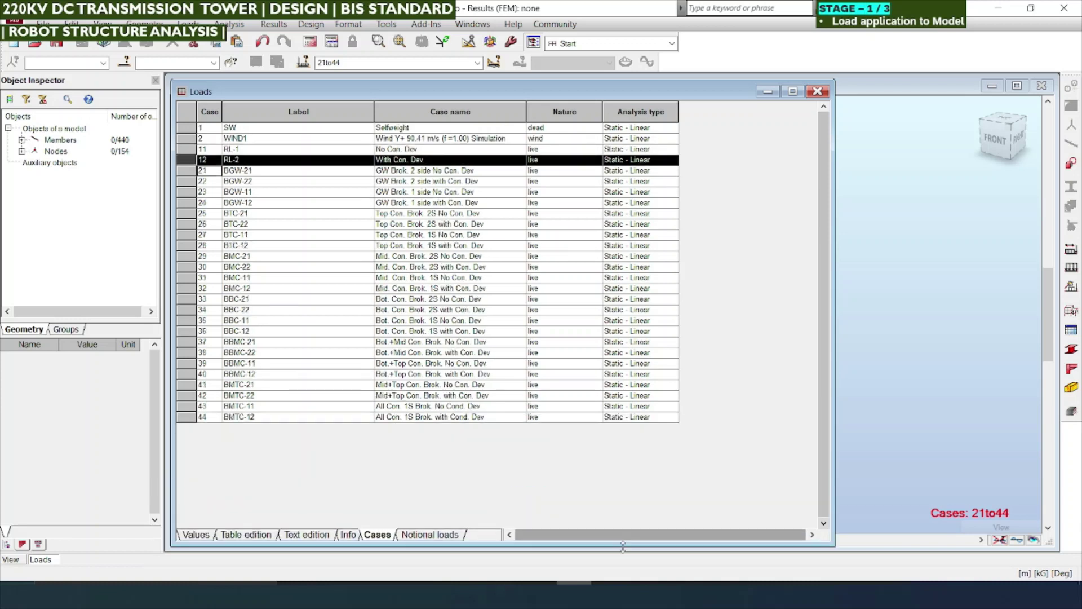
{"action": "left_click", "coordinate": [215, 416]}
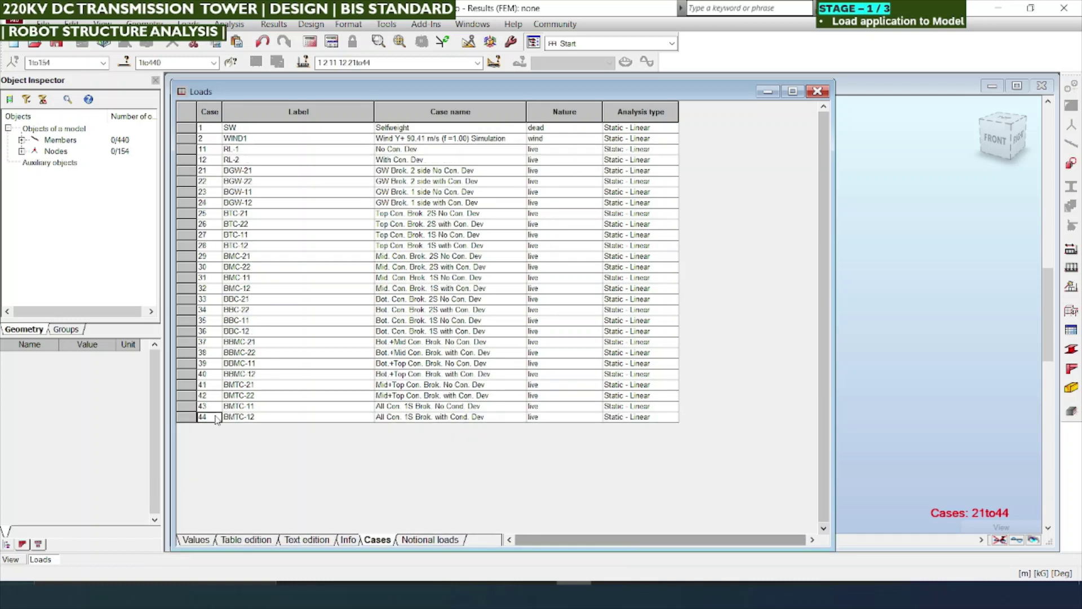
{"action": "key", "text": "alt+Tab"}
{"action": "left_click_drag", "start_coordinate": [591, 475], "coordinate": [732, 475]}
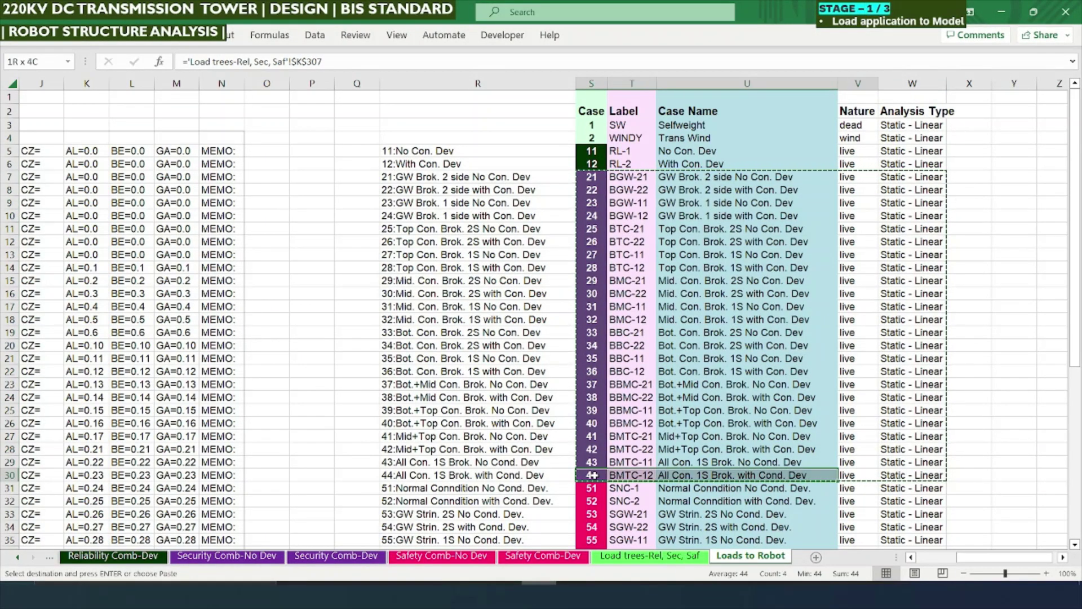
Copy cases 44 through 76 from Excel and paste them at case 44 in Robot's Loads table
{"action": "key", "text": "shift+Right"}
{"action": "key", "text": "shift+Right"}
{"action": "key", "text": "shift+Down"}
{"action": "key", "text": "shift+Down"}
{"action": "key", "text": "shift+Down"}
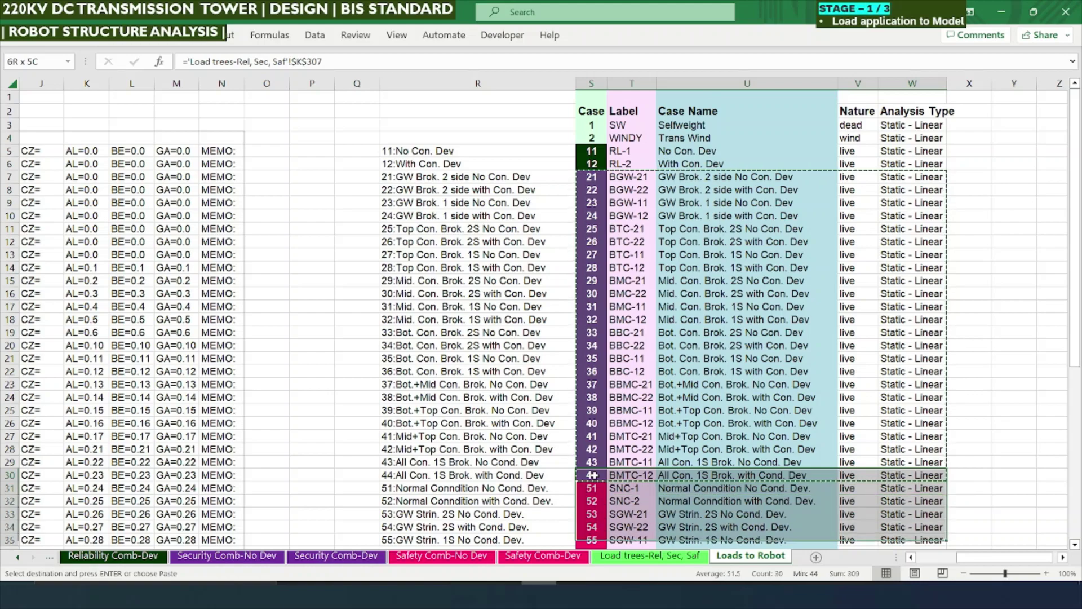
{"action": "key", "text": "shift+Down"}
{"action": "key", "text": "shift+Down"}
{"action": "key", "text": "shift+Down"}
{"action": "key", "text": "shift+Down"}
{"action": "key", "text": "shift+Down"}
{"action": "key", "text": "shift+Down"}
{"action": "key", "text": "shift+Down"}
{"action": "key", "text": "shift+Down"}
{"action": "key", "text": "shift+Down"}
{"action": "key", "text": "shift+Down"}
{"action": "key", "text": "shift+Down"}
{"action": "key", "text": "shift+Down"}
{"action": "key", "text": "shift+Down"}
{"action": "key", "text": "shift+Down"}
{"action": "key", "text": "shift+Down"}
{"action": "key", "text": "shift+Down"}
{"action": "key", "text": "shift+Down"}
{"action": "key", "text": "shift+Down"}
{"action": "key", "text": "shift+Down"}
{"action": "key", "text": "shift+Down"}
{"action": "key", "text": "shift+Up"}
{"action": "key", "text": "shift+Up"}
{"action": "key", "text": "shift+Up"}
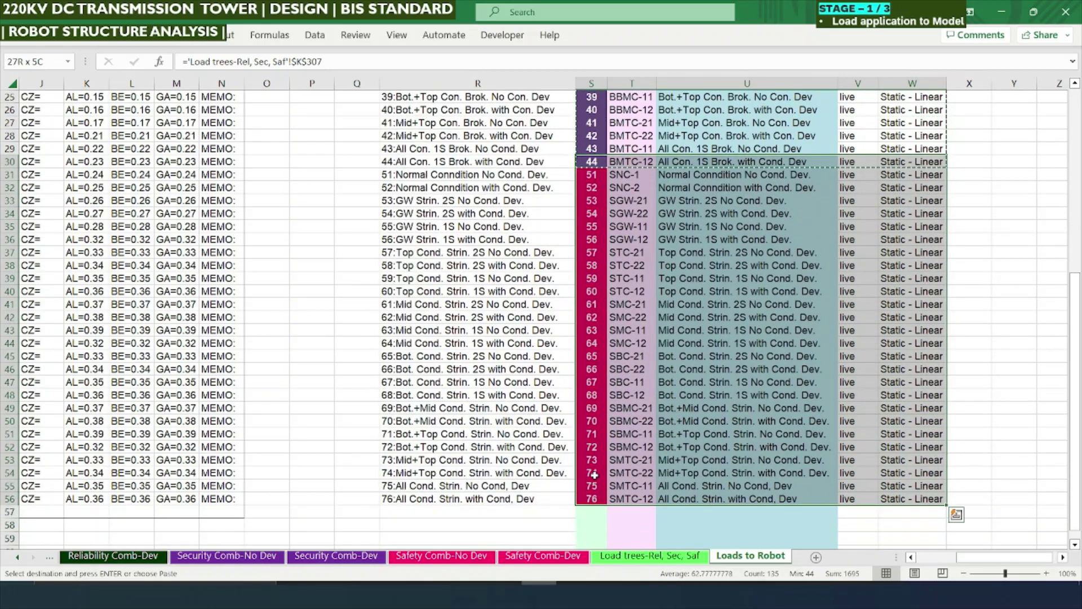
{"action": "key", "text": "ctrl+c"}
{"action": "key", "text": "alt+Tab"}
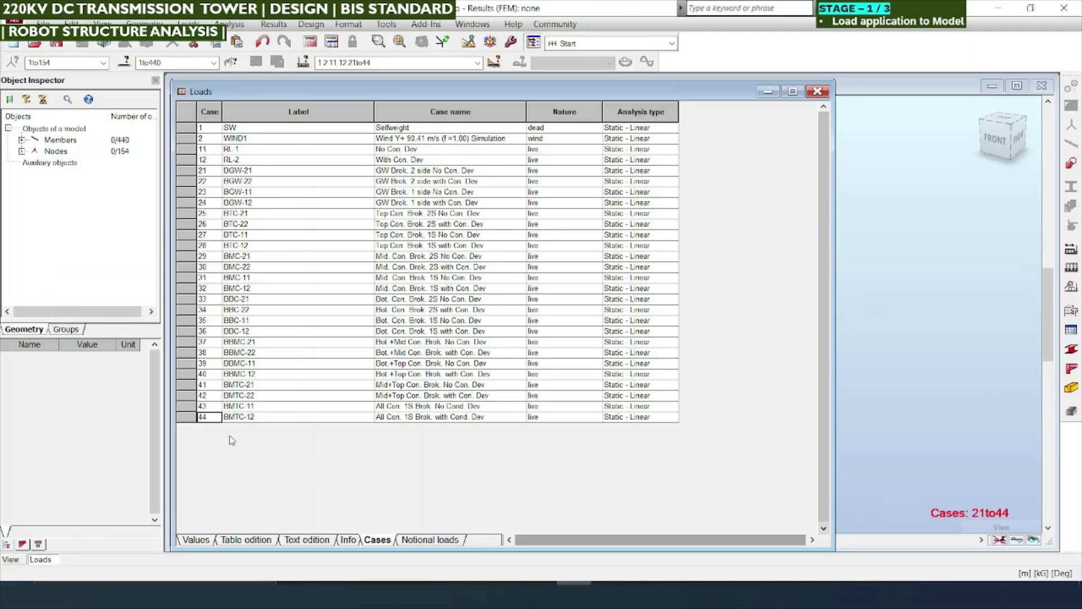
{"action": "left_click", "coordinate": [210, 417]}
{"action": "left_click", "coordinate": [210, 418]}
{"action": "key", "text": "ctrl+v"}
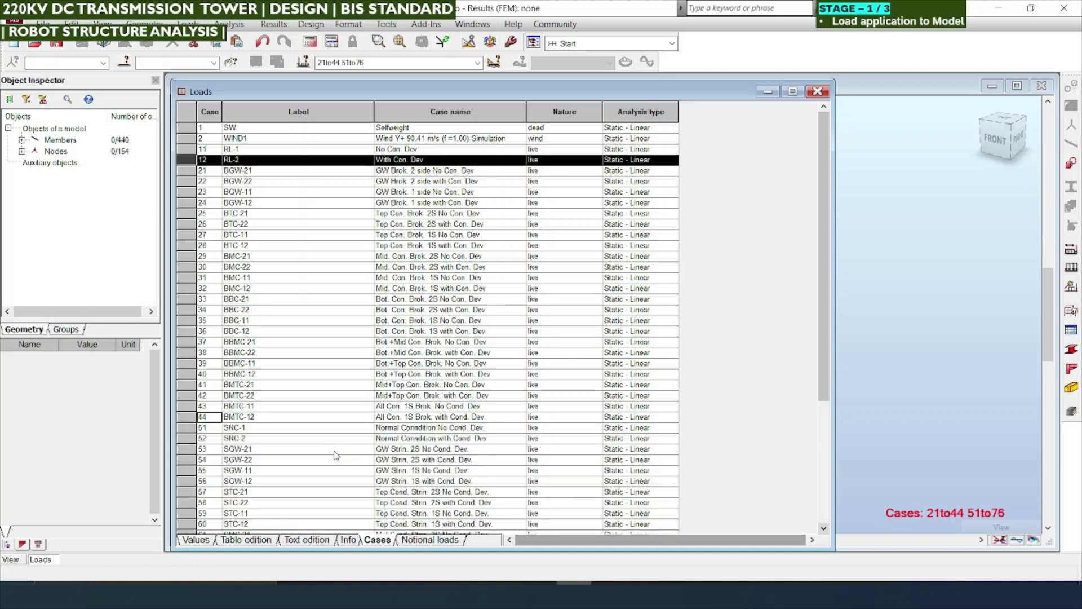
Check the added cases and the 21to44 51to76 case selection, then close the Loads table
{"action": "left_click_drag", "start_coordinate": [821, 402], "coordinate": [827, 532]}
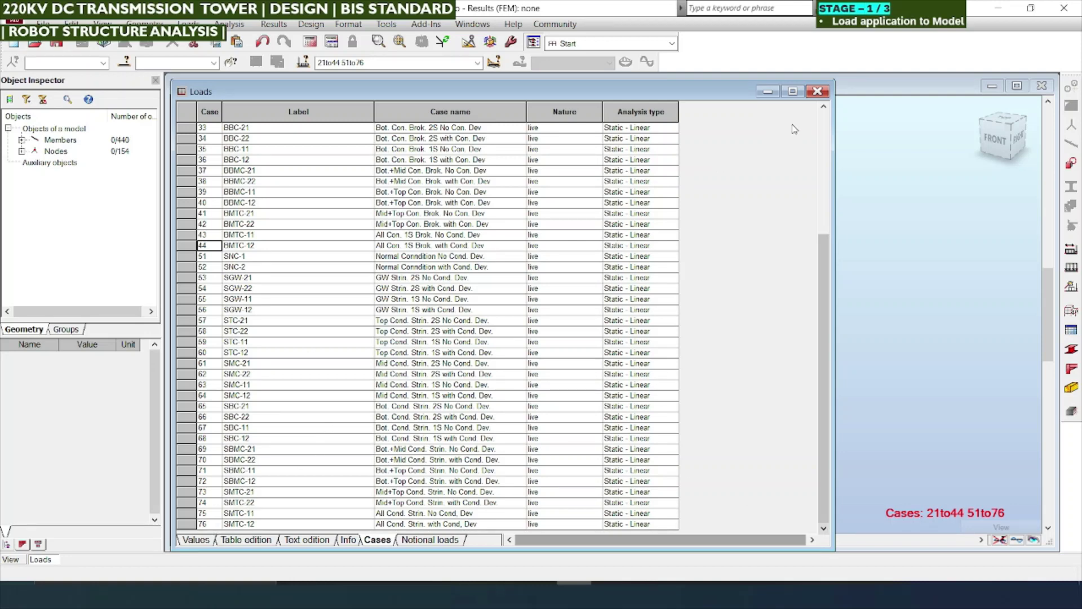
{"action": "left_click", "coordinate": [822, 148]}
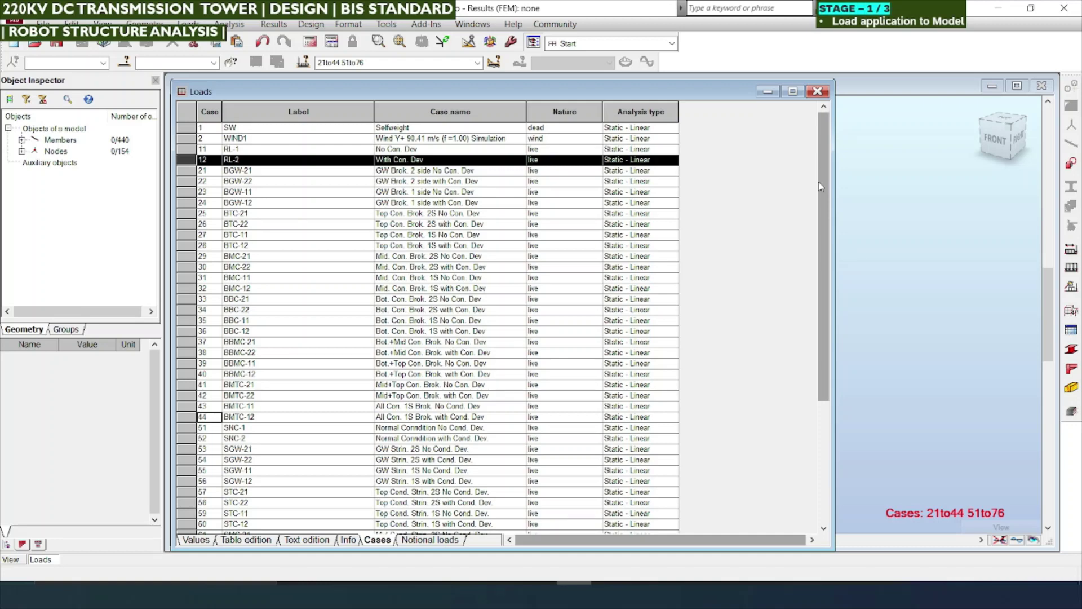
{"action": "left_click_drag", "start_coordinate": [823, 187], "coordinate": [824, 313]}
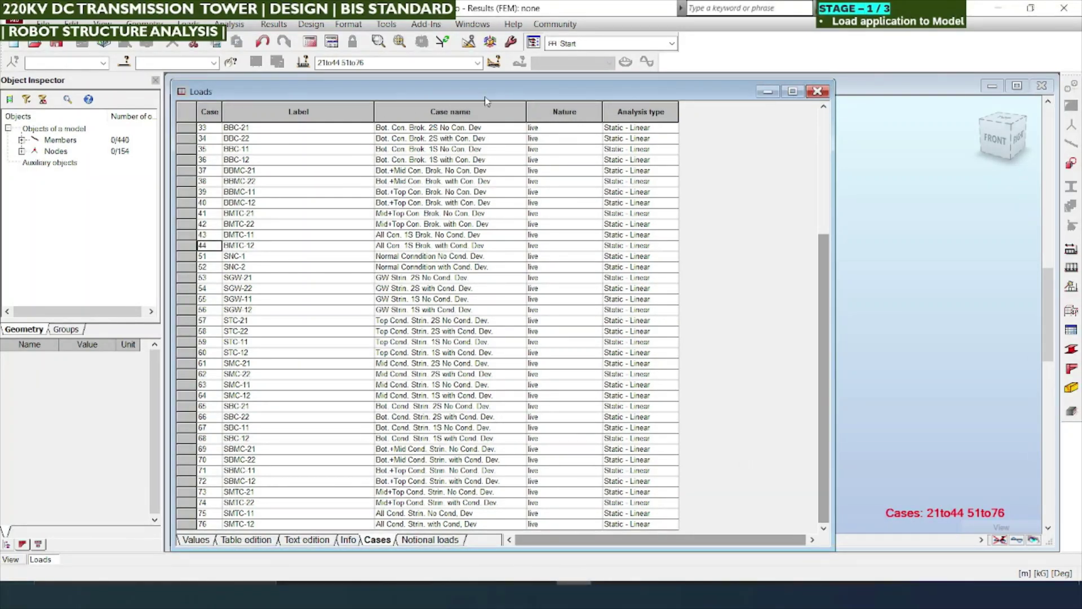
{"action": "left_click", "coordinate": [477, 62]}
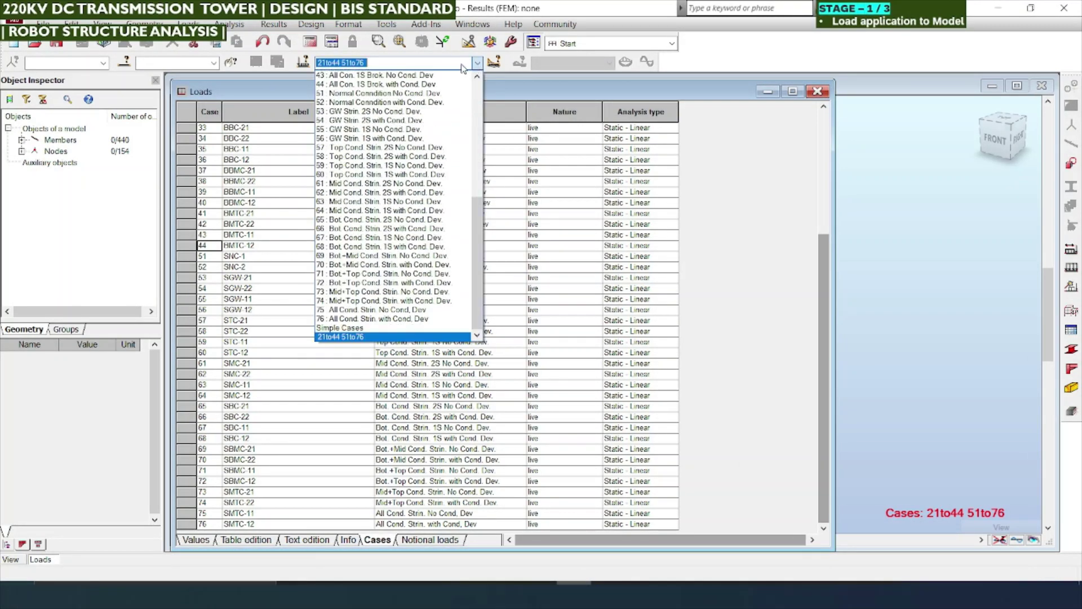
{"action": "scroll", "coordinate": [360, 246], "scroll_direction": "up", "scroll_amount": 9}
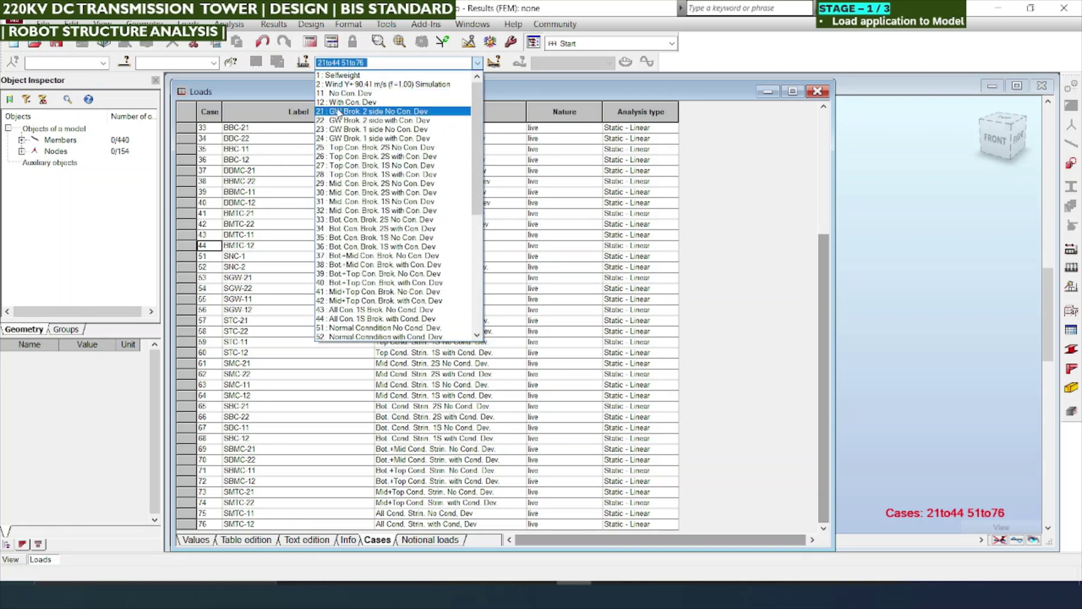
{"action": "scroll", "coordinate": [360, 227], "scroll_direction": "down", "scroll_amount": 4}
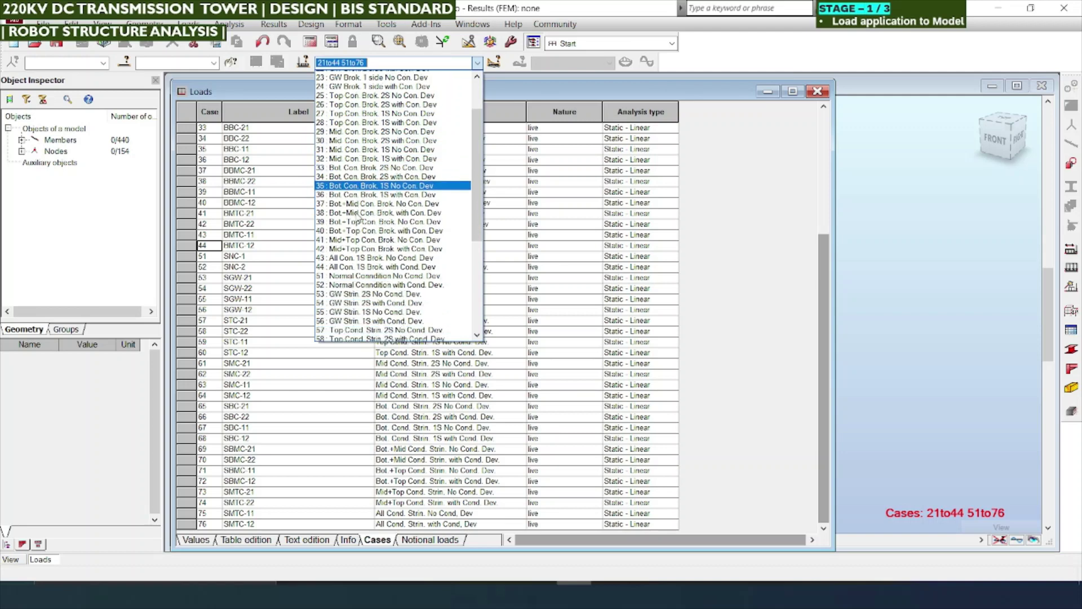
{"action": "scroll", "coordinate": [359, 226], "scroll_direction": "down", "scroll_amount": 3}
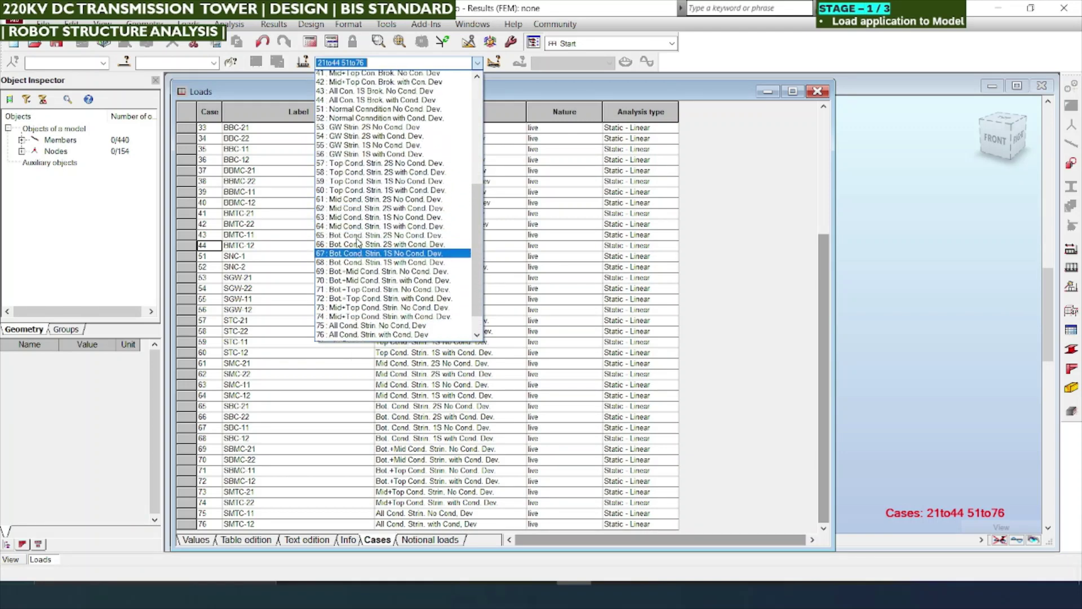
{"action": "left_click", "coordinate": [813, 110]}
{"action": "left_click", "coordinate": [818, 91]}
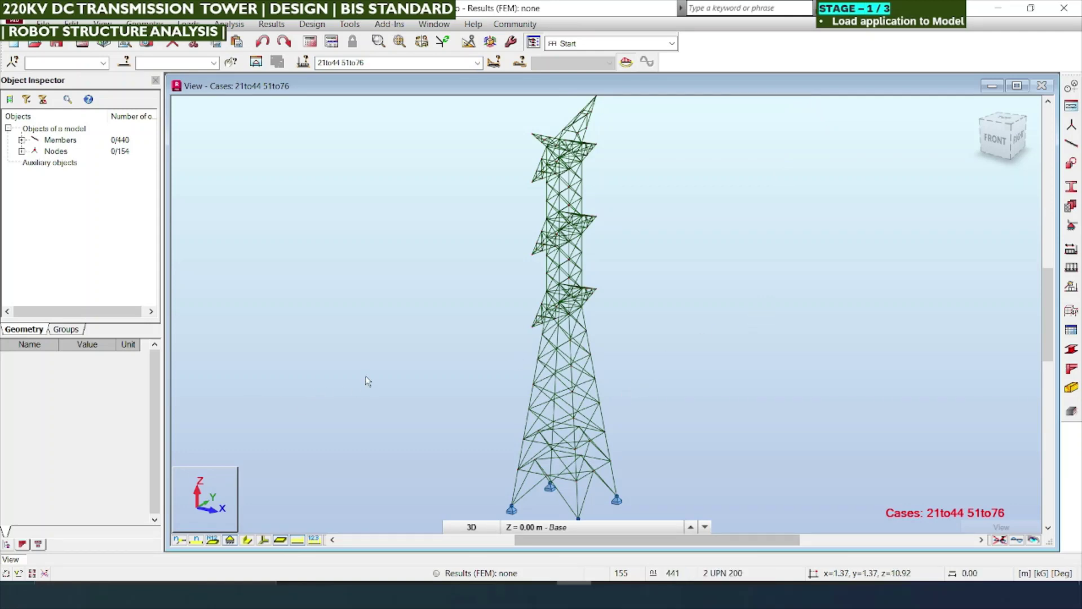
Back in Excel, discard the stray J176 entry and select the security and safety load tables
{"action": "key", "text": "alt+Tab"}
{"action": "key", "text": "Escape"}
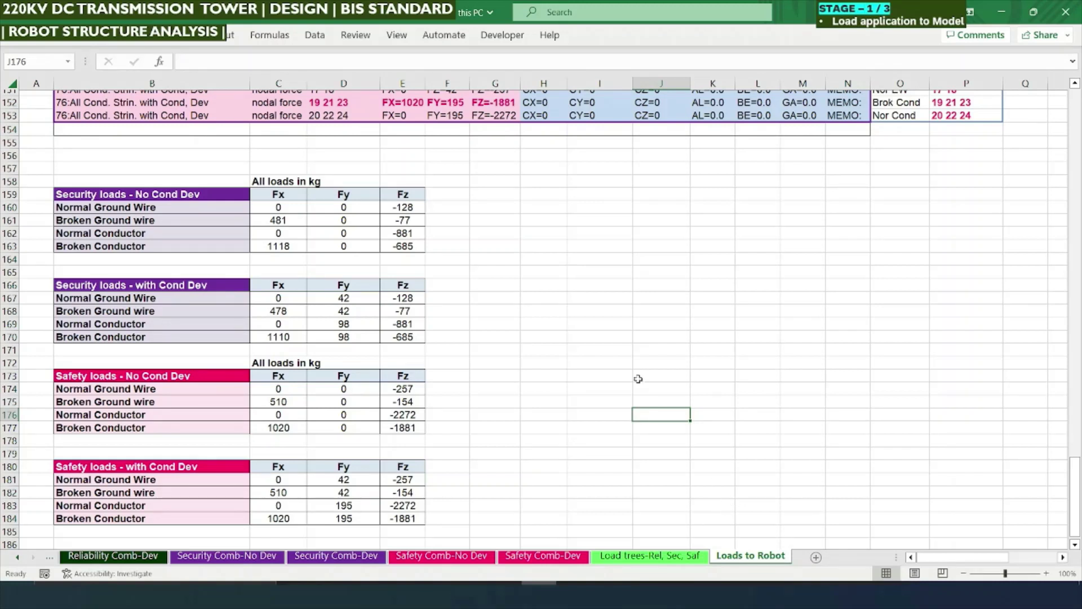
{"action": "left_click", "coordinate": [574, 326]}
{"action": "left_click_drag", "start_coordinate": [81, 183], "coordinate": [395, 506]}
{"action": "left_click", "coordinate": [100, 197]}
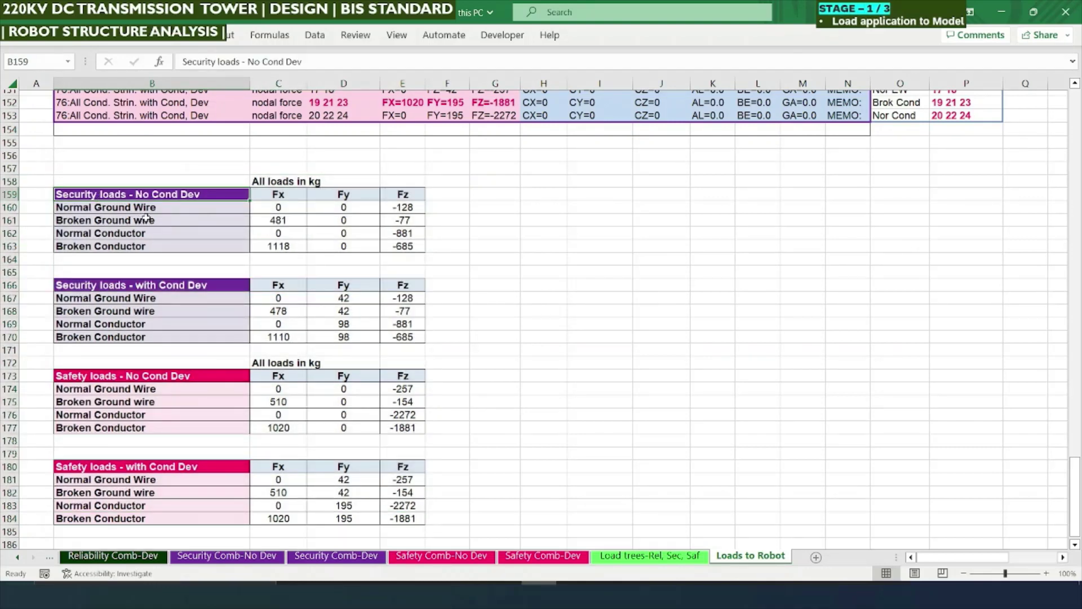
Review the Security with Cond Dev, Safety No Cond Dev and Safety with Cond Dev tables
{"action": "scroll", "coordinate": [148, 218], "scroll_direction": "down", "scroll_amount": 1}
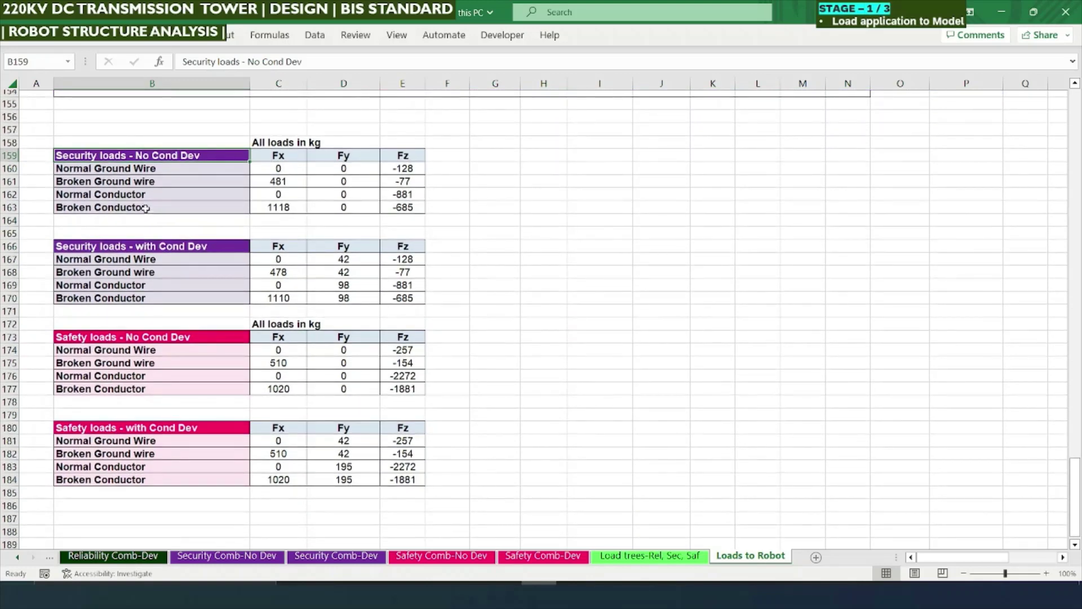
{"action": "left_click", "coordinate": [169, 245]}
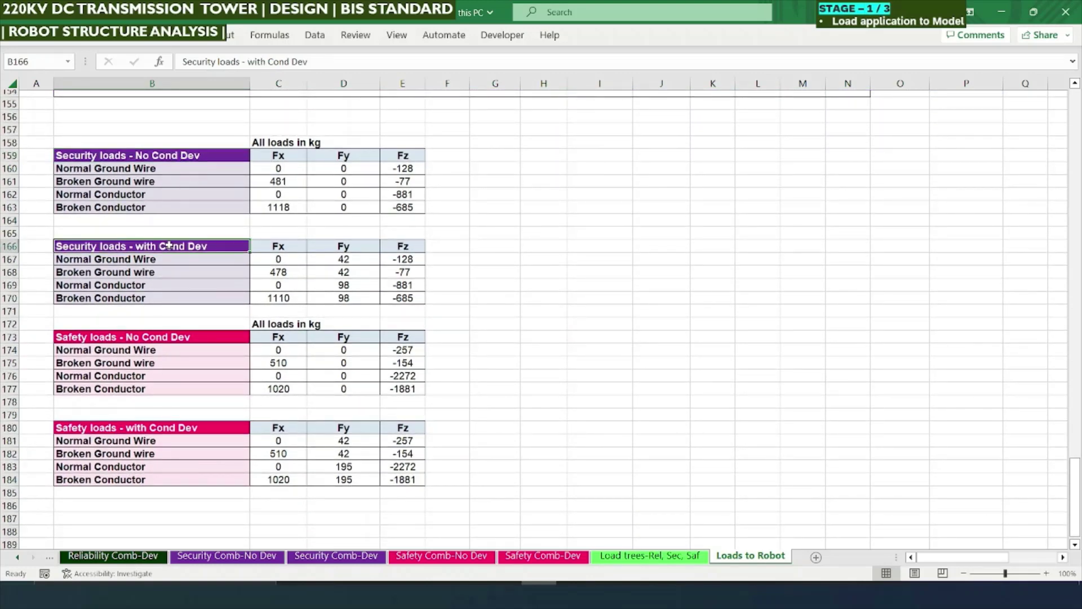
{"action": "left_click", "coordinate": [173, 337]}
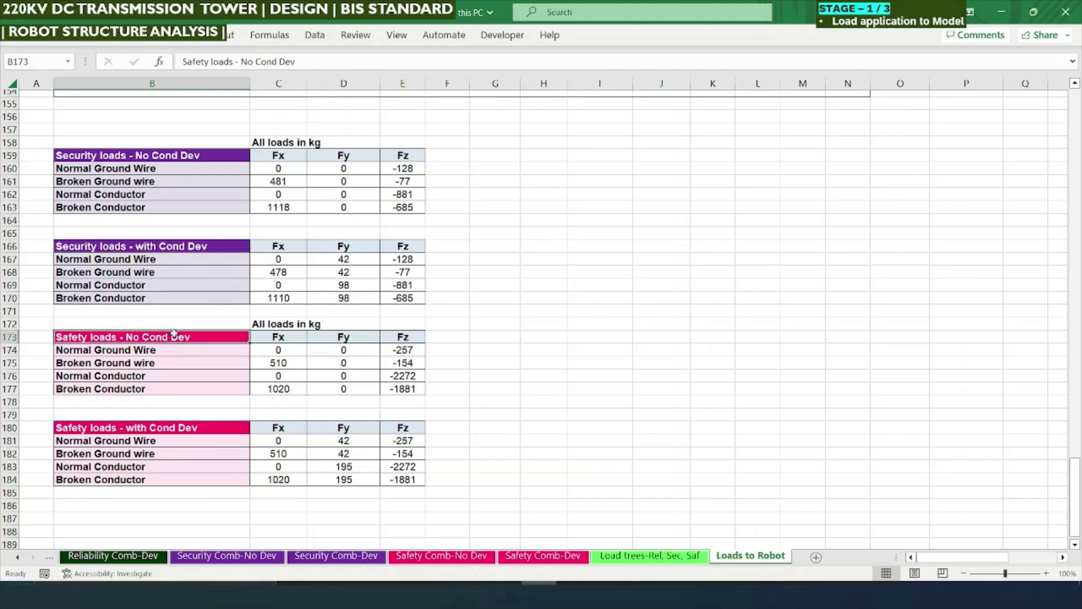
{"action": "left_click", "coordinate": [159, 427]}
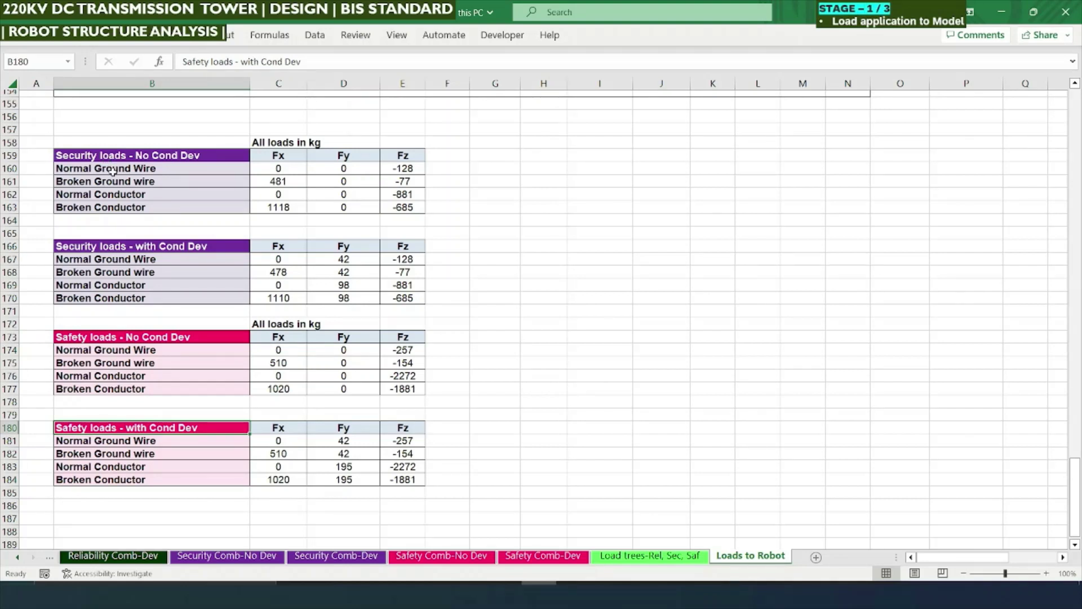
Select the load names in the first three load tables, including Broken Ground wire
{"action": "left_click_drag", "start_coordinate": [112, 170], "coordinate": [116, 207]}
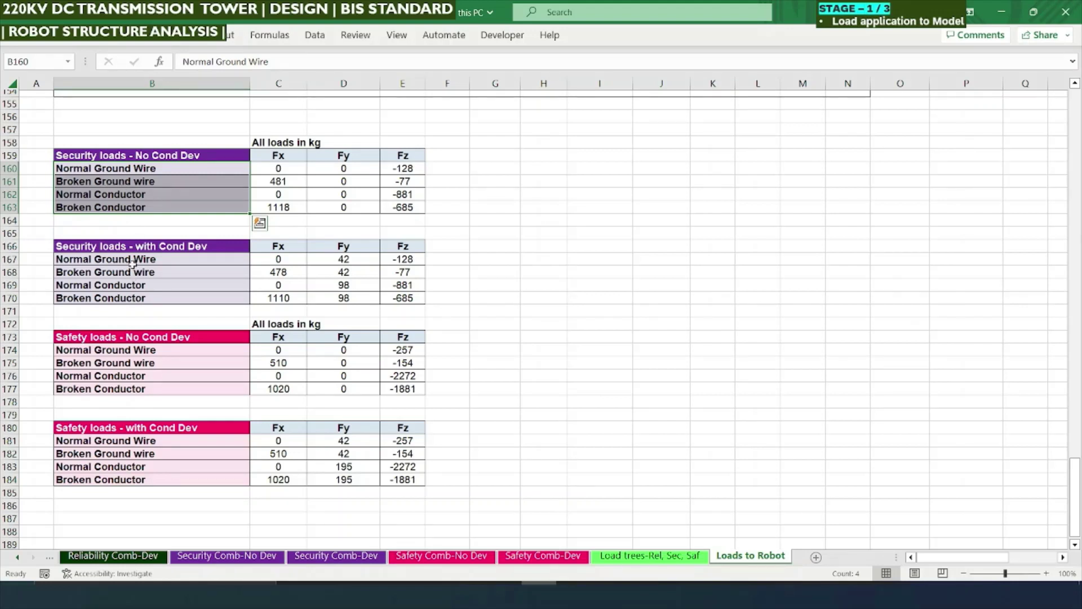
{"action": "left_click", "coordinate": [143, 274]}
{"action": "left_click_drag", "start_coordinate": [148, 261], "coordinate": [144, 299]}
{"action": "left_click_drag", "start_coordinate": [141, 351], "coordinate": [138, 384]}
Inspect the first table's Fx, Fy and Fz values and the source formula of the first Fz
{"action": "left_click_drag", "start_coordinate": [281, 169], "coordinate": [325, 159]}
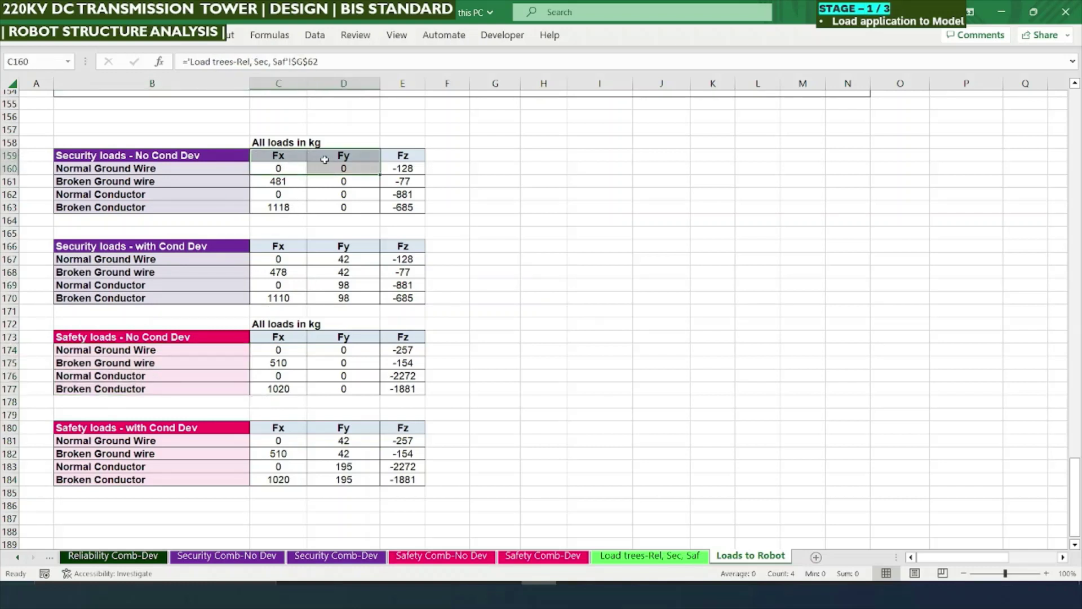
{"action": "left_click", "coordinate": [361, 161]}
{"action": "left_click", "coordinate": [403, 156]}
{"action": "left_click_drag", "start_coordinate": [401, 169], "coordinate": [404, 206]}
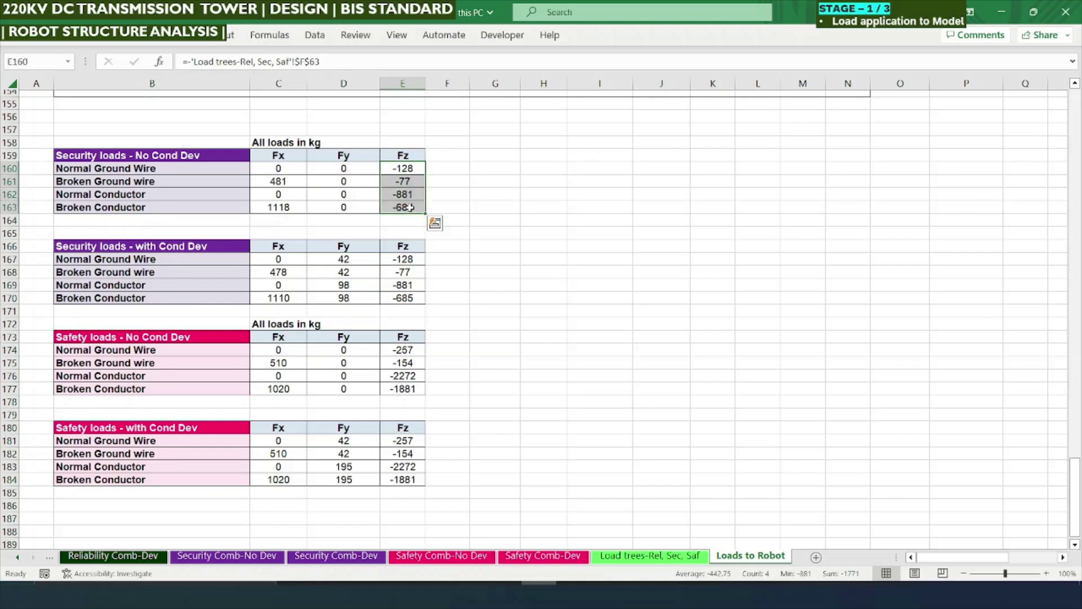
{"action": "left_click", "coordinate": [397, 173]}
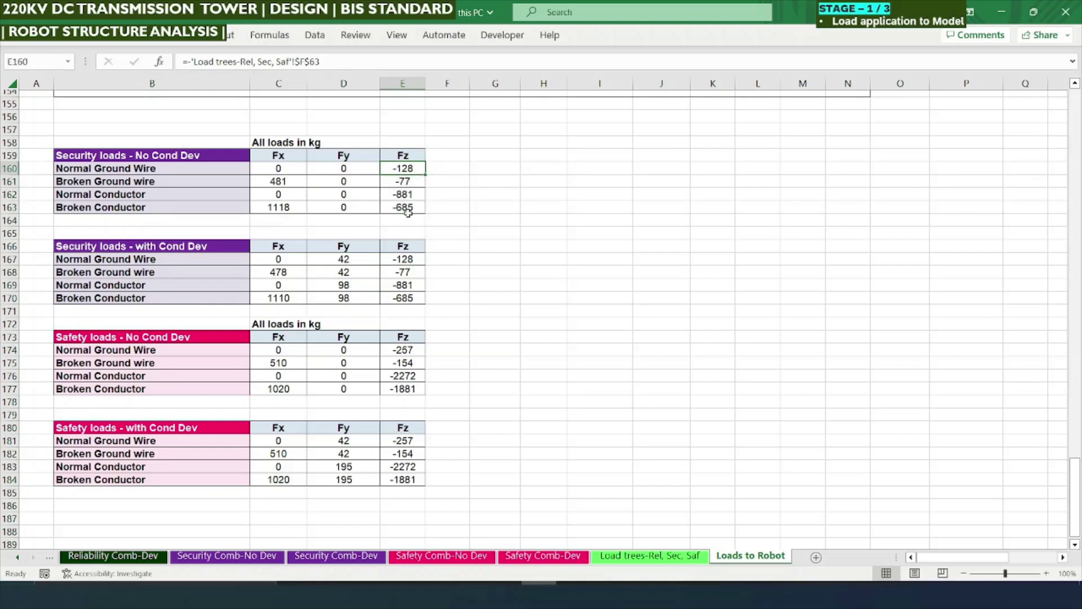
{"action": "left_click_drag", "start_coordinate": [290, 171], "coordinate": [375, 207]}
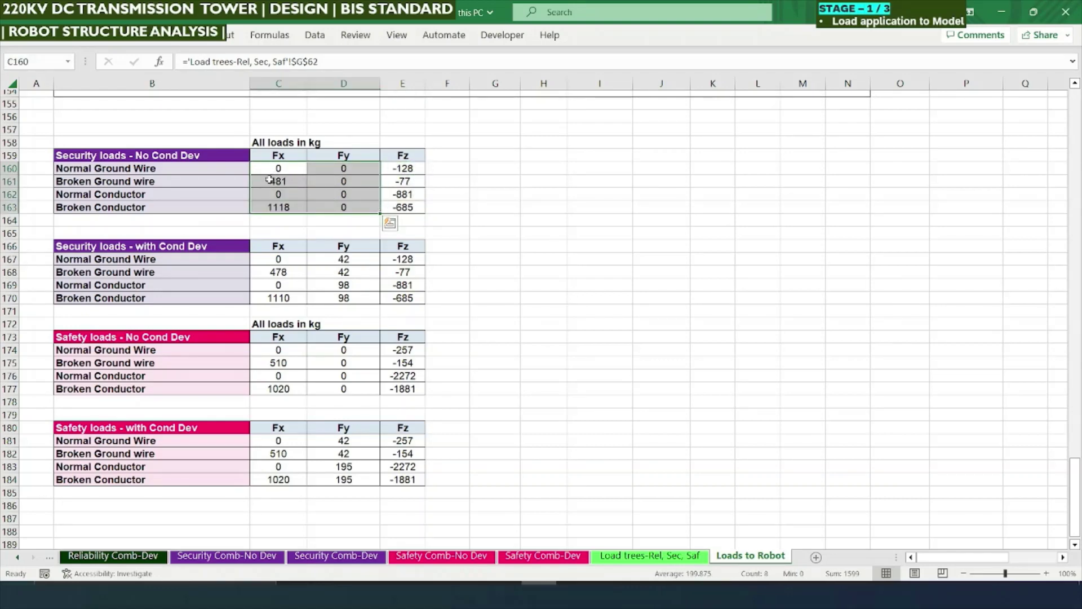
Check the four combination sheets and Load trees-Rel, Sec, Saf, then return to Loads to Robot
{"action": "left_click", "coordinate": [240, 555]}
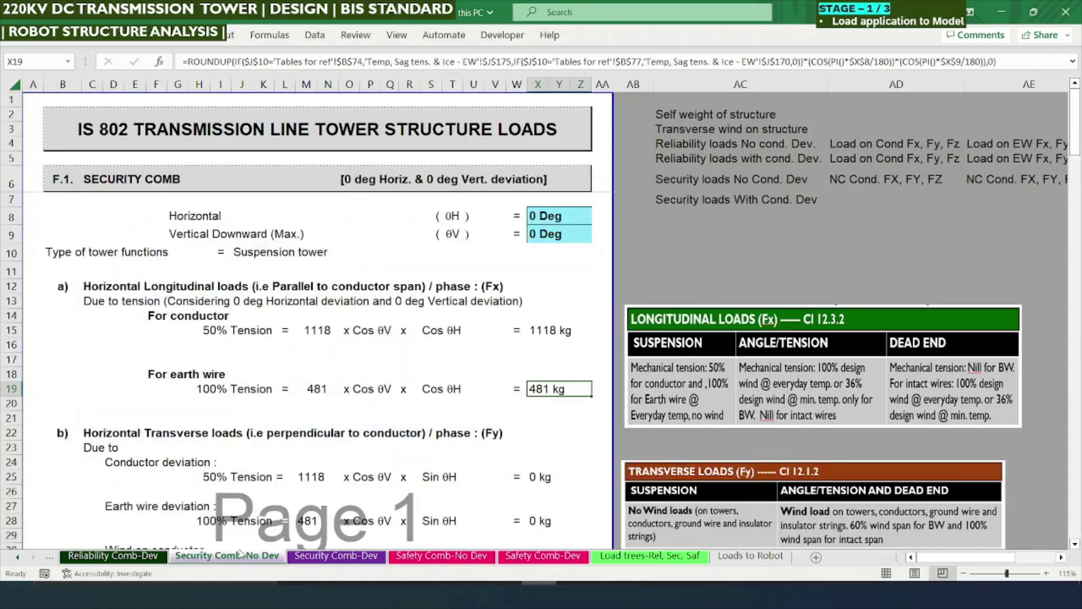
{"action": "left_click", "coordinate": [355, 557]}
{"action": "left_click", "coordinate": [471, 558]}
{"action": "left_click", "coordinate": [533, 560]}
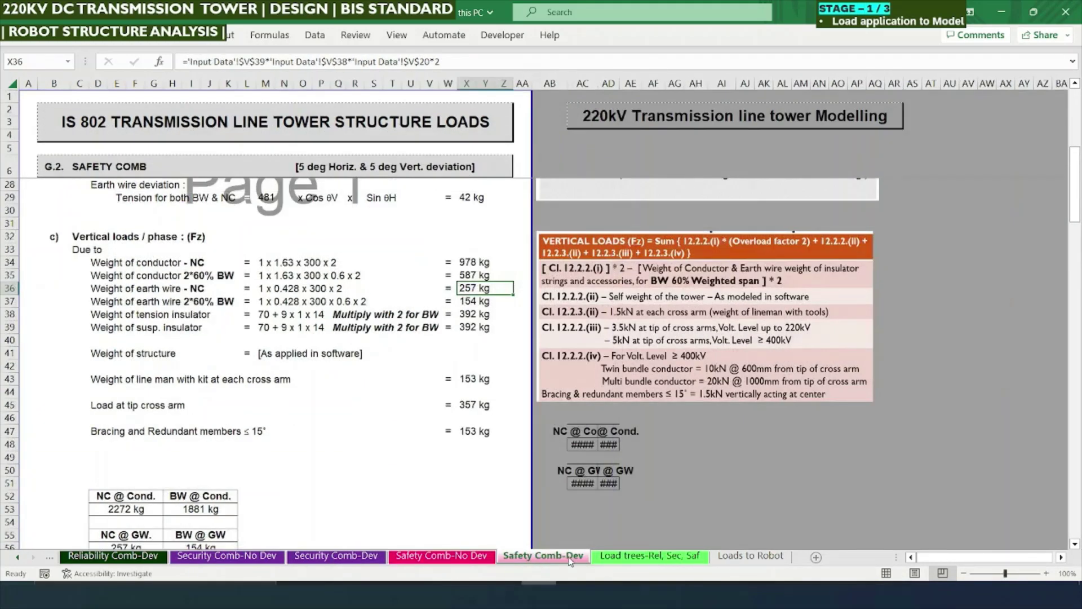
{"action": "left_click", "coordinate": [639, 560]}
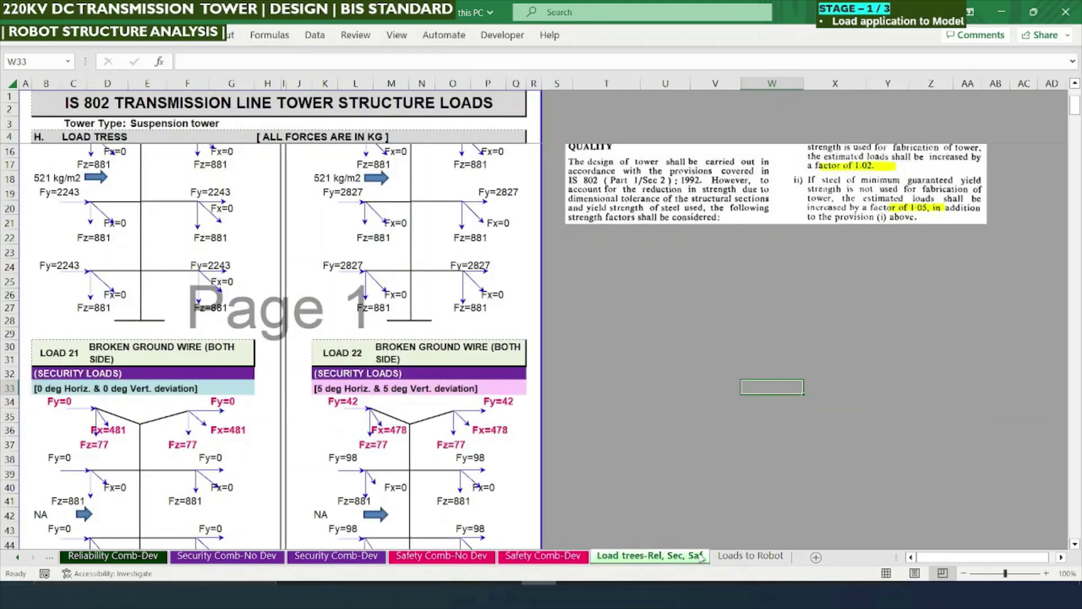
{"action": "left_click", "coordinate": [750, 556]}
Select all four load tables together on the Loads to Robot sheet
{"action": "left_click", "coordinate": [292, 400]}
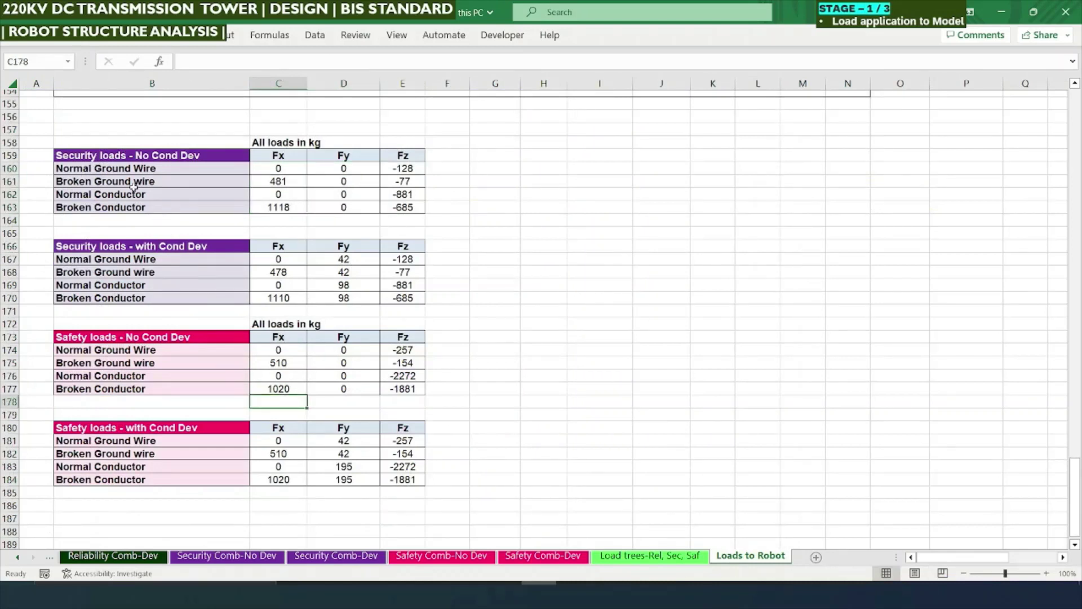
{"action": "left_click_drag", "start_coordinate": [70, 155], "coordinate": [410, 469]}
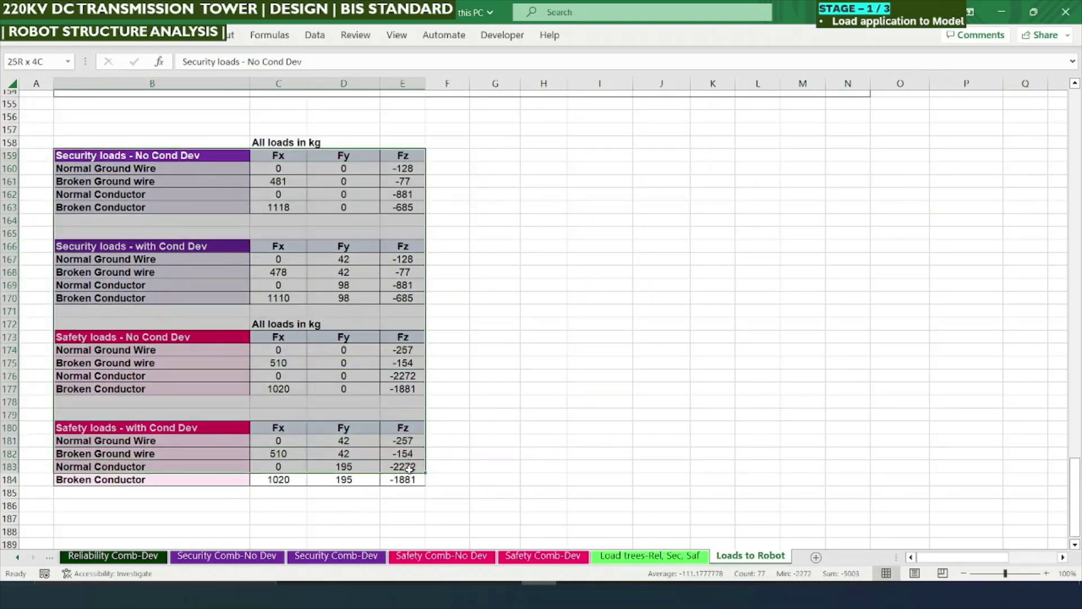
{"action": "left_click", "coordinate": [258, 144]}
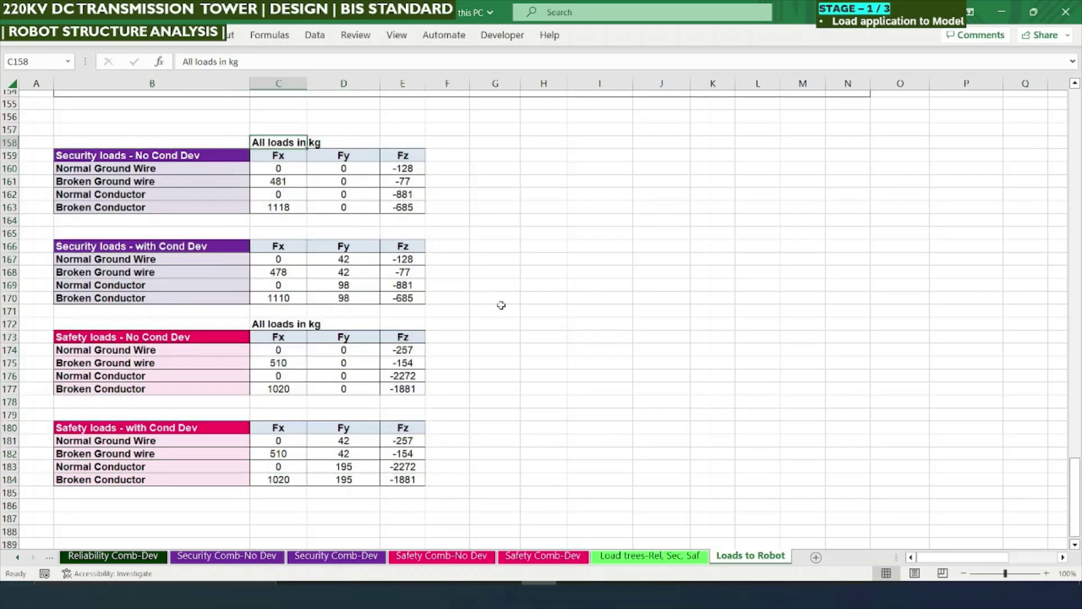
Look over the Load trees-Rel, Sec, Saf sheet, then bring the Robot tower model forward
{"action": "scroll", "coordinate": [502, 305], "scroll_direction": "up", "scroll_amount": 2}
{"action": "left_click", "coordinate": [653, 557]}
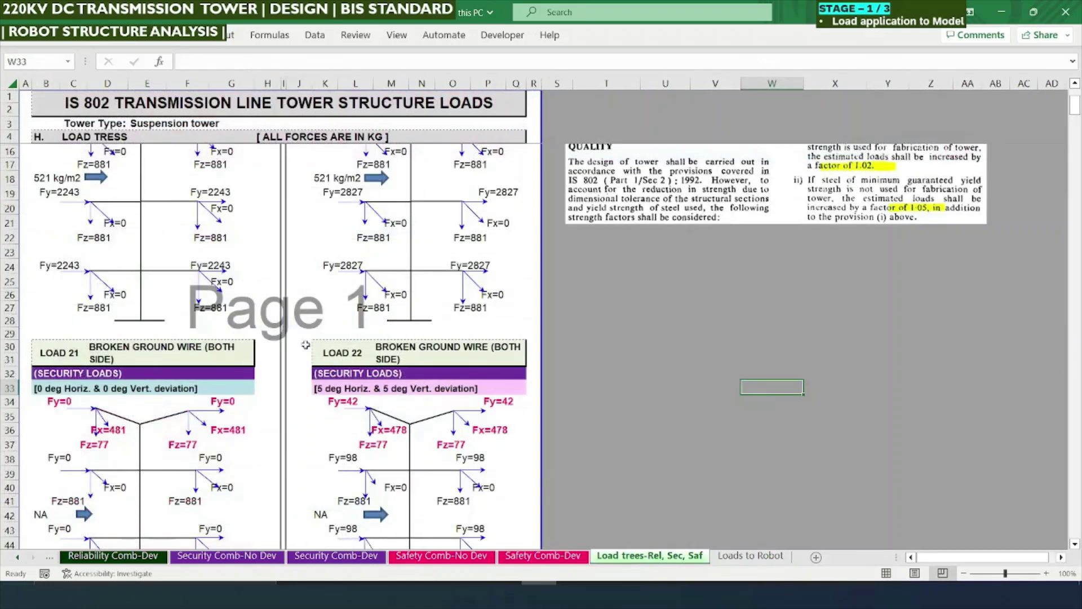
{"action": "scroll", "coordinate": [136, 231], "scroll_direction": "up", "scroll_amount": 4}
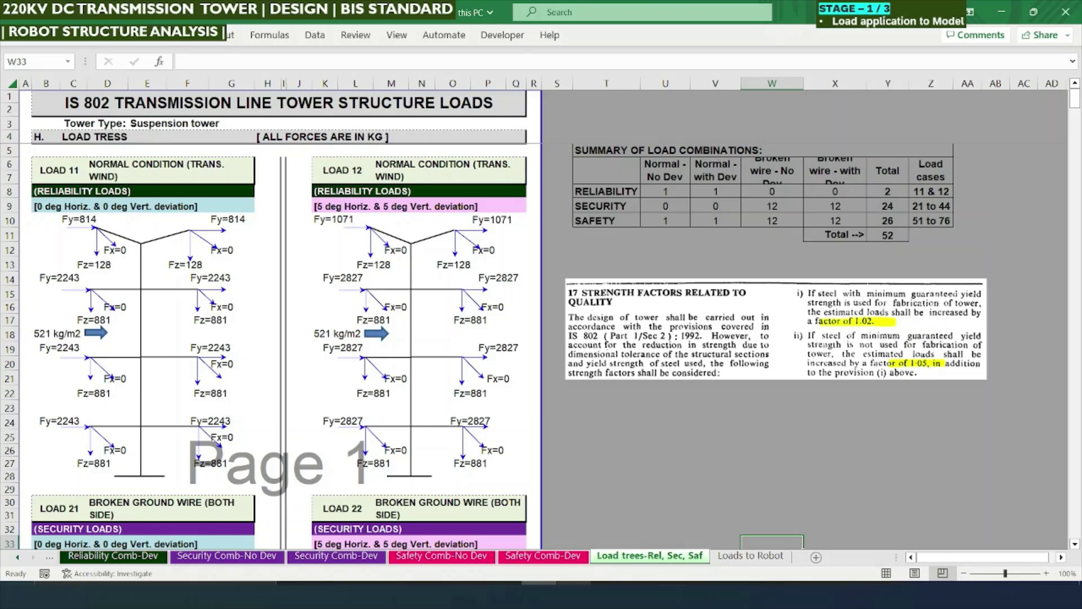
{"action": "left_click", "coordinate": [589, 581]}
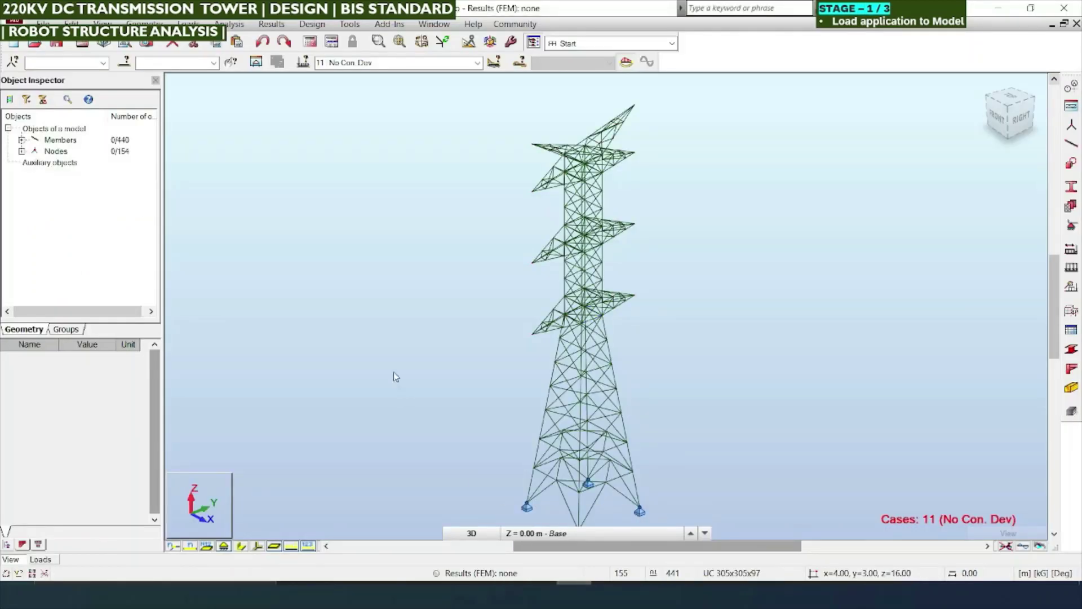
Label all tower nodes with numbers and show the tower zoomed in from the RIGHT elevation
{"action": "middle_click_drag", "start_coordinate": [311, 305], "coordinate": [287, 300]}
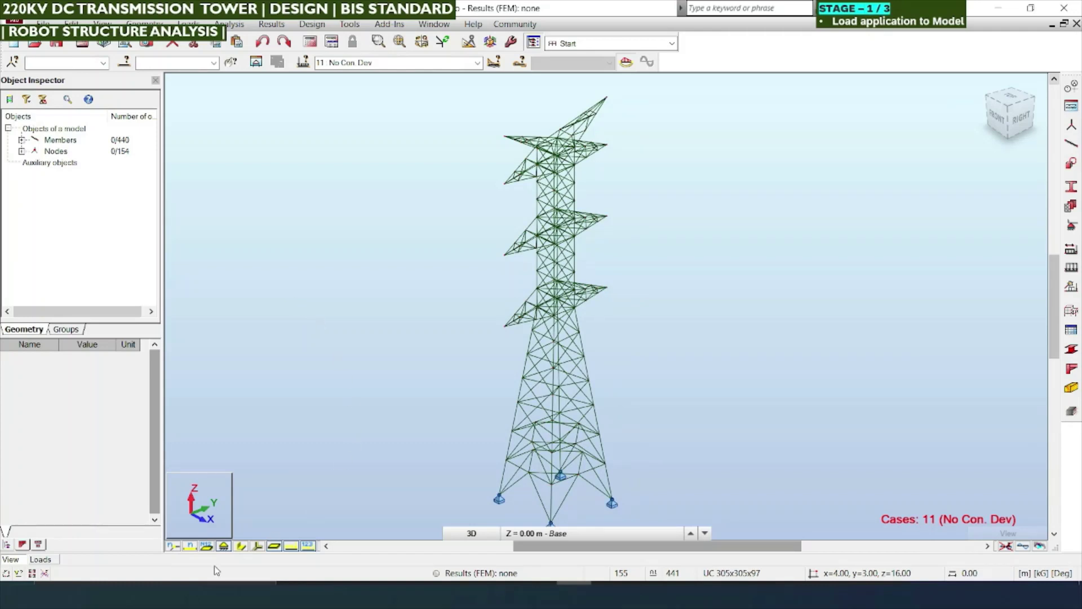
{"action": "left_click", "coordinate": [173, 547]}
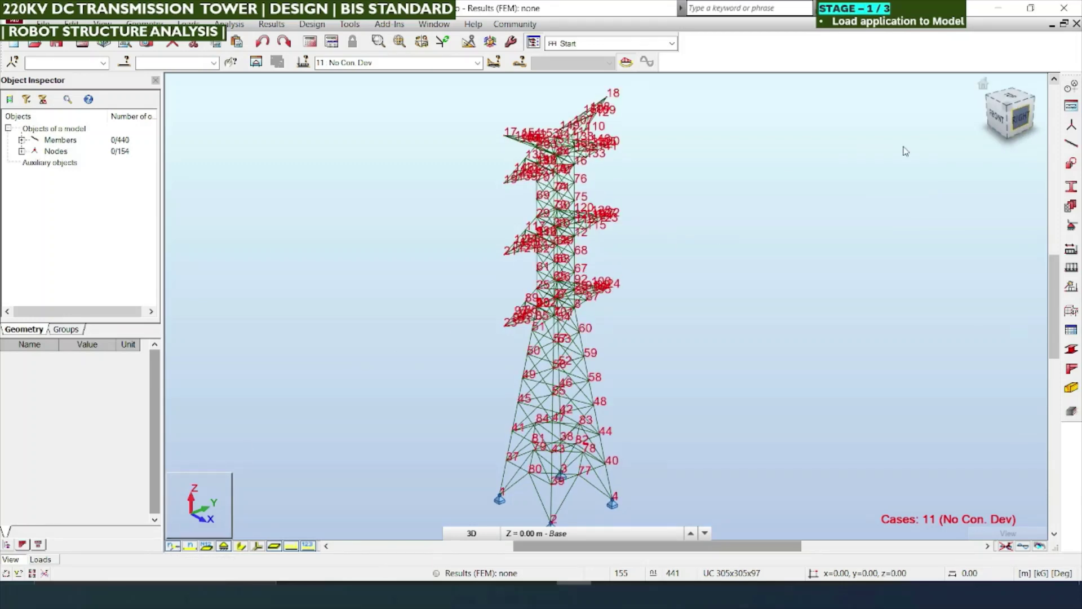
{"action": "left_click", "coordinate": [1020, 119]}
{"action": "scroll", "coordinate": [556, 288], "scroll_direction": "up", "scroll_amount": 3}
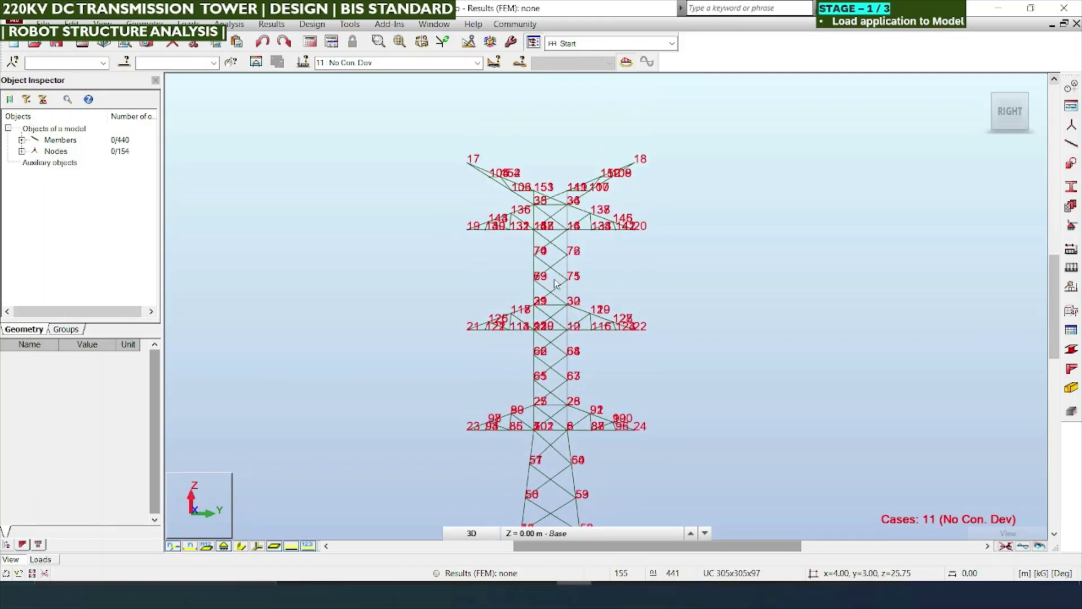
{"action": "scroll", "coordinate": [556, 283], "scroll_direction": "up", "scroll_amount": 1}
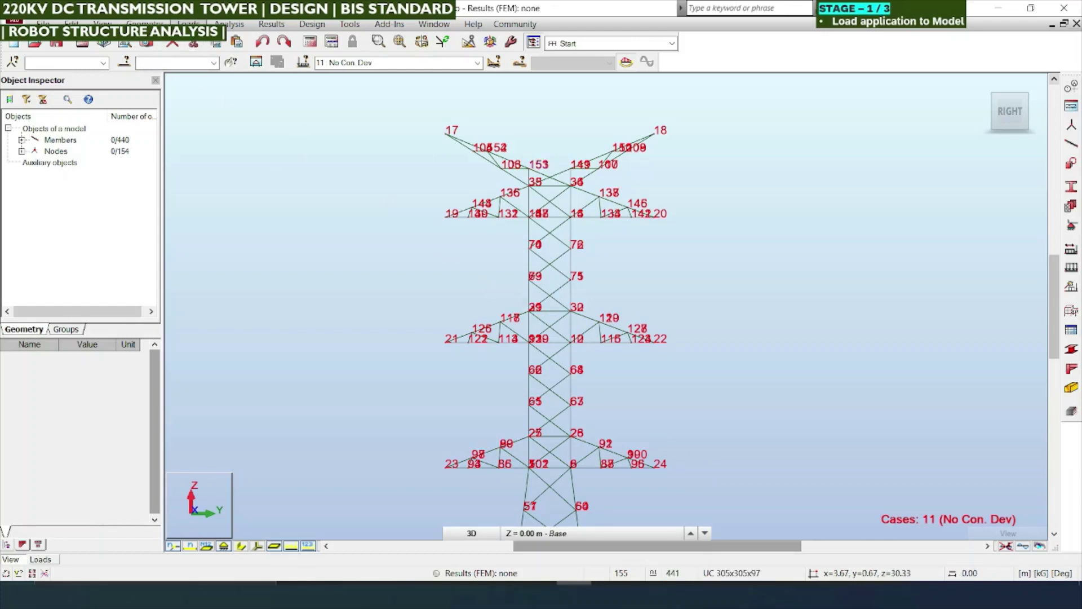
Open the Load Table, scroll past load line 440 and start a new empty row
{"action": "left_click", "coordinate": [188, 24]}
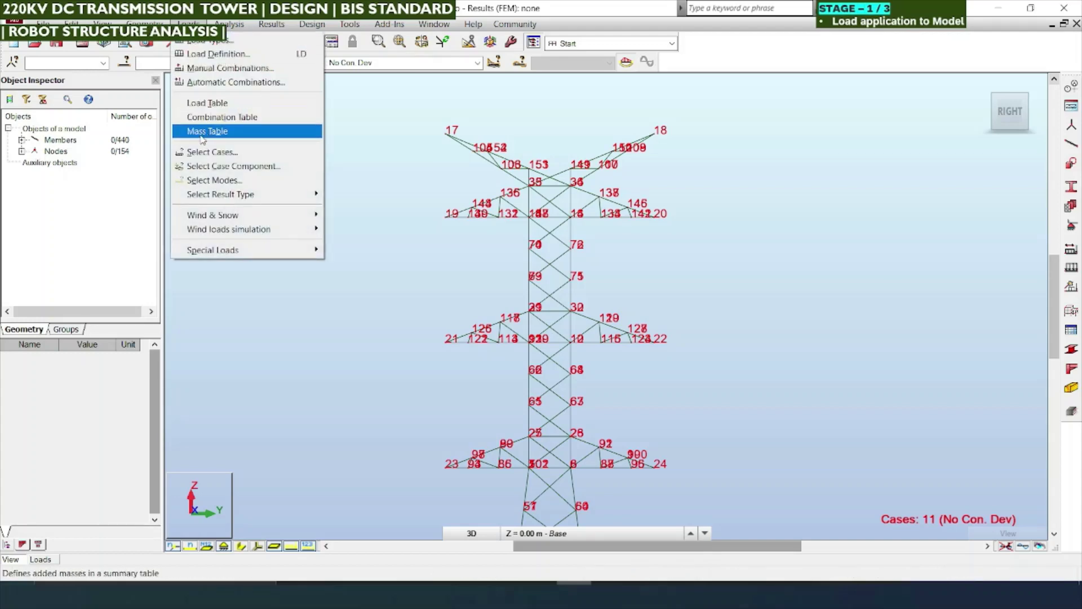
{"action": "left_click", "coordinate": [207, 107]}
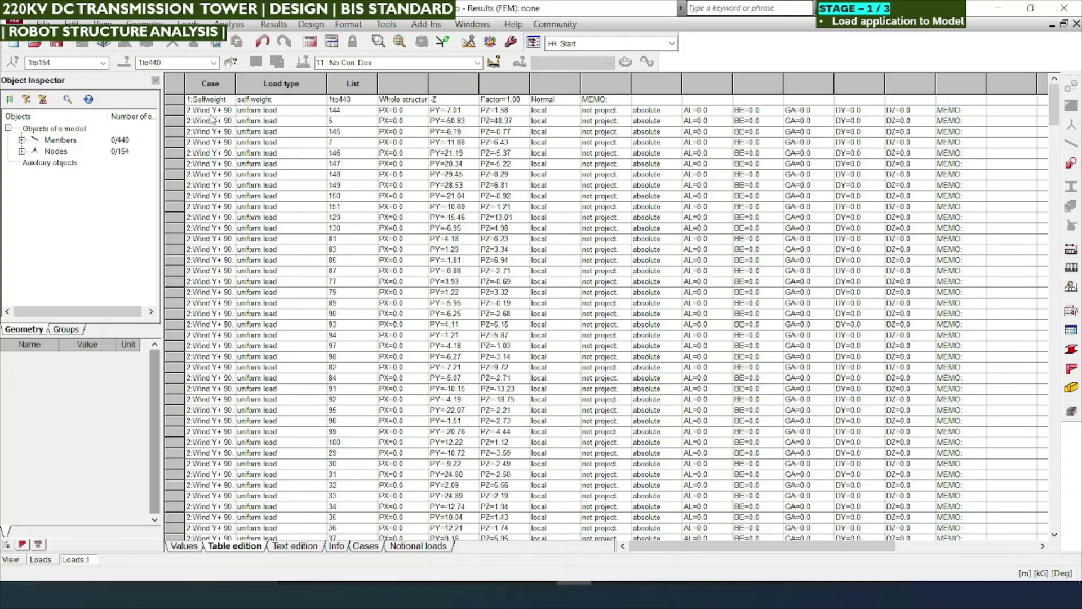
{"action": "scroll", "coordinate": [212, 119], "scroll_direction": "down", "scroll_amount": 15}
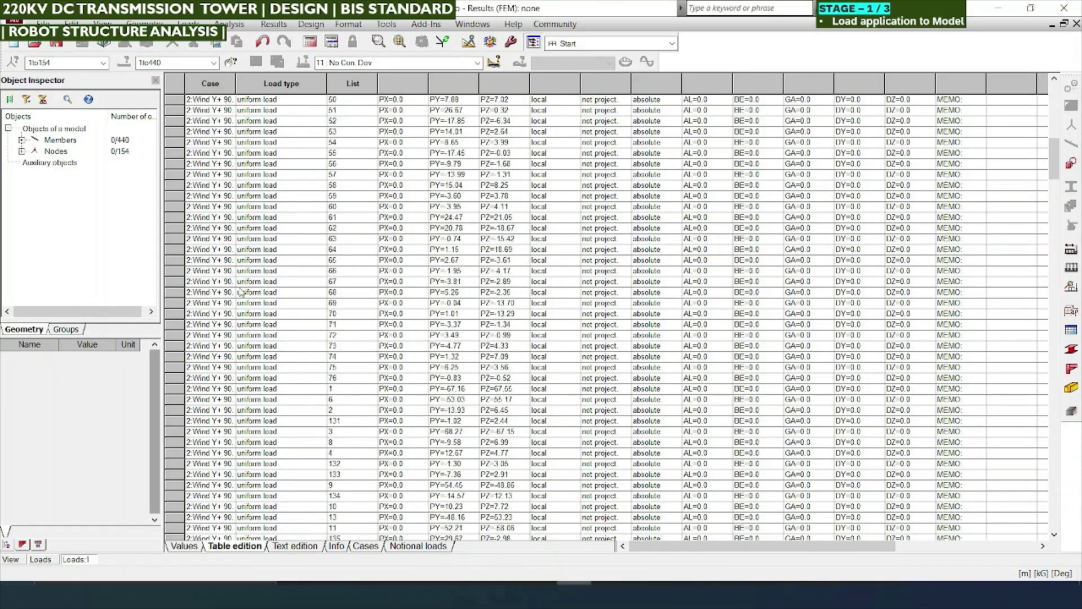
{"action": "scroll", "coordinate": [234, 317], "scroll_direction": "down", "scroll_amount": 20}
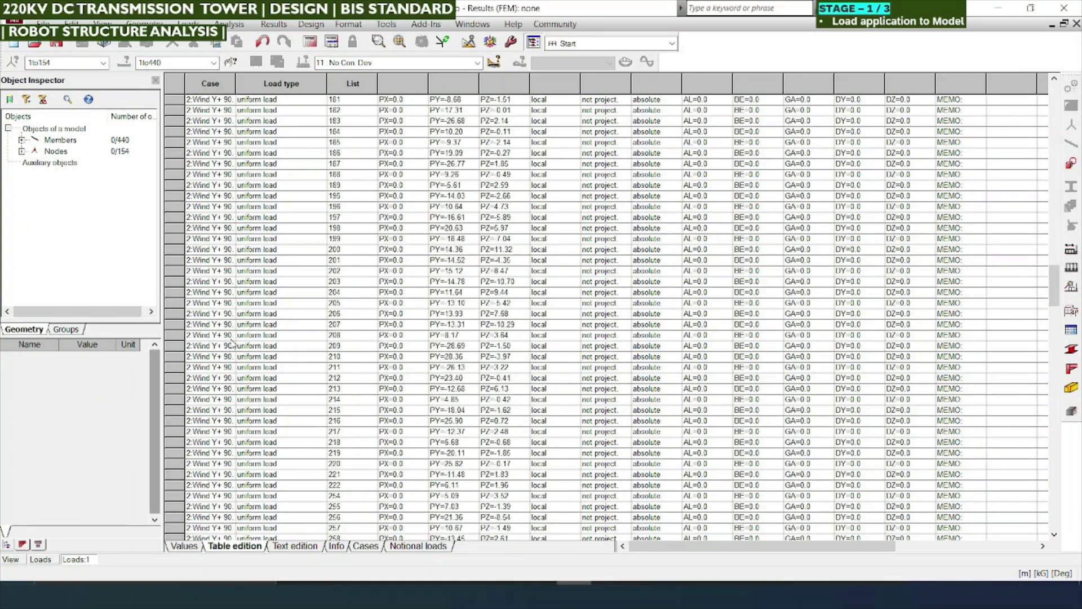
{"action": "scroll", "coordinate": [240, 354], "scroll_direction": "down", "scroll_amount": 16}
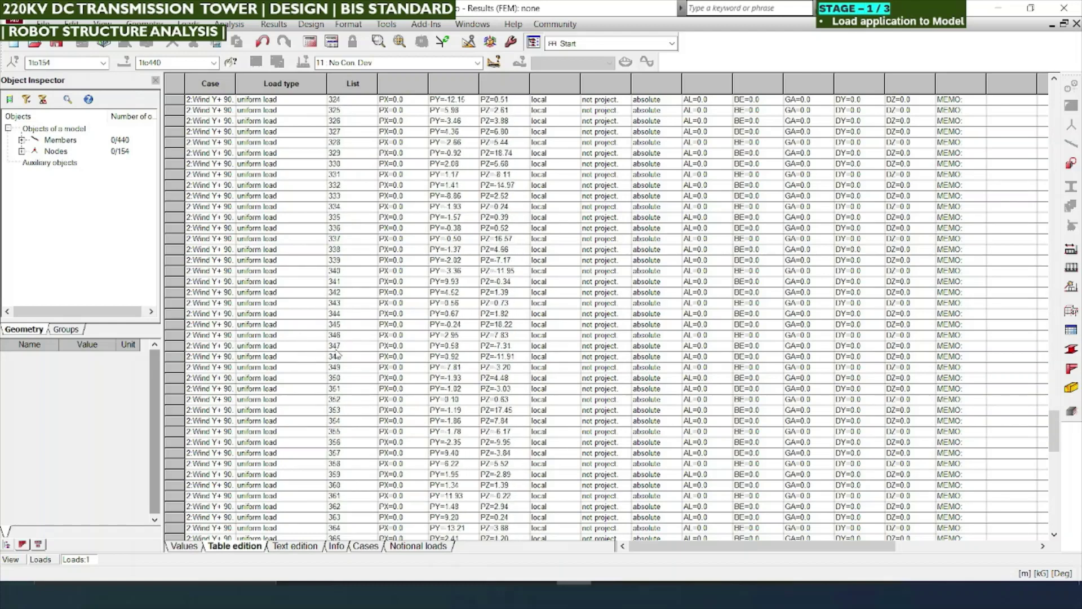
{"action": "scroll", "coordinate": [337, 366], "scroll_direction": "down", "scroll_amount": 5}
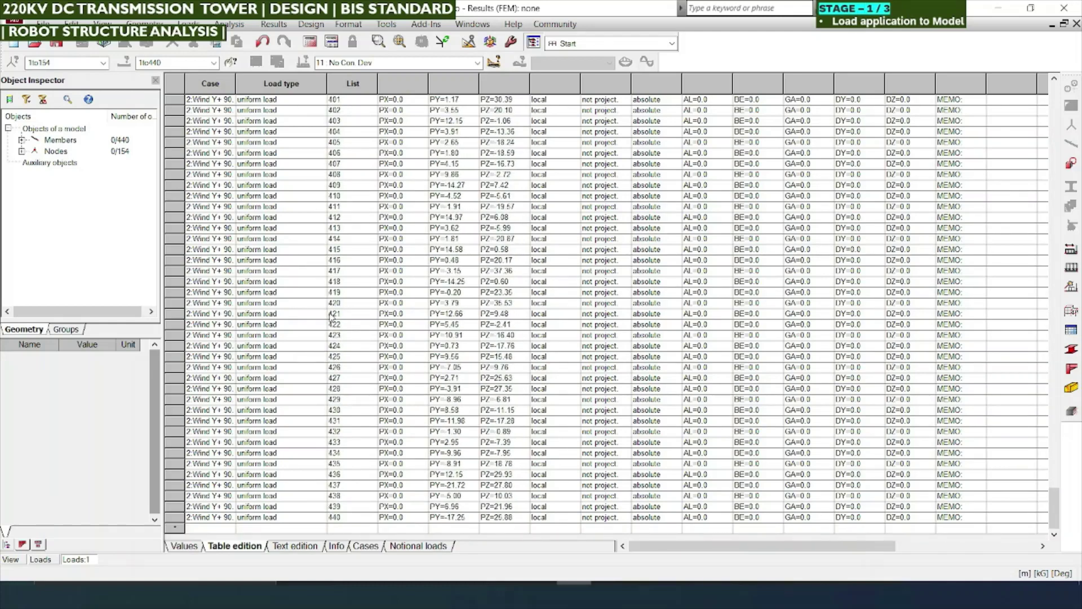
{"action": "left_click", "coordinate": [212, 529]}
Set the new row to case 11:No Con. Dev with load type nodal force
{"action": "left_click", "coordinate": [230, 528]}
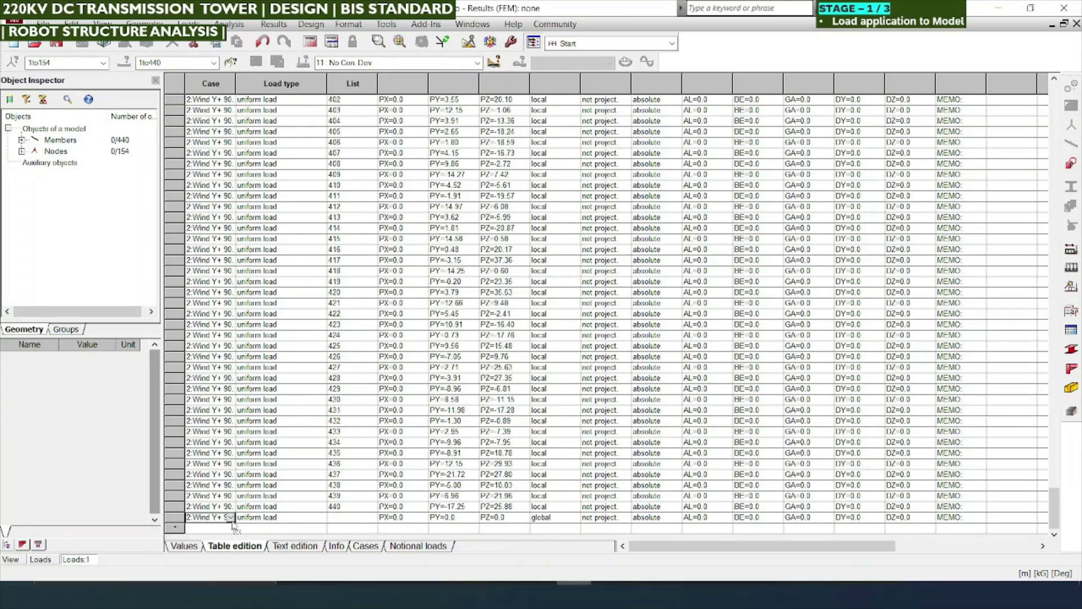
{"action": "left_click", "coordinate": [230, 517]}
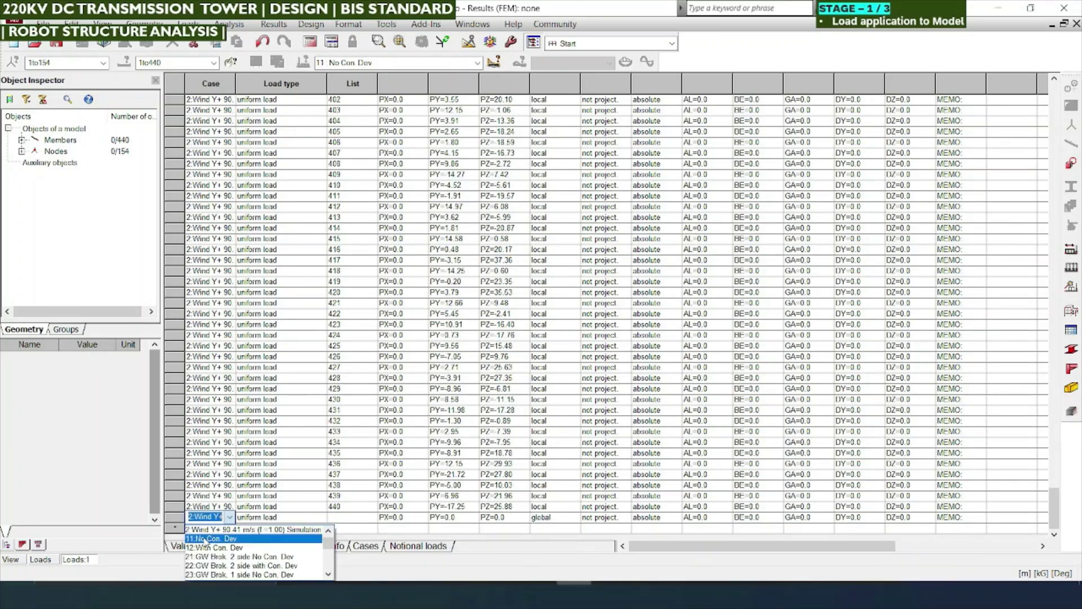
{"action": "left_click", "coordinate": [209, 539]}
{"action": "left_click", "coordinate": [271, 517]}
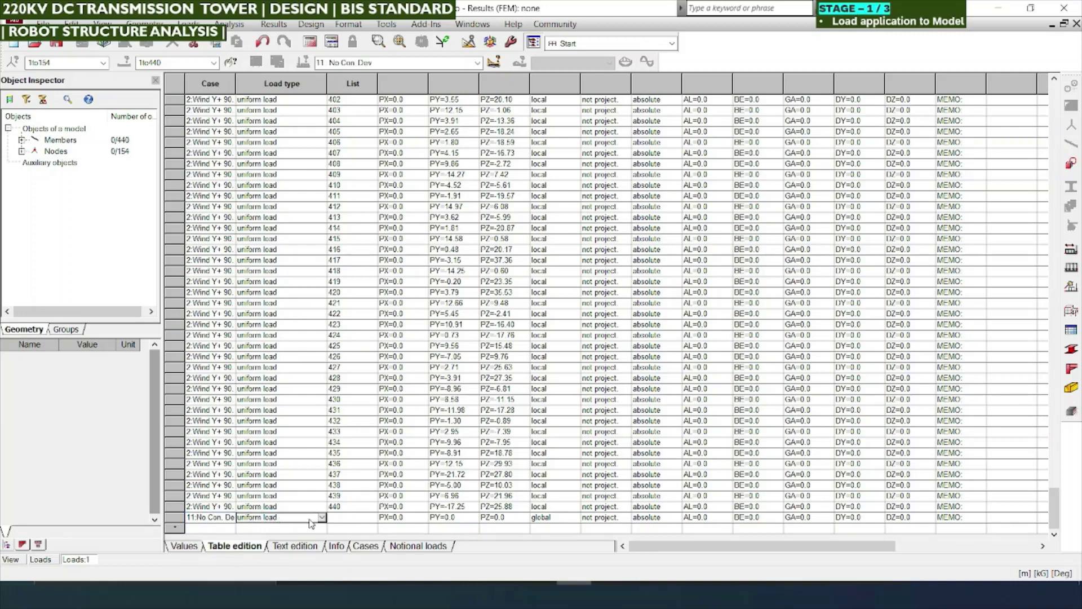
{"action": "left_click", "coordinate": [321, 518]}
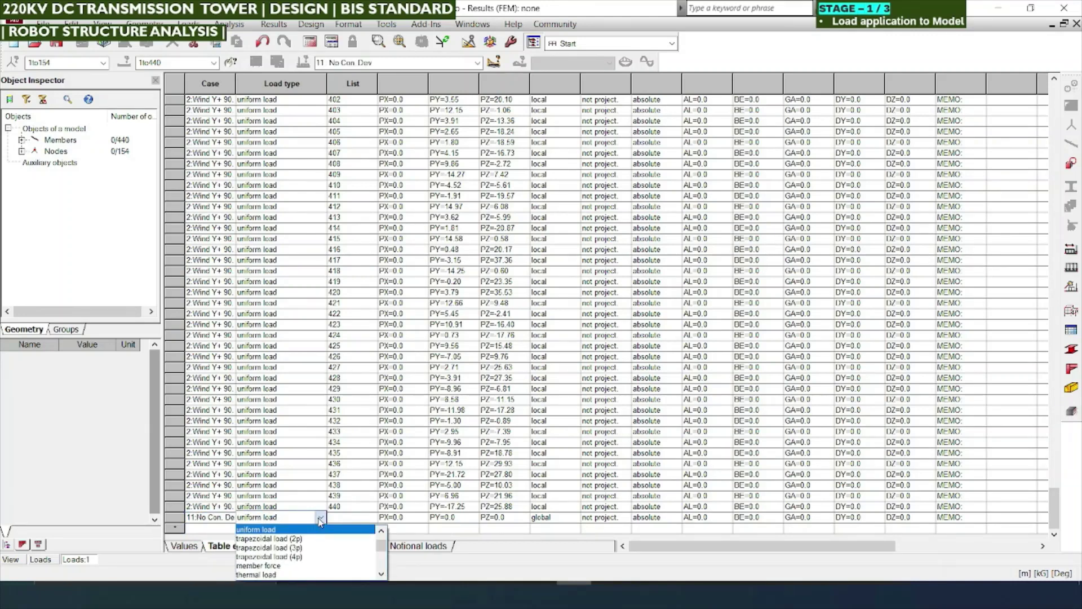
{"action": "scroll", "coordinate": [298, 547], "scroll_direction": "up", "scroll_amount": 1}
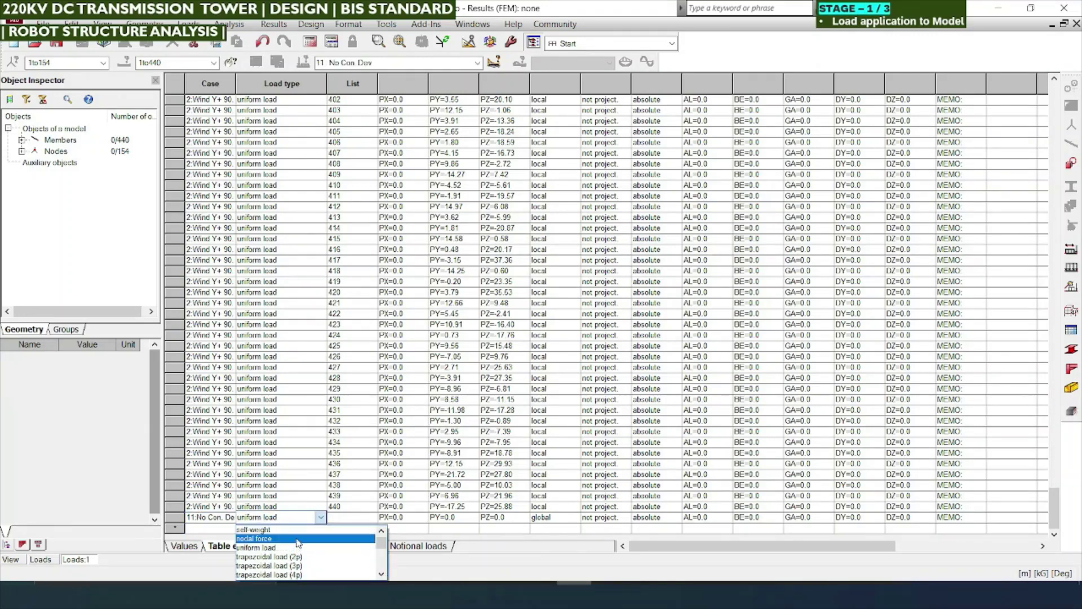
{"action": "left_click", "coordinate": [299, 539]}
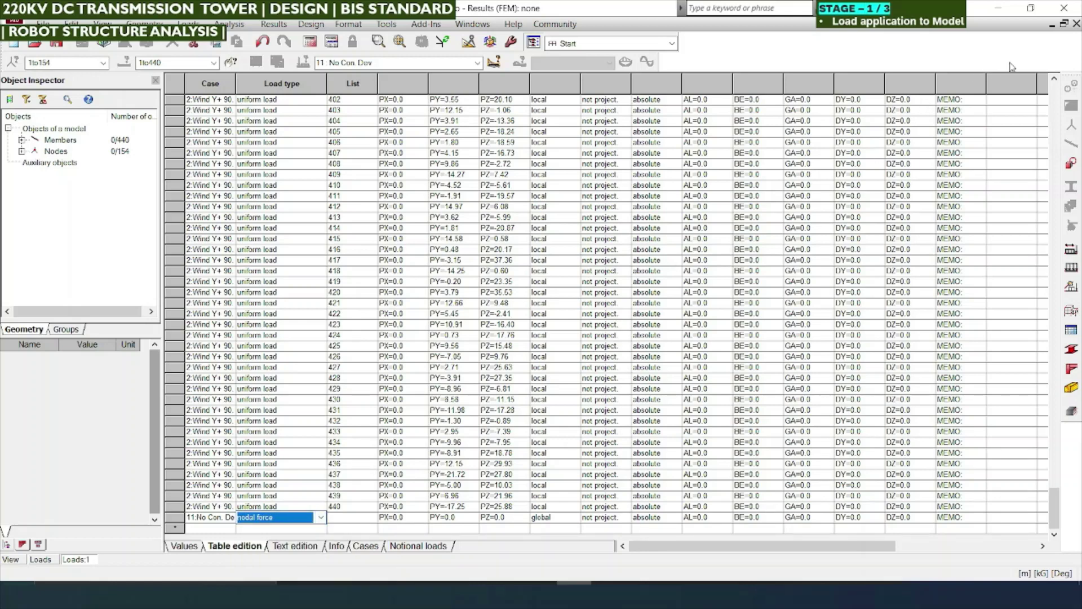
Restore the load table to a window, close the extra table and bring the tower view forward
{"action": "left_click", "coordinate": [1064, 24]}
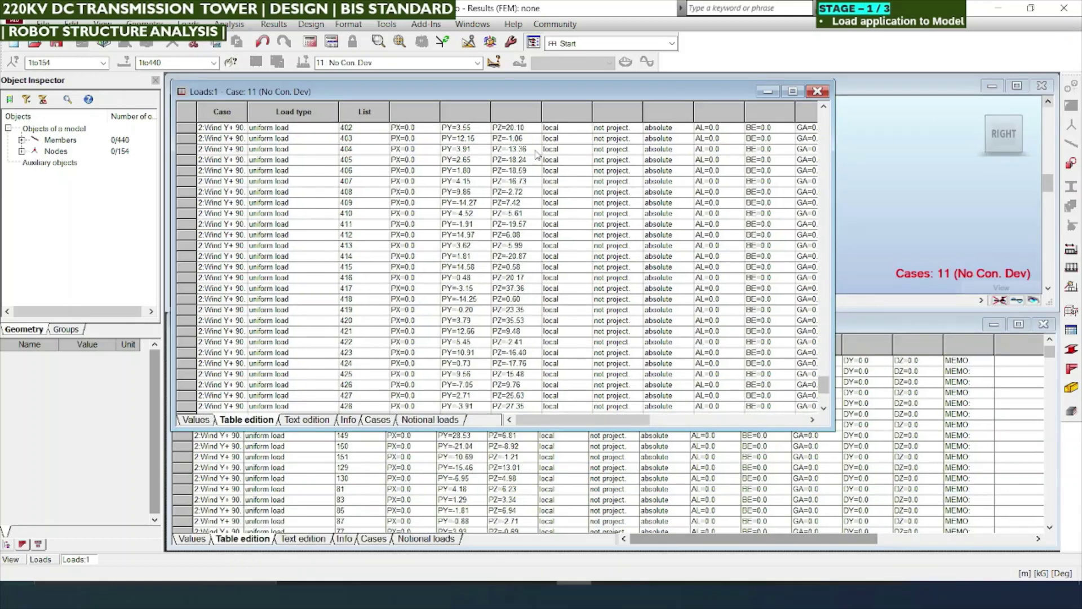
{"action": "left_click", "coordinate": [1043, 324]}
{"action": "left_click", "coordinate": [868, 86]}
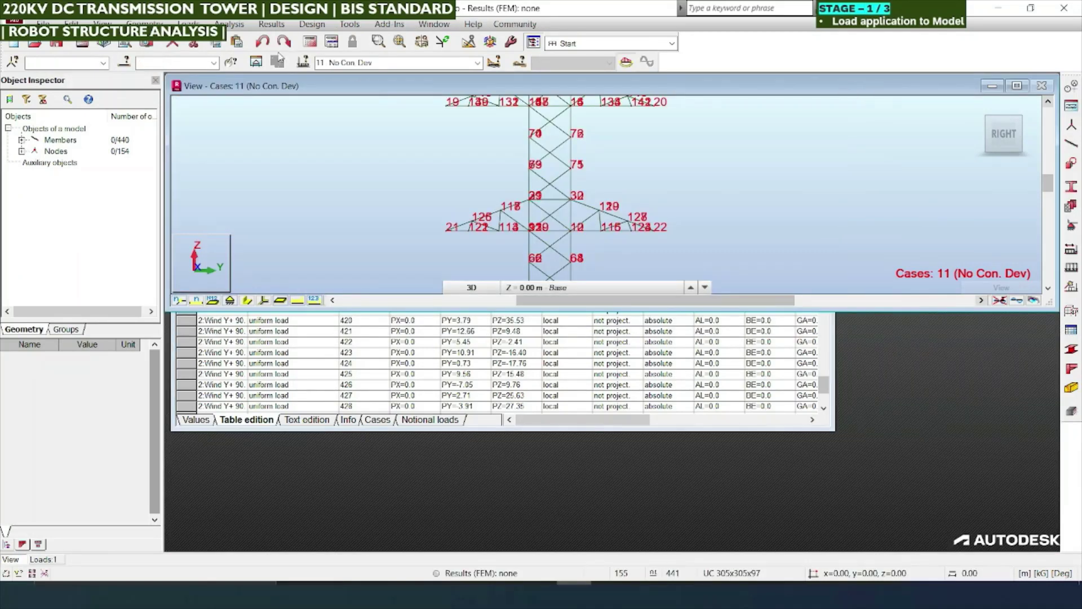
{"action": "left_click", "coordinate": [435, 24]}
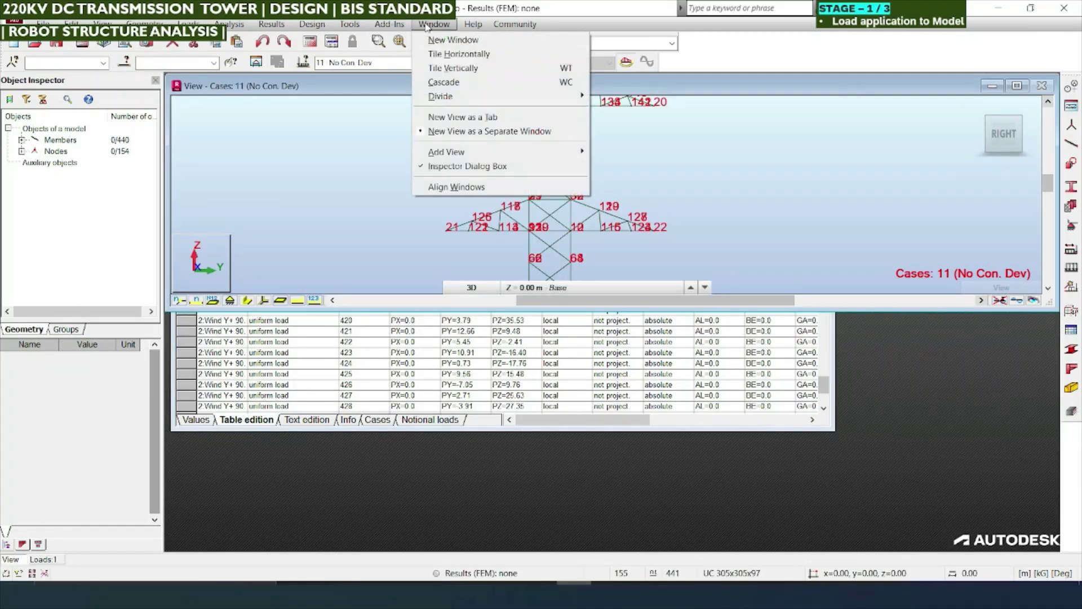
Tile the tower view and load table horizontally, with the table scrolled to its end
{"action": "left_click", "coordinate": [442, 55]}
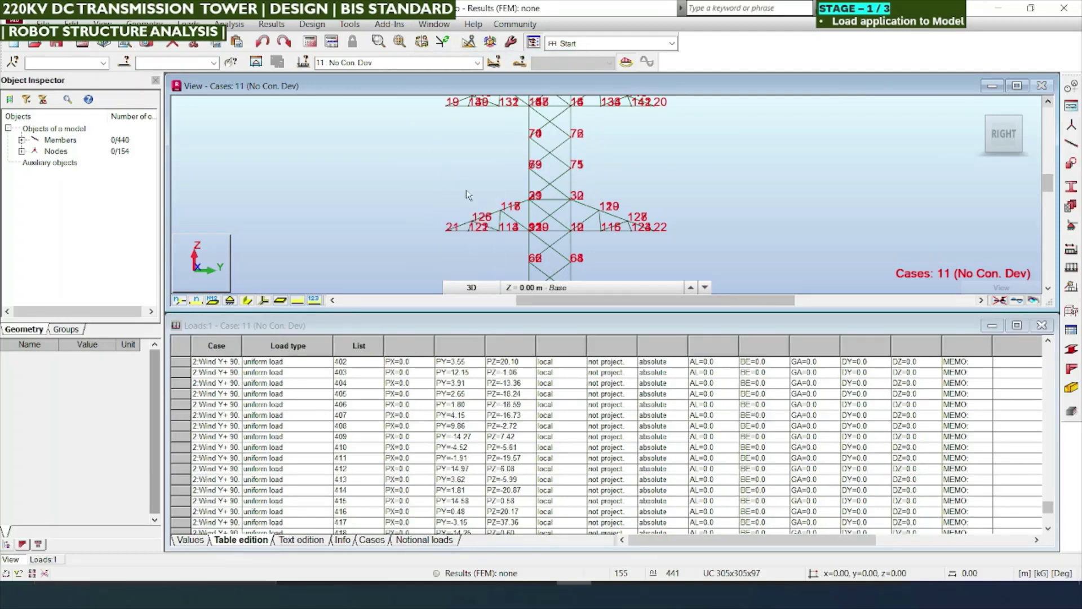
{"action": "scroll", "coordinate": [466, 192], "scroll_direction": "down", "scroll_amount": 3}
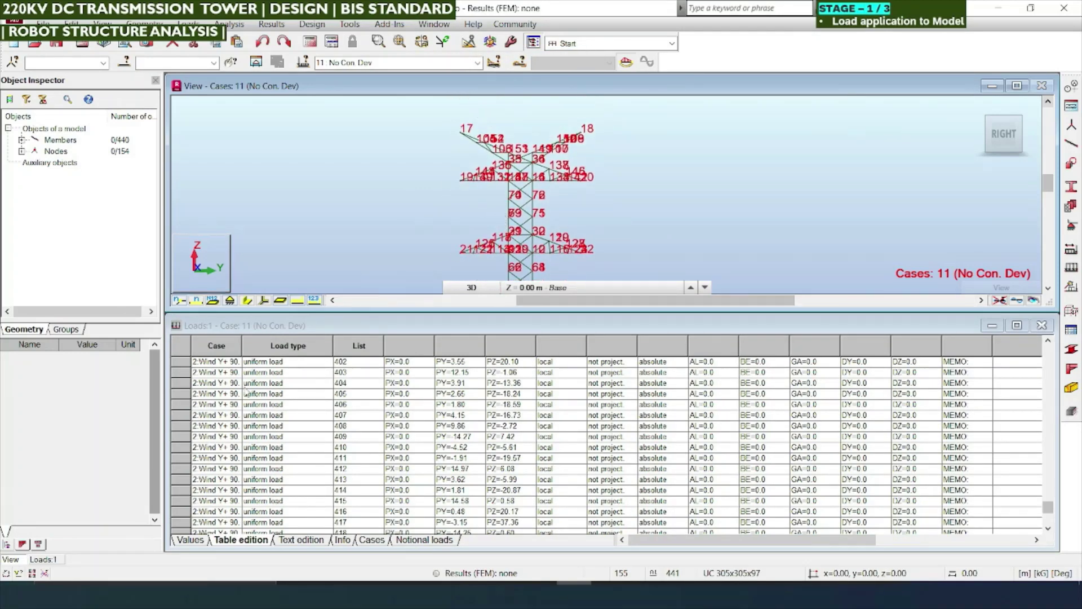
{"action": "scroll", "coordinate": [959, 395], "scroll_direction": "down", "scroll_amount": 8}
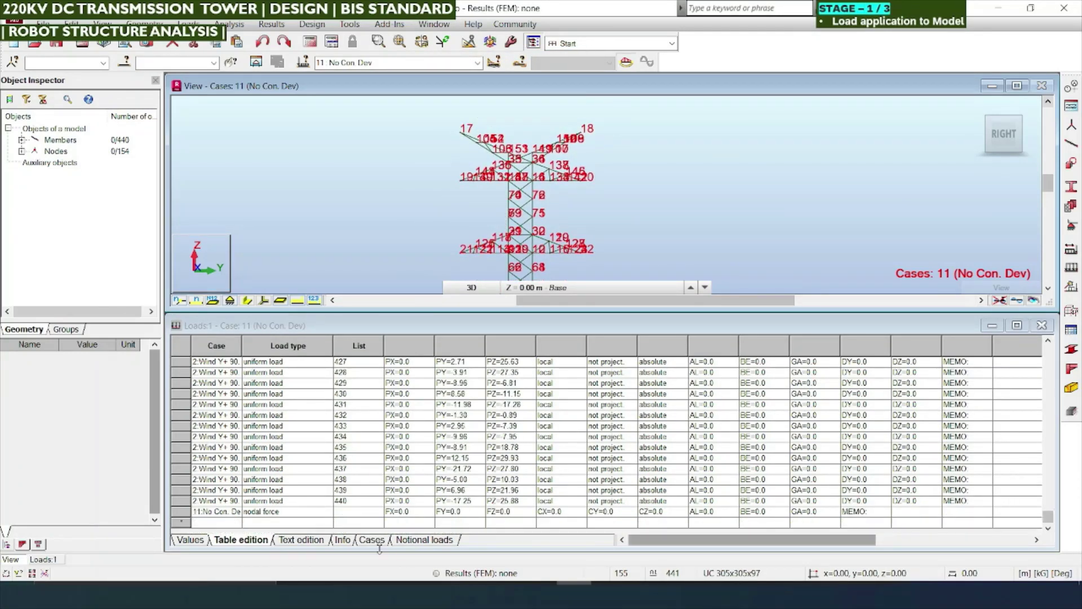
Enter nodes 17 18 in the List cell of the case 11 nodal force row
{"action": "left_click", "coordinate": [294, 513]}
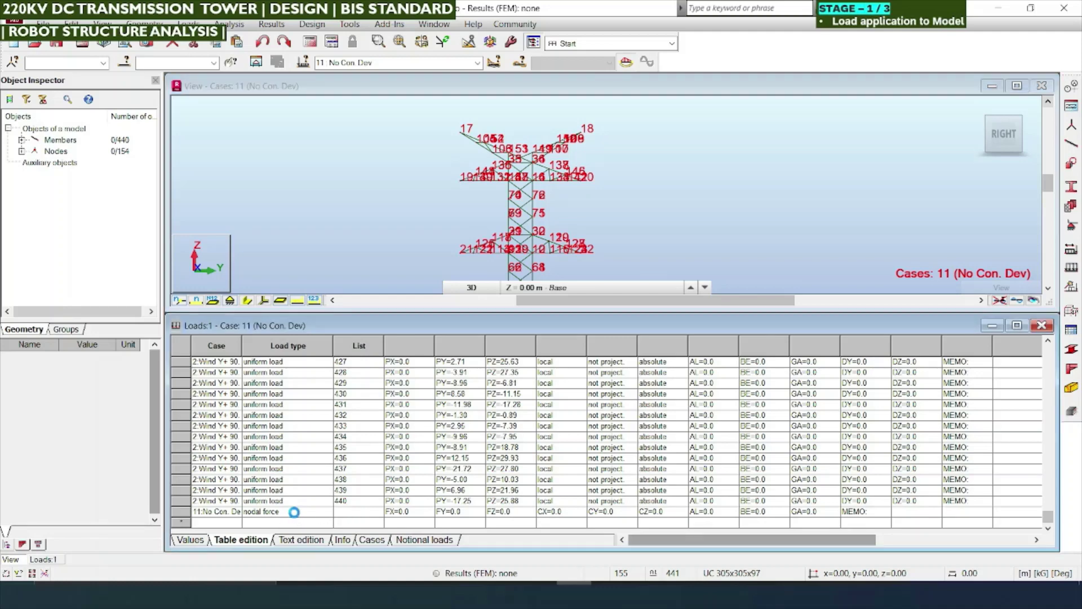
{"action": "left_click", "coordinate": [355, 514]}
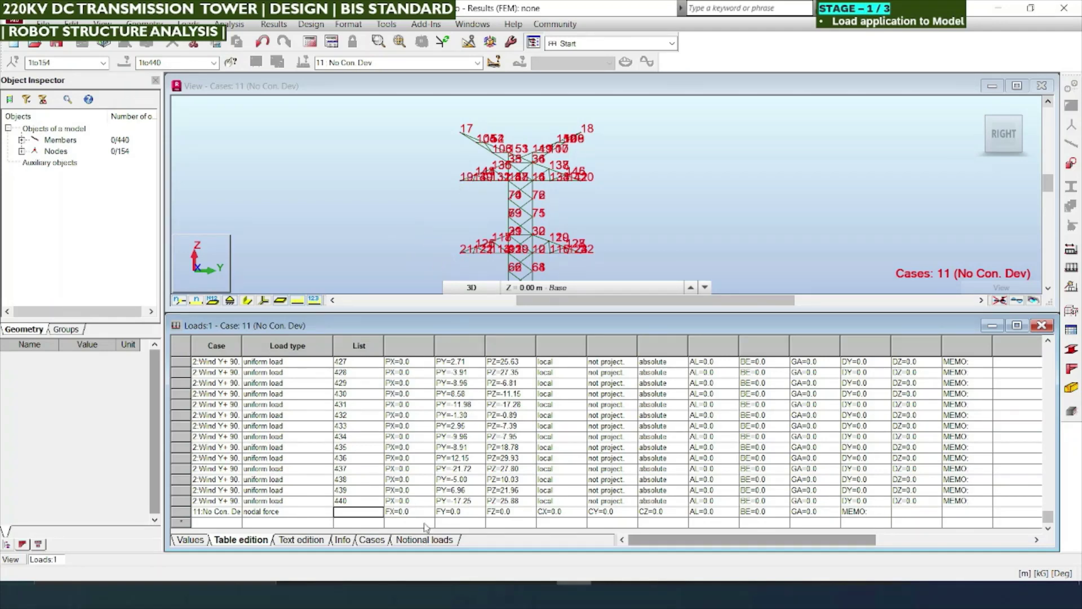
{"action": "type", "text": "17 18"}
{"action": "key", "text": "Tab"}
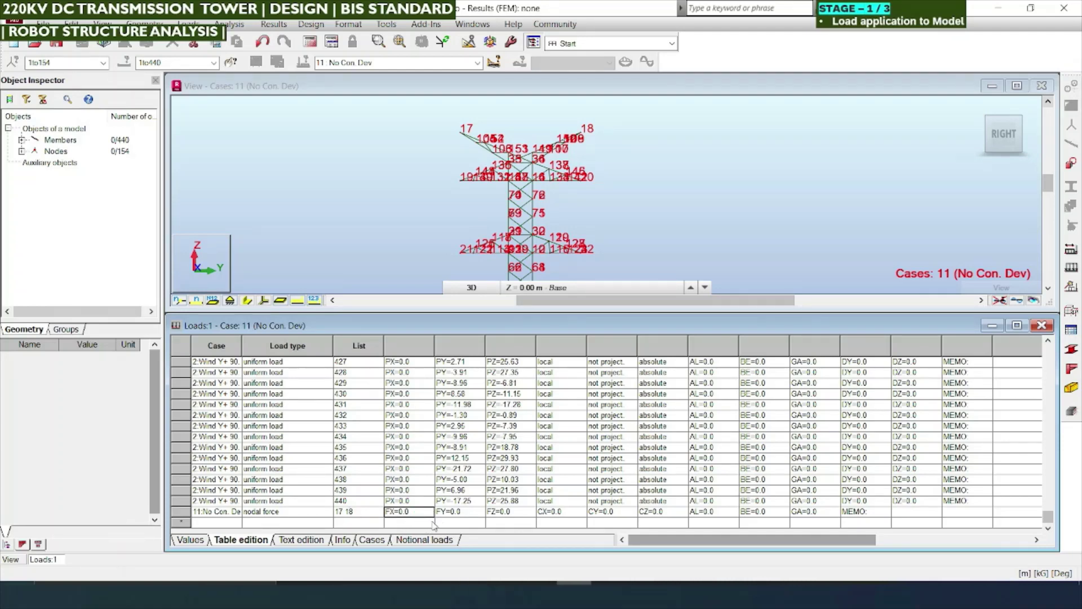
{"action": "left_click", "coordinate": [538, 587]}
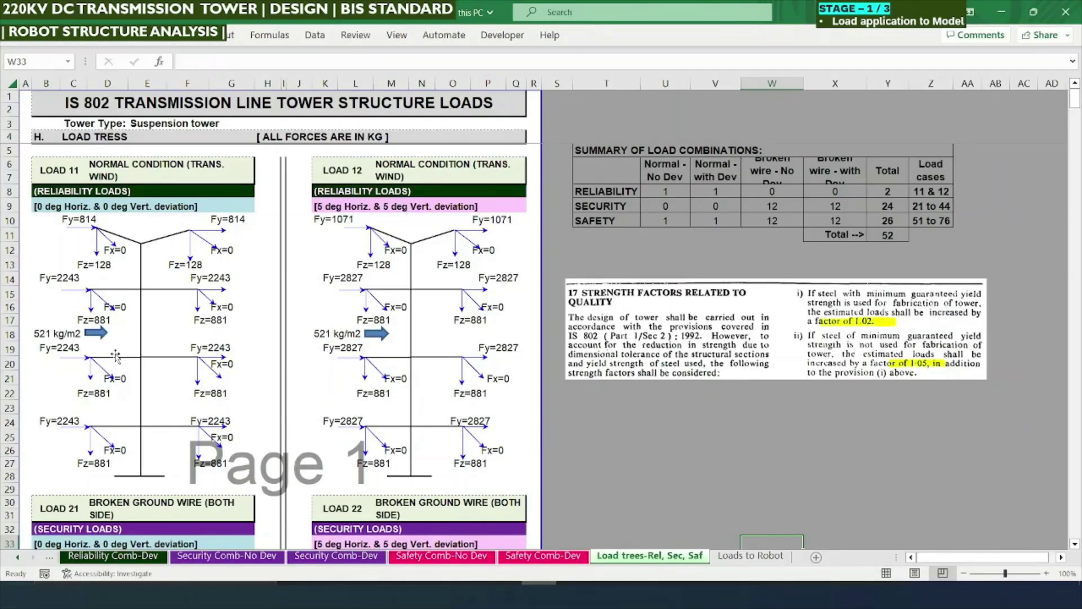
Check the Load 11 top-arm formulas for Fy=814 and Fz=128 in the load-tree sheet
{"action": "left_click", "coordinate": [52, 246]}
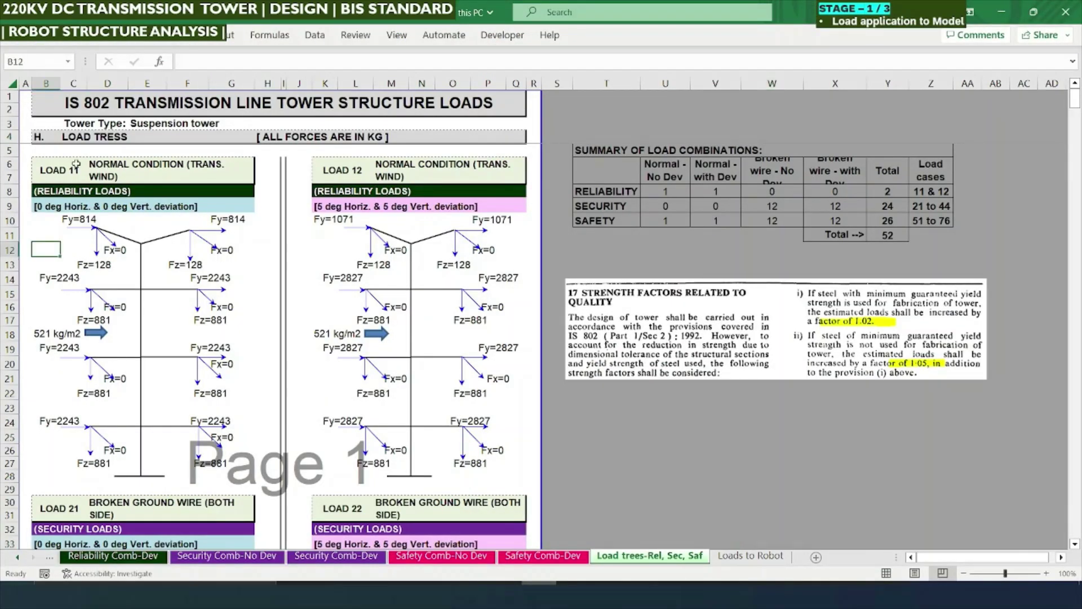
{"action": "left_click", "coordinate": [145, 180]}
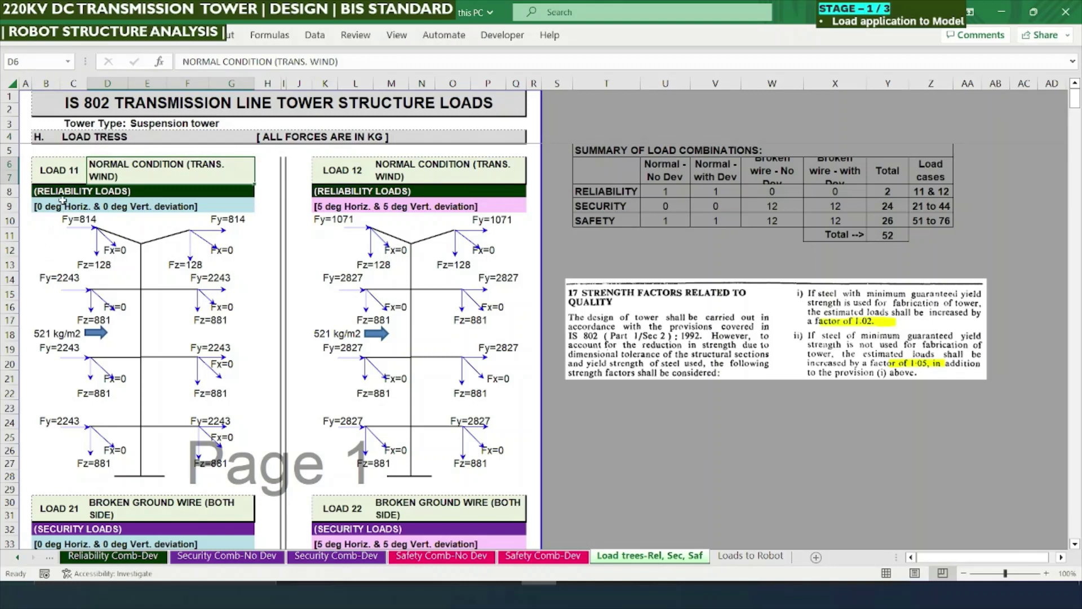
{"action": "left_click", "coordinate": [61, 249]}
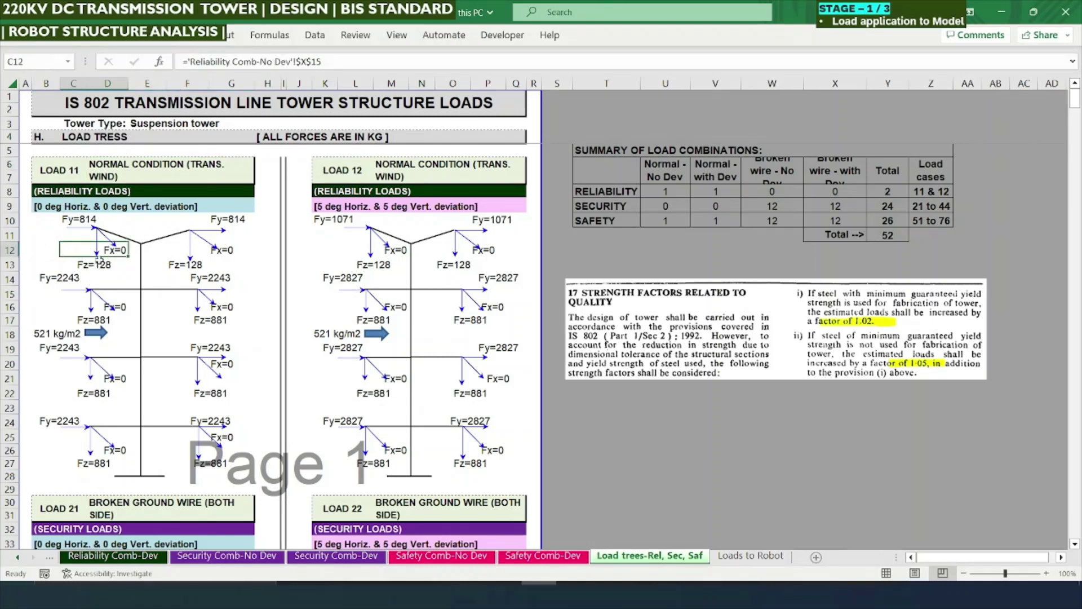
{"action": "left_click", "coordinate": [78, 220]}
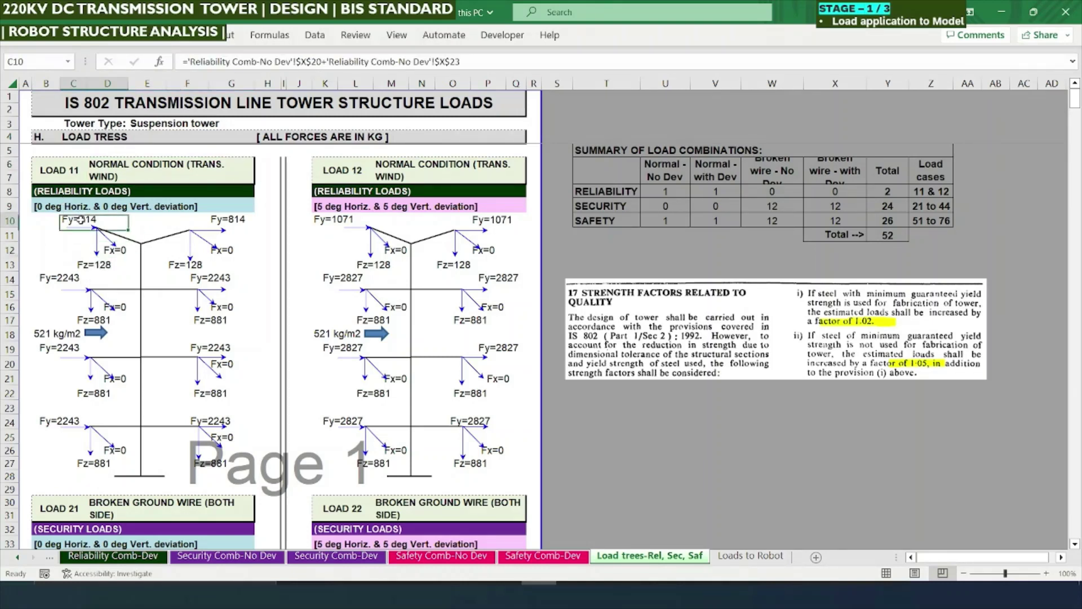
{"action": "left_click", "coordinate": [104, 268]}
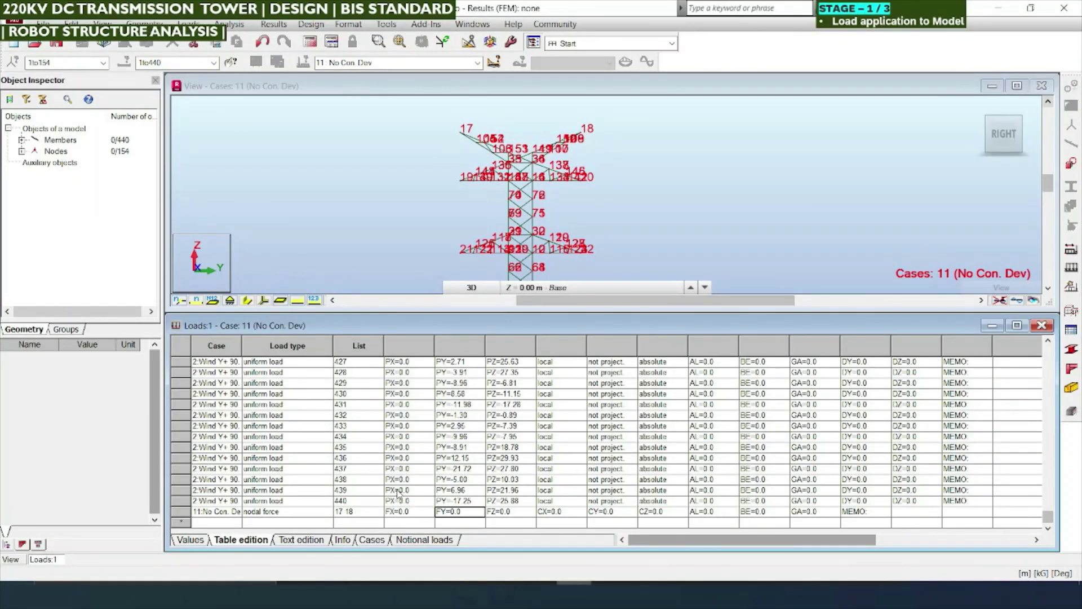
Give the nodes 17 18 force FY=814 and FZ=128
{"action": "type", "text": "814"}
{"action": "key", "text": "Tab"}
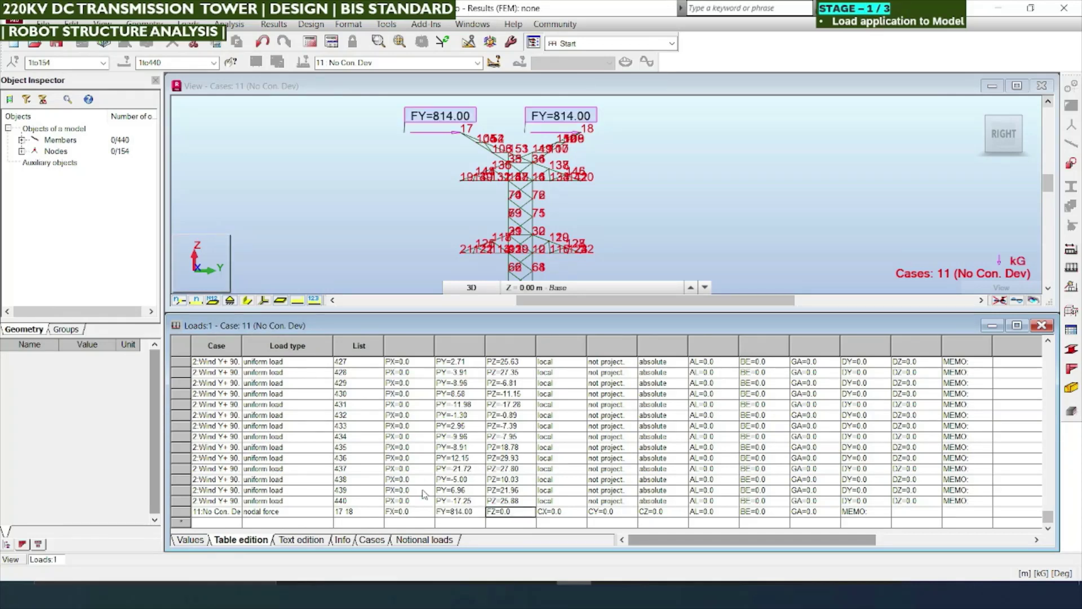
{"action": "type", "text": "128"}
{"action": "key", "text": "Tab"}
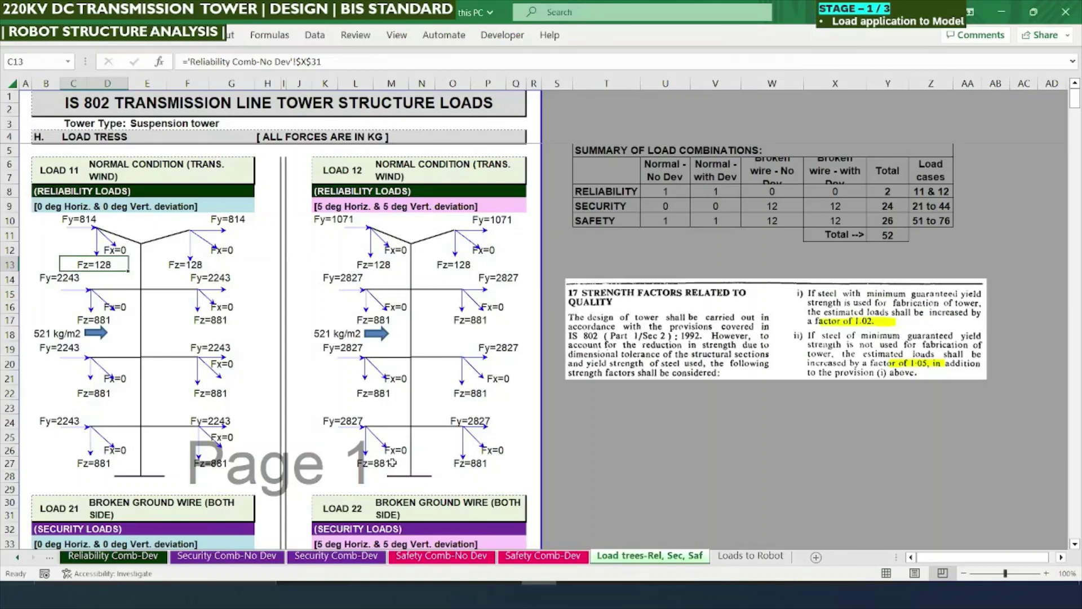
{"action": "key", "text": "alt+Tab"}
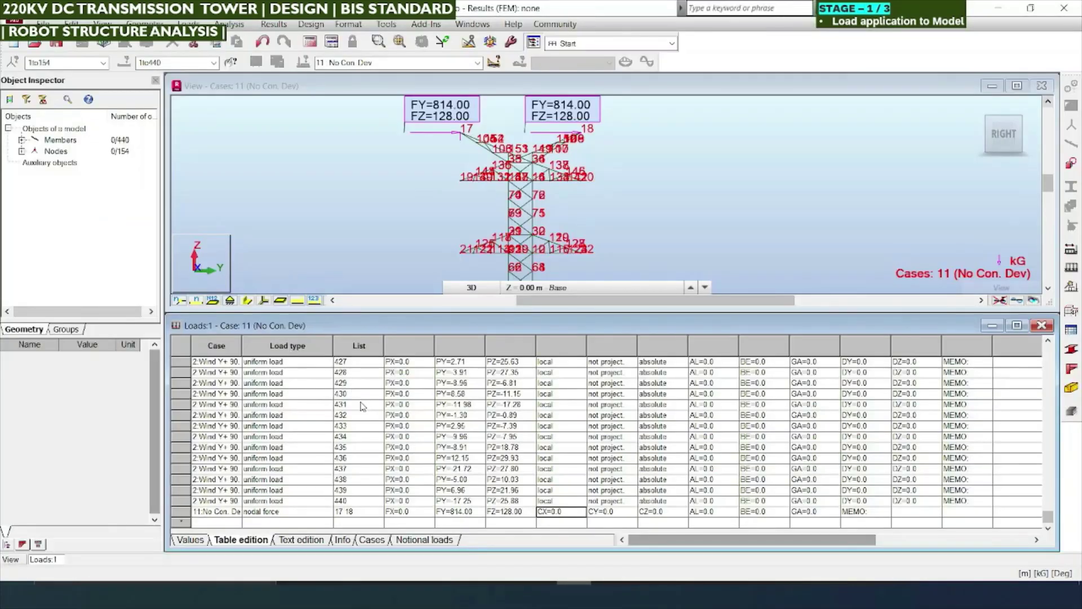
Add a second case 11 nodal force row listing nodes 19to24
{"action": "left_click", "coordinate": [219, 523]}
{"action": "left_click", "coordinate": [237, 524]}
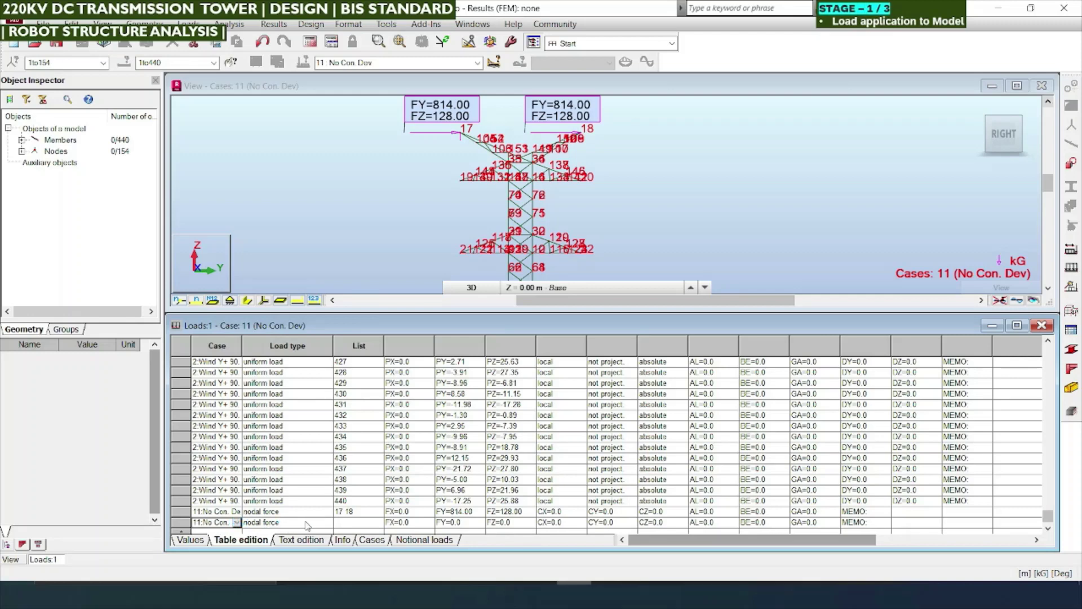
{"action": "left_click", "coordinate": [355, 524]}
{"action": "type", "text": "19TO24"}
{"action": "left_click", "coordinate": [608, 208]}
{"action": "scroll", "coordinate": [581, 205], "scroll_direction": "up", "scroll_amount": 4}
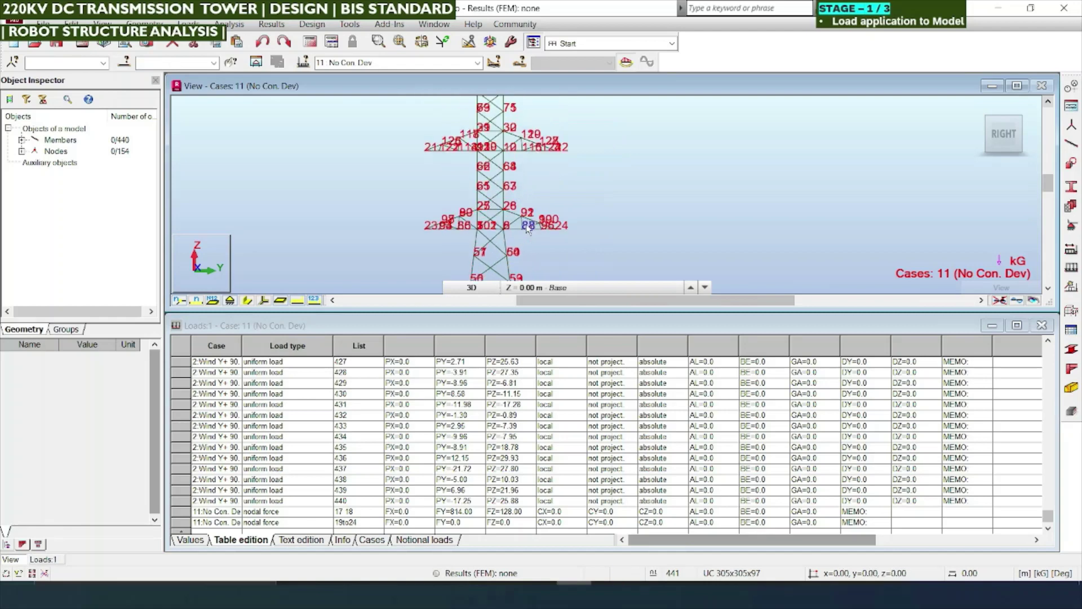
{"action": "left_click", "coordinate": [417, 523]}
{"action": "key", "text": "alt+Tab"}
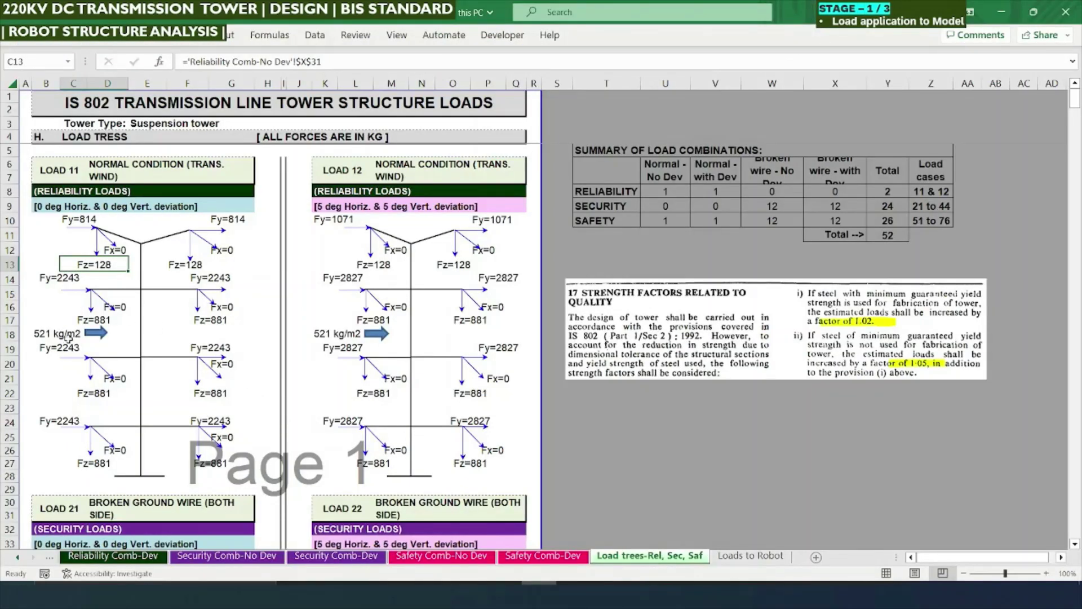
Read the formulas behind the lower-arm conductor loads Fx=0, Fy=2243 and Fz=881
{"action": "left_click_drag", "start_coordinate": [49, 280], "coordinate": [138, 426]}
{"action": "left_click", "coordinate": [127, 308]}
{"action": "left_click", "coordinate": [128, 372]}
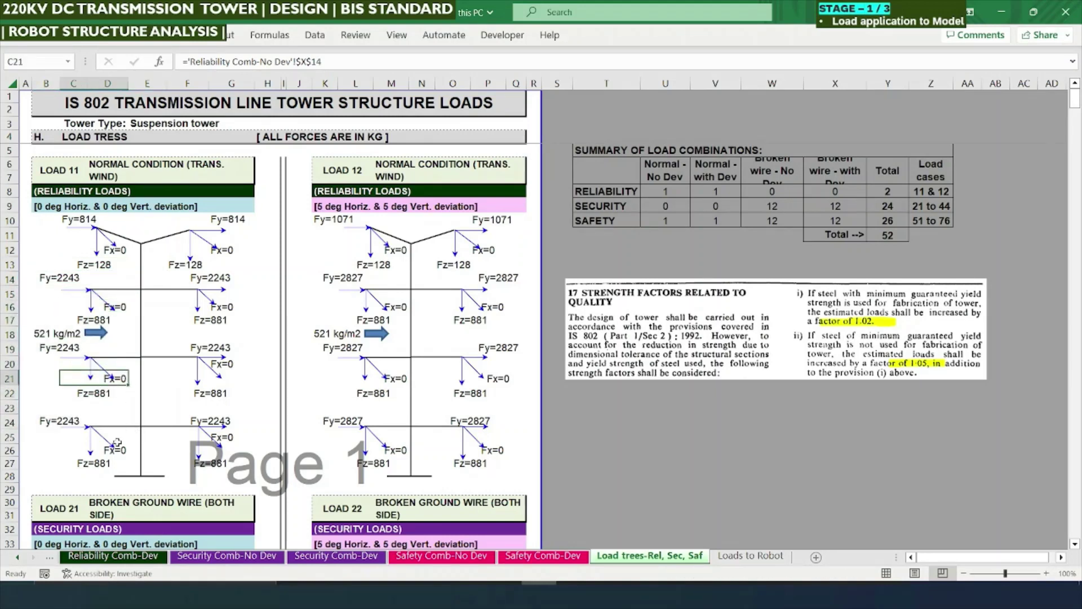
{"action": "left_click", "coordinate": [63, 280]}
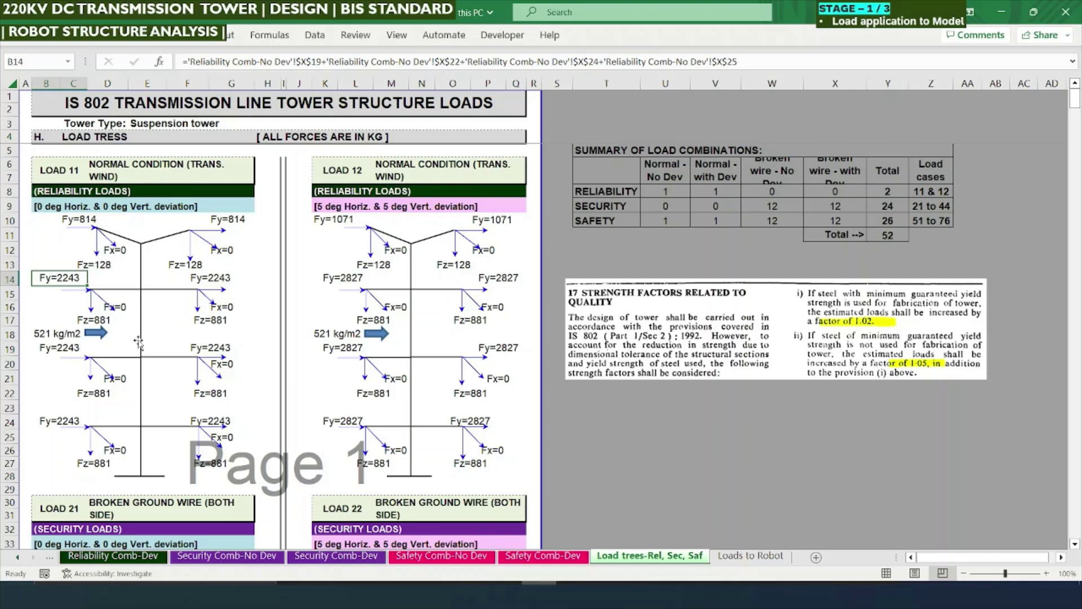
{"action": "left_click", "coordinate": [119, 318]}
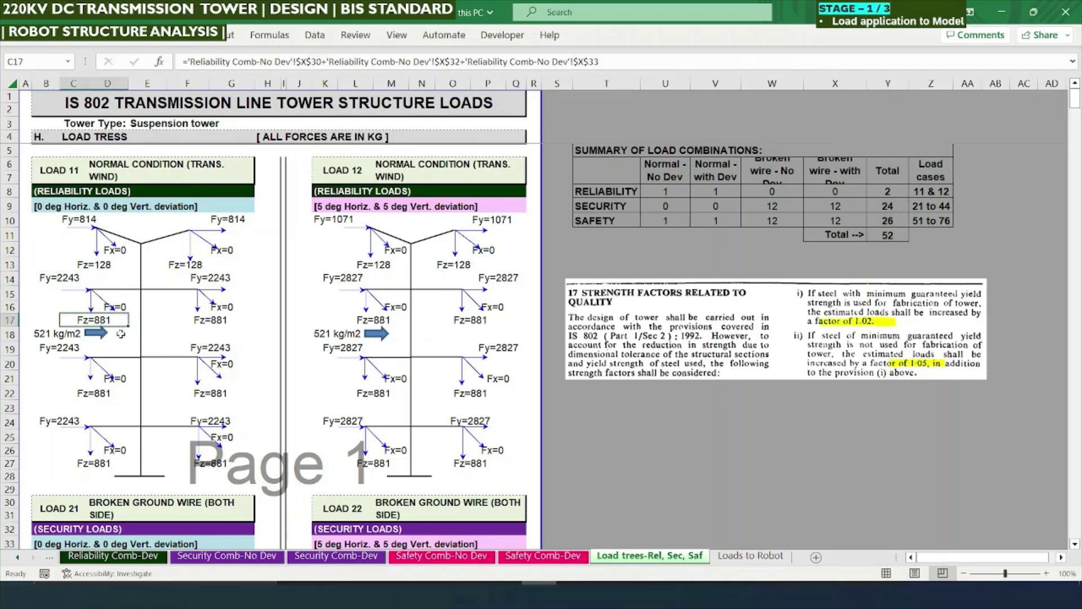
{"action": "key", "text": "alt+Tab"}
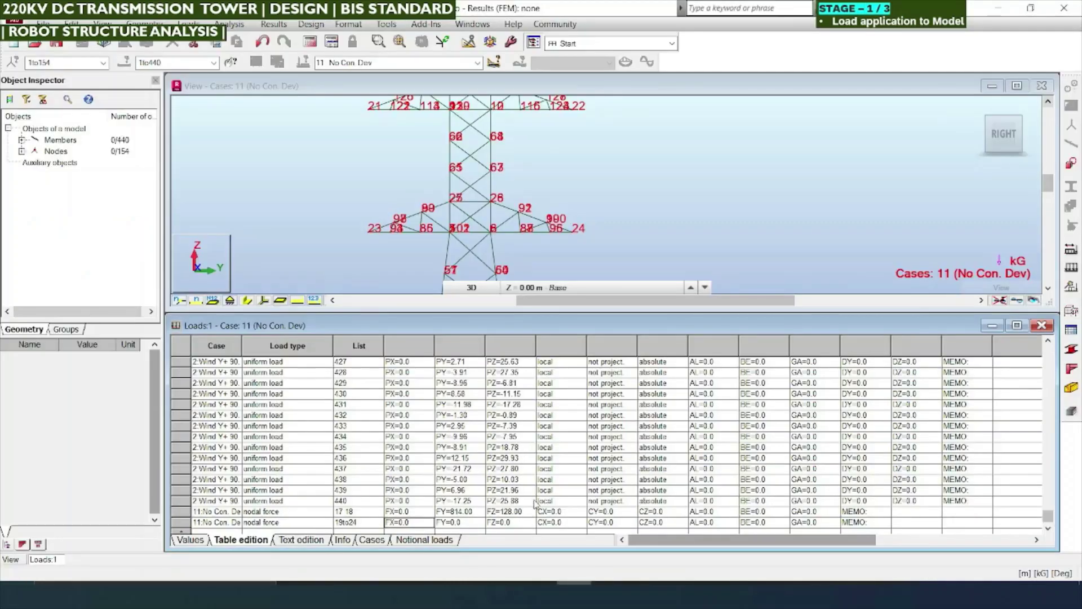
Set the 19to24 force to FY=2243 and FZ=-881, and the first force's FZ to 1128
{"action": "type", "text": "2243"}
{"action": "key", "text": "Tab"}
{"action": "type", "text": "881"}
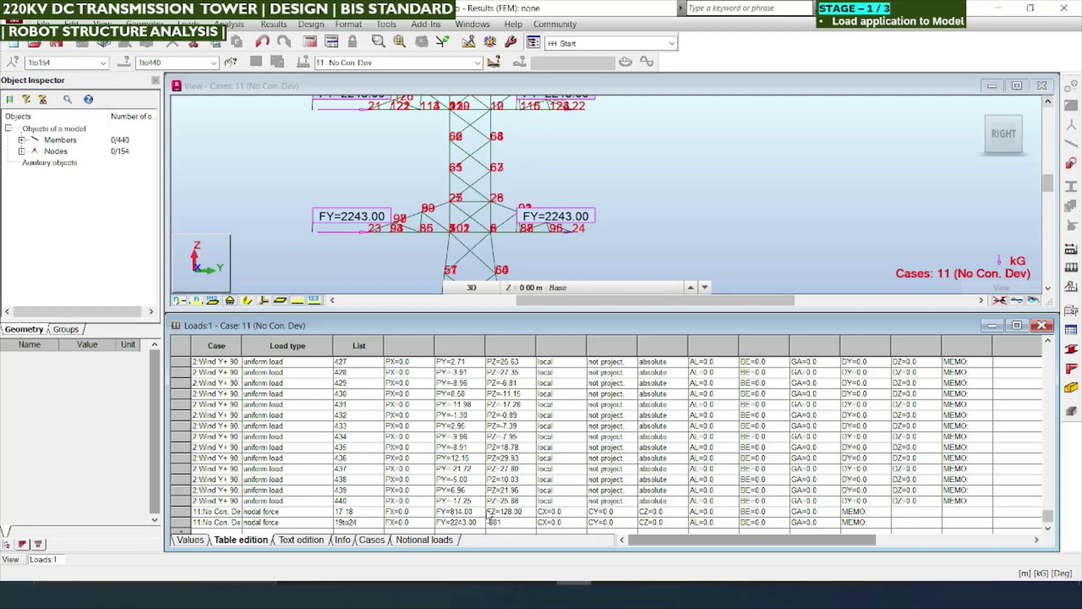
{"action": "left_click", "coordinate": [519, 512]}
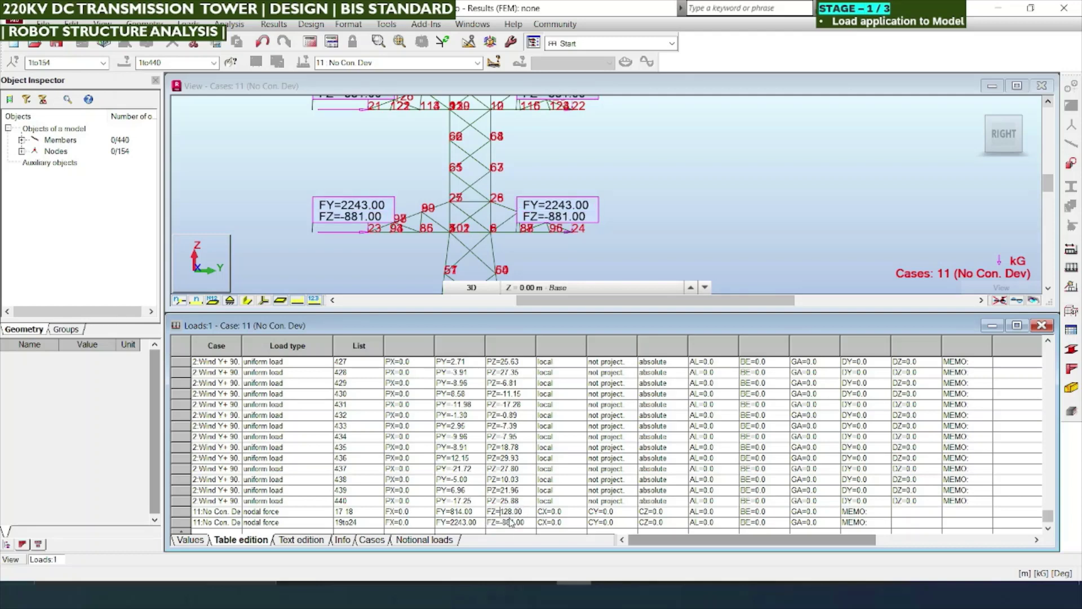
{"action": "type", "text": "1"}
{"action": "key", "text": "Tab"}
Orbit and zoom the tower to an oblique front view of the loaded crossarms
{"action": "scroll", "coordinate": [482, 200], "scroll_direction": "down", "scroll_amount": 2}
{"action": "middle_click_drag", "start_coordinate": [482, 200], "coordinate": [360, 158], "text": "shift"}
{"action": "scroll", "coordinate": [360, 157], "scroll_direction": "up", "scroll_amount": 3}
{"action": "scroll", "coordinate": [448, 214], "scroll_direction": "down", "scroll_amount": 5}
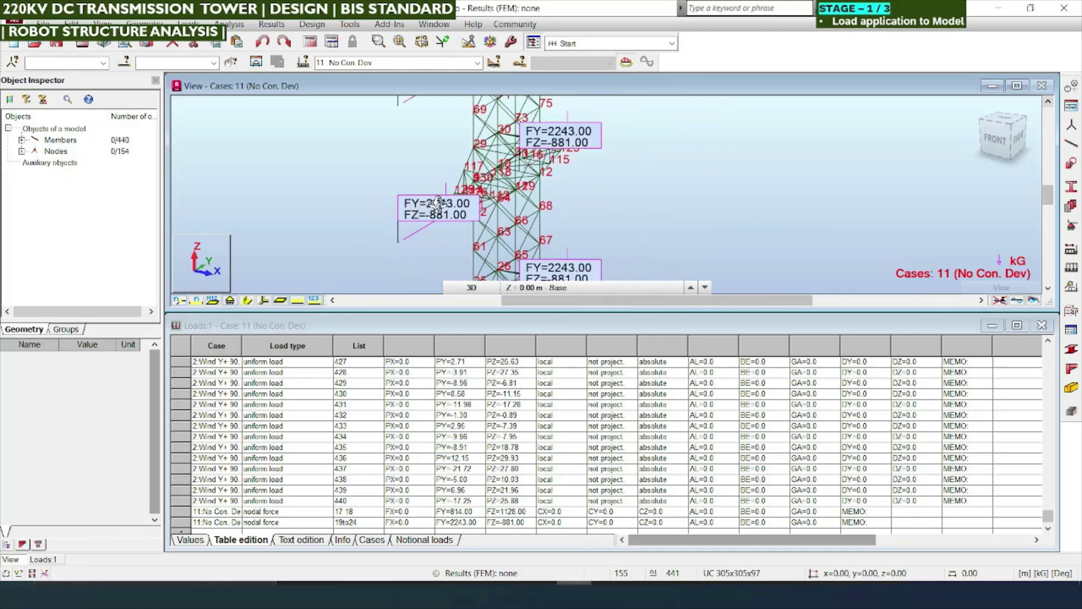
{"action": "scroll", "coordinate": [435, 203], "scroll_direction": "down", "scroll_amount": 2}
Turn on Load symbols and Load values in the view's Display settings
{"action": "right_click", "coordinate": [621, 193]}
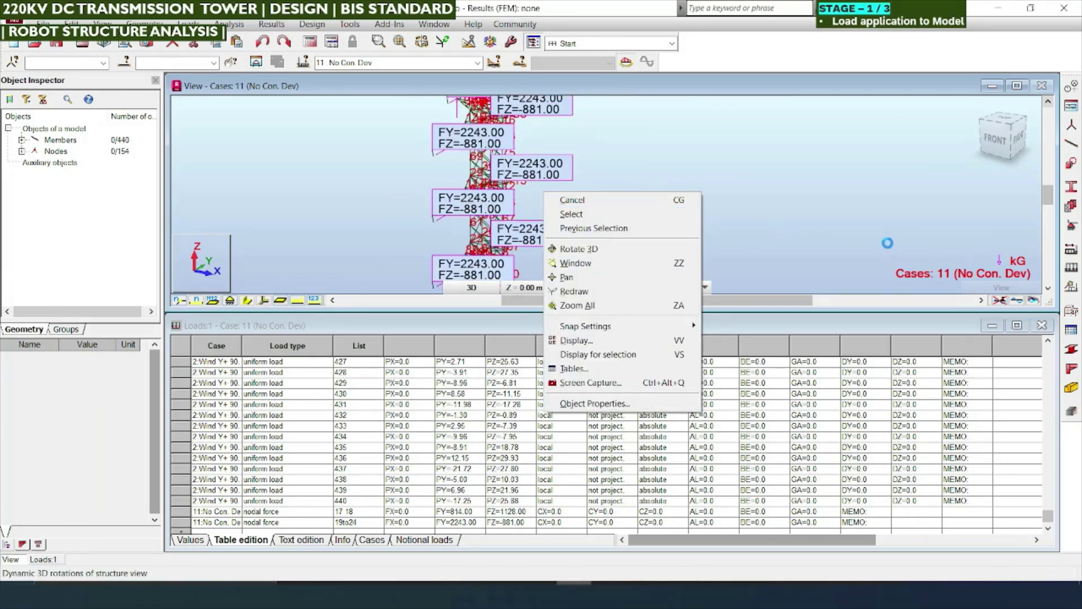
{"action": "left_click", "coordinate": [571, 199]}
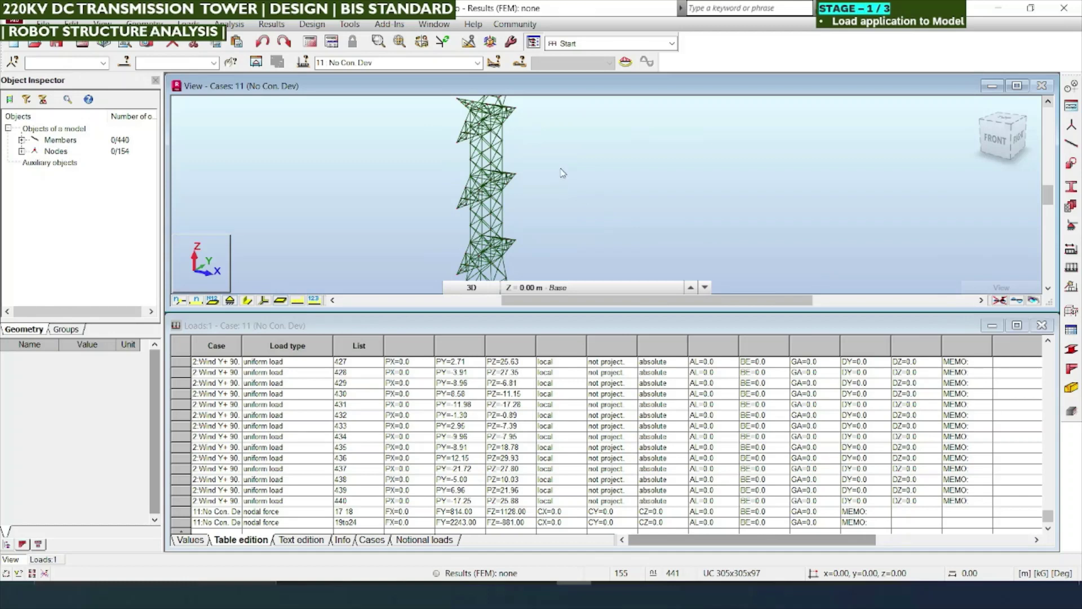
{"action": "right_click", "coordinate": [482, 169]}
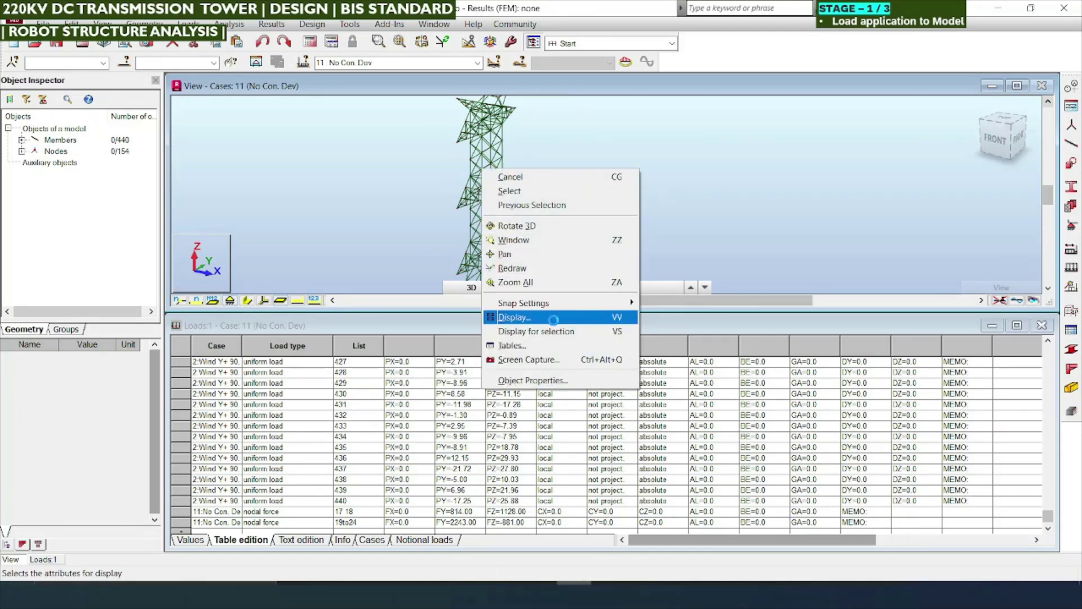
{"action": "left_click", "coordinate": [513, 317]}
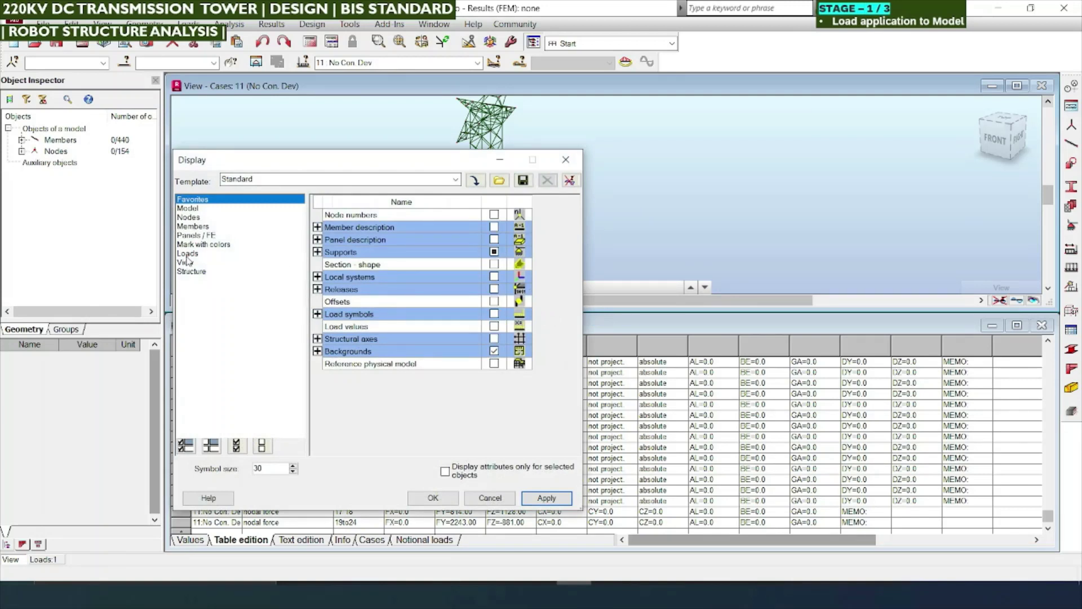
{"action": "left_click", "coordinate": [188, 253]}
{"action": "left_click", "coordinate": [494, 214]}
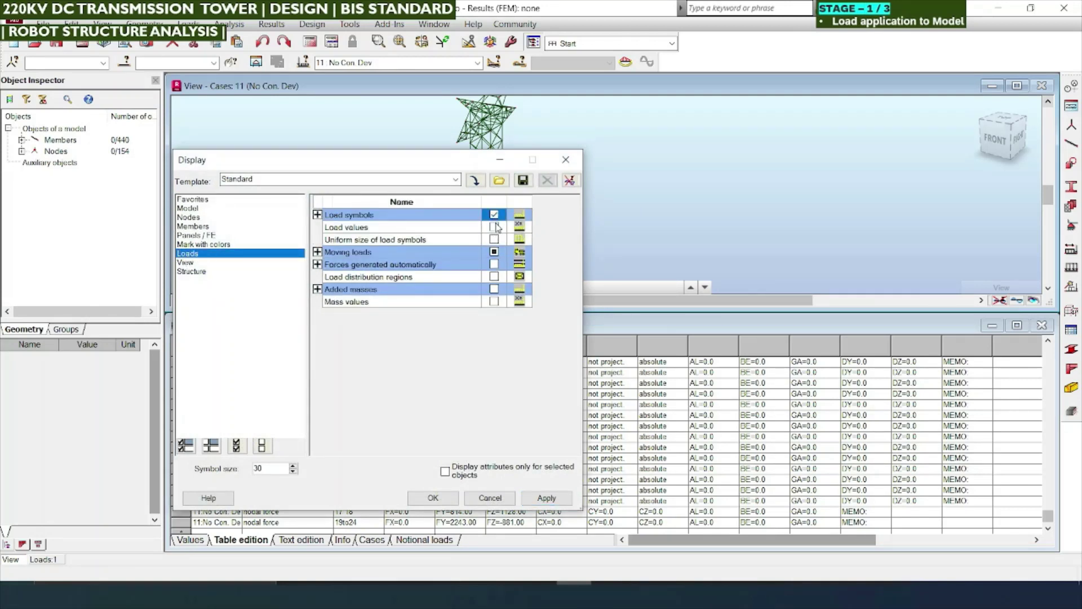
{"action": "left_click", "coordinate": [494, 226]}
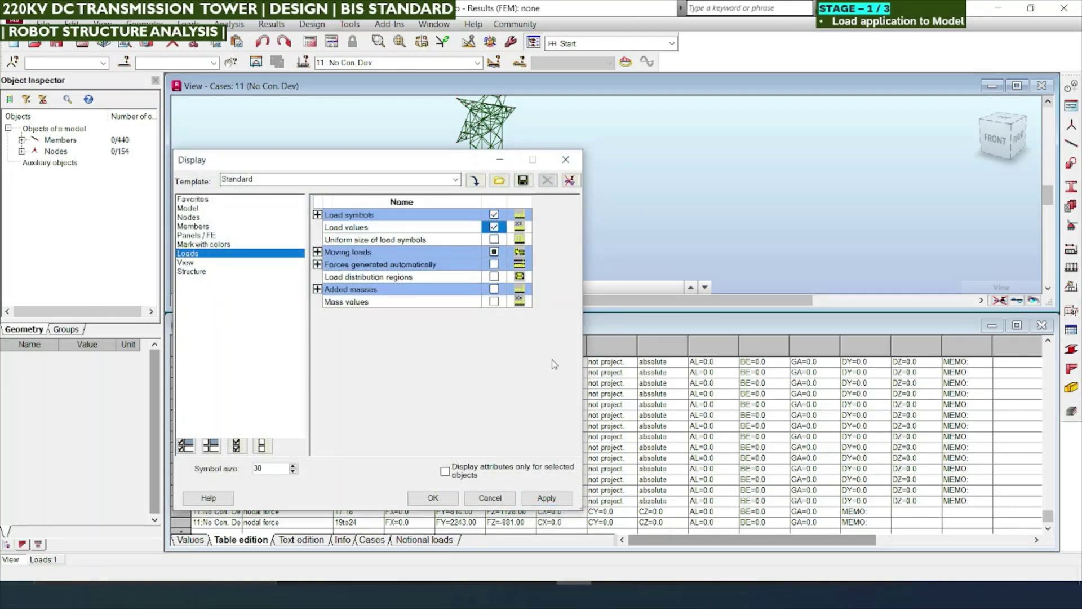
{"action": "left_click", "coordinate": [547, 497]}
{"action": "left_click", "coordinate": [433, 497]}
{"action": "scroll", "coordinate": [636, 171], "scroll_direction": "up", "scroll_amount": 5}
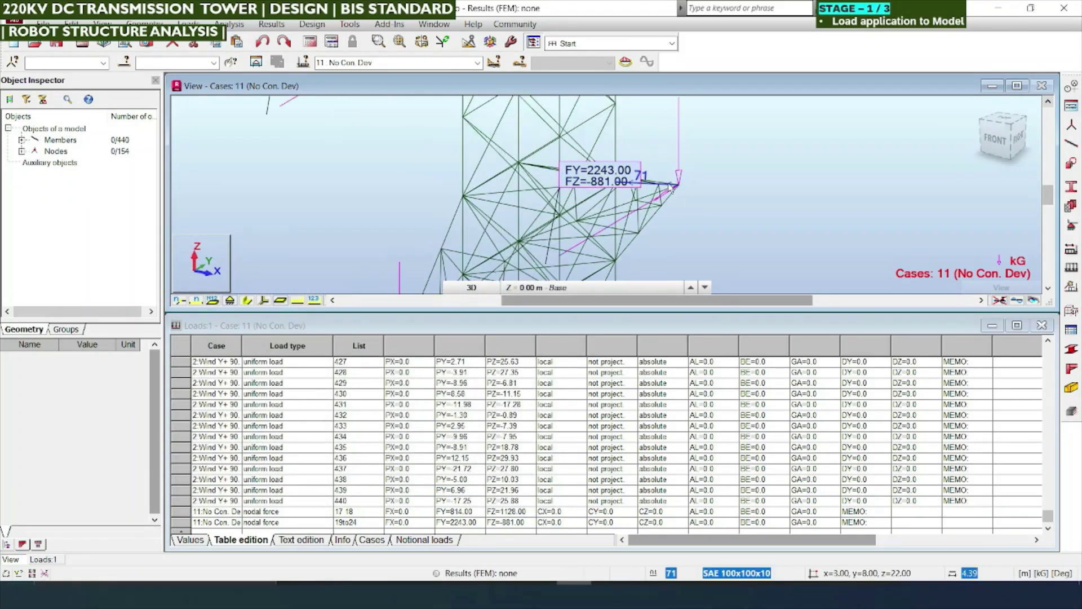
{"action": "scroll", "coordinate": [635, 171], "scroll_direction": "down", "scroll_amount": 4}
{"action": "scroll", "coordinate": [647, 188], "scroll_direction": "down", "scroll_amount": 2}
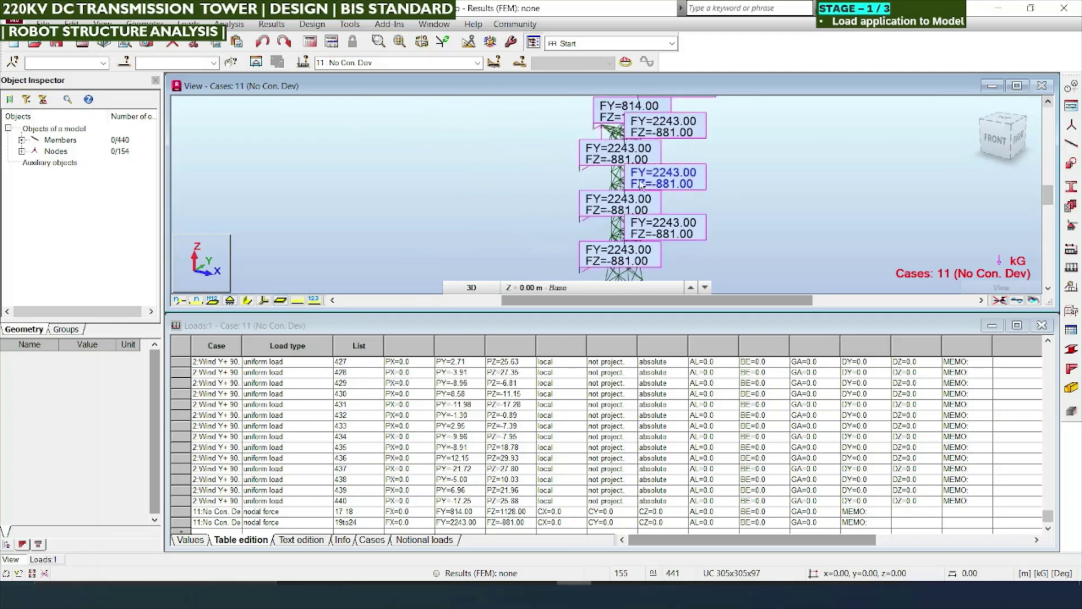
Add a nodal force row assigned to case 12: With Con. Dev
{"action": "left_click", "coordinate": [1048, 528]}
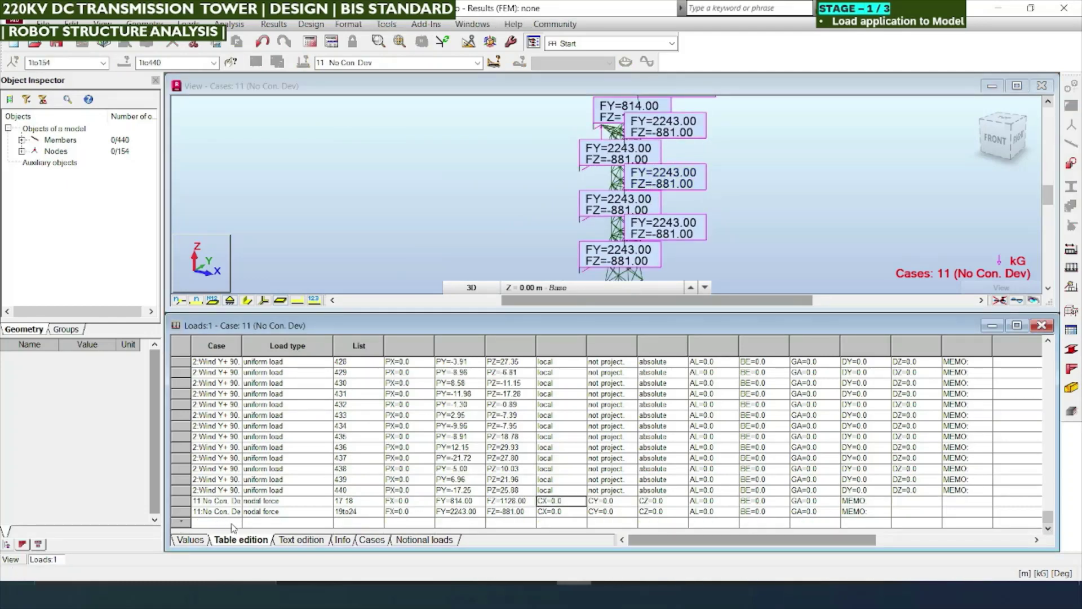
{"action": "left_click", "coordinate": [233, 523]}
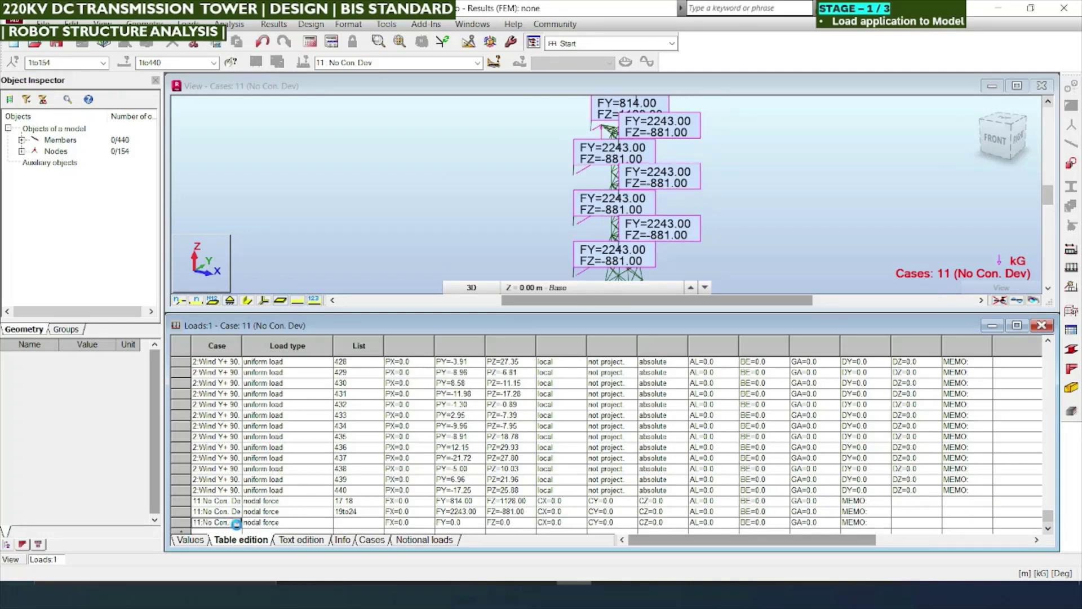
{"action": "left_click", "coordinate": [236, 524]}
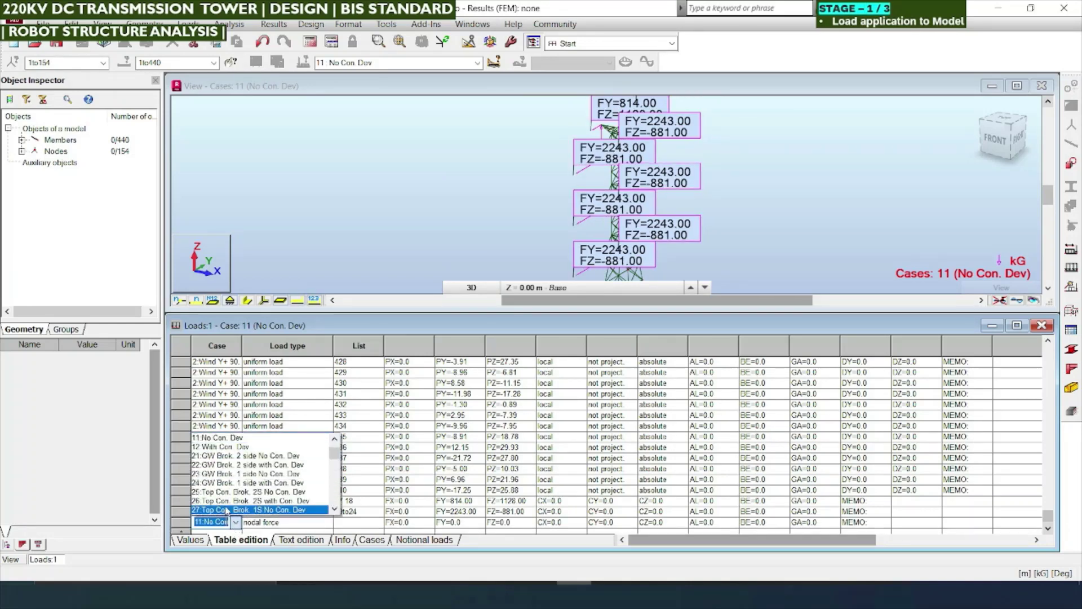
{"action": "left_click", "coordinate": [253, 452]}
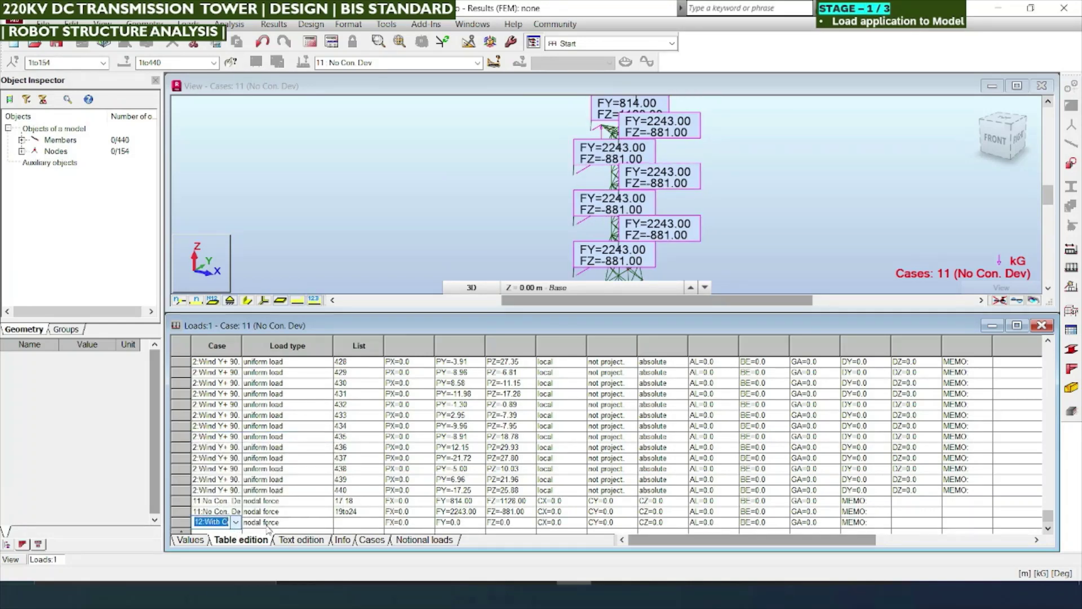
{"action": "left_click", "coordinate": [236, 523]}
{"action": "left_click", "coordinate": [237, 524]}
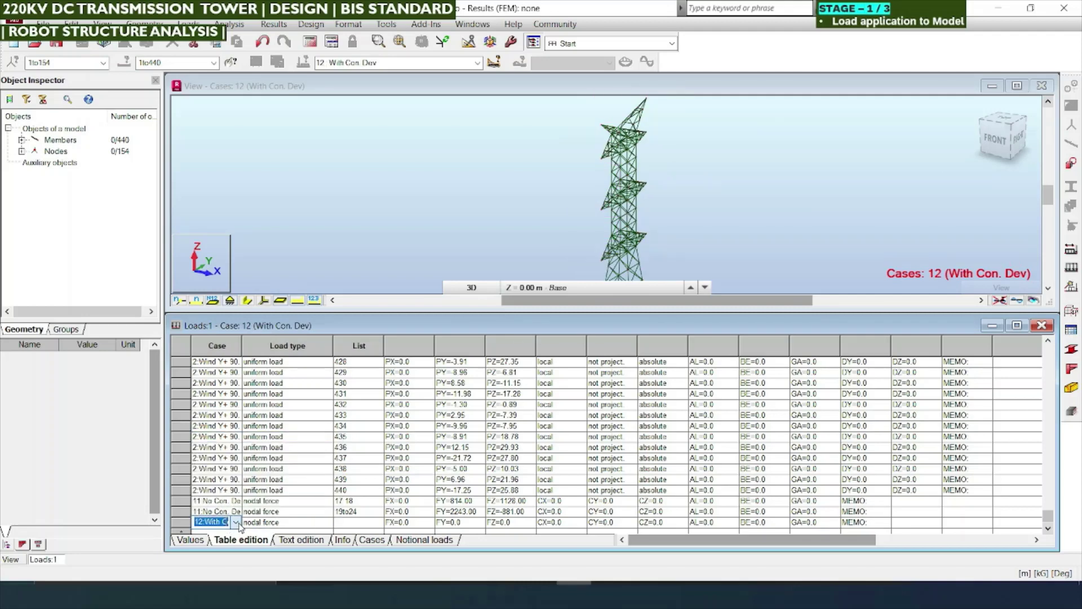
Check the load case list, then delete the case 12 row, leaving case 12 current
{"action": "left_click", "coordinate": [478, 63]}
{"action": "scroll", "coordinate": [414, 181], "scroll_direction": "down", "scroll_amount": 7}
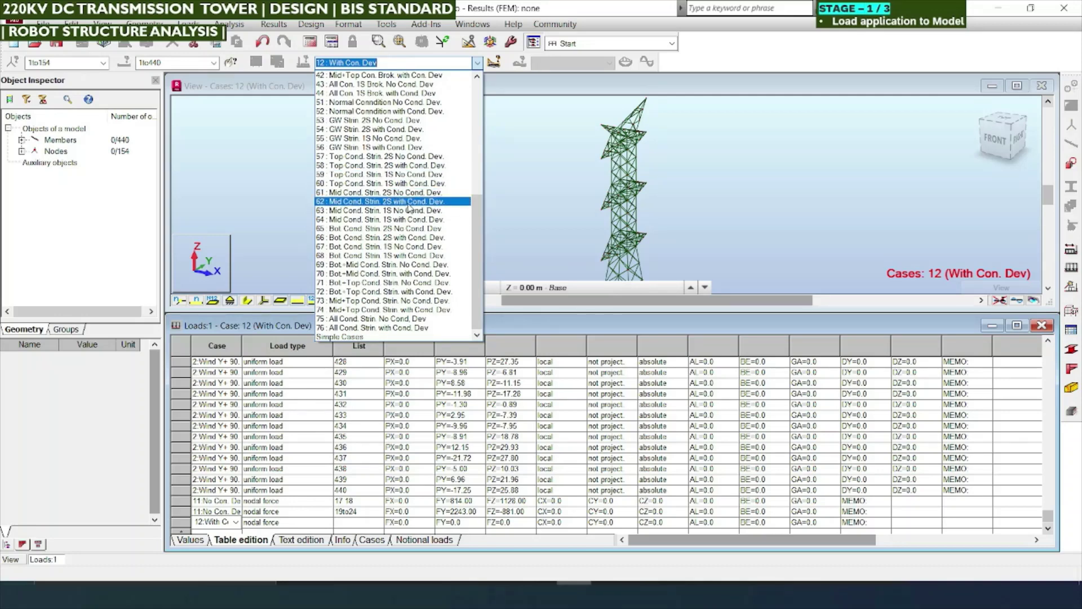
{"action": "left_click", "coordinate": [544, 214]}
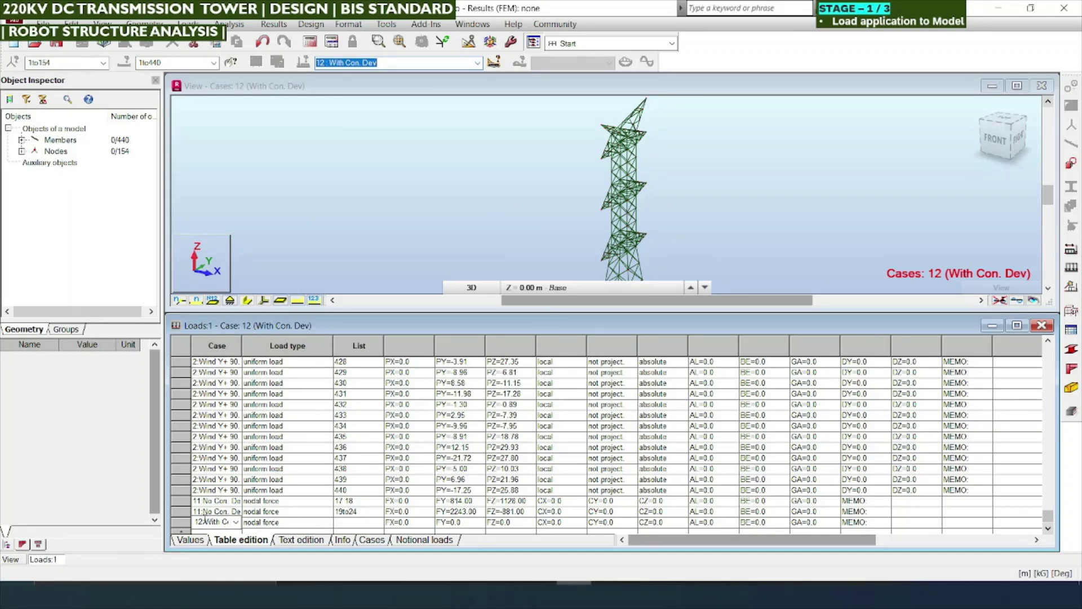
{"action": "left_click", "coordinate": [179, 522]}
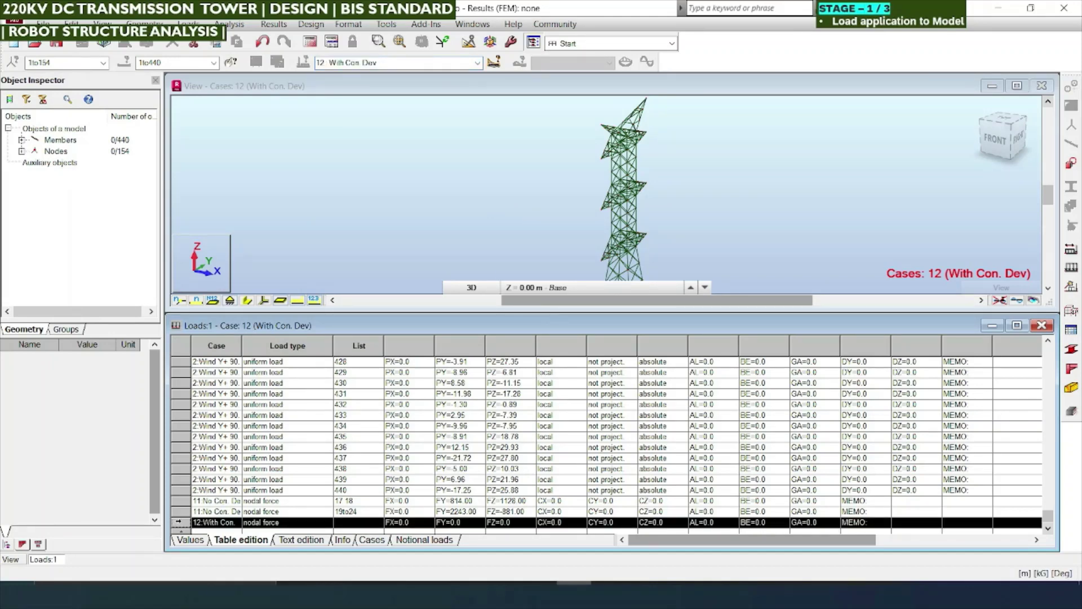
{"action": "key", "text": "Delete"}
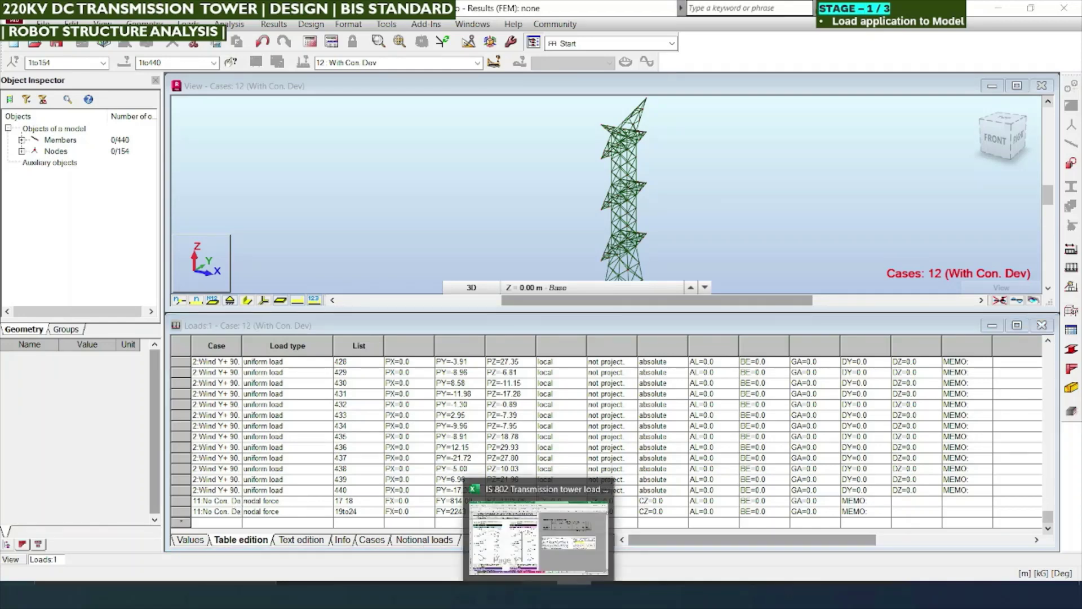
Open Excel's Loads to Robot sheet and inspect how its FX entries are built
{"action": "left_click", "coordinate": [702, 597]}
{"action": "left_click", "coordinate": [751, 556]}
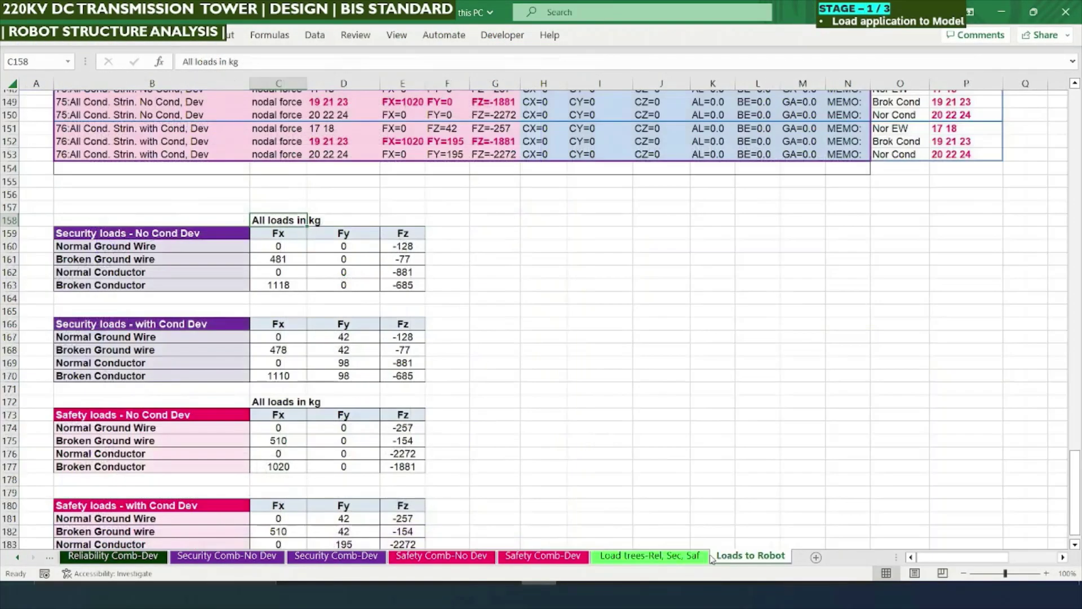
{"action": "scroll", "coordinate": [532, 477], "scroll_direction": "up", "scroll_amount": 20}
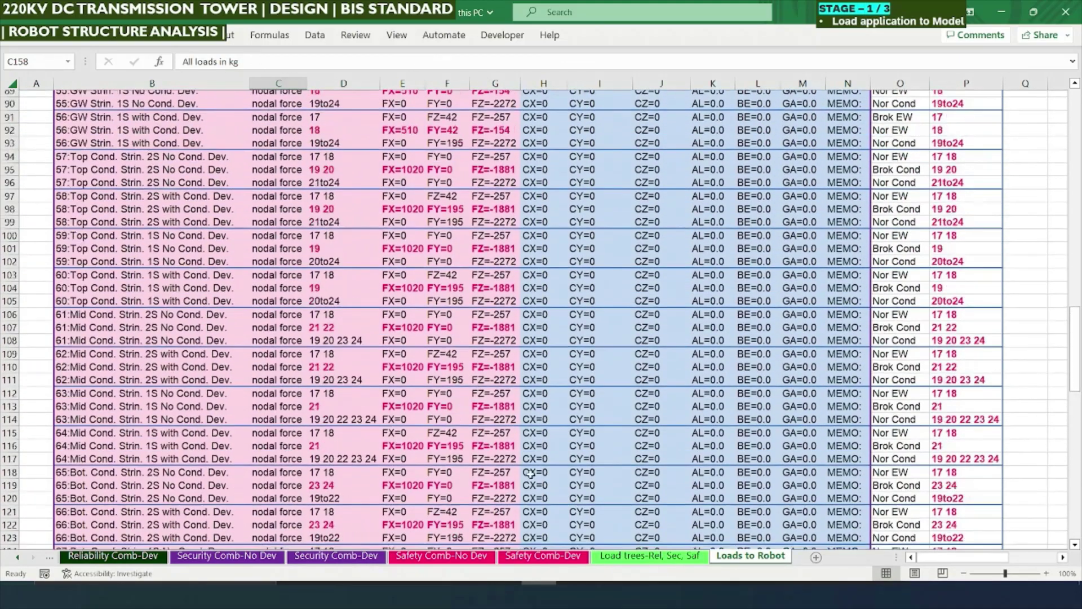
{"action": "scroll", "coordinate": [531, 476], "scroll_direction": "up", "scroll_amount": 14}
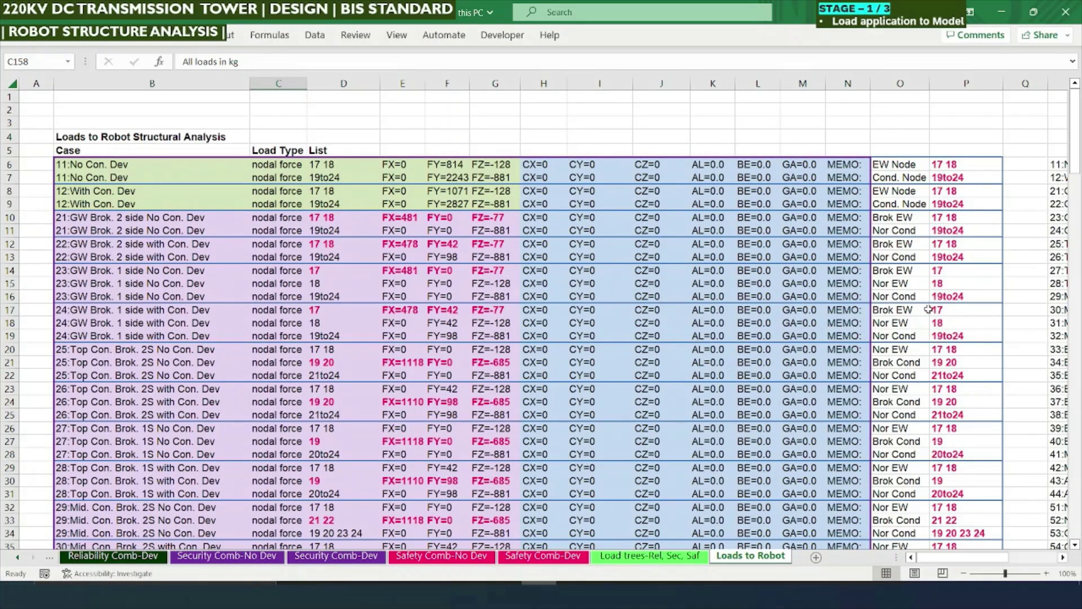
{"action": "left_click", "coordinate": [387, 261]}
{"action": "scroll", "coordinate": [193, 217], "scroll_direction": "down", "scroll_amount": 5}
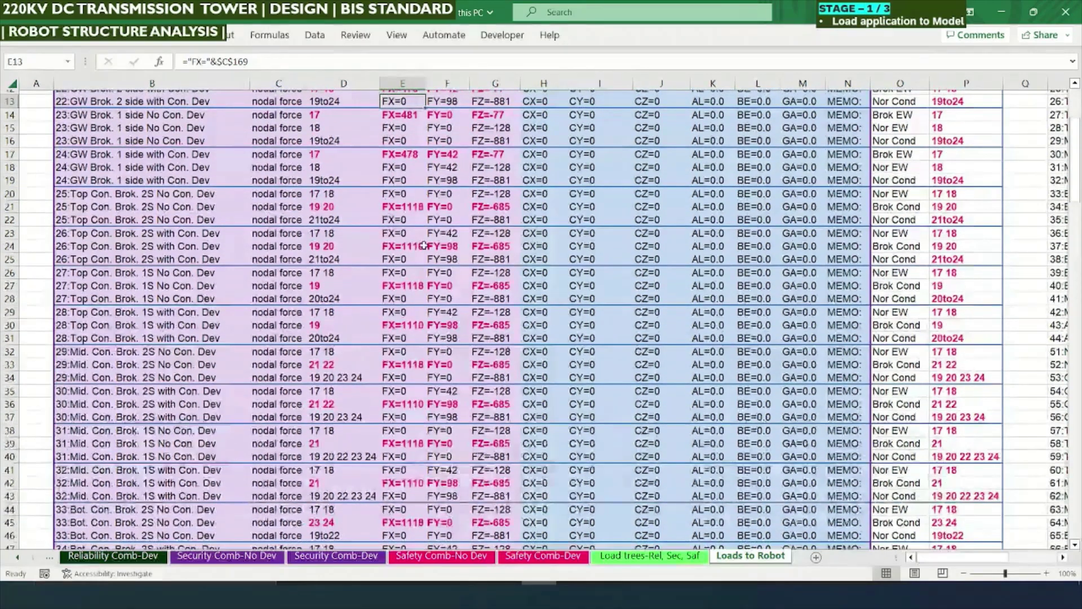
{"action": "scroll", "coordinate": [289, 251], "scroll_direction": "up", "scroll_amount": 5}
{"action": "key", "text": "alt+Tab"}
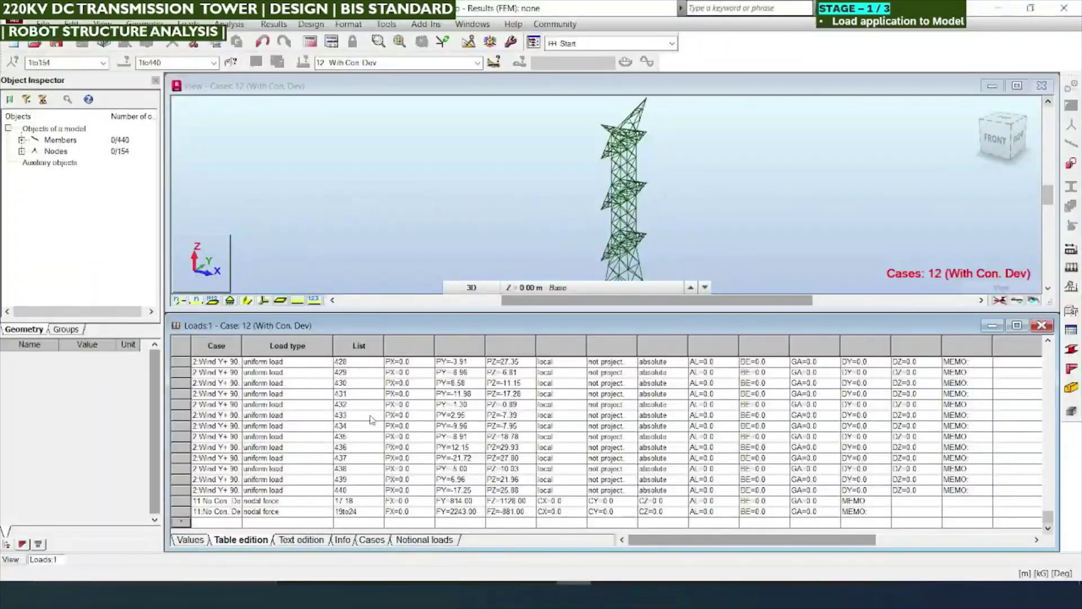
{"action": "key", "text": "alt+Tab"}
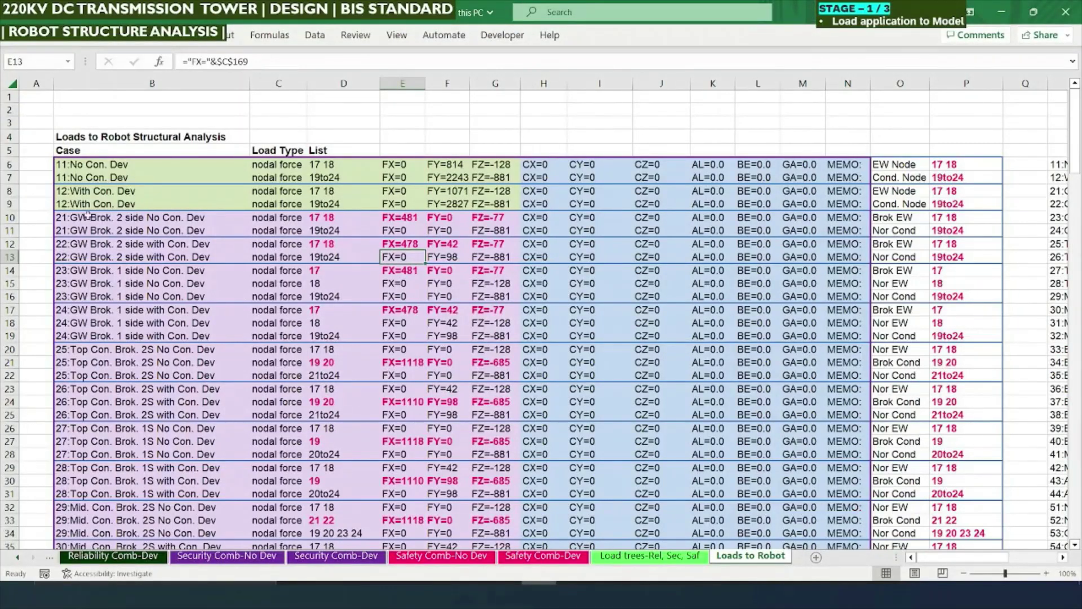
Select the nodal force rows B6:N153 from case 11 onward and copy them
{"action": "left_click_drag", "start_coordinate": [60, 164], "coordinate": [857, 516]}
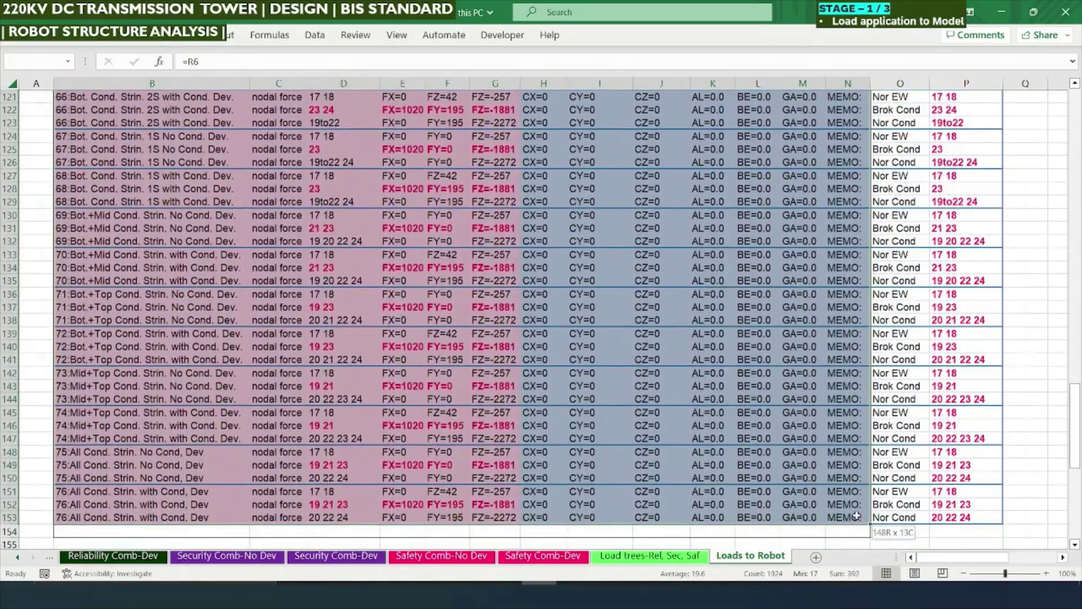
{"action": "key", "text": "ctrl+c"}
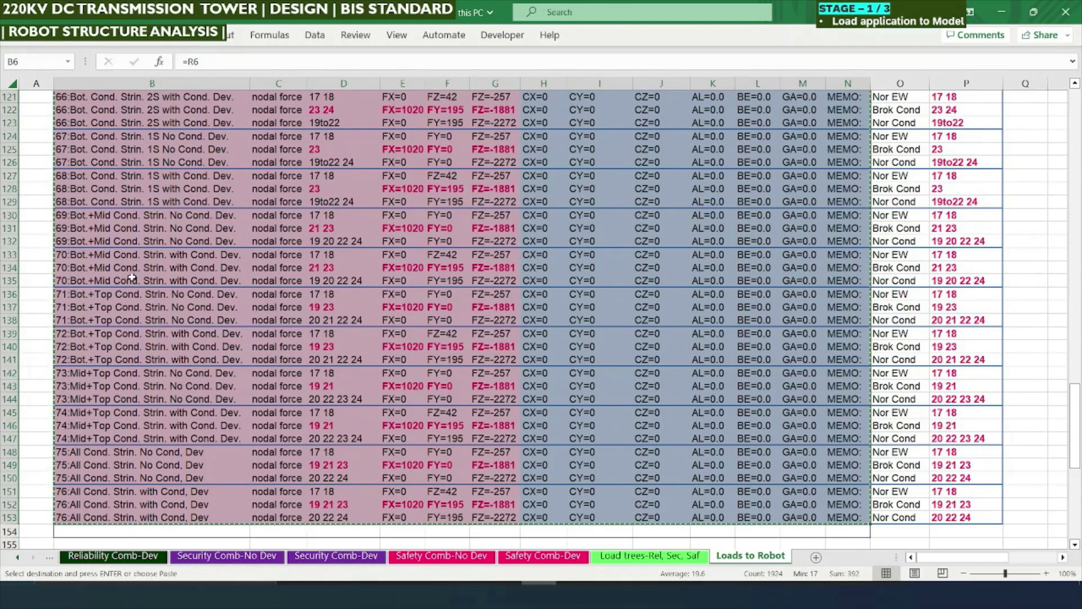
{"action": "scroll", "coordinate": [248, 300], "scroll_direction": "up", "scroll_amount": 8}
{"action": "scroll", "coordinate": [249, 300], "scroll_direction": "up", "scroll_amount": 20}
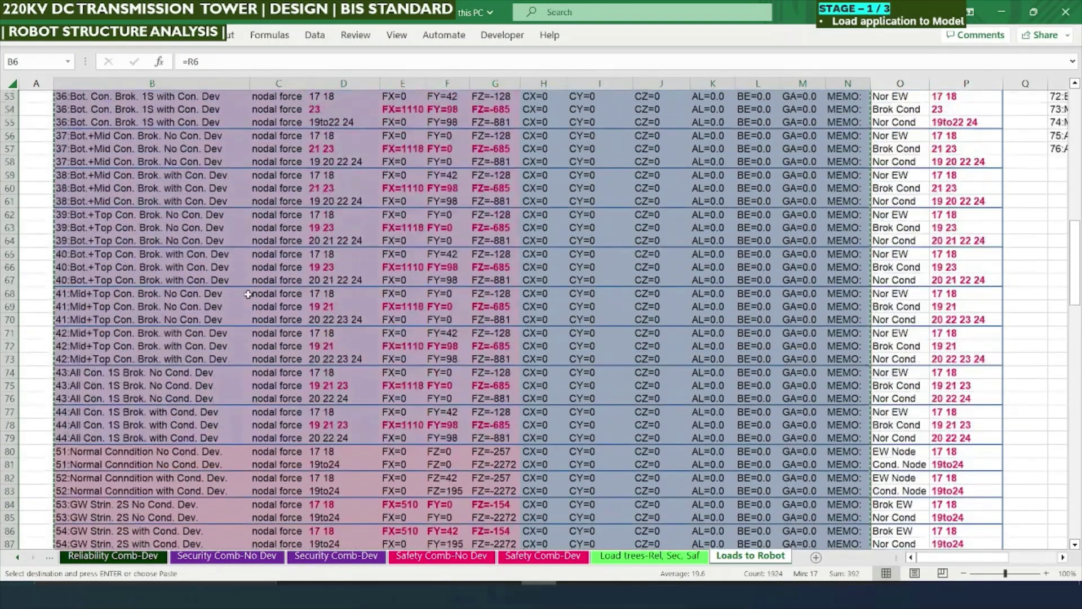
{"action": "scroll", "coordinate": [253, 290], "scroll_direction": "up", "scroll_amount": 9}
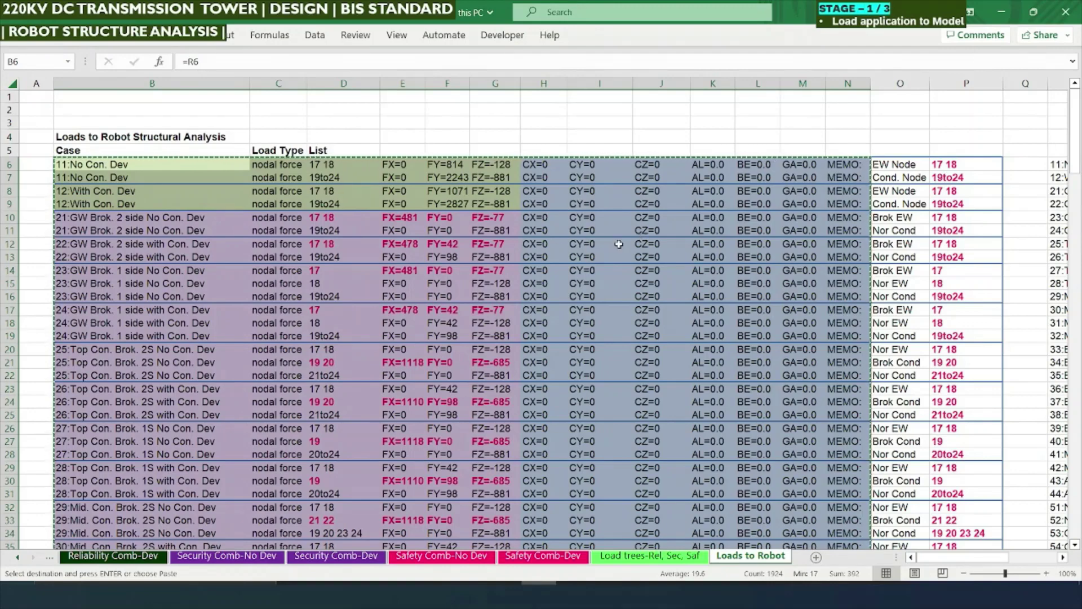
{"action": "scroll", "coordinate": [614, 302], "scroll_direction": "down", "scroll_amount": 2}
{"action": "scroll", "coordinate": [614, 301], "scroll_direction": "up", "scroll_amount": 2}
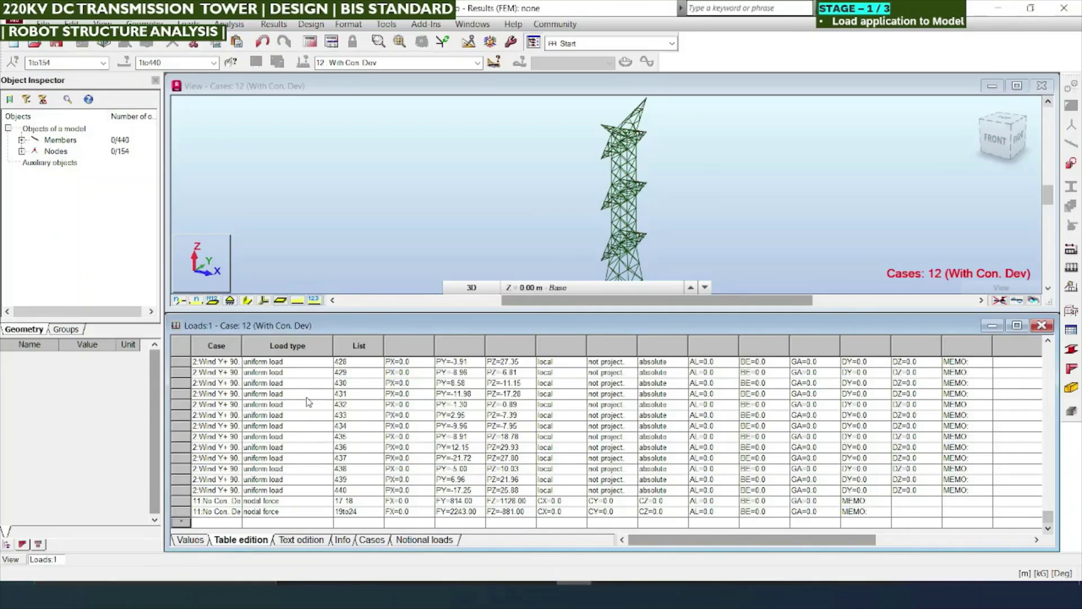
Paste the nodal force rows for cases 12–76 over the case 11 rows and maximize the tower view
{"action": "left_click", "coordinate": [231, 501]}
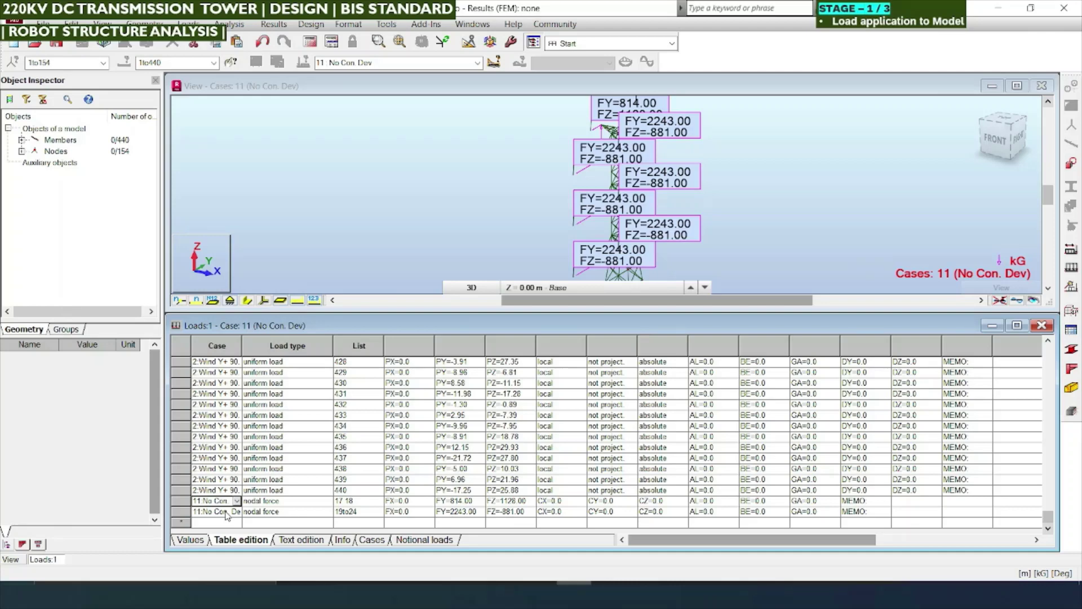
{"action": "left_click", "coordinate": [225, 515]}
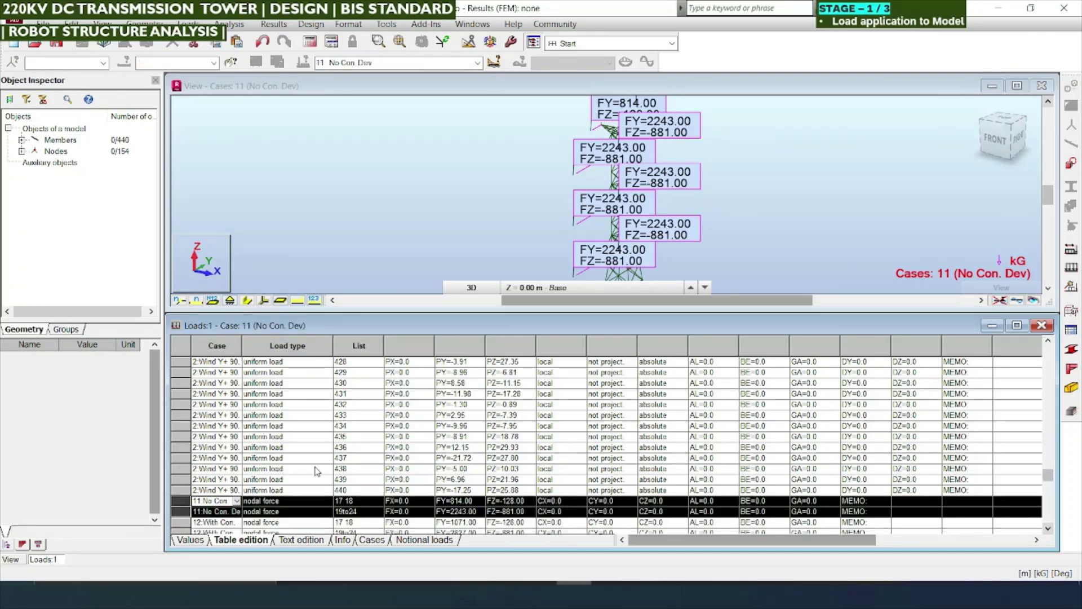
{"action": "scroll", "coordinate": [484, 474], "scroll_direction": "down", "scroll_amount": 20}
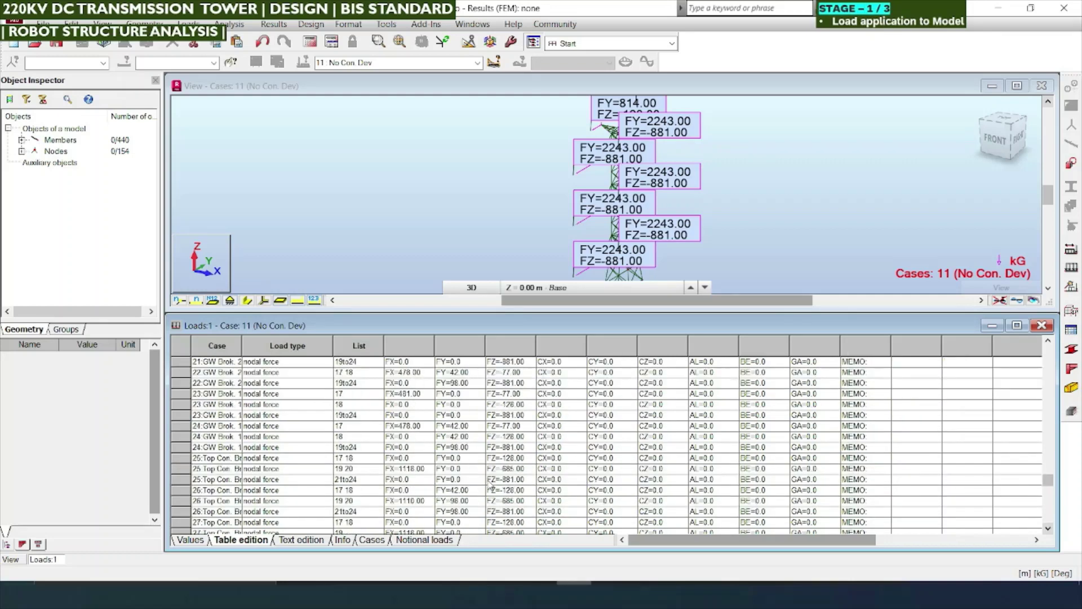
{"action": "scroll", "coordinate": [489, 490], "scroll_direction": "down", "scroll_amount": 15}
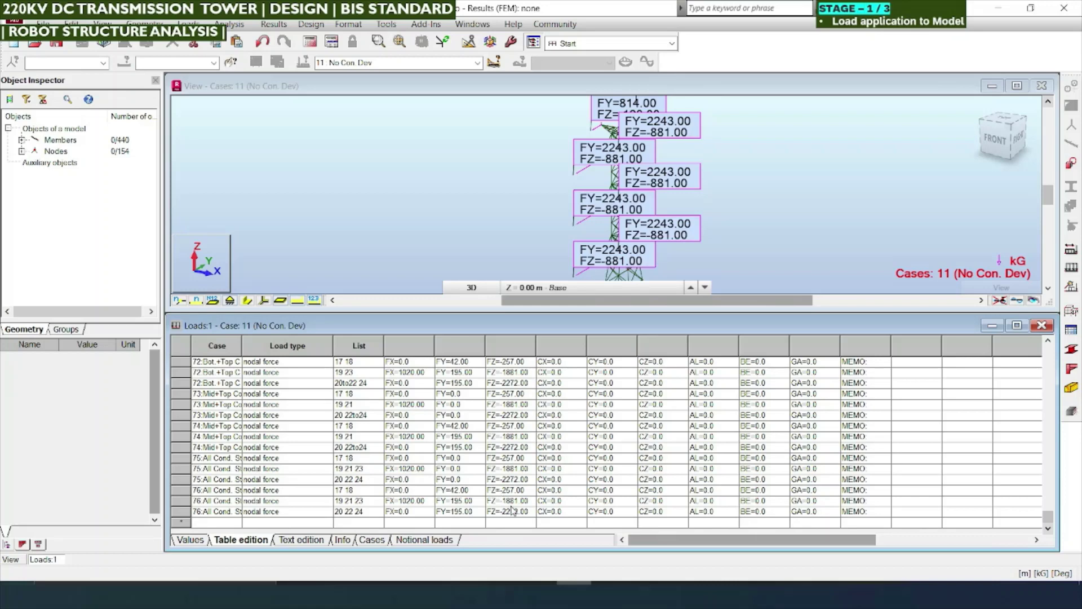
{"action": "left_click", "coordinate": [417, 241]}
{"action": "double_click", "coordinate": [492, 93]}
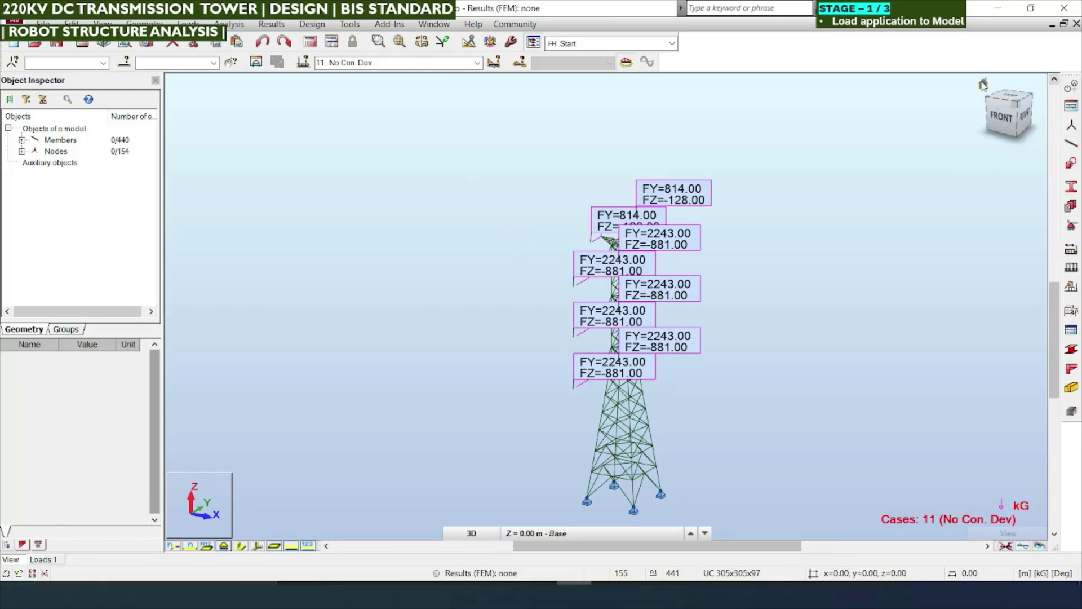
Zoom in and display case 76 loads (All Cond. Strin. with Cond. Dev.) on the recentred tower
{"action": "scroll", "coordinate": [723, 247], "scroll_direction": "up", "scroll_amount": 5}
{"action": "scroll", "coordinate": [650, 370], "scroll_direction": "up", "scroll_amount": 5}
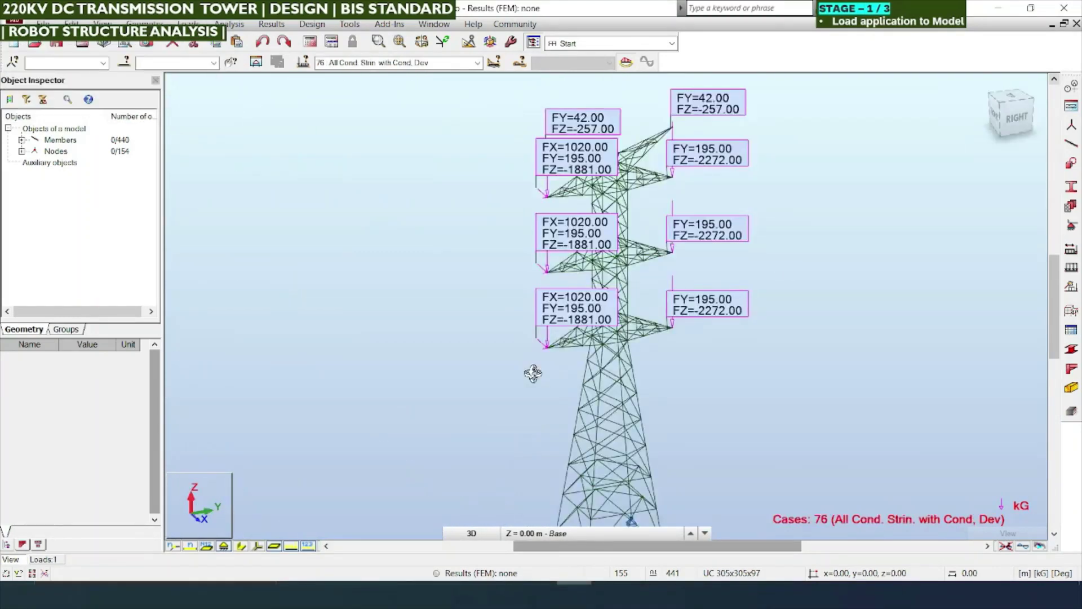
{"action": "left_click", "coordinate": [478, 62]}
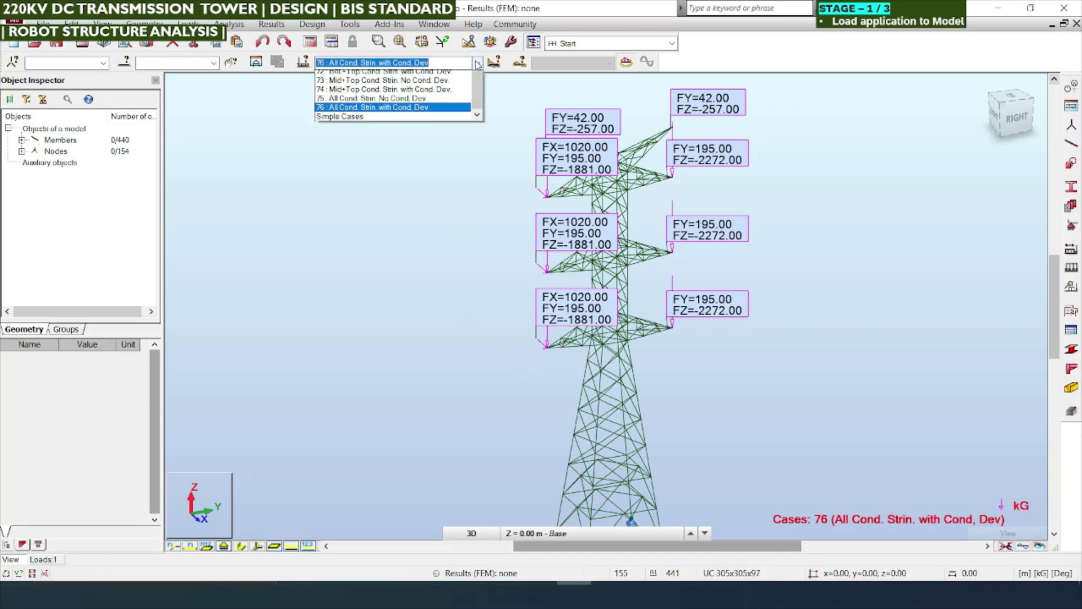
{"action": "left_click", "coordinate": [389, 235]}
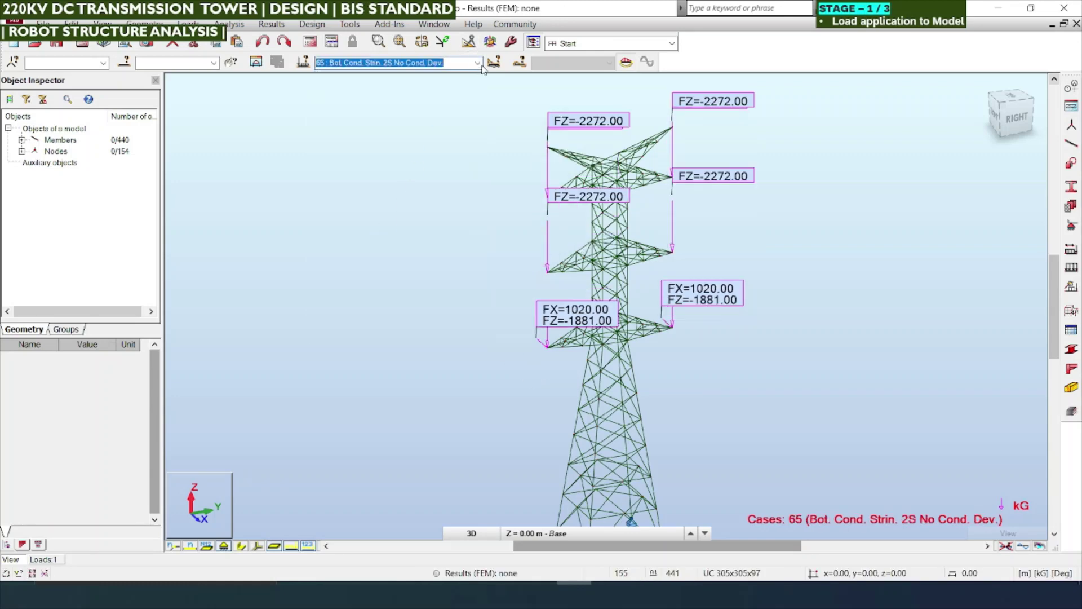
{"action": "left_click", "coordinate": [478, 62]}
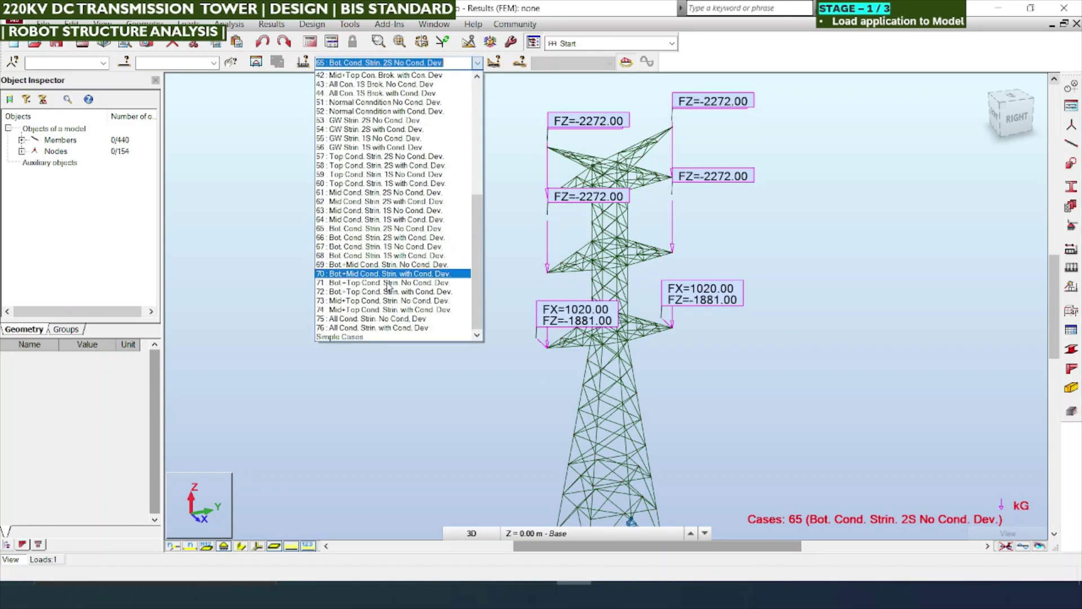
{"action": "left_click", "coordinate": [368, 328]}
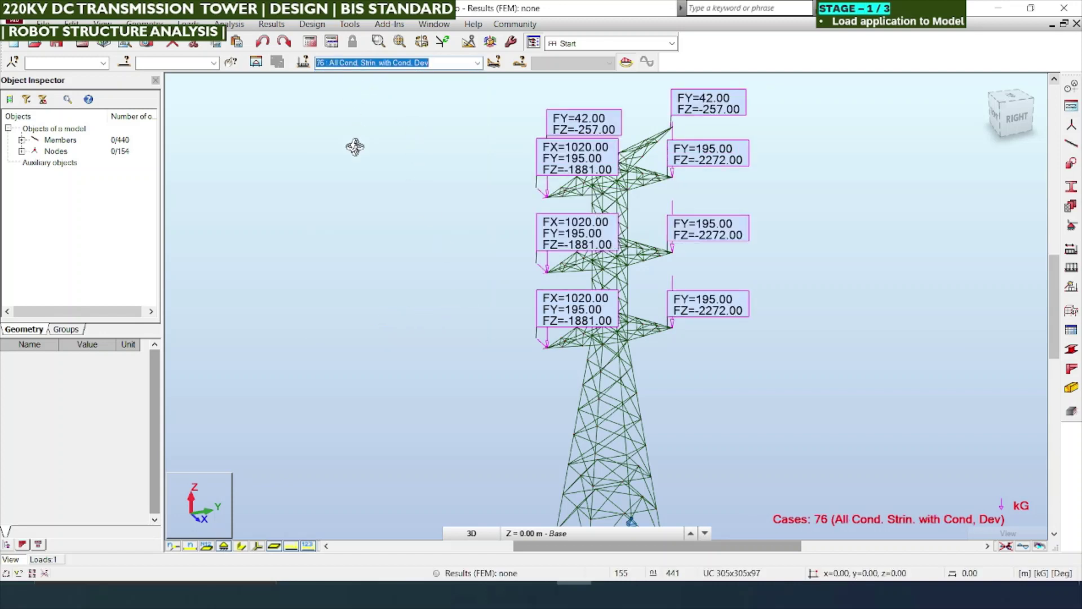
{"action": "left_click", "coordinate": [339, 76]}
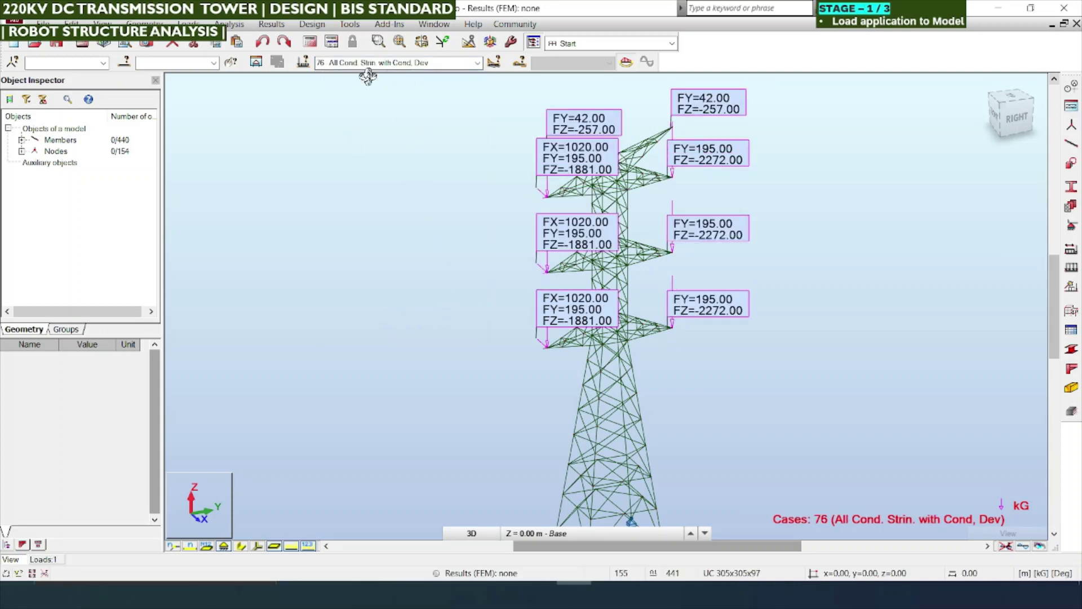
{"action": "middle_click_drag", "start_coordinate": [720, 285], "coordinate": [685, 325]}
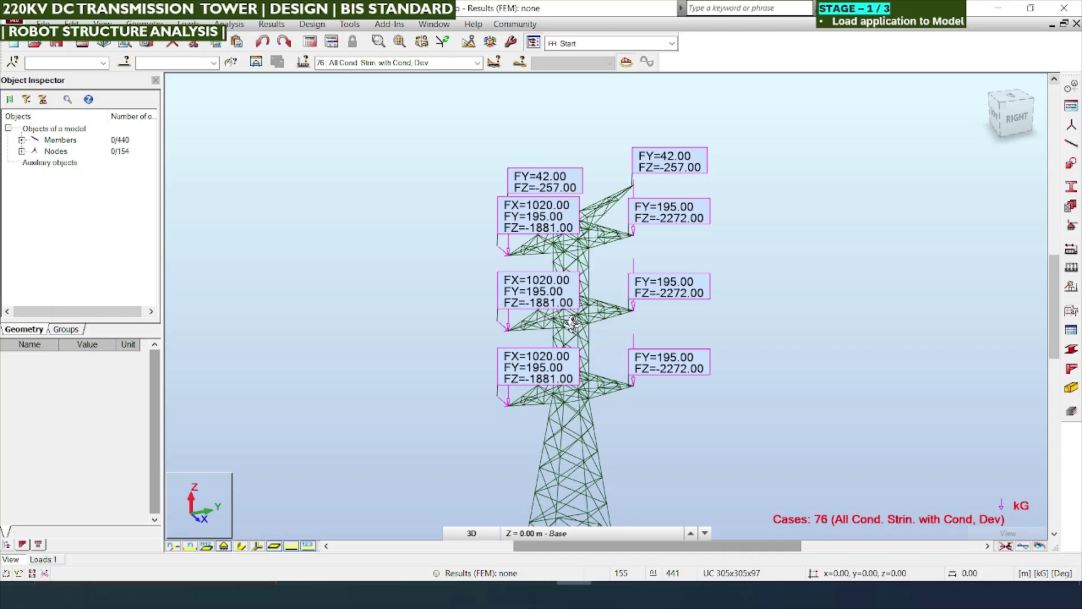
{"action": "key", "text": "alt+Tab"}
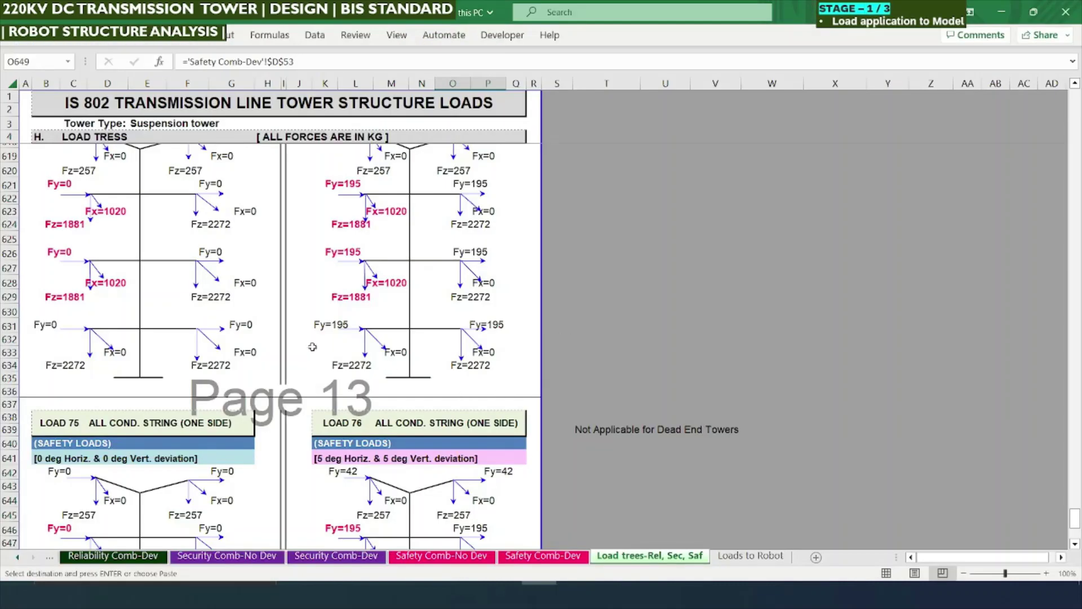
Select the left- and right-arm forces on the Load 76 tower diagram
{"action": "scroll", "coordinate": [399, 341], "scroll_direction": "down", "scroll_amount": 6}
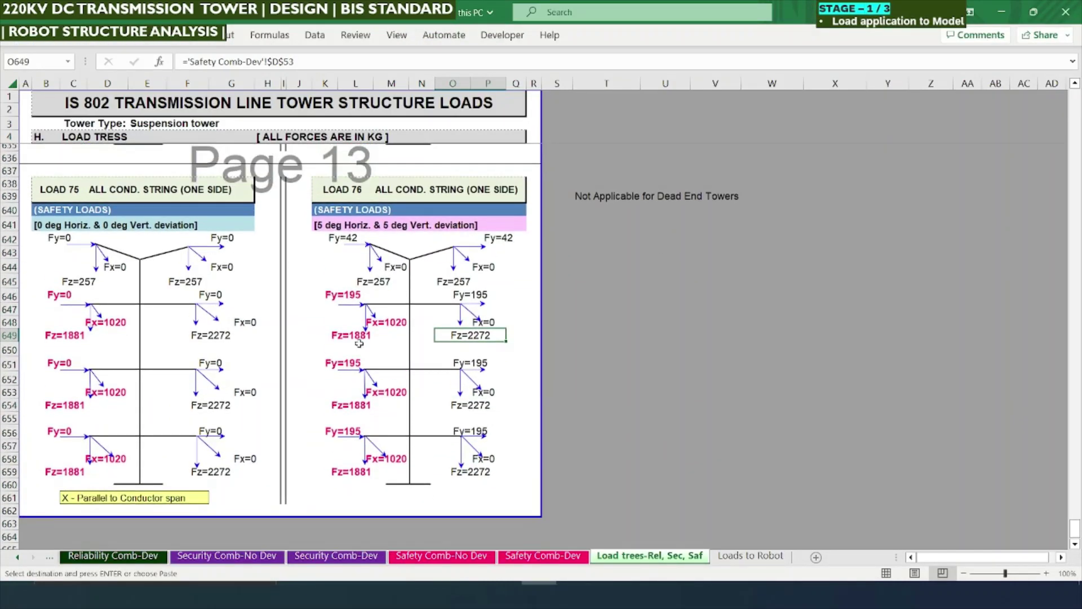
{"action": "left_click_drag", "start_coordinate": [340, 302], "coordinate": [369, 472]}
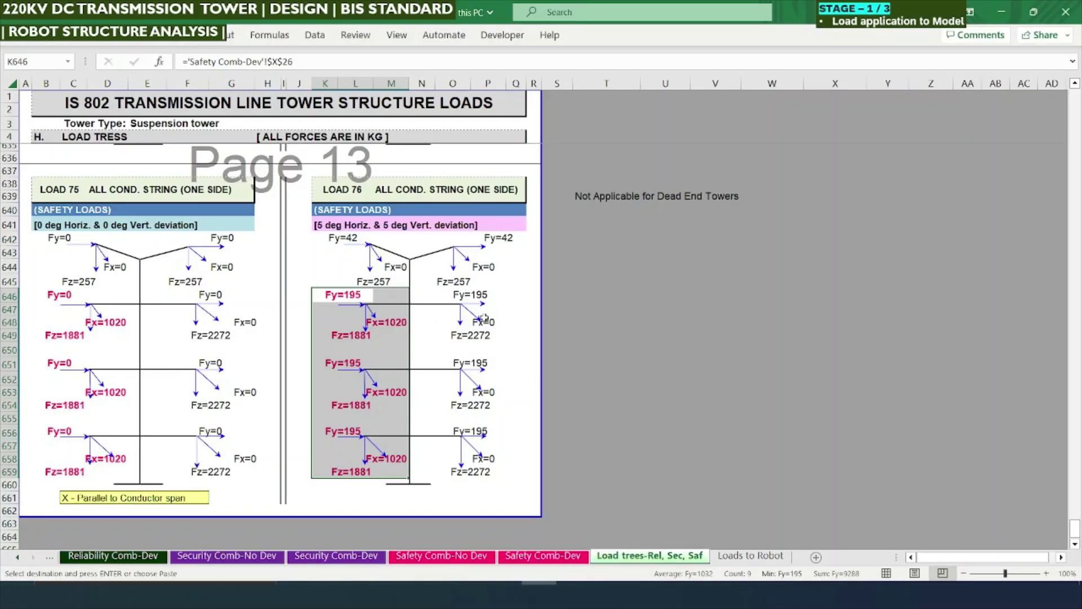
{"action": "left_click_drag", "start_coordinate": [482, 291], "coordinate": [516, 355]}
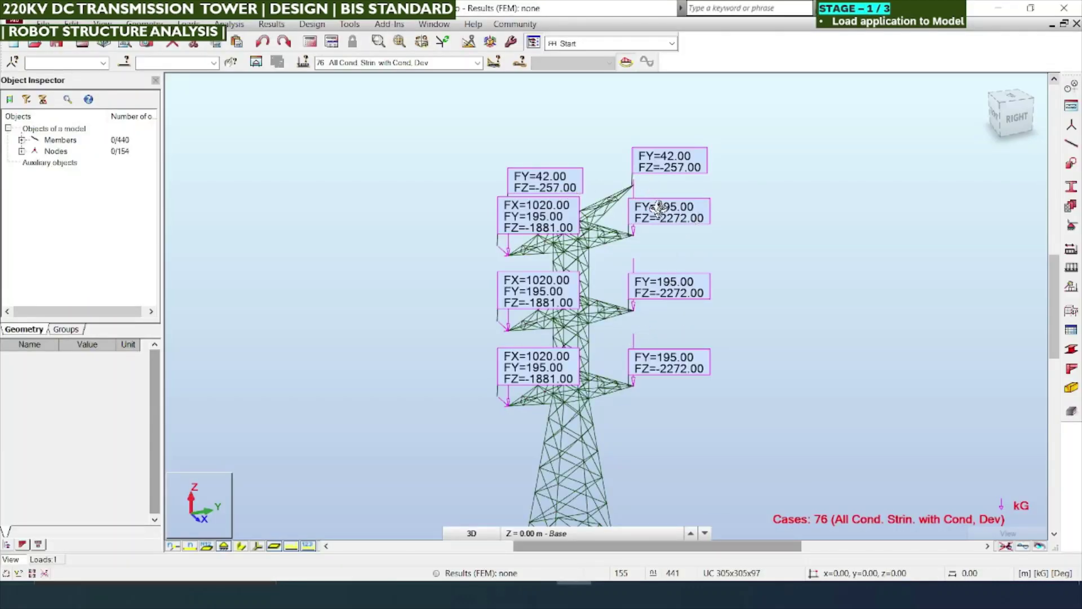
Compare the Load 76 and Load 75 diagrams in the Excel load tree against the tower view
{"action": "key", "text": "alt+Tab"}
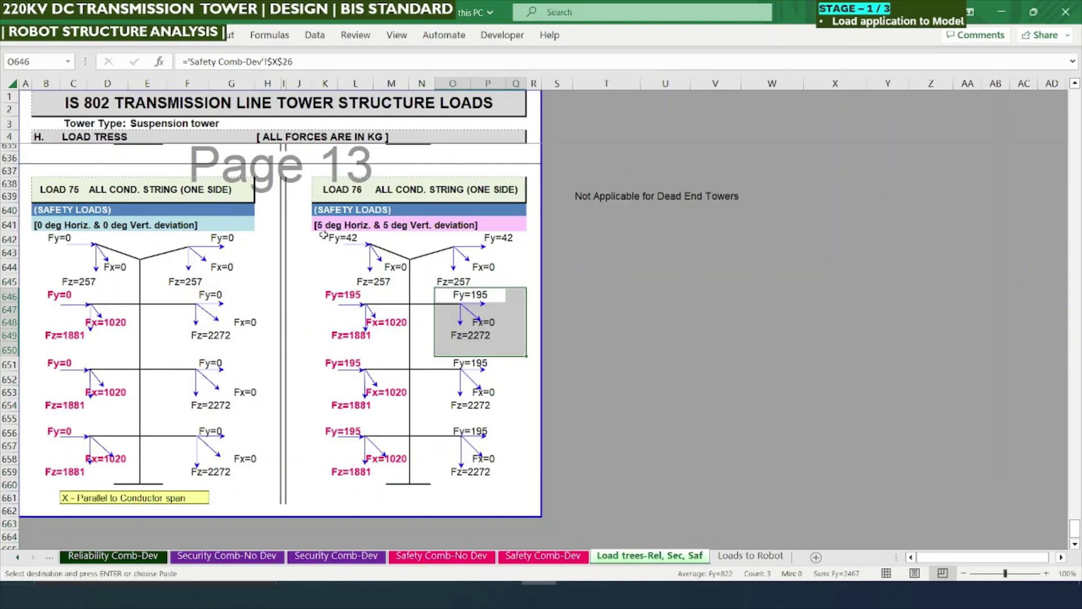
{"action": "left_click_drag", "start_coordinate": [325, 236], "coordinate": [398, 279]}
{"action": "key", "text": "alt+Tab"}
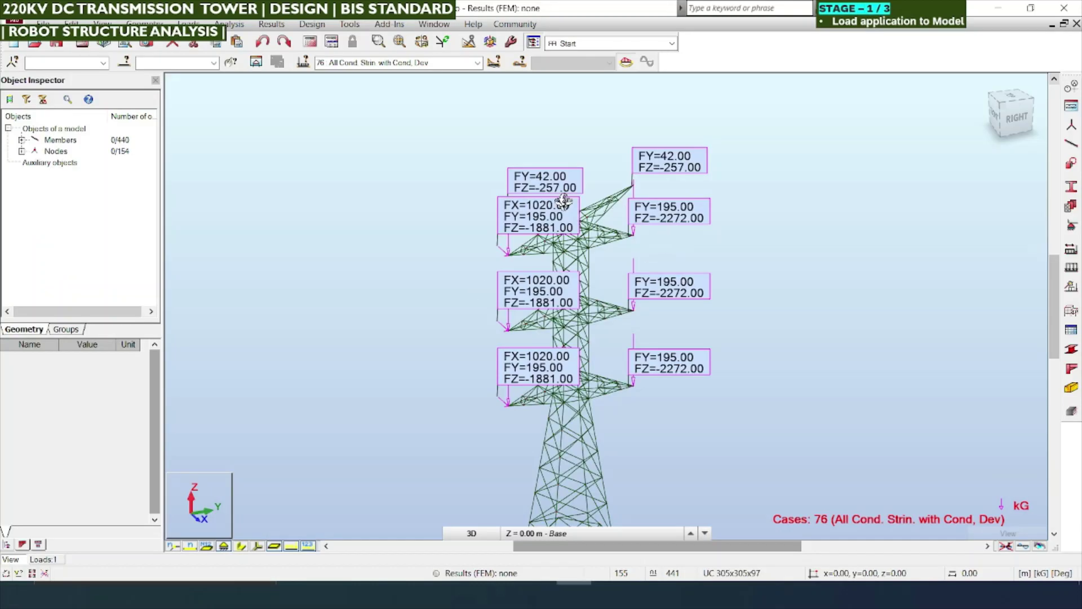
{"action": "key", "text": "alt+Tab"}
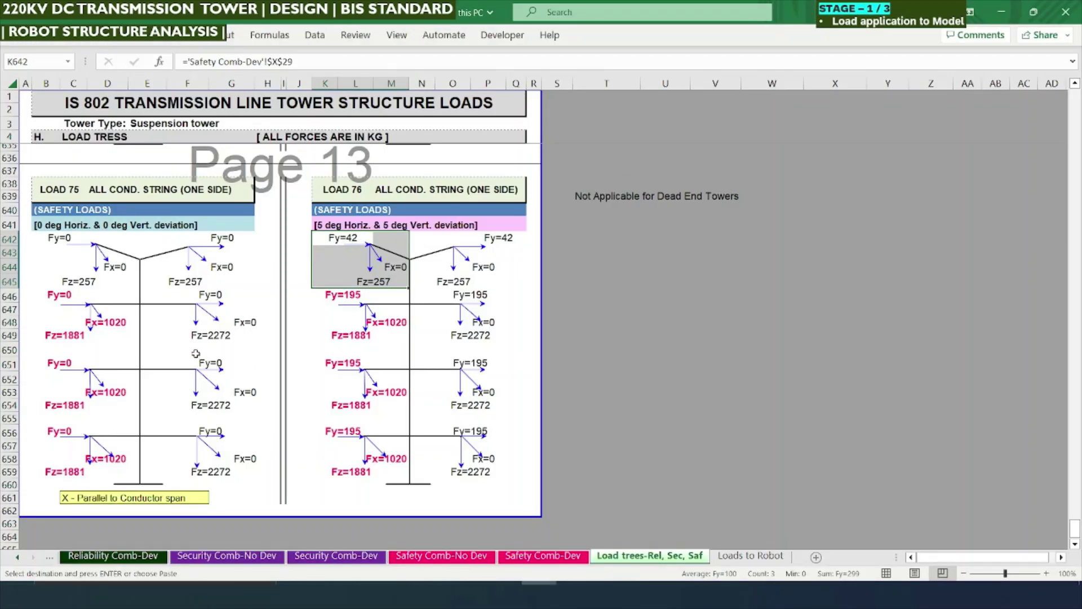
{"action": "left_click", "coordinate": [186, 286]}
{"action": "key", "text": "alt+Tab"}
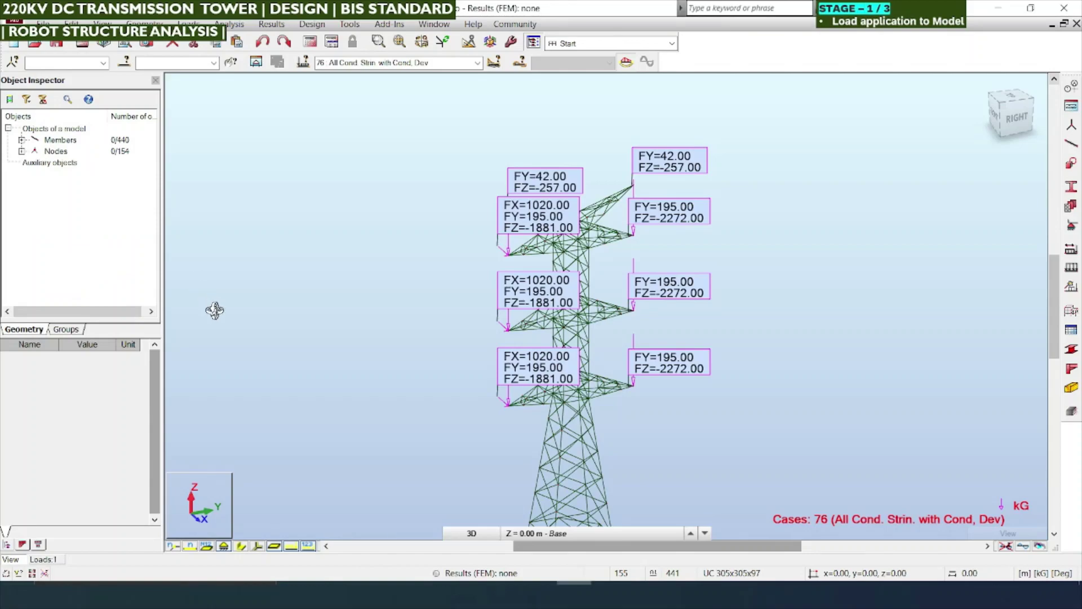
{"action": "key", "text": "alt+Tab"}
{"action": "scroll", "coordinate": [289, 329], "scroll_direction": "up", "scroll_amount": 13}
{"action": "scroll", "coordinate": [289, 330], "scroll_direction": "up", "scroll_amount": 20}
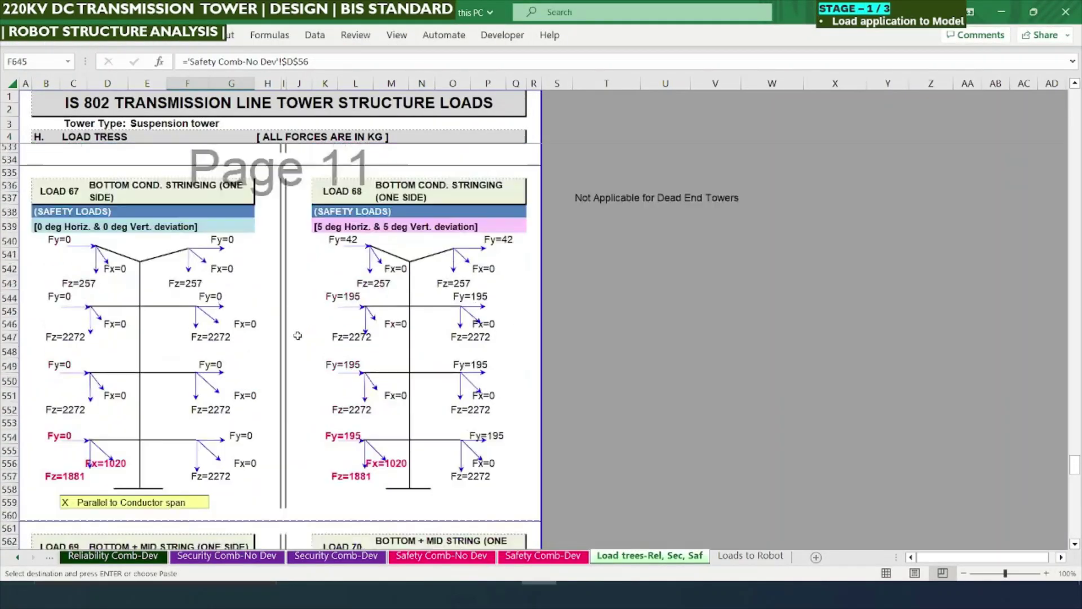
{"action": "scroll", "coordinate": [297, 336], "scroll_direction": "up", "scroll_amount": 20}
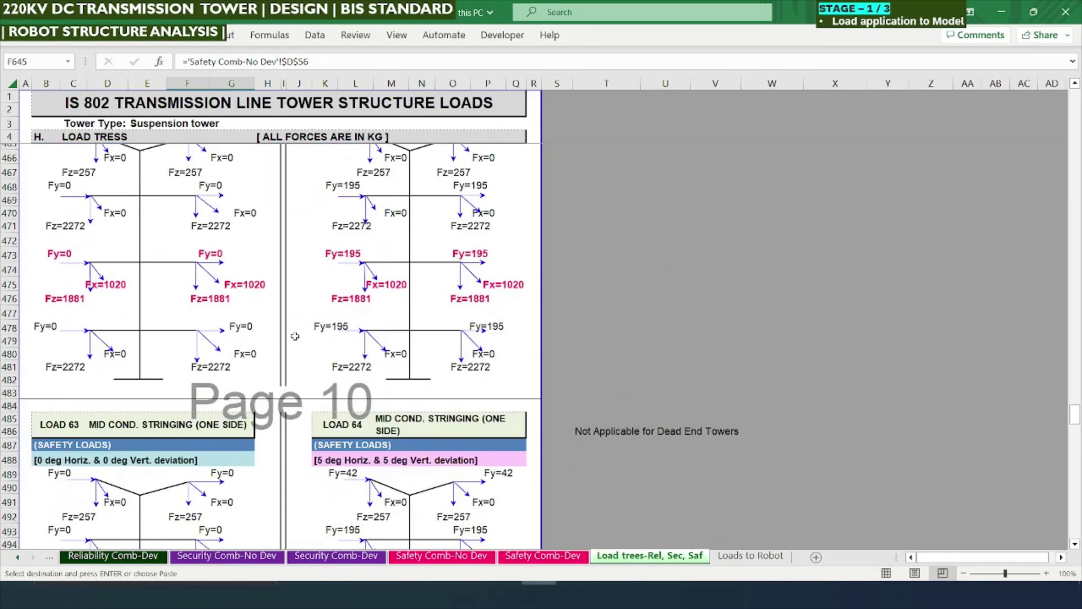
{"action": "scroll", "coordinate": [295, 336], "scroll_direction": "up", "scroll_amount": 12}
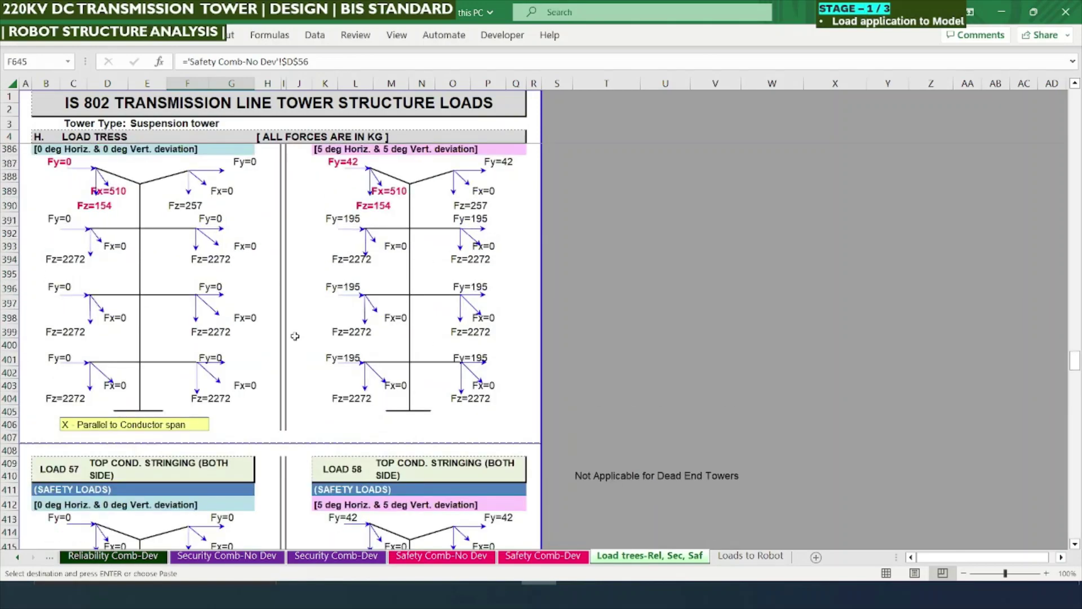
{"action": "scroll", "coordinate": [295, 336], "scroll_direction": "up", "scroll_amount": 20}
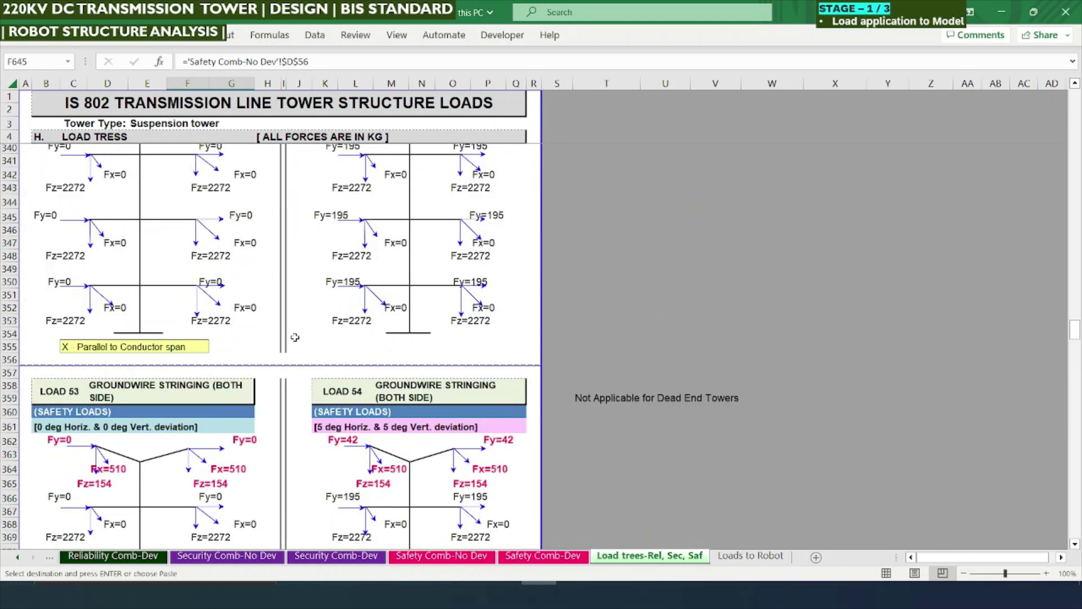
{"action": "scroll", "coordinate": [295, 337], "scroll_direction": "up", "scroll_amount": 2}
{"action": "scroll", "coordinate": [294, 338], "scroll_direction": "down", "scroll_amount": 5}
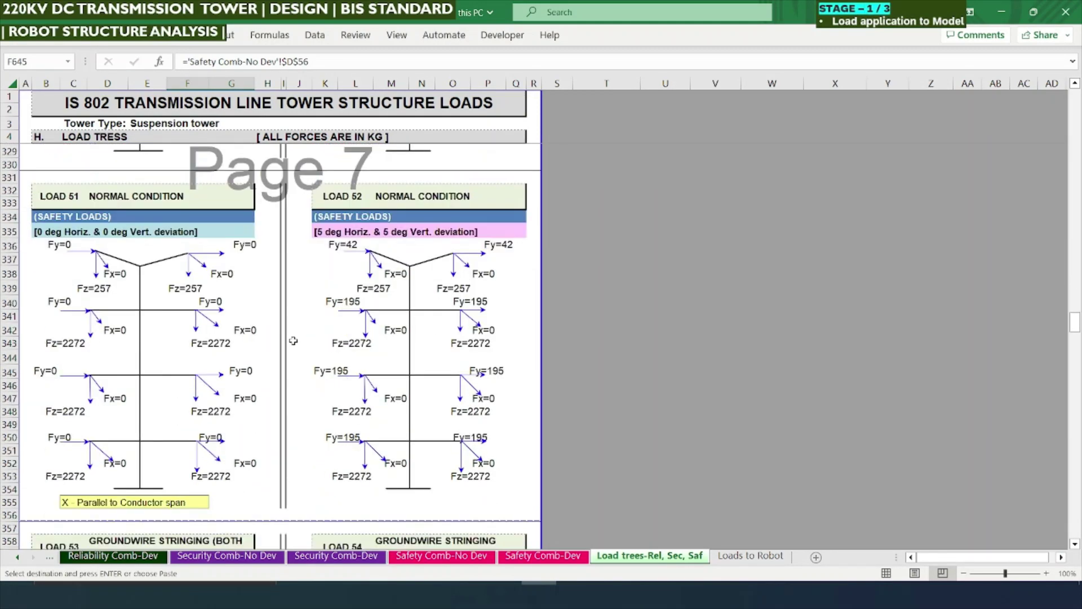
Display load case 51 (Normal Condition No Cond. Dev.) on the Robot tower
{"action": "key", "text": "alt+Tab"}
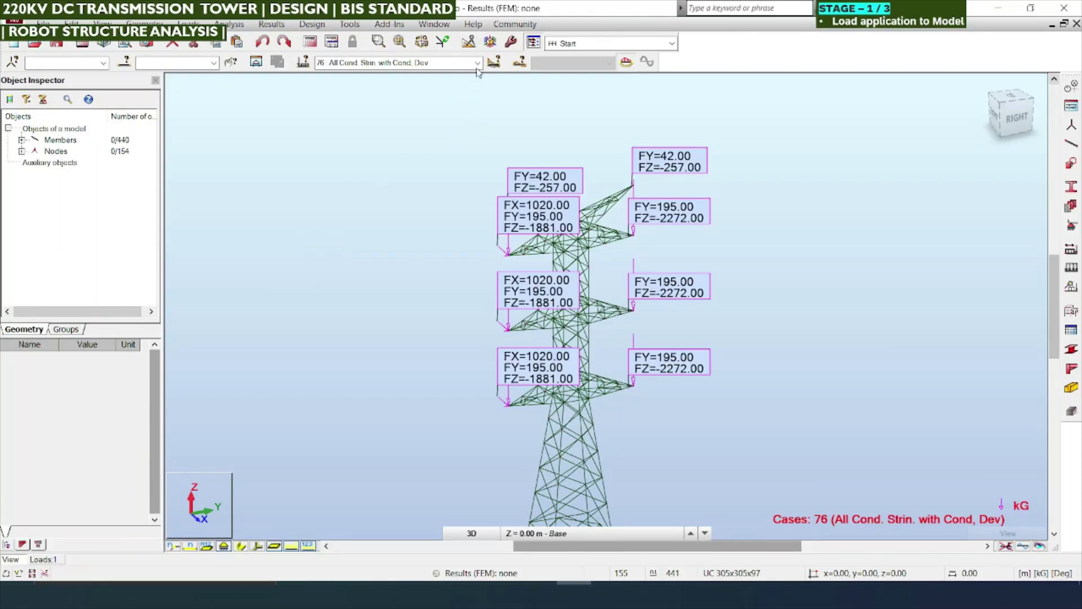
{"action": "left_click", "coordinate": [477, 63]}
{"action": "scroll", "coordinate": [458, 111], "scroll_direction": "up", "scroll_amount": 2}
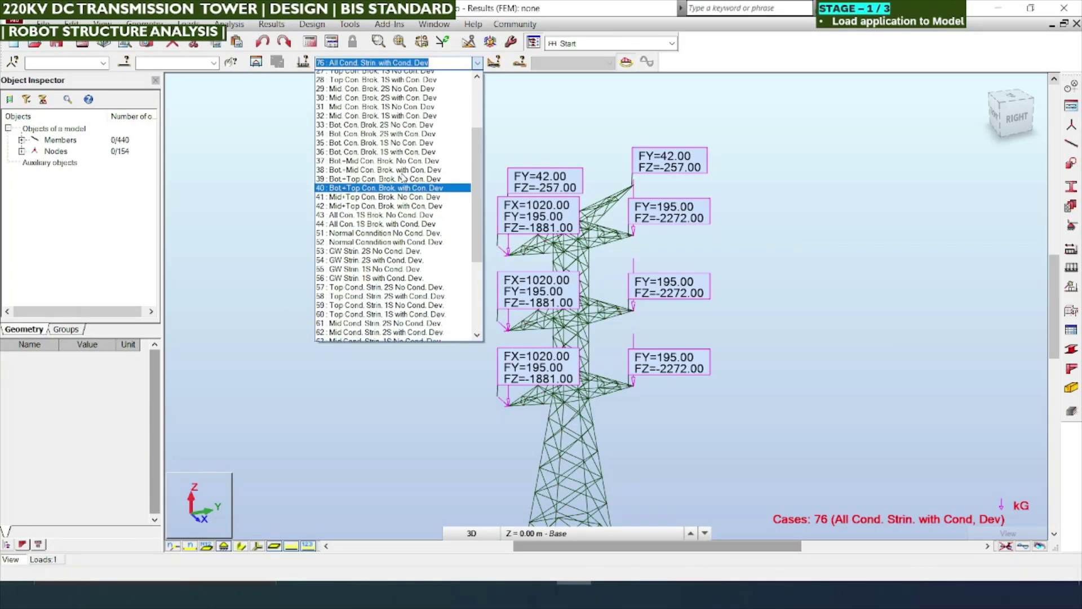
{"action": "left_click", "coordinate": [372, 237]}
{"action": "left_click", "coordinate": [477, 62]}
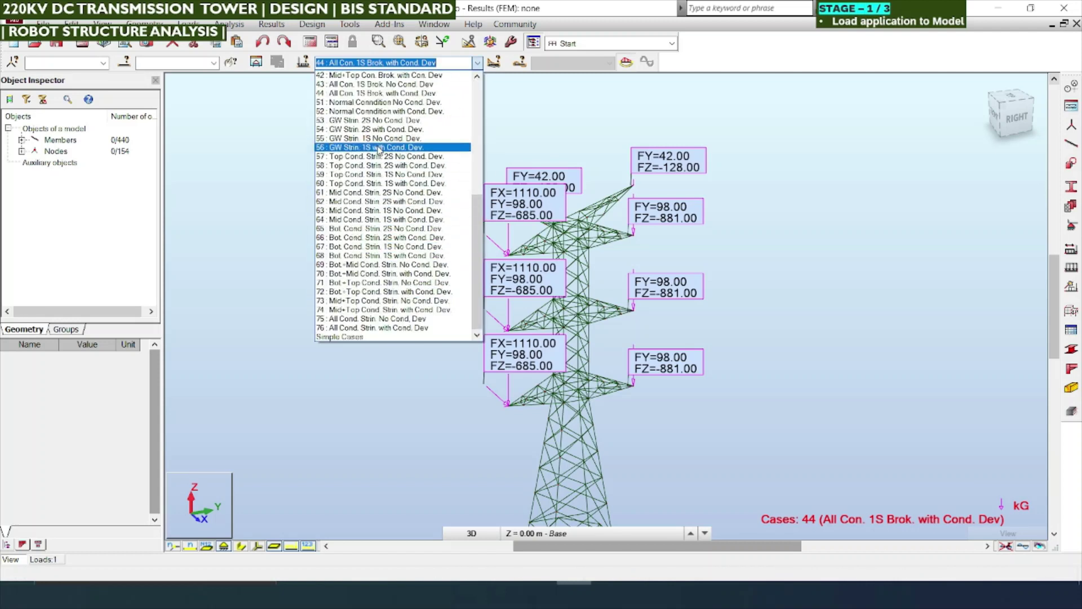
{"action": "left_click", "coordinate": [384, 102]}
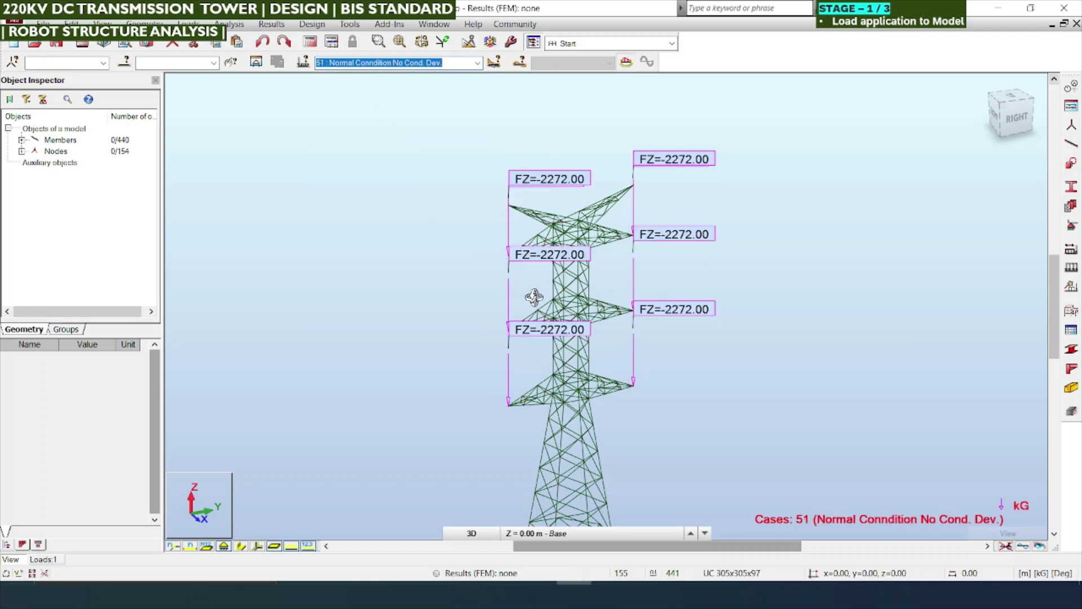
{"action": "scroll", "coordinate": [642, 174], "scroll_direction": "up", "scroll_amount": 1}
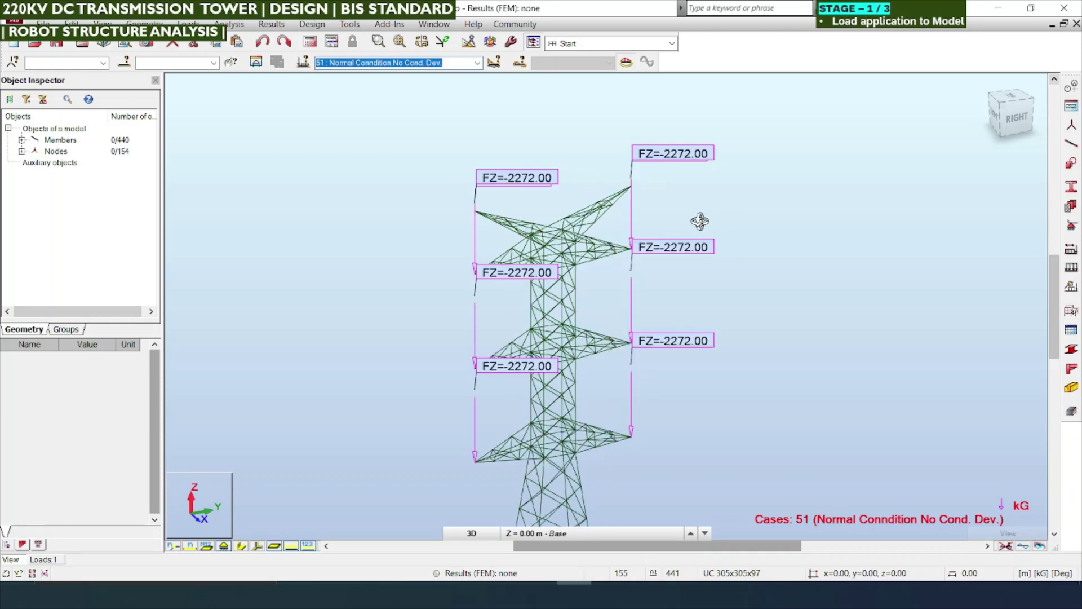
Check the Load 51 tree values in rows 343–353 against the tower loads
{"action": "key", "text": "alt+Tab"}
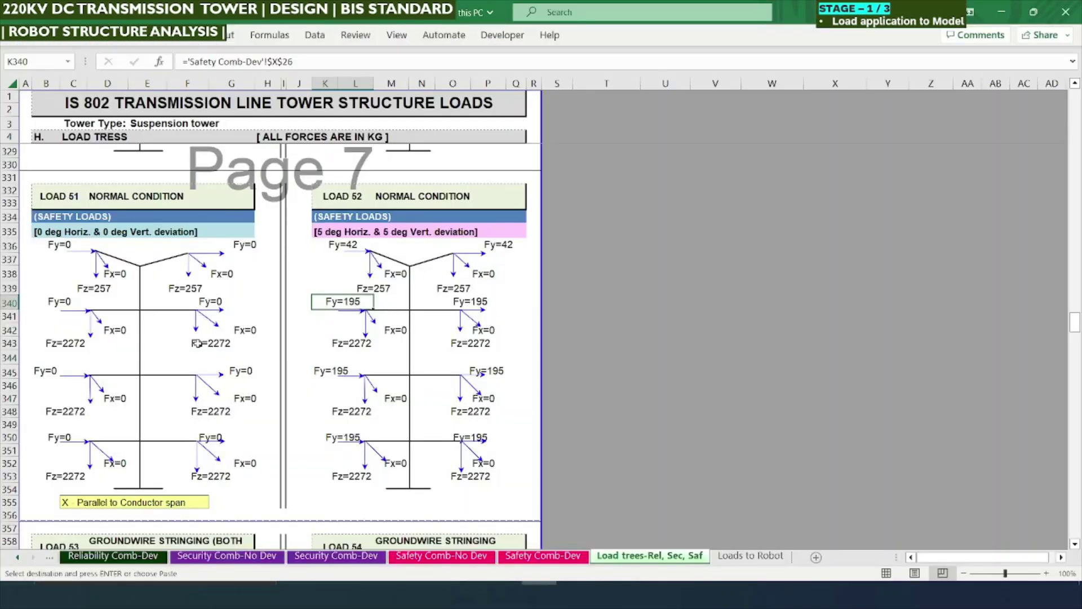
{"action": "left_click_drag", "start_coordinate": [66, 342], "coordinate": [209, 476]}
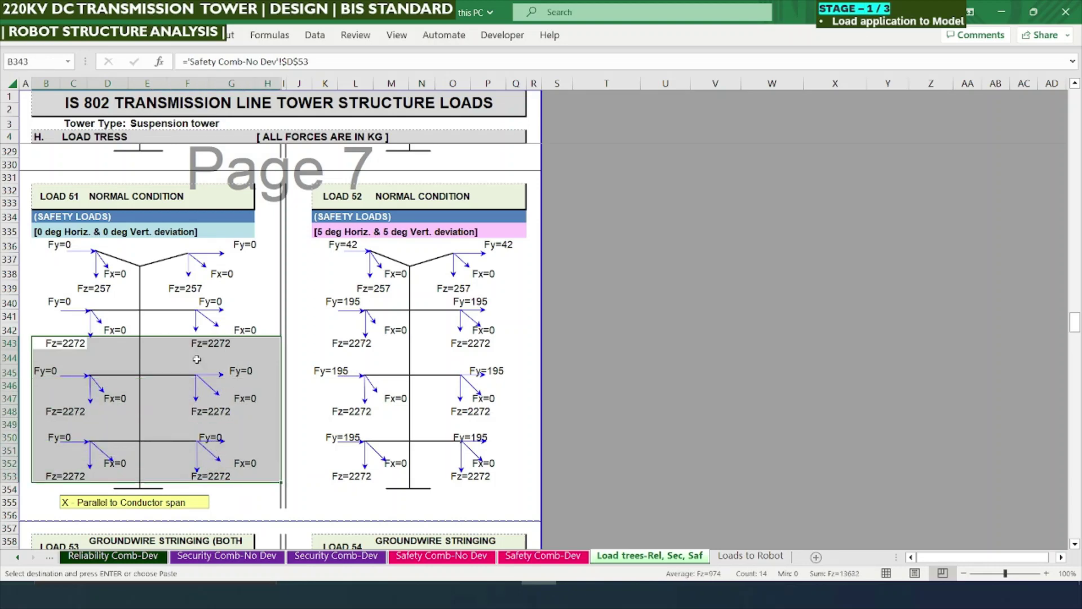
{"action": "key", "text": "alt+Tab"}
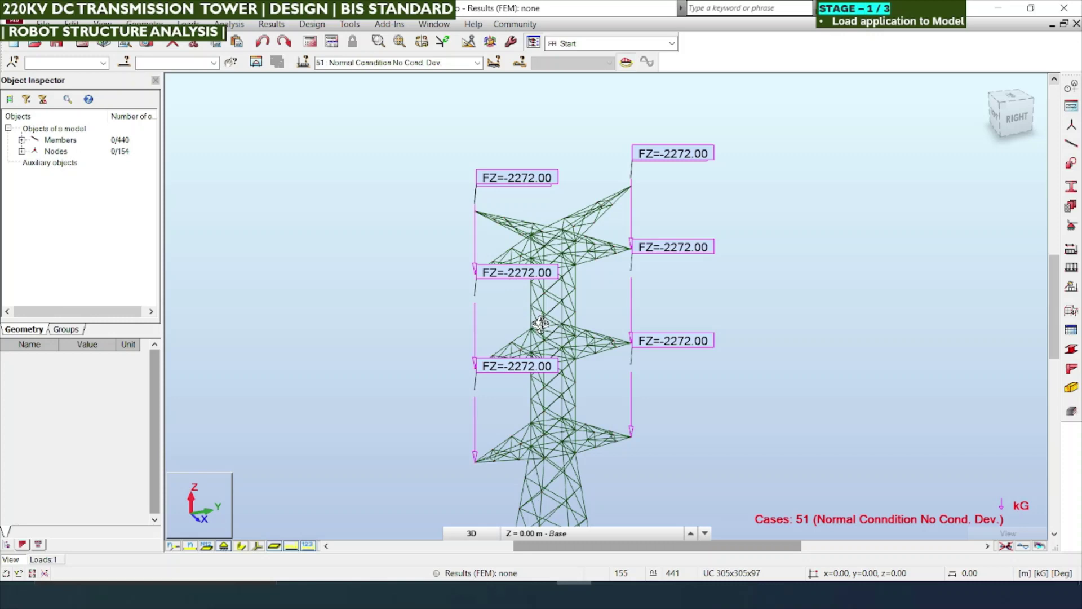
{"action": "key", "text": "alt+Tab"}
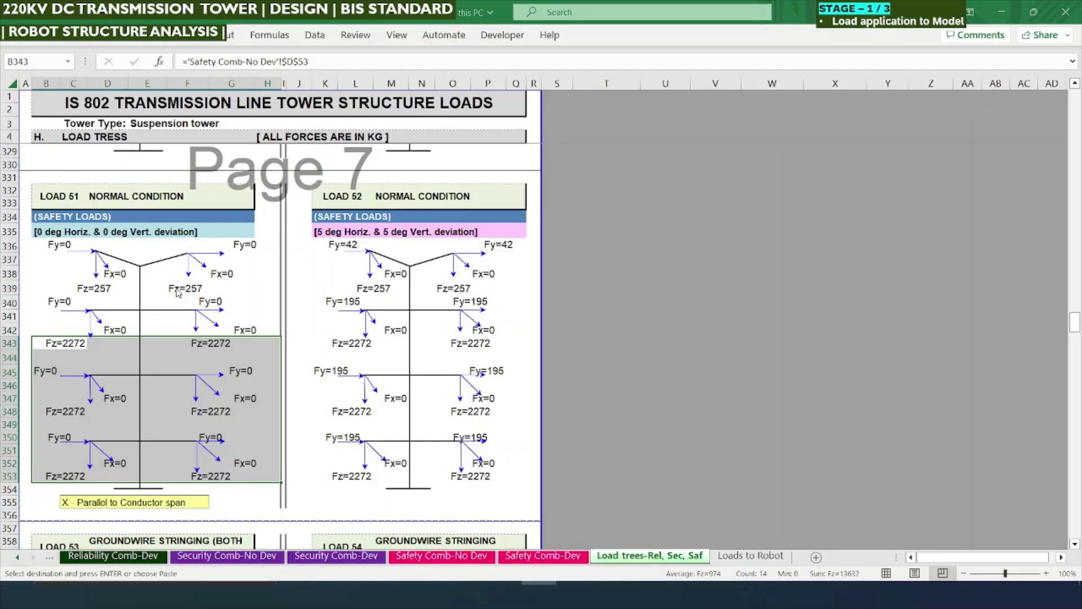
{"action": "key", "text": "alt+Tab"}
{"action": "scroll", "coordinate": [522, 164], "scroll_direction": "up", "scroll_amount": 6}
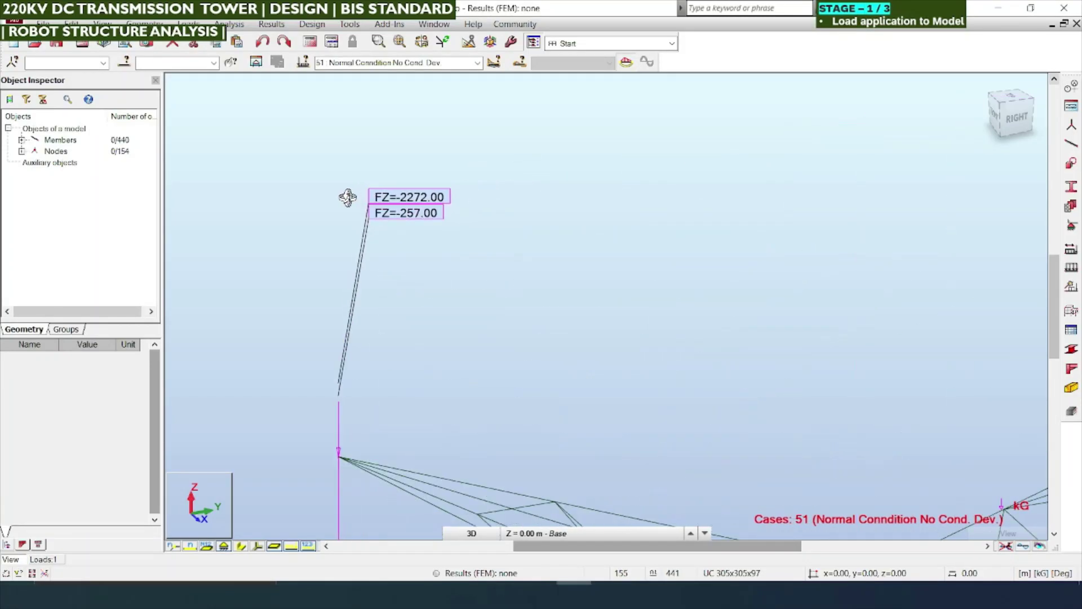
{"action": "scroll", "coordinate": [361, 215], "scroll_direction": "up", "scroll_amount": 3}
{"action": "scroll", "coordinate": [389, 229], "scroll_direction": "down", "scroll_amount": 5}
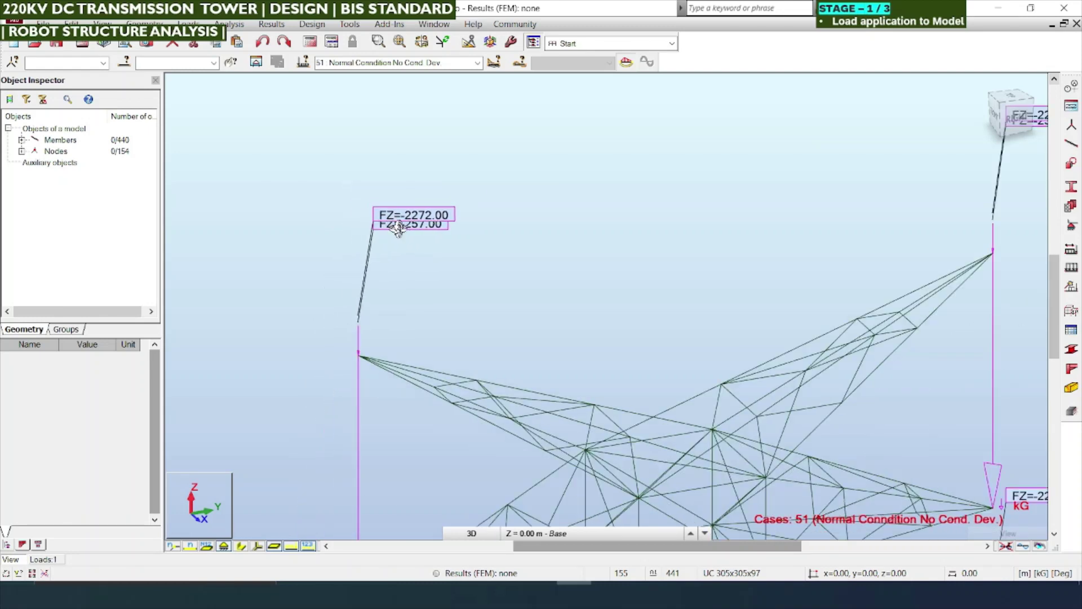
Drag both FZ=-257.00 labels clear of FZ=-2272.00 and recentre the whole tower
{"action": "right_click", "coordinate": [445, 208]}
{"action": "left_click", "coordinate": [530, 188]}
{"action": "left_click_drag", "start_coordinate": [410, 236], "coordinate": [490, 311]}
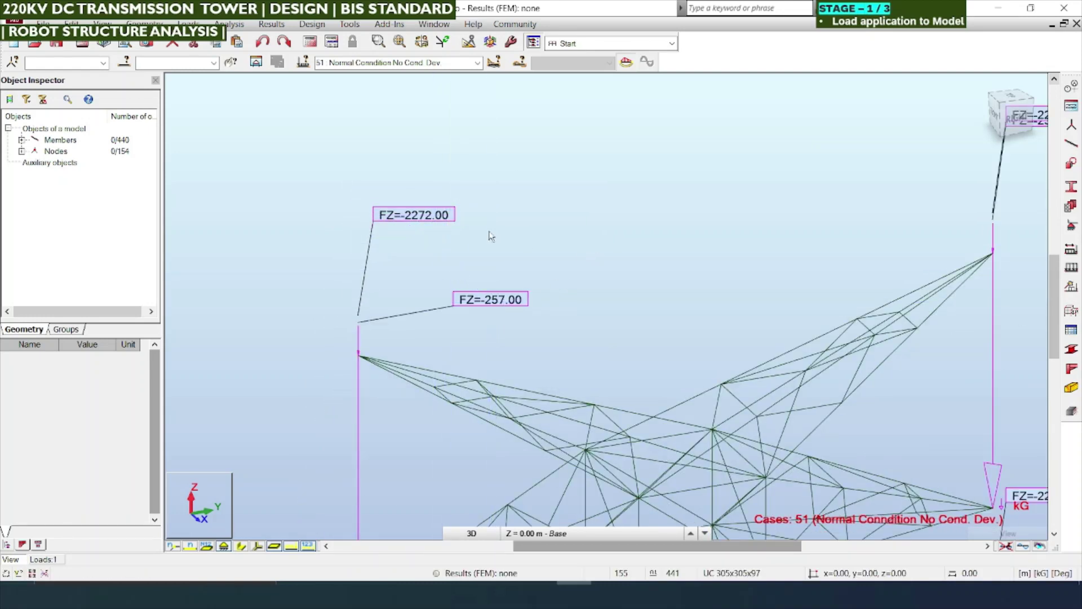
{"action": "scroll", "coordinate": [491, 236], "scroll_direction": "down", "scroll_amount": 3}
{"action": "scroll", "coordinate": [722, 249], "scroll_direction": "up", "scroll_amount": 2}
{"action": "left_click", "coordinate": [712, 203]}
{"action": "left_click_drag", "start_coordinate": [742, 243], "coordinate": [733, 281]}
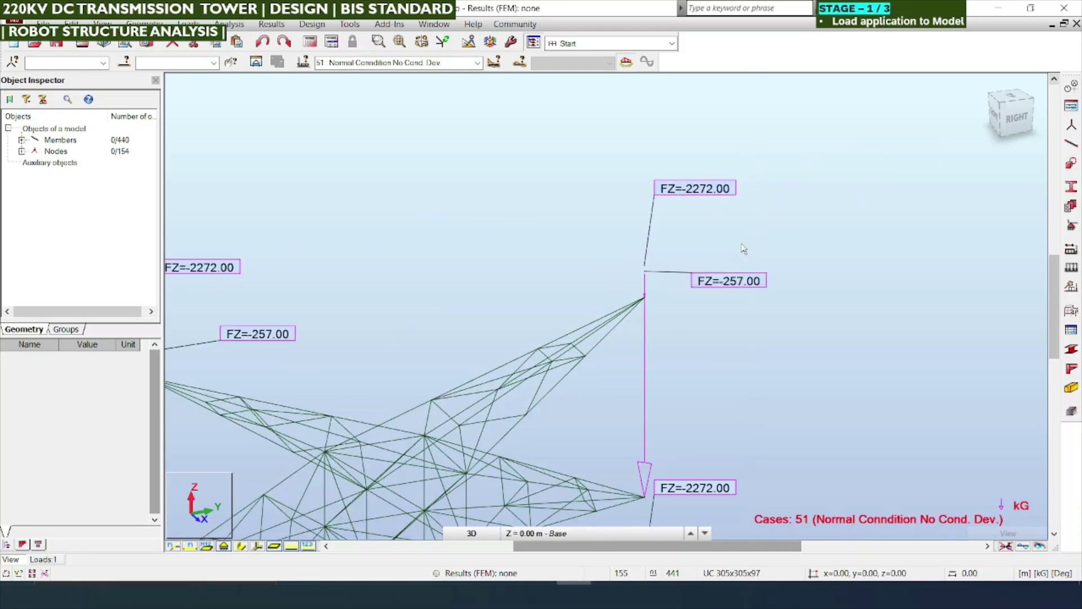
{"action": "scroll", "coordinate": [744, 282], "scroll_direction": "down", "scroll_amount": 3}
{"action": "middle_click_drag", "start_coordinate": [776, 372], "coordinate": [628, 283]}
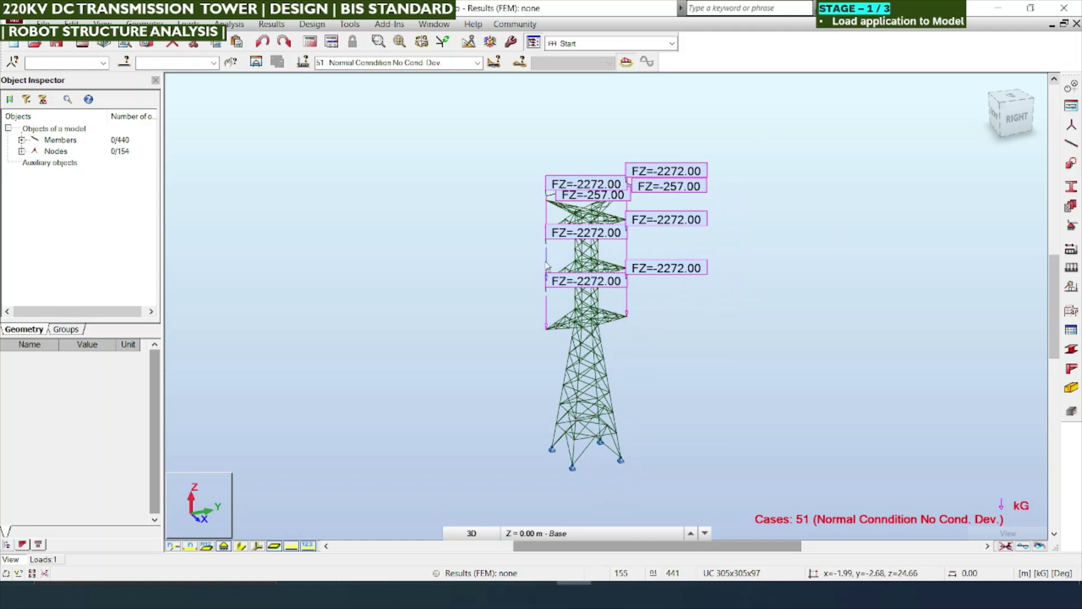
{"action": "scroll", "coordinate": [550, 269], "scroll_direction": "up", "scroll_amount": 1}
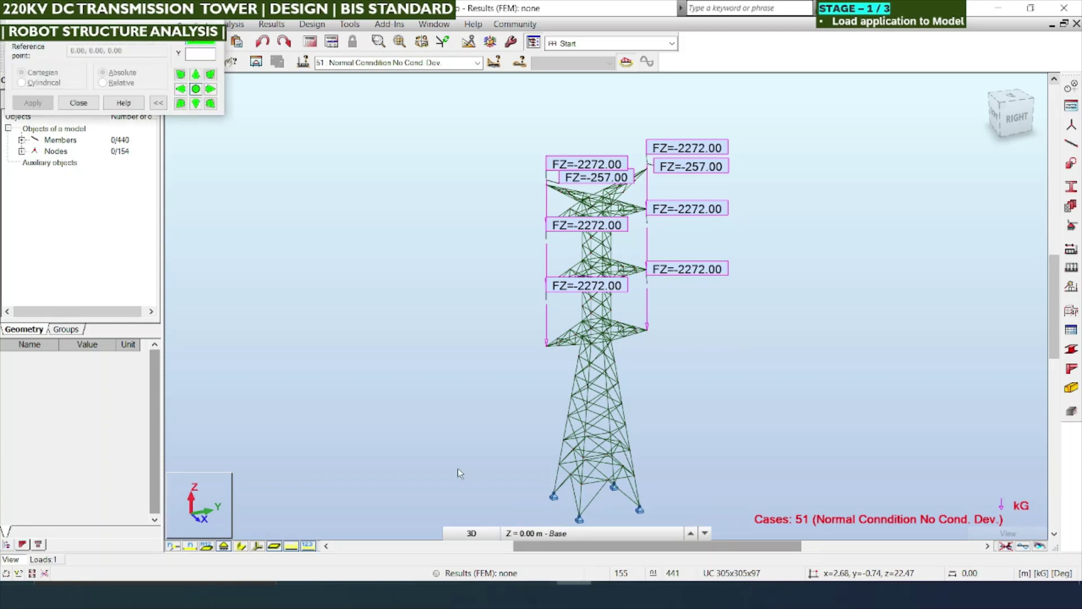
{"action": "key", "text": "alt+Tab"}
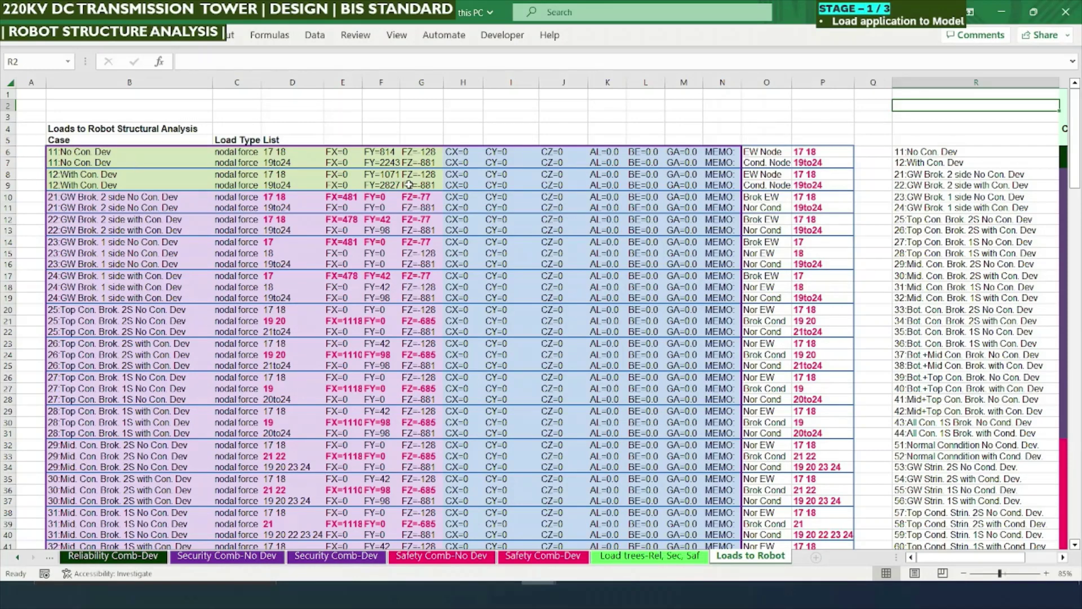
Enter =R6 in cell B6 so it takes its case name from R6
{"action": "left_click", "coordinate": [258, 263]}
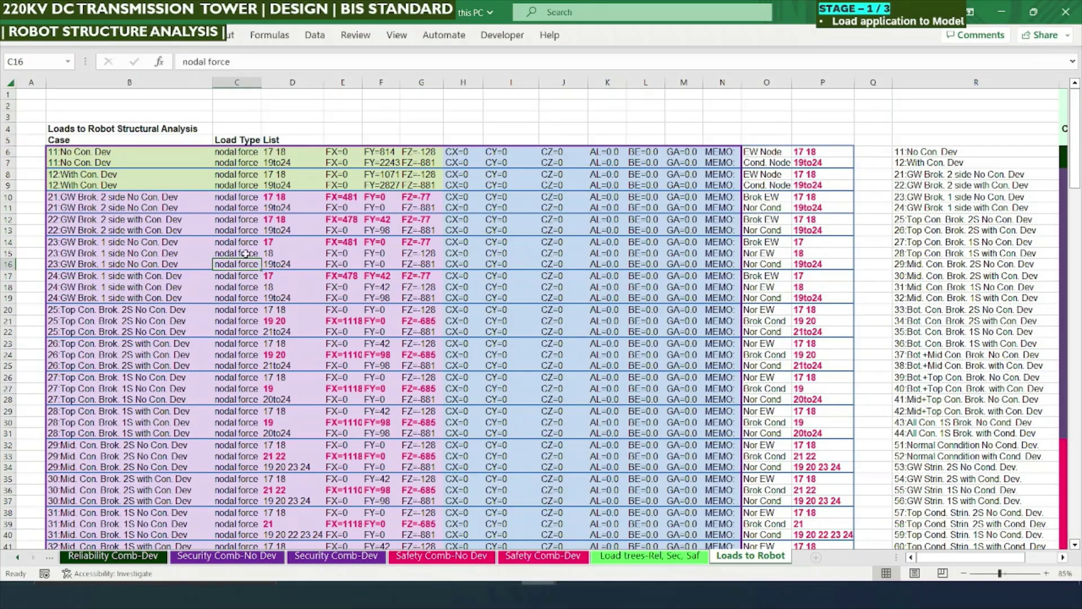
{"action": "left_click", "coordinate": [596, 240]}
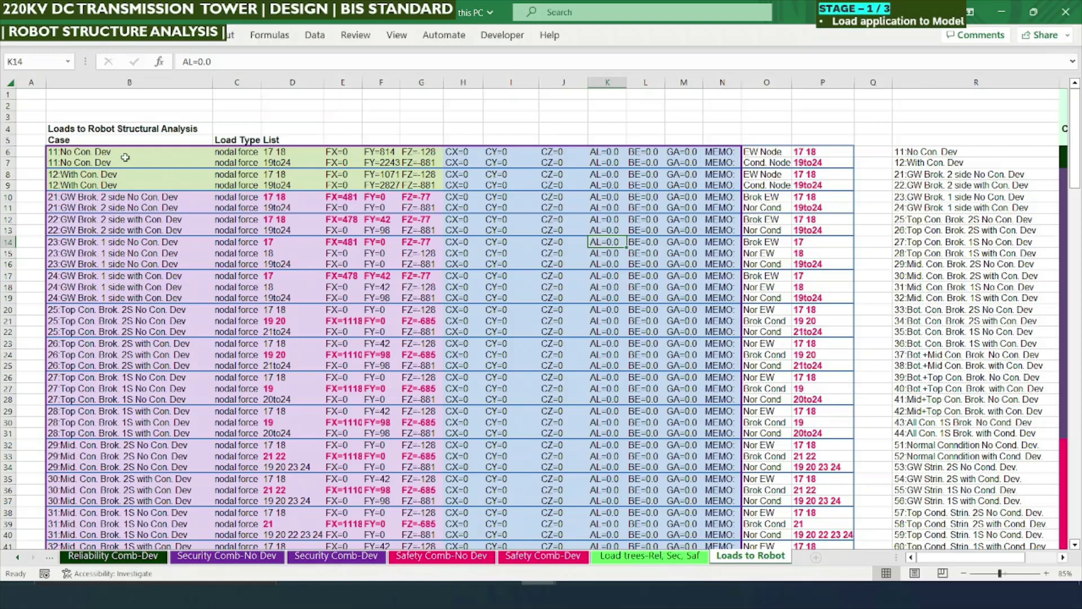
{"action": "left_click", "coordinate": [129, 83]}
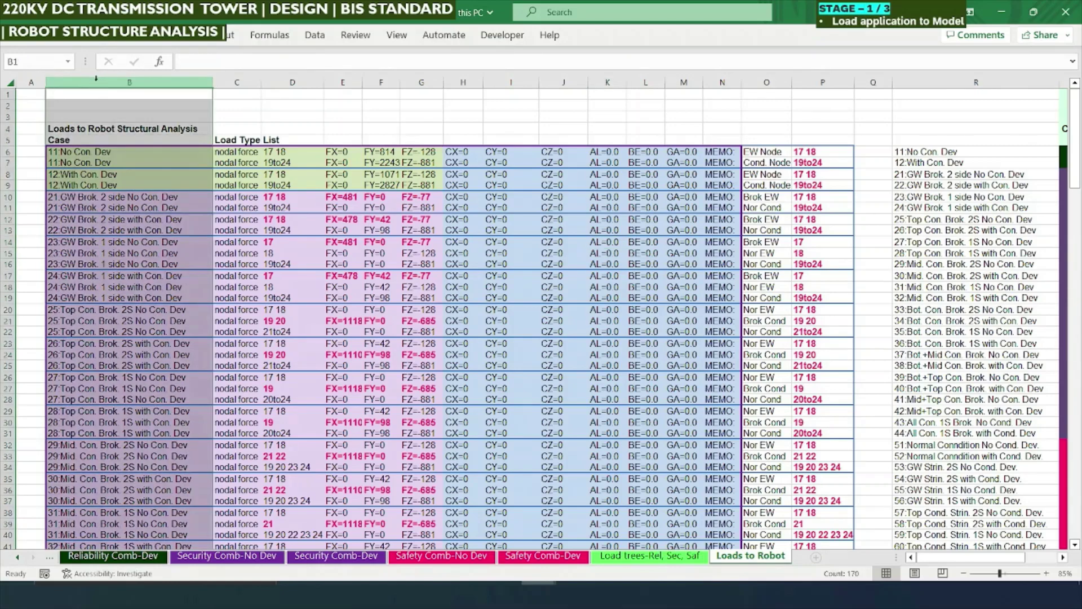
{"action": "left_click", "coordinate": [112, 154]}
{"action": "type", "text": "=R6"}
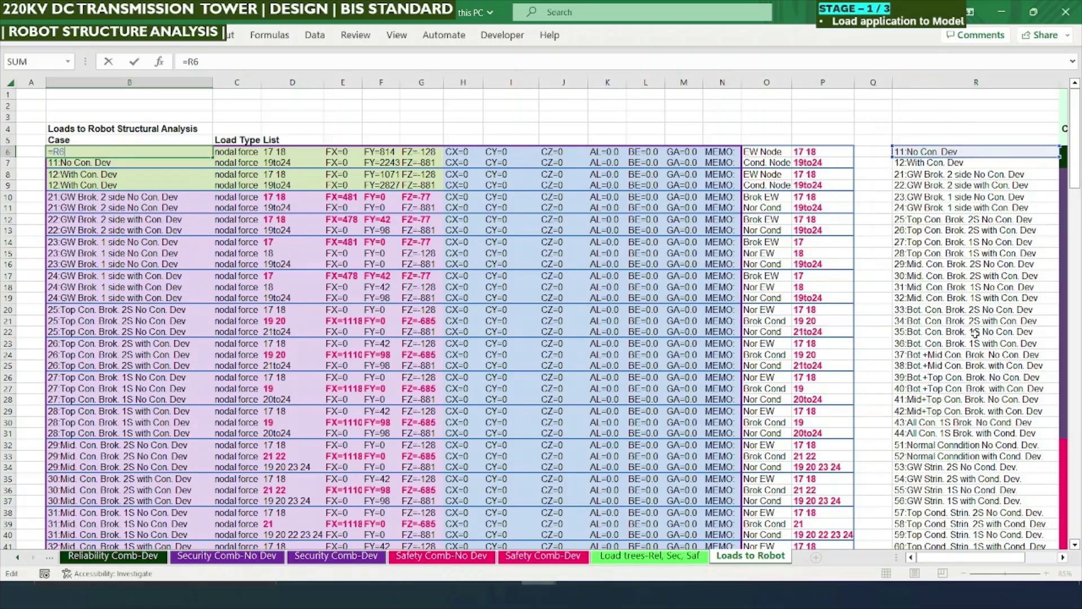
{"action": "key", "text": "ctrl+Return"}
{"action": "left_click", "coordinate": [1063, 557]}
{"action": "left_click", "coordinate": [1062, 557]}
{"action": "left_click", "coordinate": [1063, 557]}
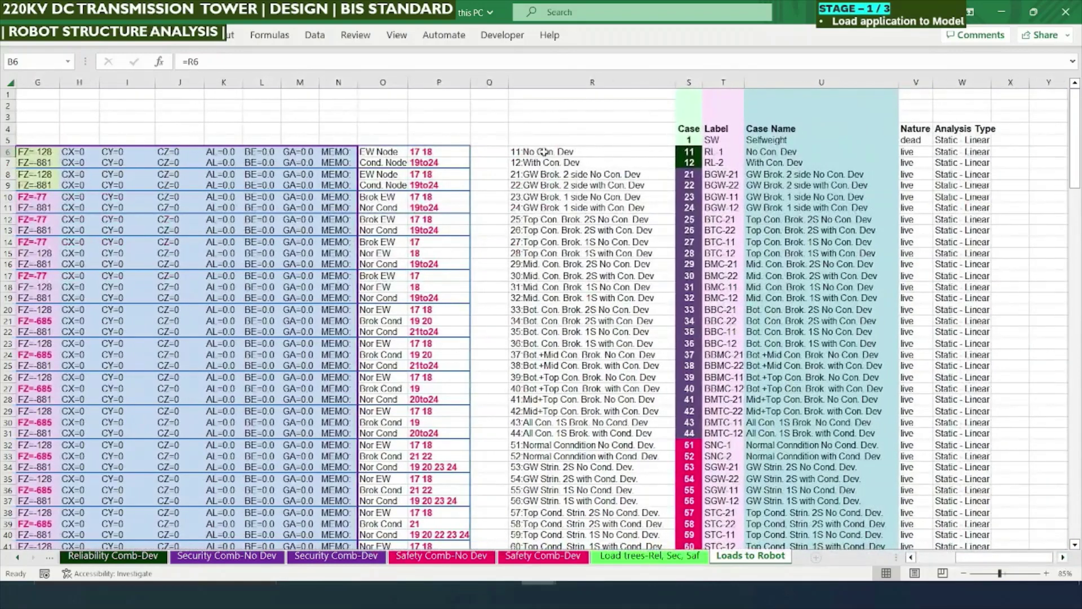
Inspect R6's label formula =S6&":"&U6 and leave it unchanged
{"action": "double_click", "coordinate": [543, 151]}
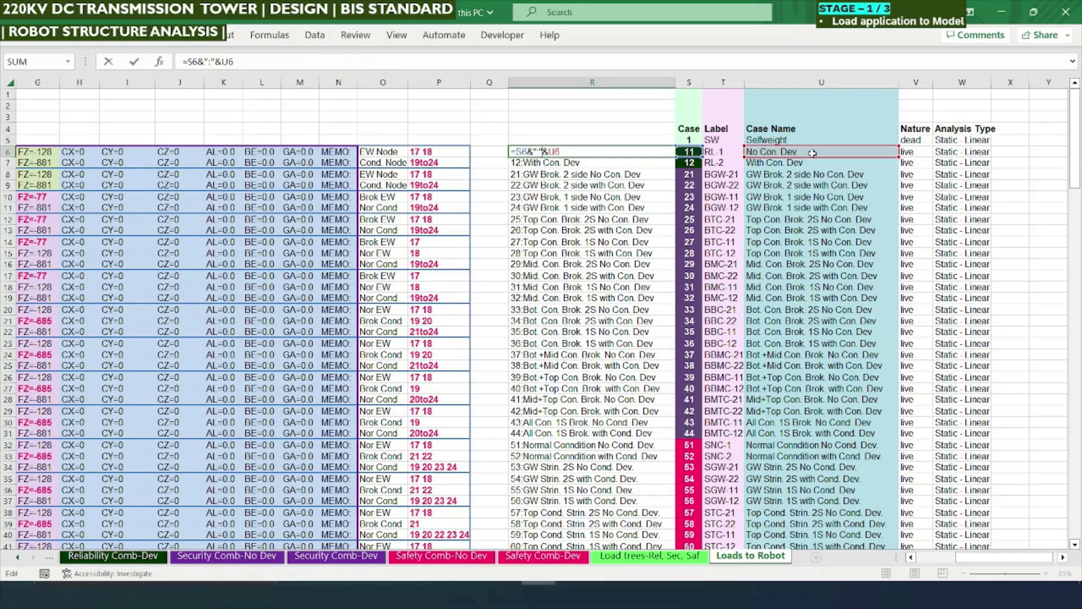
{"action": "key", "text": "Escape"}
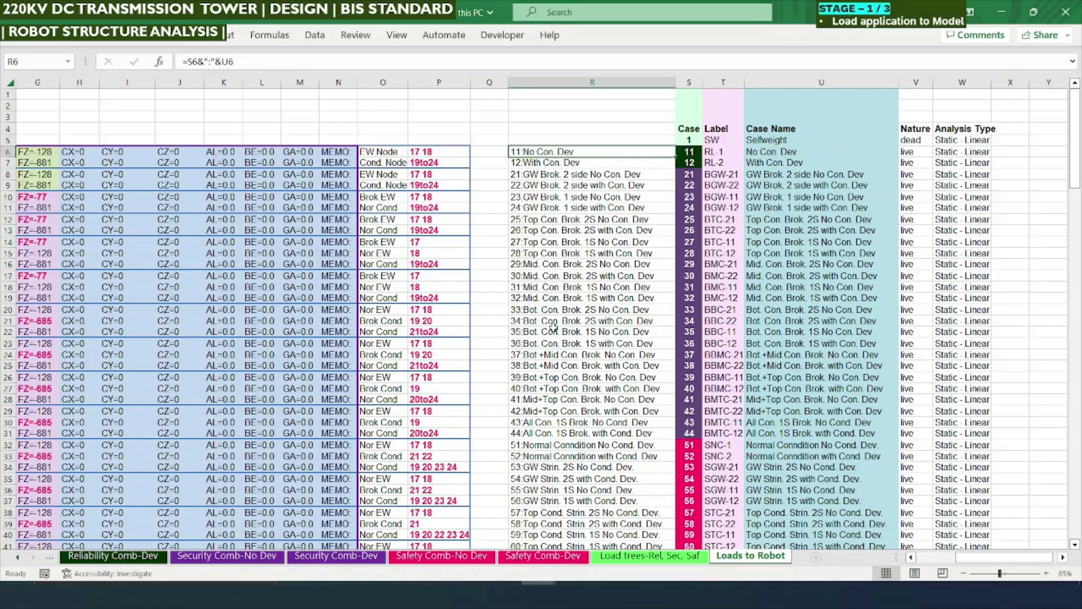
{"action": "scroll", "coordinate": [549, 151], "scroll_direction": "down", "scroll_amount": 8}
{"action": "scroll", "coordinate": [550, 151], "scroll_direction": "up", "scroll_amount": 7}
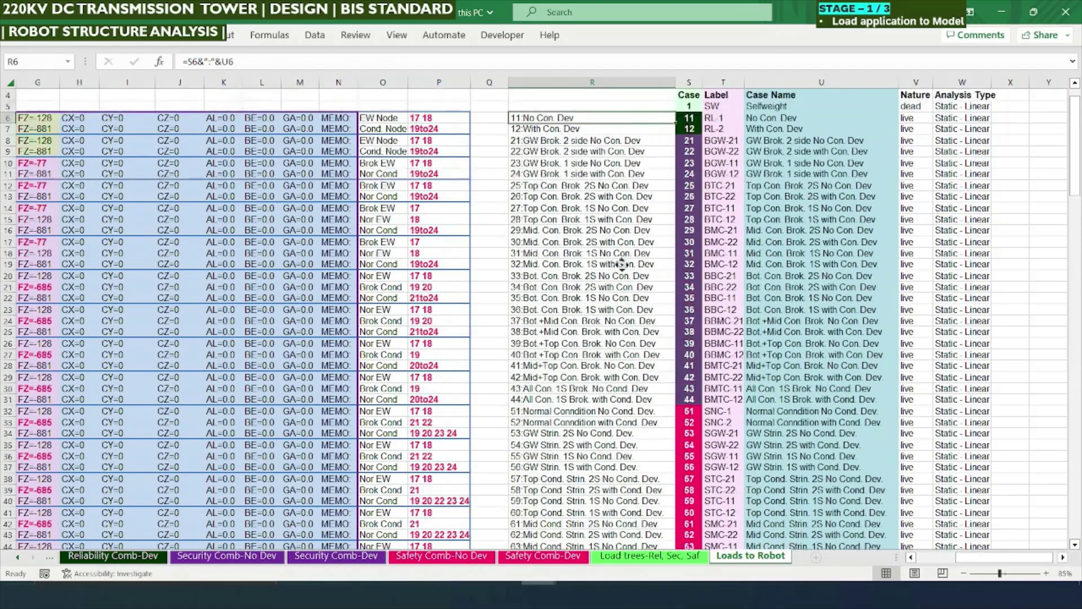
{"action": "scroll", "coordinate": [304, 212], "scroll_direction": "left", "scroll_amount": 3}
{"action": "scroll", "coordinate": [304, 212], "scroll_direction": "up", "scroll_amount": 1}
{"action": "left_click", "coordinate": [70, 154]}
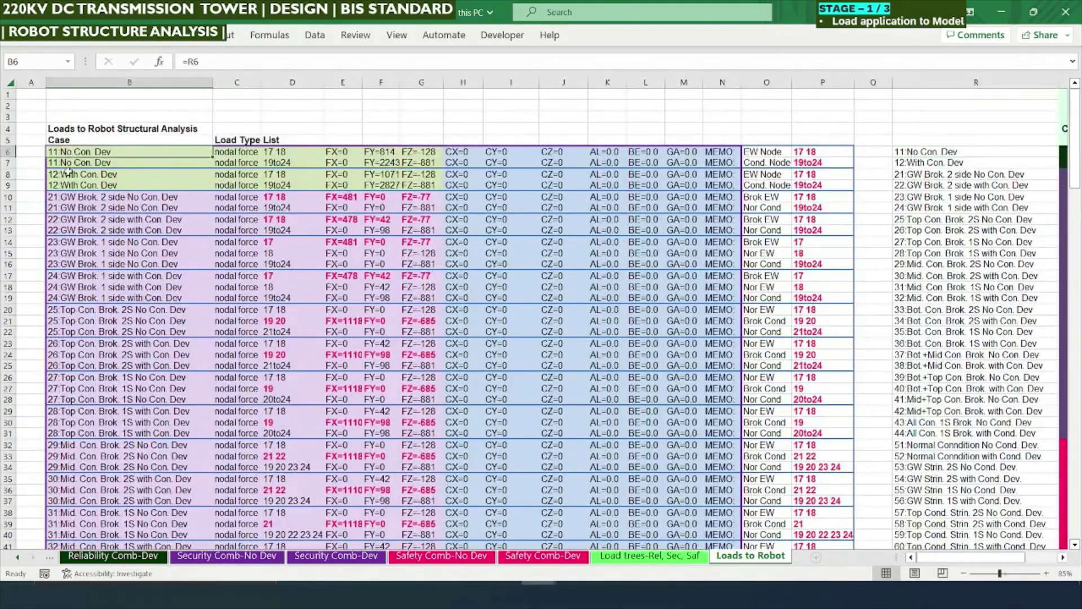
{"action": "left_click_drag", "start_coordinate": [84, 151], "coordinate": [845, 165]}
{"action": "left_click_drag", "start_coordinate": [57, 176], "coordinate": [840, 184]}
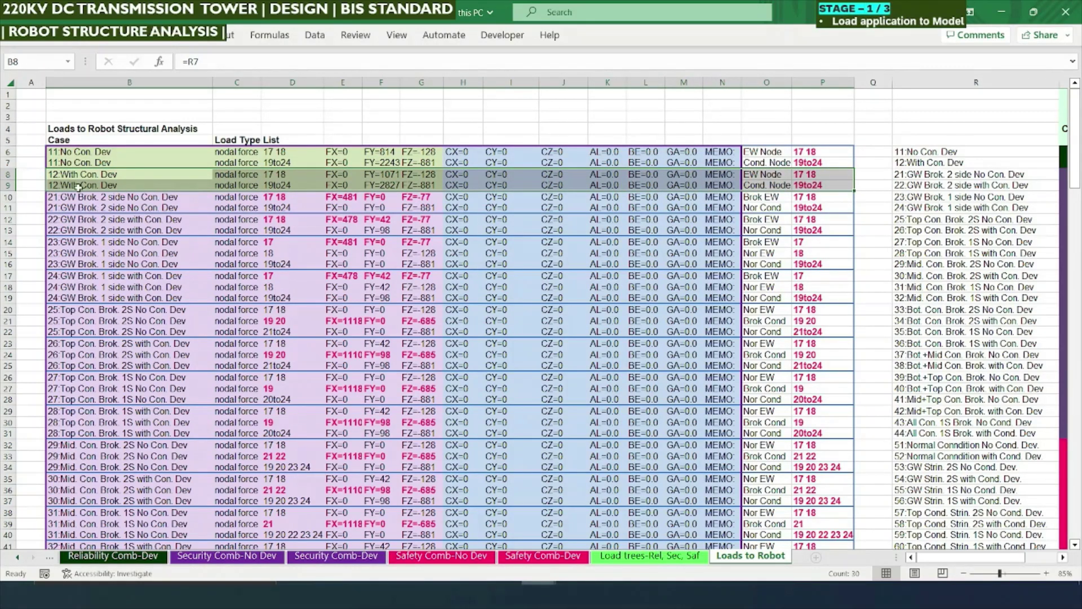
{"action": "left_click", "coordinate": [60, 153]}
{"action": "left_click_drag", "start_coordinate": [60, 152], "coordinate": [822, 162]}
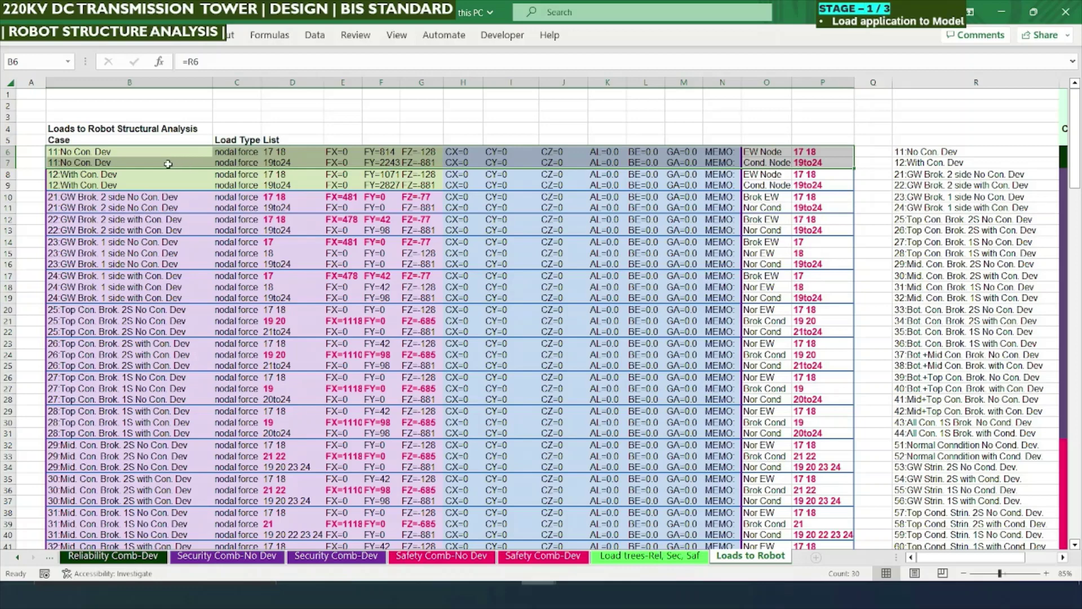
{"action": "left_click", "coordinate": [93, 174]}
{"action": "left_click_drag", "start_coordinate": [108, 153], "coordinate": [832, 166]}
{"action": "left_click_drag", "start_coordinate": [76, 177], "coordinate": [786, 186]}
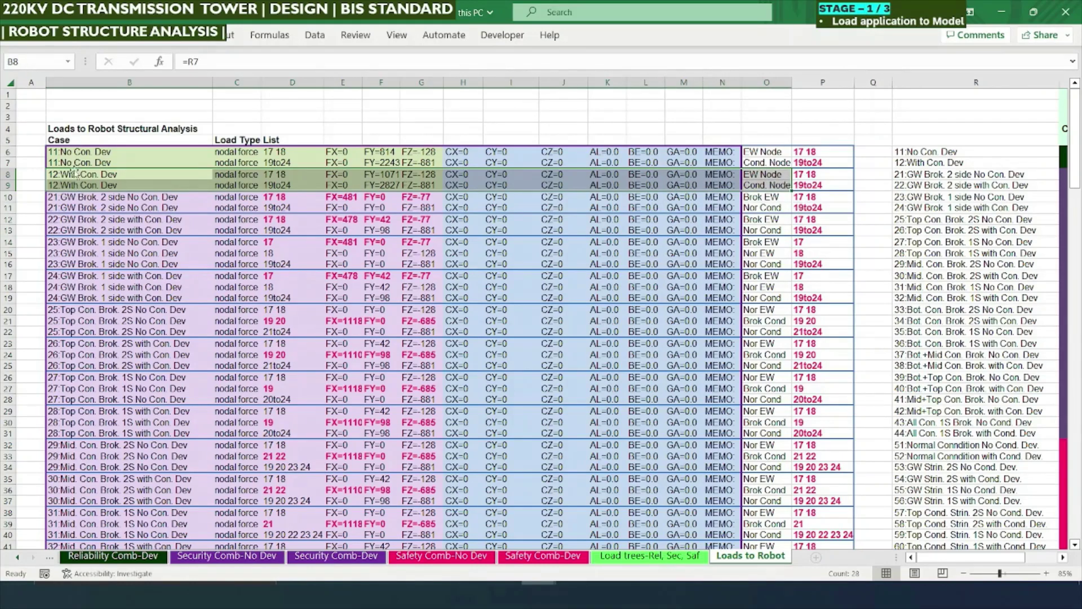
{"action": "left_click_drag", "start_coordinate": [68, 156], "coordinate": [82, 182]}
{"action": "key", "text": "ctrl+v"}
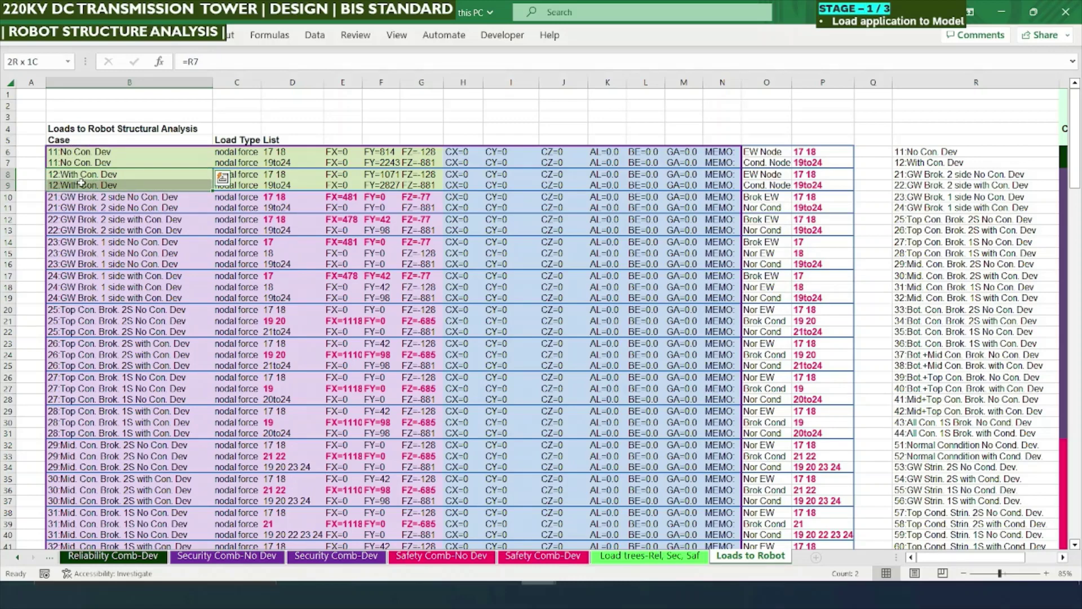
{"action": "left_click", "coordinate": [511, 264]}
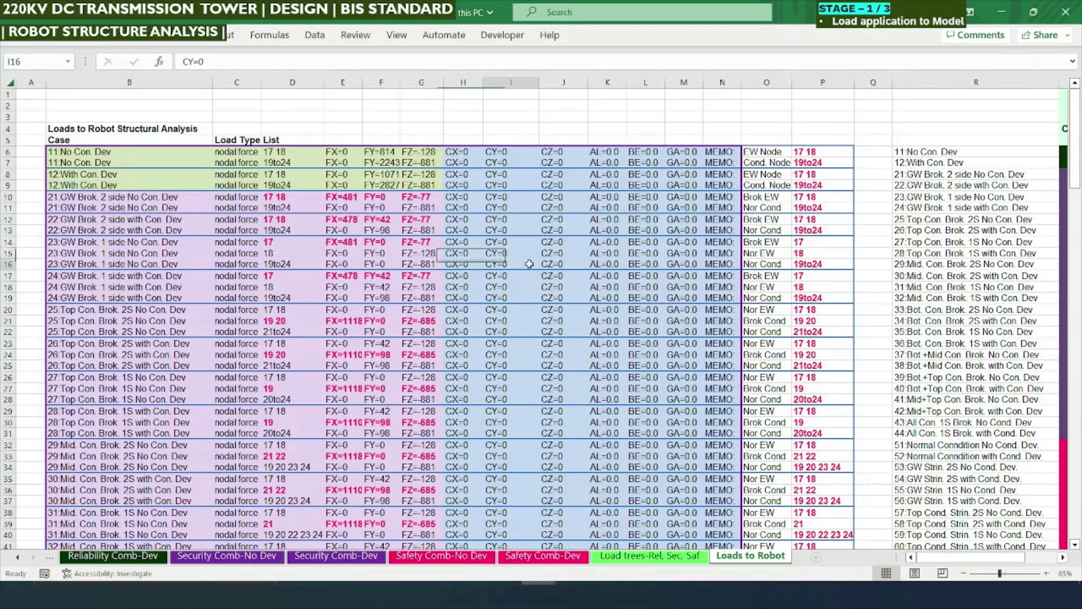
{"action": "left_click", "coordinate": [465, 153]}
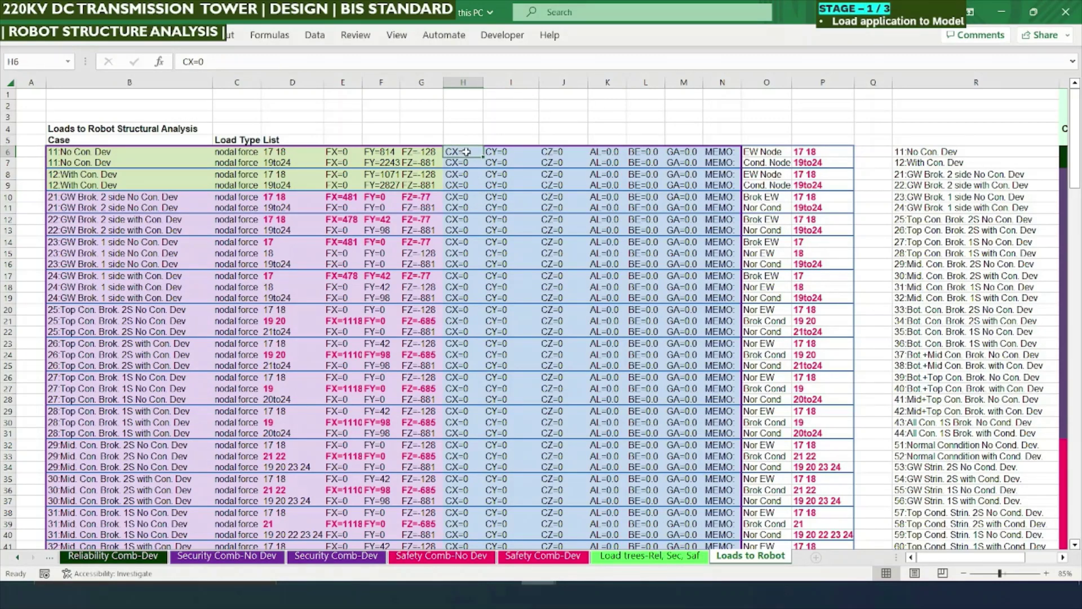
{"action": "left_click", "coordinate": [501, 154]}
{"action": "left_click", "coordinate": [553, 154]}
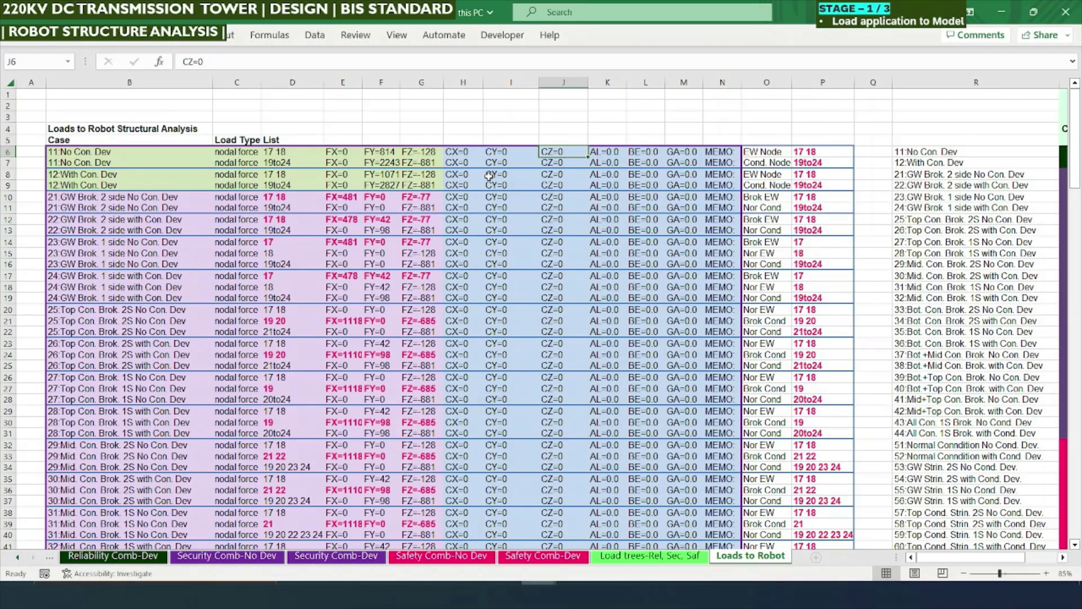
{"action": "left_click_drag", "start_coordinate": [668, 162], "coordinate": [713, 506]}
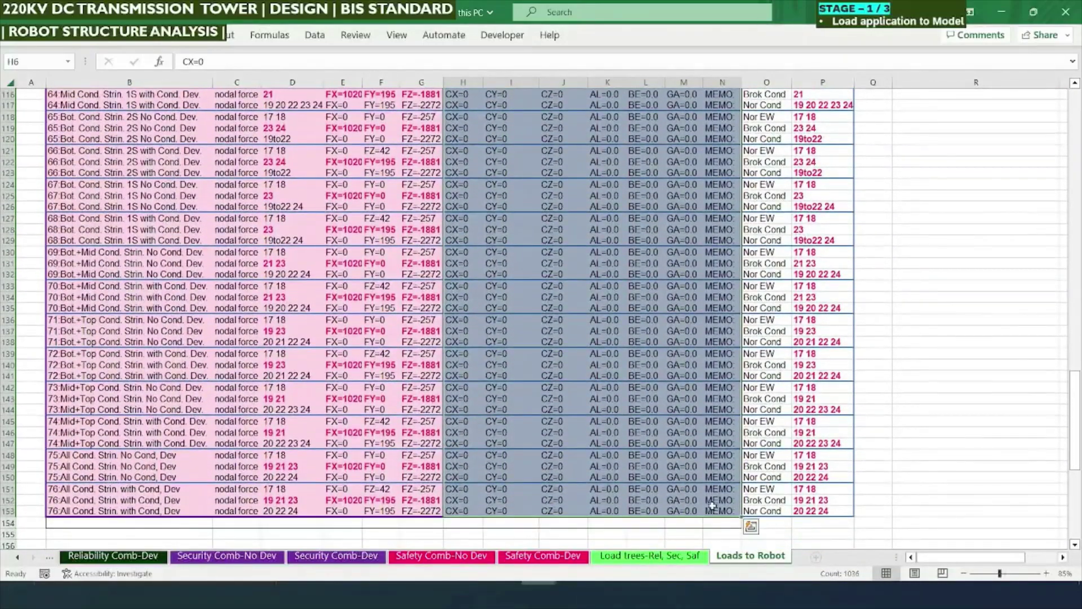
{"action": "scroll", "coordinate": [562, 381], "scroll_direction": "up", "scroll_amount": 20}
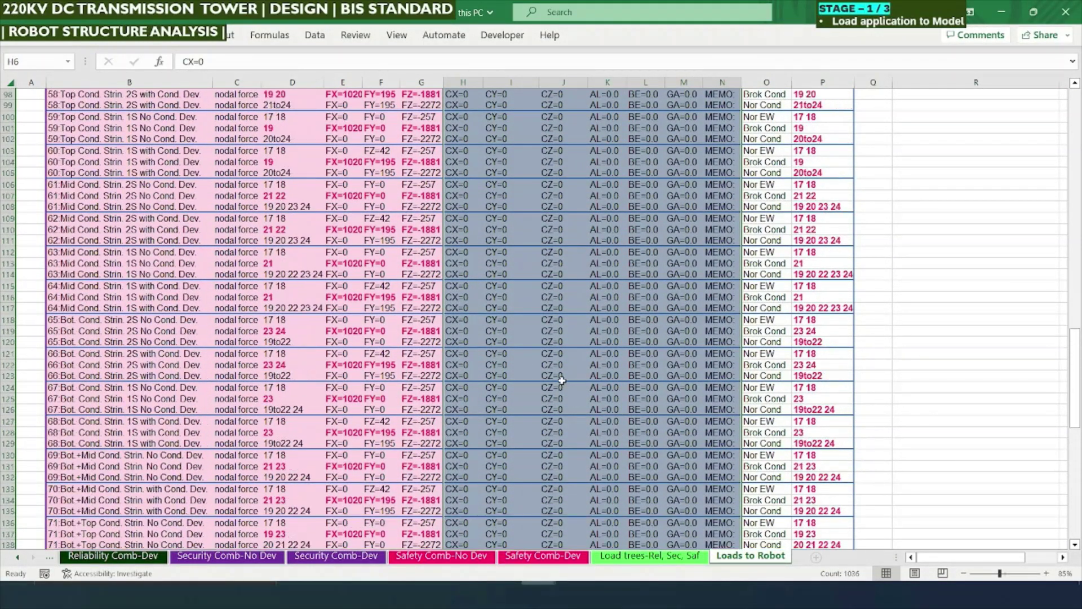
{"action": "scroll", "coordinate": [563, 382], "scroll_direction": "up", "scroll_amount": 17}
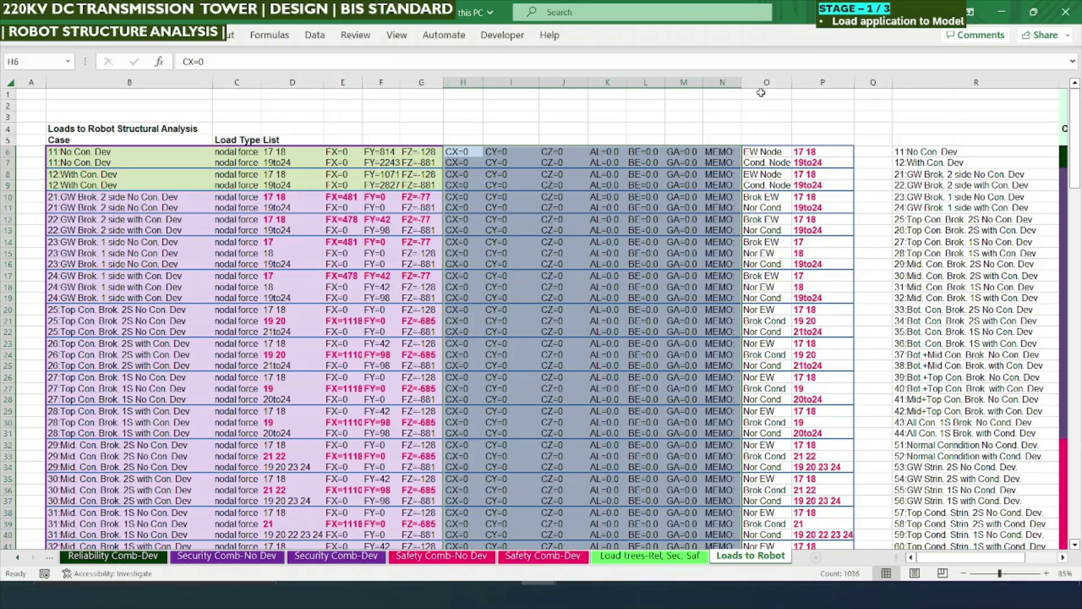
Enter =P6 in cell D6 so it takes the node list 17 18 from P6
{"action": "left_click", "coordinate": [647, 200]}
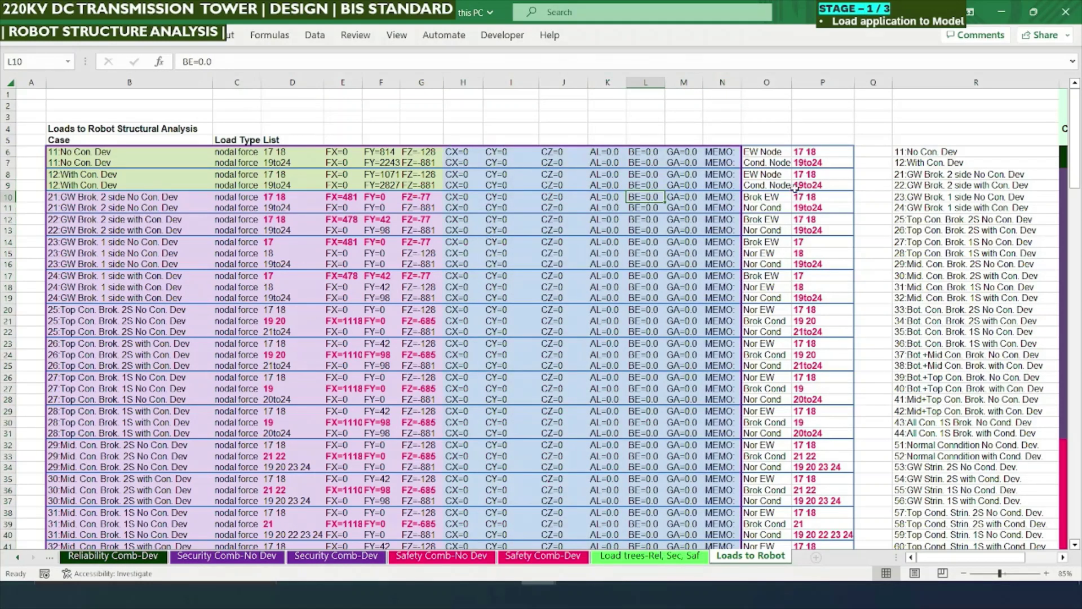
{"action": "left_click", "coordinate": [824, 82]}
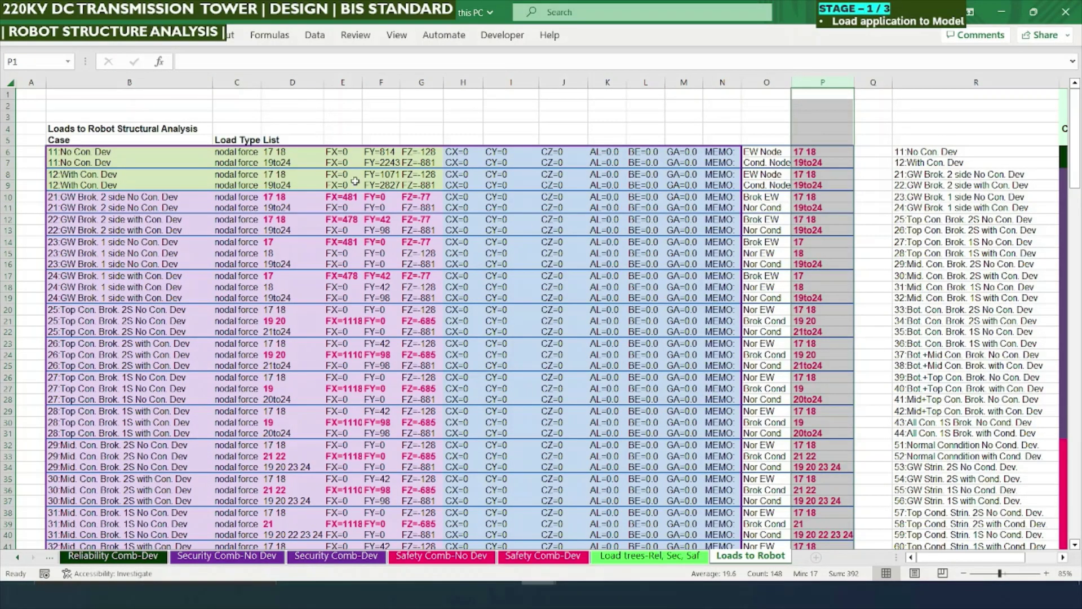
{"action": "left_click", "coordinate": [293, 152]}
{"action": "left_click", "coordinate": [292, 81]}
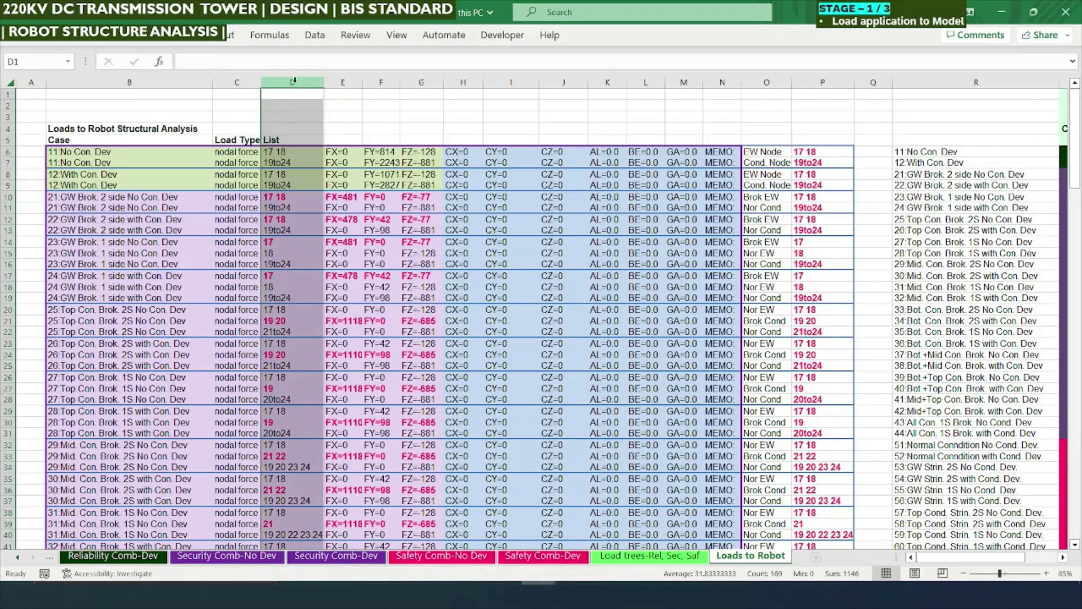
{"action": "left_click", "coordinate": [288, 152]}
{"action": "type", "text": "=P6"}
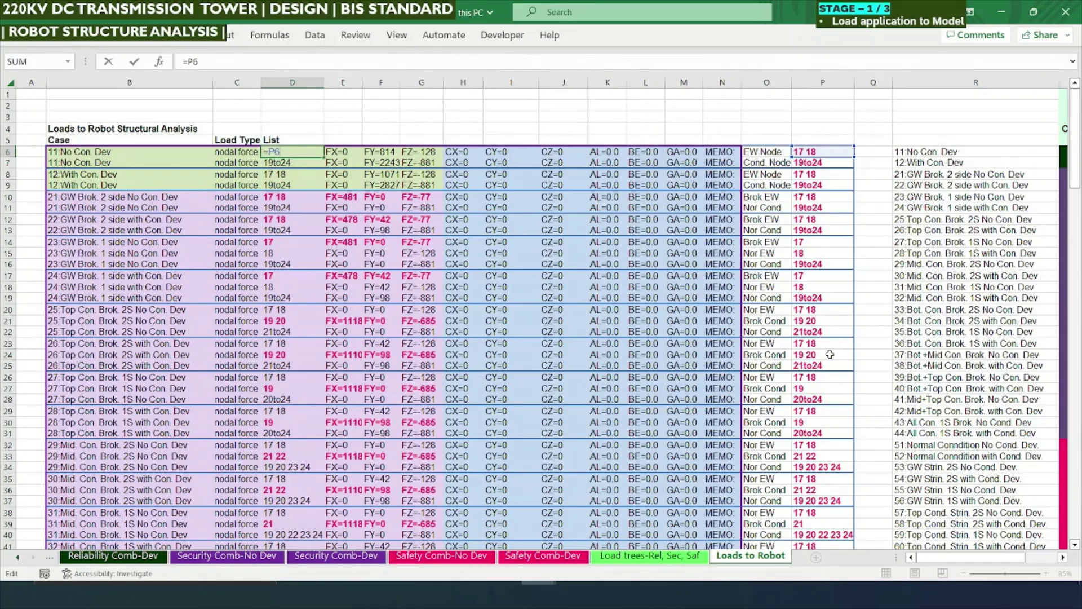
{"action": "key", "text": "ctrl+Return"}
Review the node lists P6:P41, case names B10:B11 and the FX formula in E6
{"action": "left_click_drag", "start_coordinate": [828, 153], "coordinate": [843, 557]}
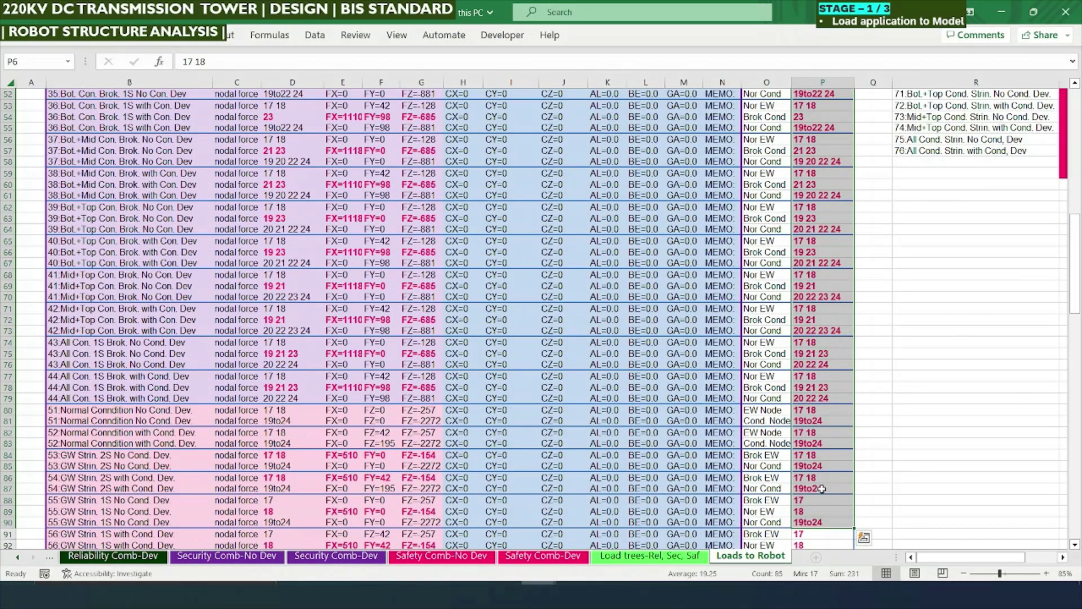
{"action": "scroll", "coordinate": [100, 234], "scroll_direction": "up", "scroll_amount": 10}
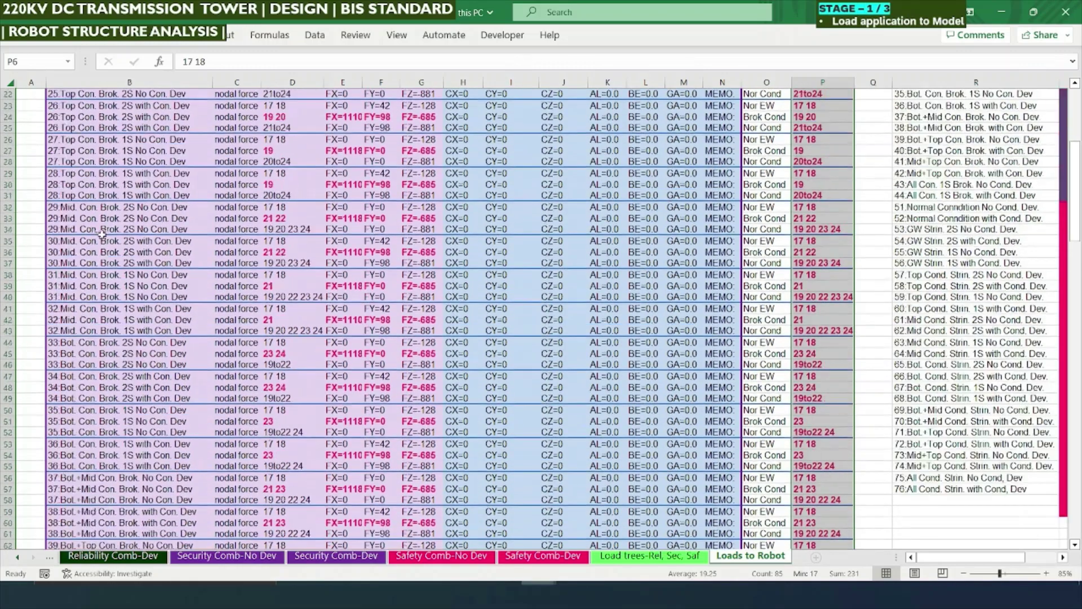
{"action": "scroll", "coordinate": [102, 234], "scroll_direction": "up", "scroll_amount": 7}
{"action": "left_click_drag", "start_coordinate": [110, 206], "coordinate": [109, 198]}
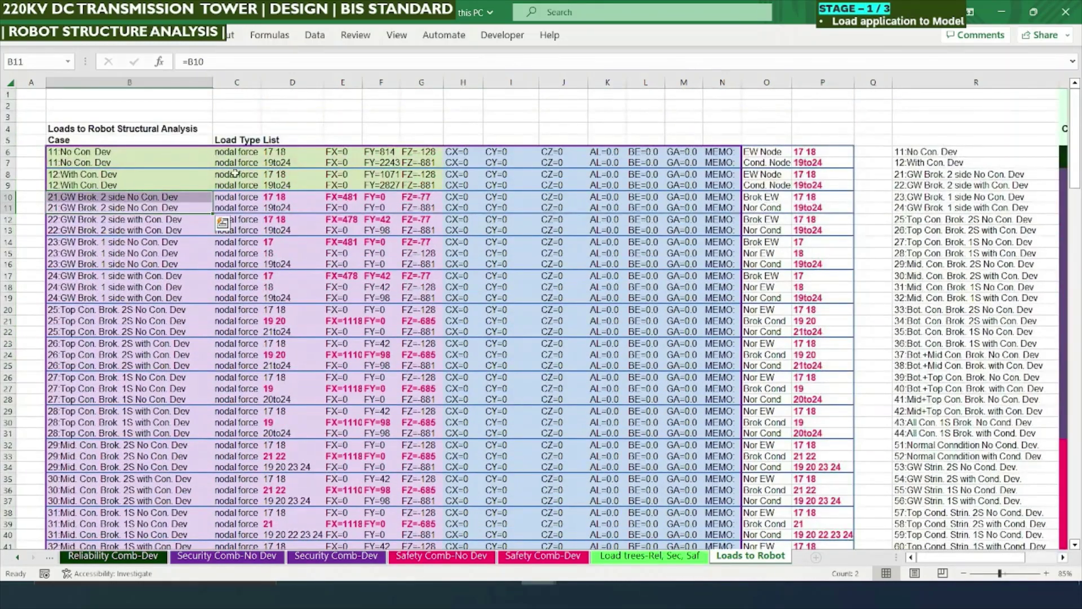
{"action": "left_click", "coordinate": [296, 152]}
{"action": "left_click", "coordinate": [345, 151]}
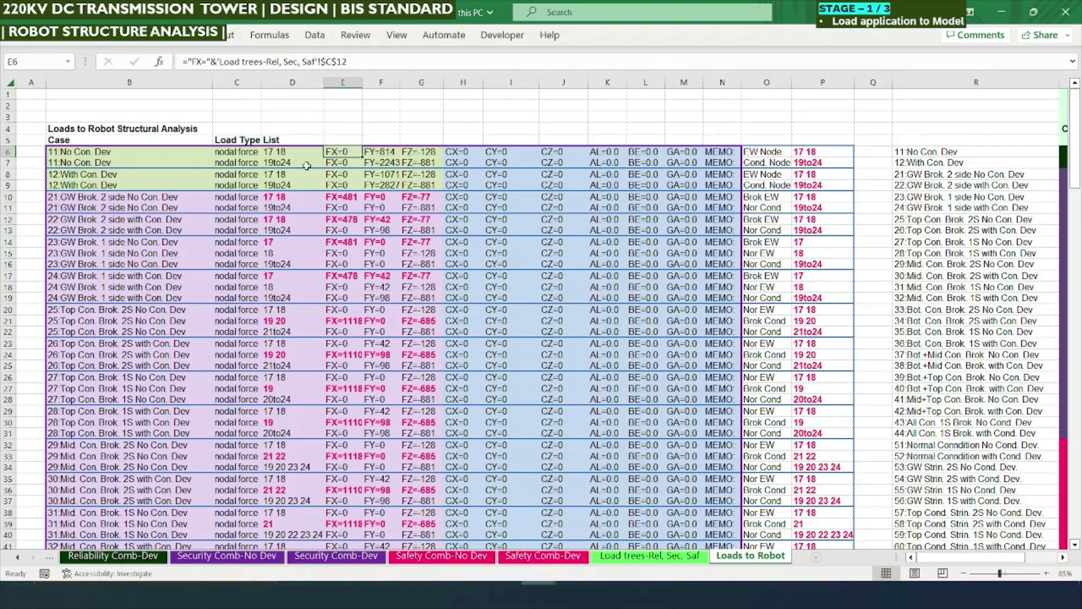
{"action": "left_click_drag", "start_coordinate": [189, 158], "coordinate": [442, 190]}
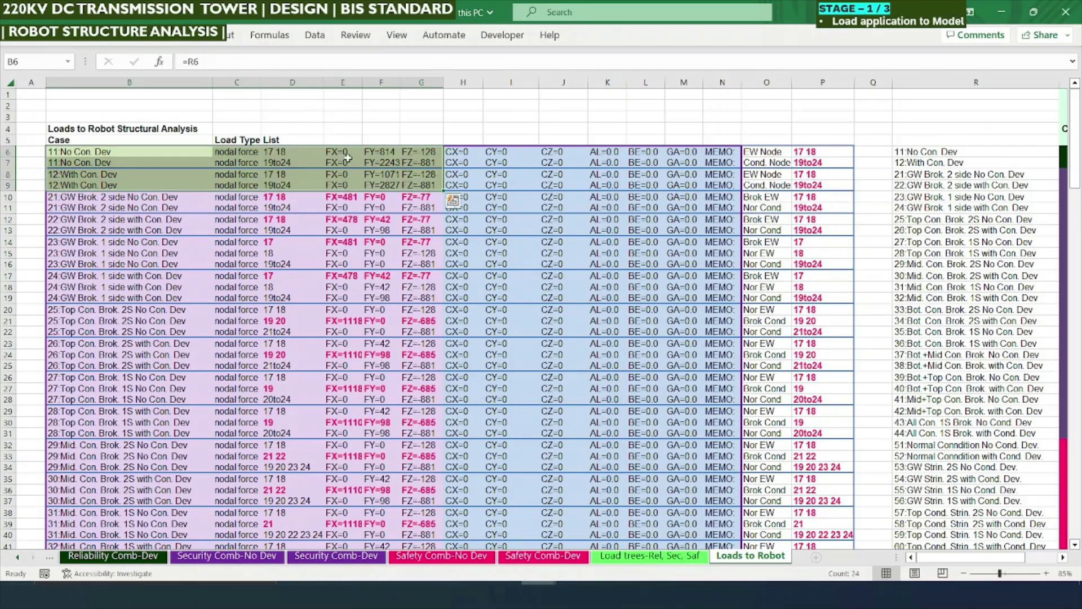
{"action": "left_click", "coordinate": [343, 152]}
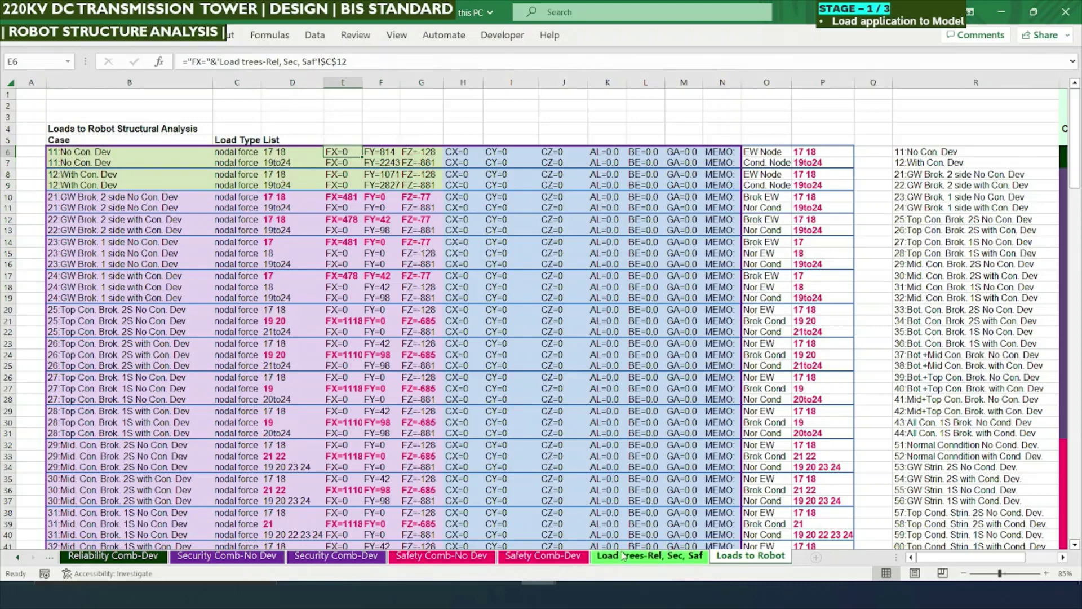
Compare load 11's Fx/Fy/Fz labels on 'Load trees-Rel, Sec, Saf' with the Loads to Robot values
{"action": "left_click", "coordinate": [594, 557]}
{"action": "scroll", "coordinate": [383, 399], "scroll_direction": "up", "scroll_amount": 15}
{"action": "scroll", "coordinate": [384, 398], "scroll_direction": "up", "scroll_amount": 20}
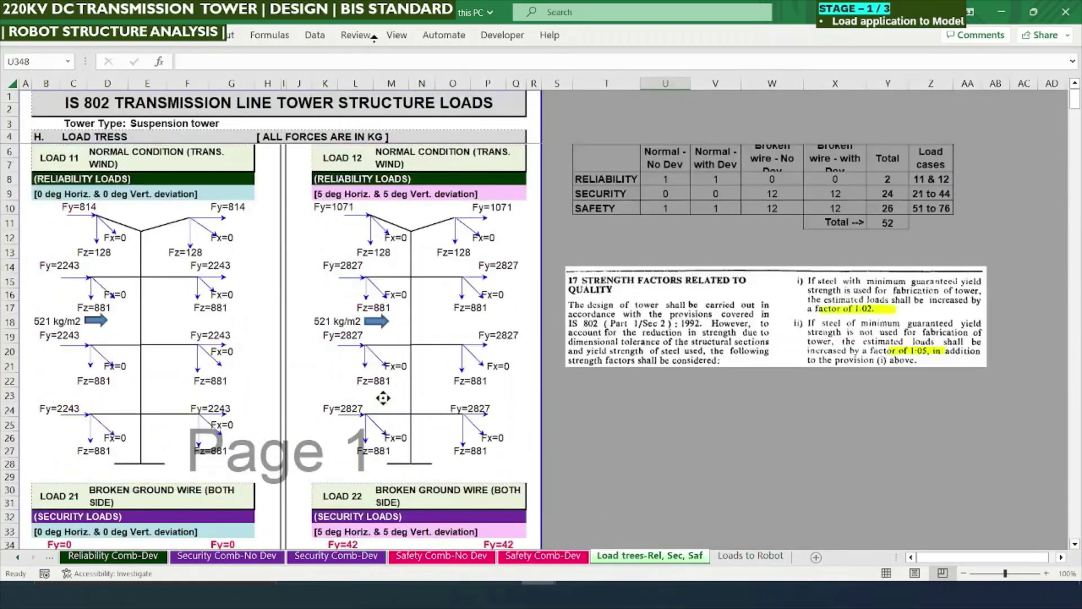
{"action": "left_click", "coordinate": [108, 168]}
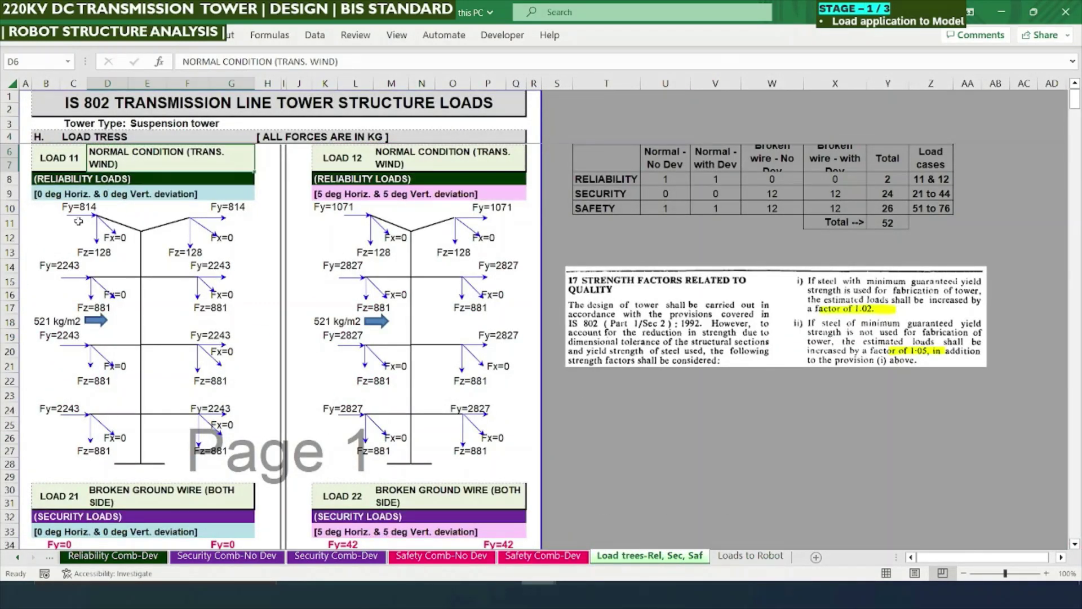
{"action": "left_click_drag", "start_coordinate": [52, 214], "coordinate": [218, 441]}
{"action": "left_click_drag", "start_coordinate": [63, 261], "coordinate": [99, 299]}
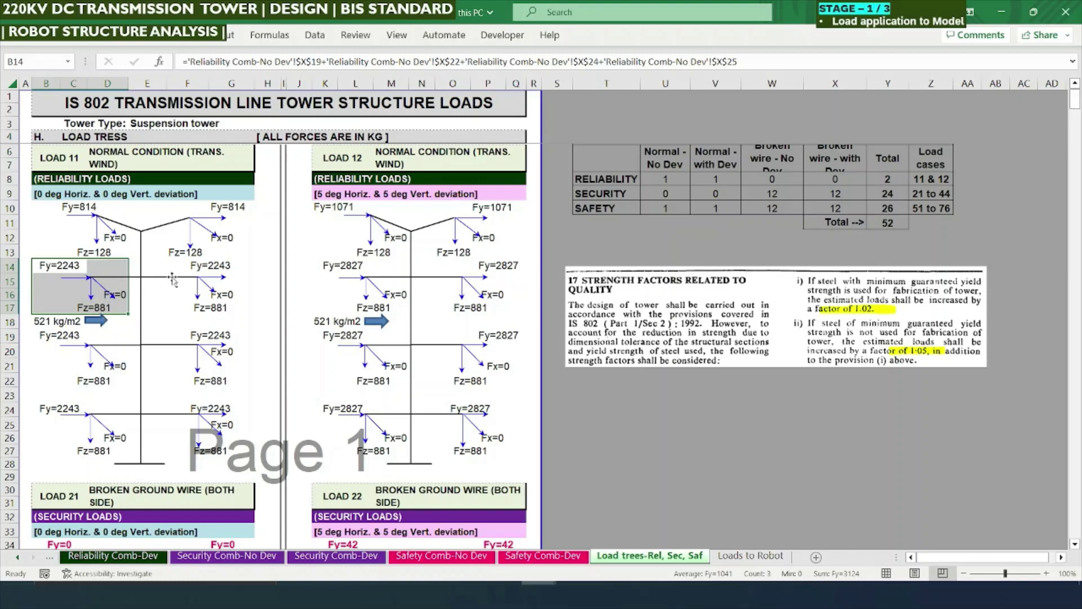
{"action": "left_click_drag", "start_coordinate": [59, 212], "coordinate": [119, 241]}
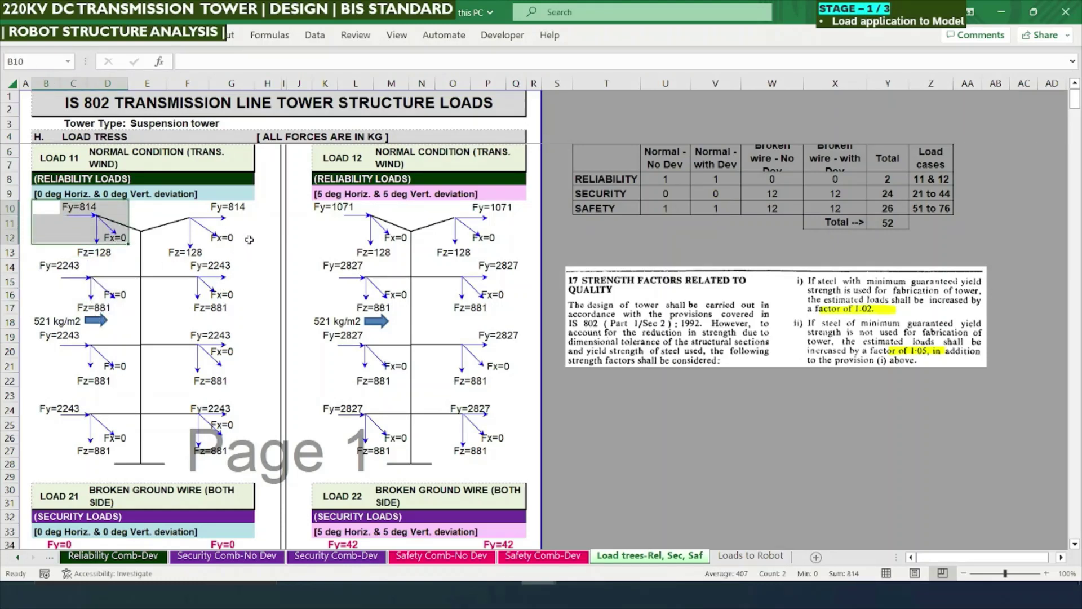
{"action": "left_click", "coordinate": [737, 554]}
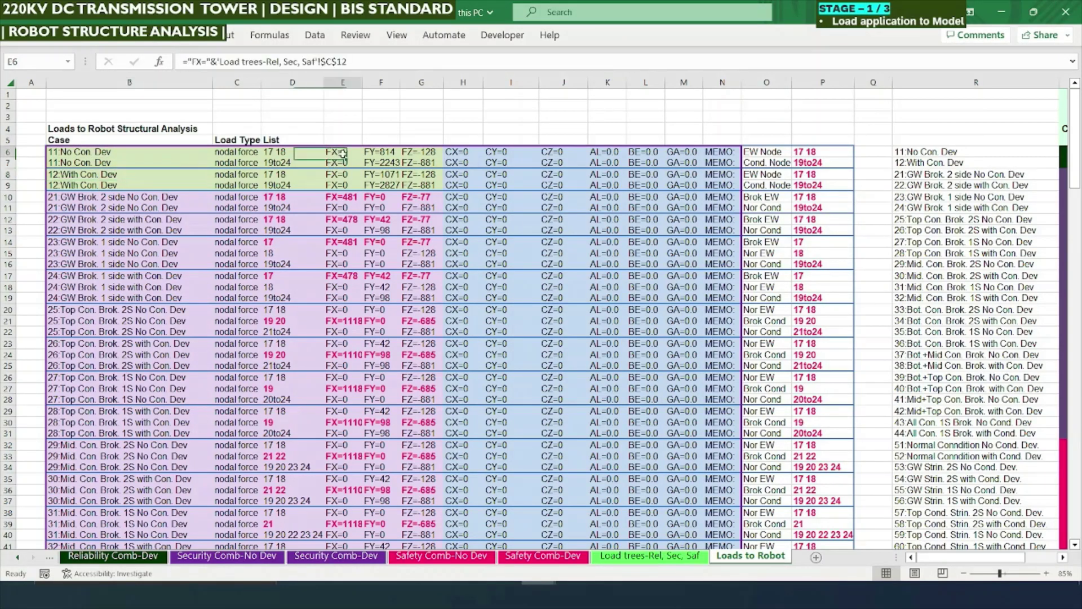
{"action": "left_click_drag", "start_coordinate": [337, 153], "coordinate": [412, 185]}
{"action": "left_click", "coordinate": [435, 399]}
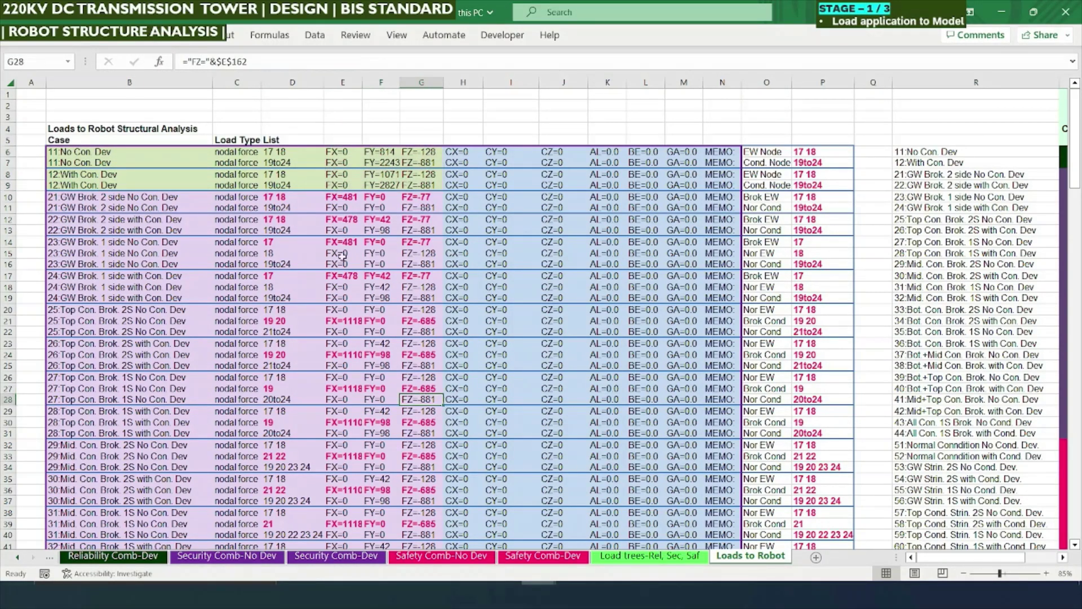
{"action": "left_click", "coordinate": [337, 197]}
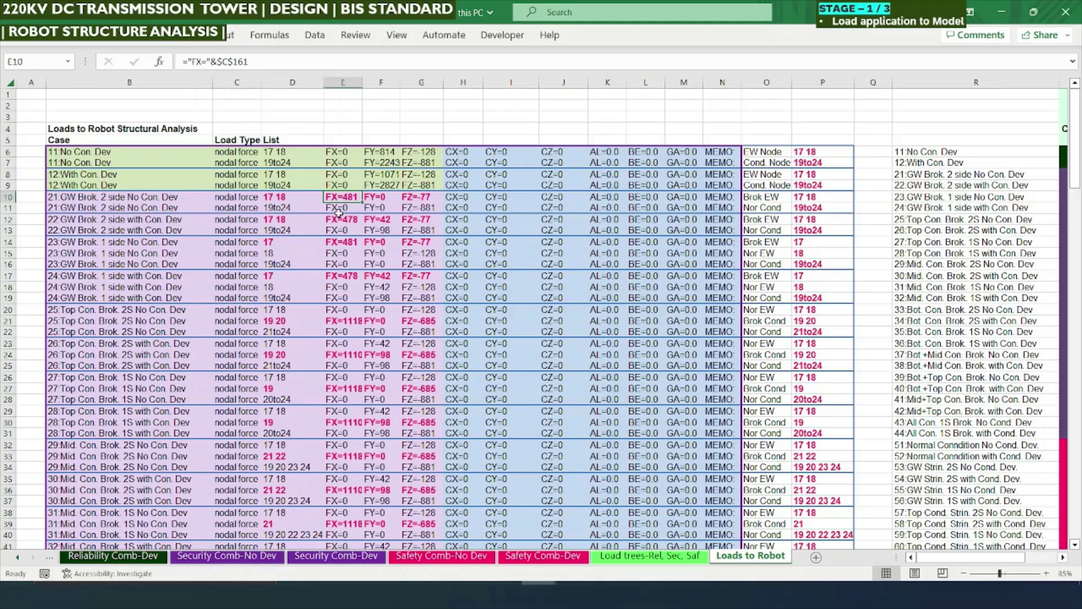
{"action": "scroll", "coordinate": [338, 210], "scroll_direction": "down", "scroll_amount": 20}
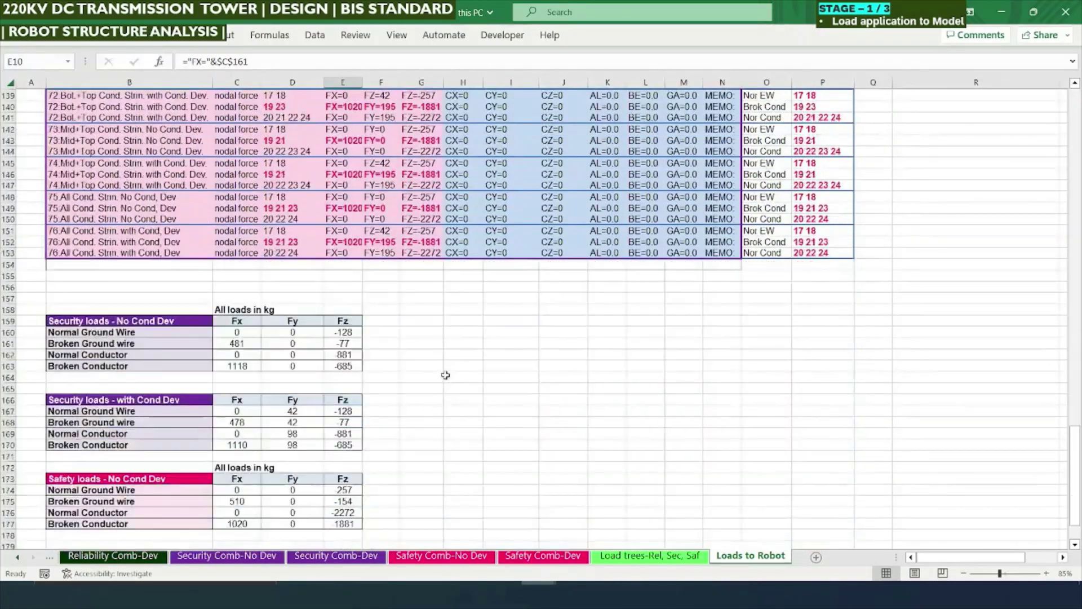
{"action": "scroll", "coordinate": [445, 374], "scroll_direction": "down", "scroll_amount": 6}
{"action": "scroll", "coordinate": [445, 375], "scroll_direction": "up", "scroll_amount": 3}
{"action": "left_click_drag", "start_coordinate": [84, 219], "coordinate": [342, 493]}
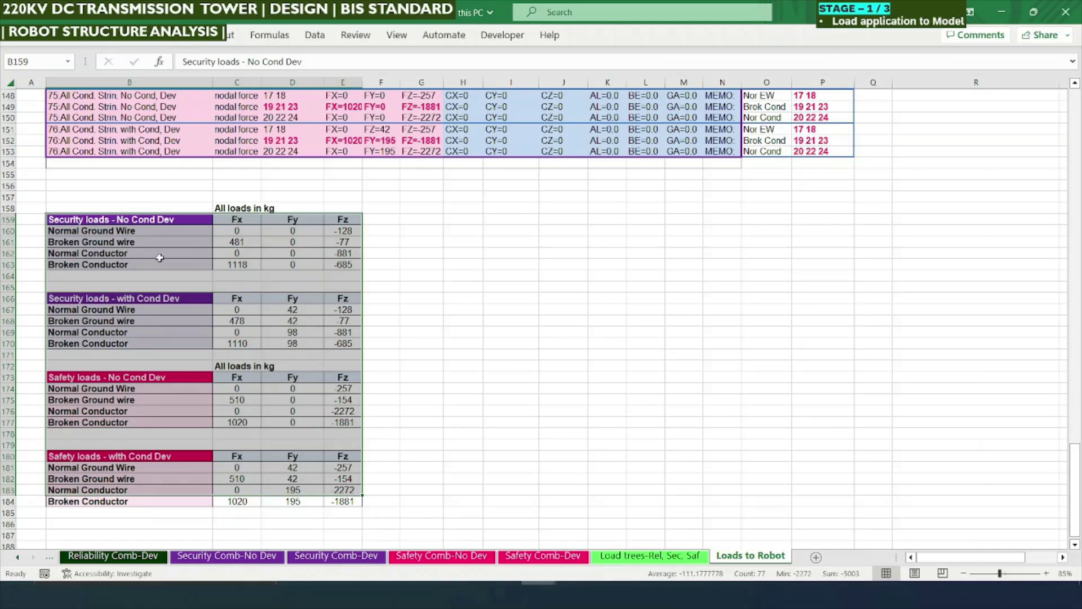
{"action": "scroll", "coordinate": [358, 289], "scroll_direction": "up", "scroll_amount": 6}
{"action": "scroll", "coordinate": [320, 361], "scroll_direction": "down", "scroll_amount": 3}
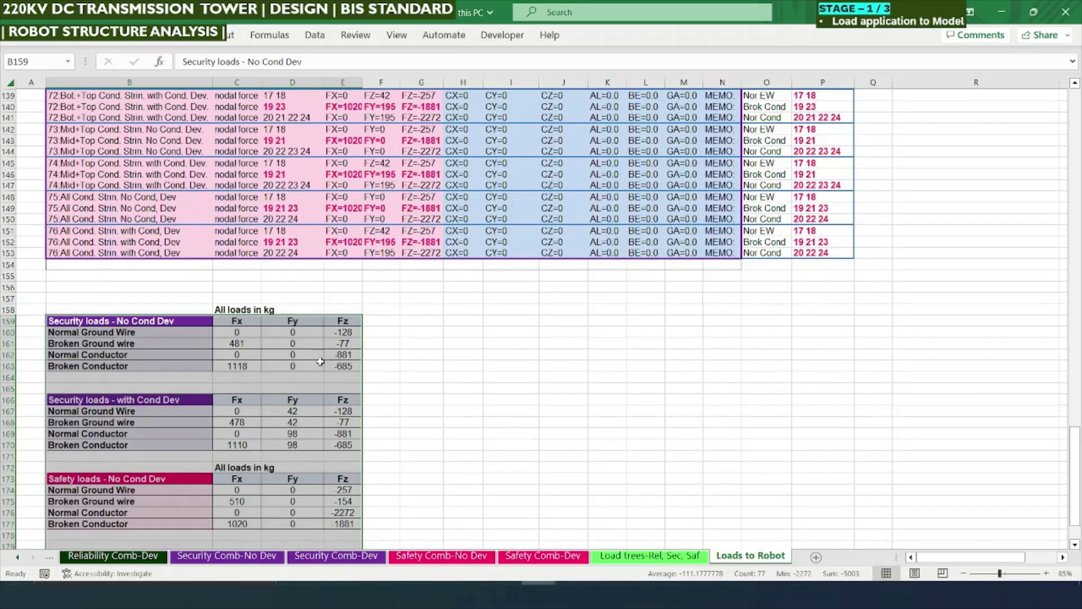
{"action": "left_click", "coordinate": [222, 336]}
{"action": "scroll", "coordinate": [518, 275], "scroll_direction": "up", "scroll_amount": 14}
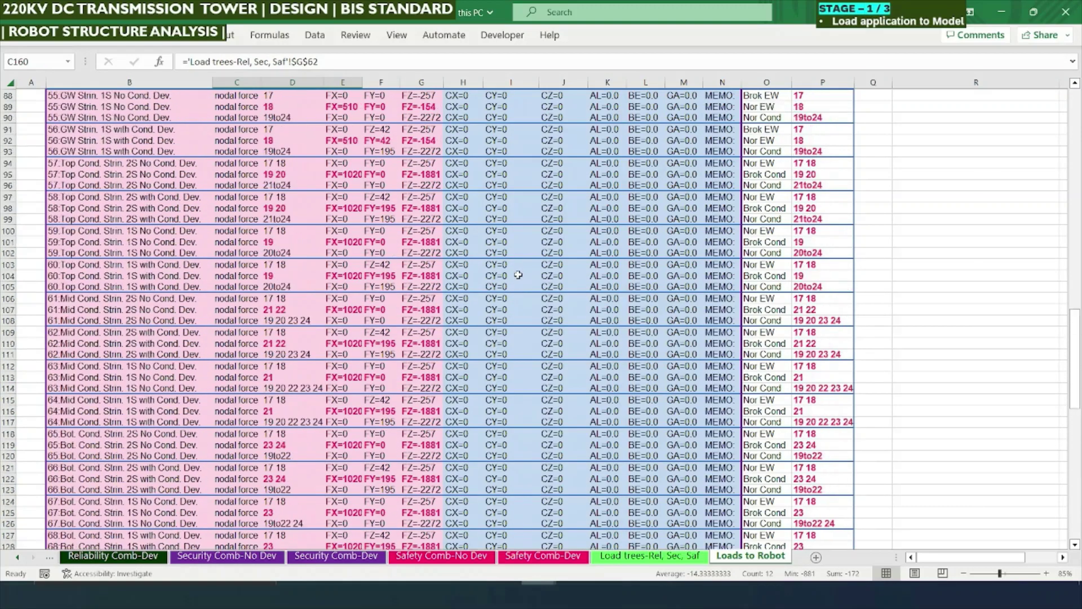
{"action": "scroll", "coordinate": [518, 275], "scroll_direction": "up", "scroll_amount": 20}
{"action": "left_click_drag", "start_coordinate": [335, 195], "coordinate": [415, 321]}
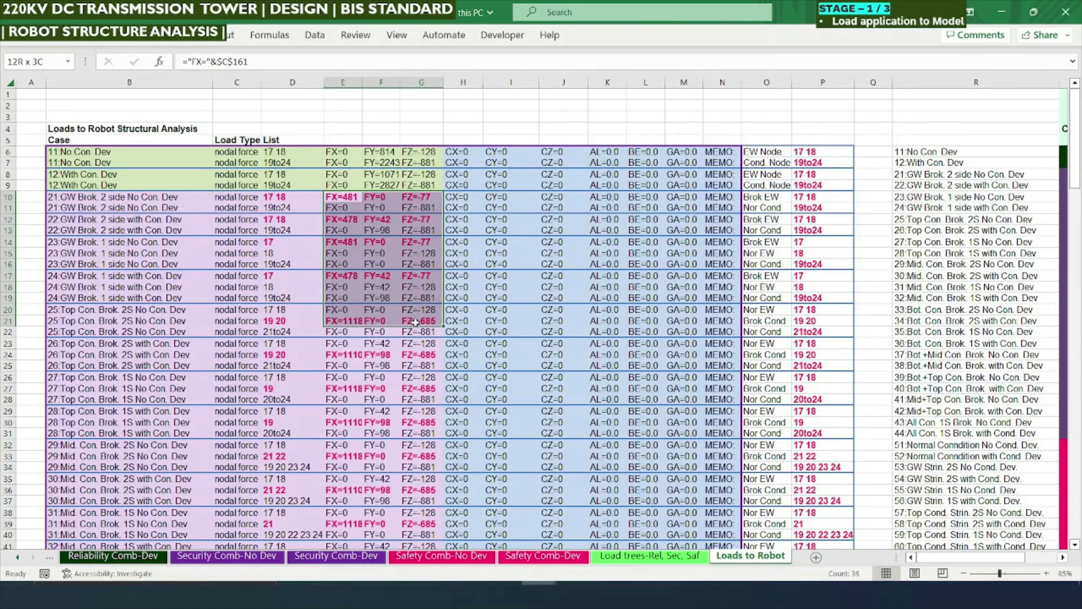
{"action": "left_click", "coordinate": [359, 210]}
{"action": "left_click", "coordinate": [768, 197]}
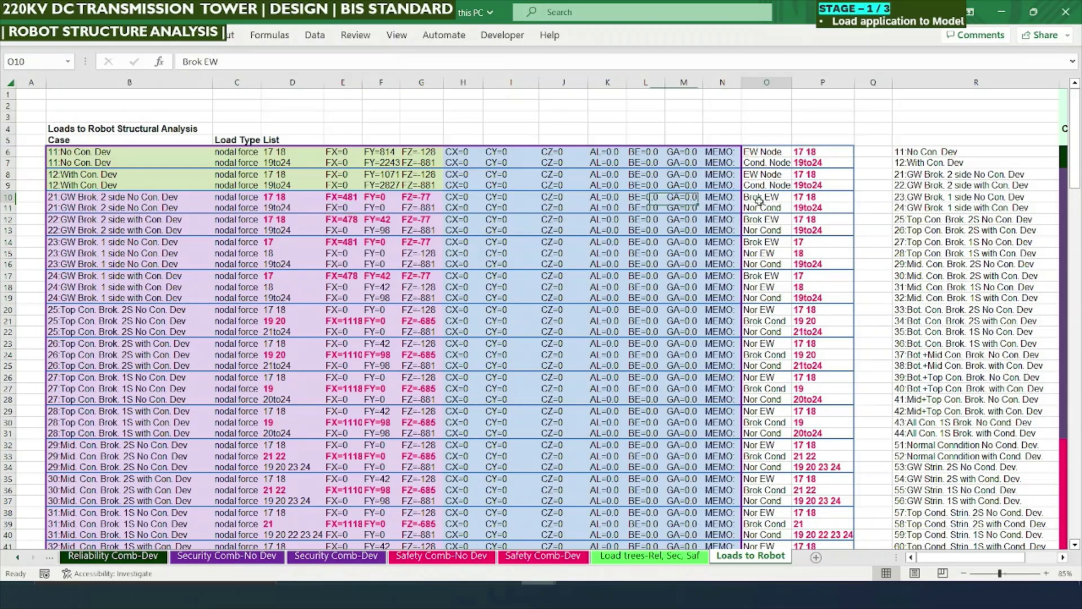
{"action": "left_click_drag", "start_coordinate": [286, 198], "coordinate": [421, 209]}
{"action": "left_click_drag", "start_coordinate": [286, 245], "coordinate": [423, 245]}
{"action": "left_click_drag", "start_coordinate": [279, 276], "coordinate": [395, 275]}
{"action": "left_click", "coordinate": [325, 321]}
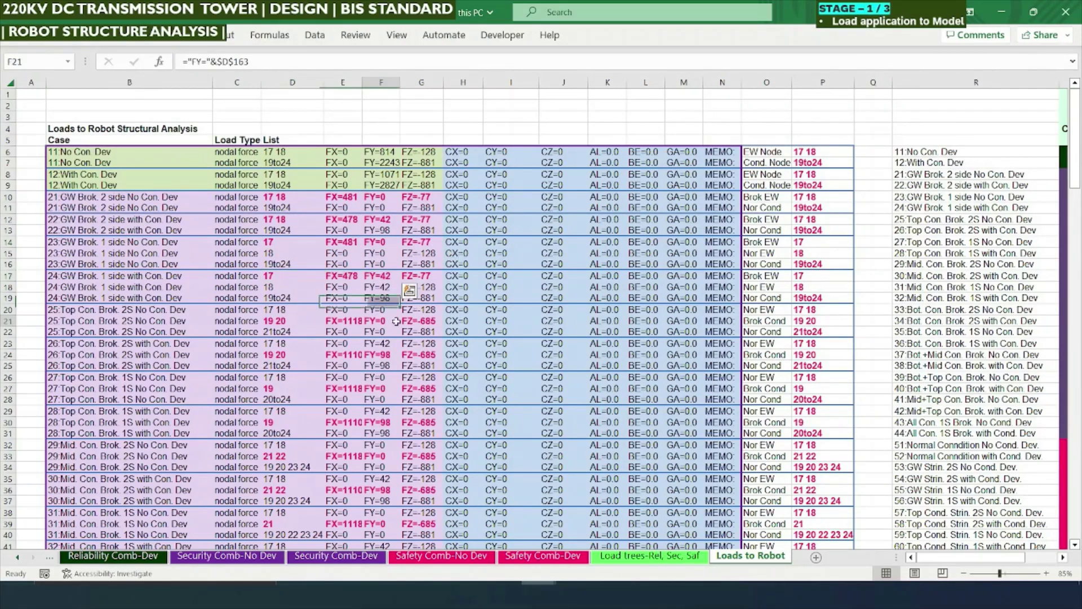
{"action": "left_click_drag", "start_coordinate": [282, 321], "coordinate": [420, 322]}
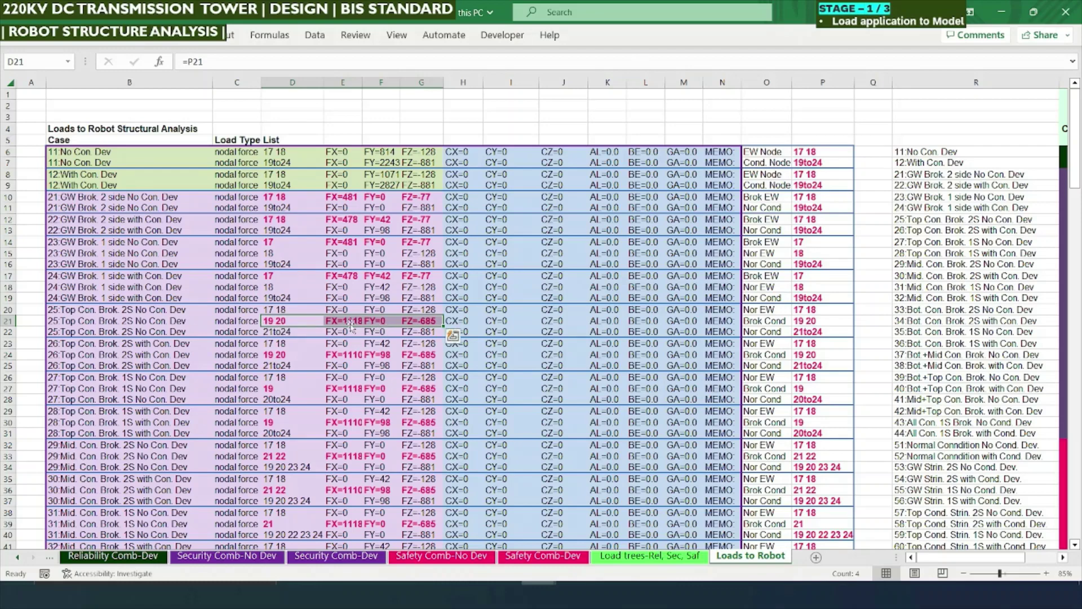
{"action": "left_click_drag", "start_coordinate": [276, 276], "coordinate": [412, 282]}
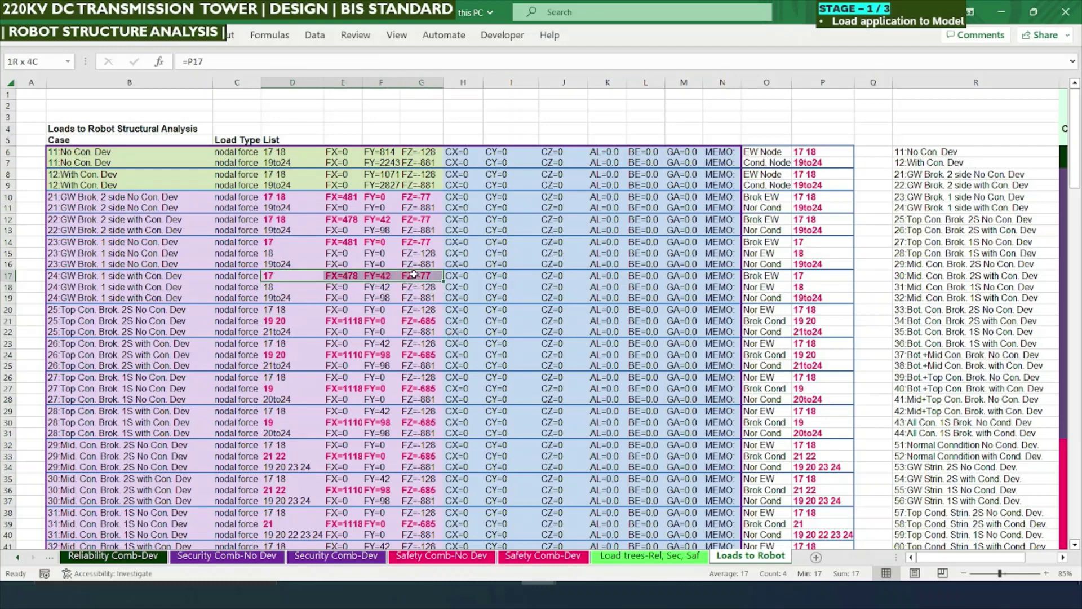
{"action": "left_click_drag", "start_coordinate": [276, 242], "coordinate": [407, 242]}
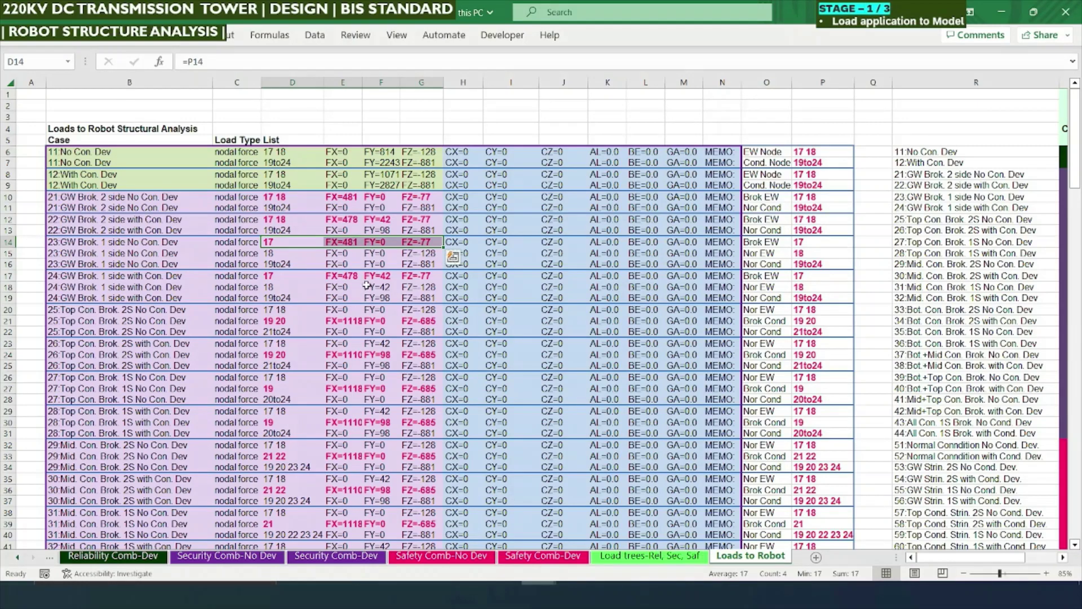
{"action": "left_click", "coordinate": [300, 310]}
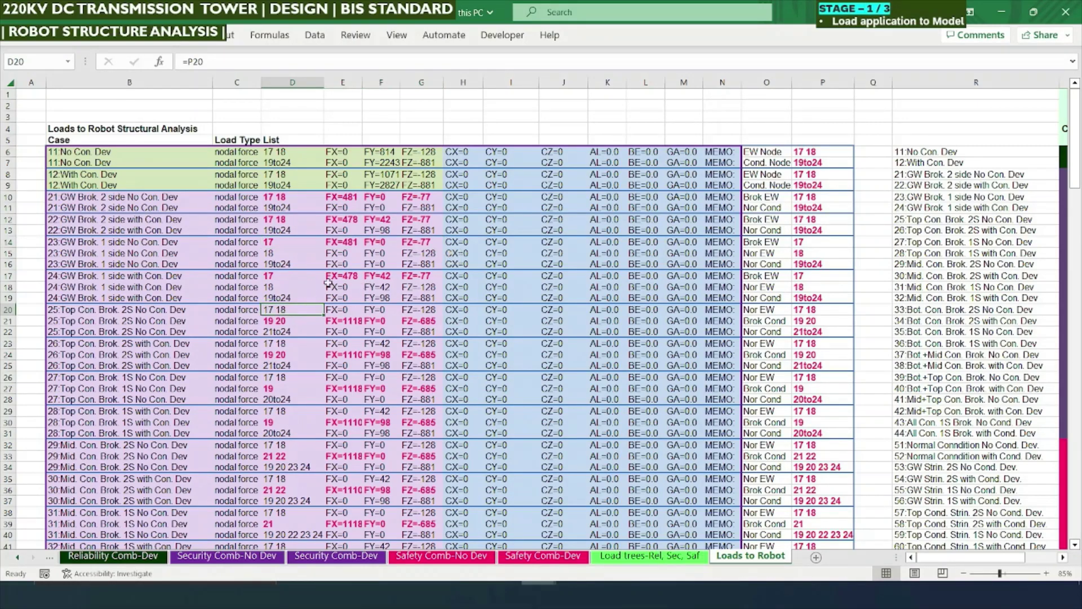
{"action": "left_click", "coordinate": [799, 244]}
{"action": "left_click", "coordinate": [810, 174]}
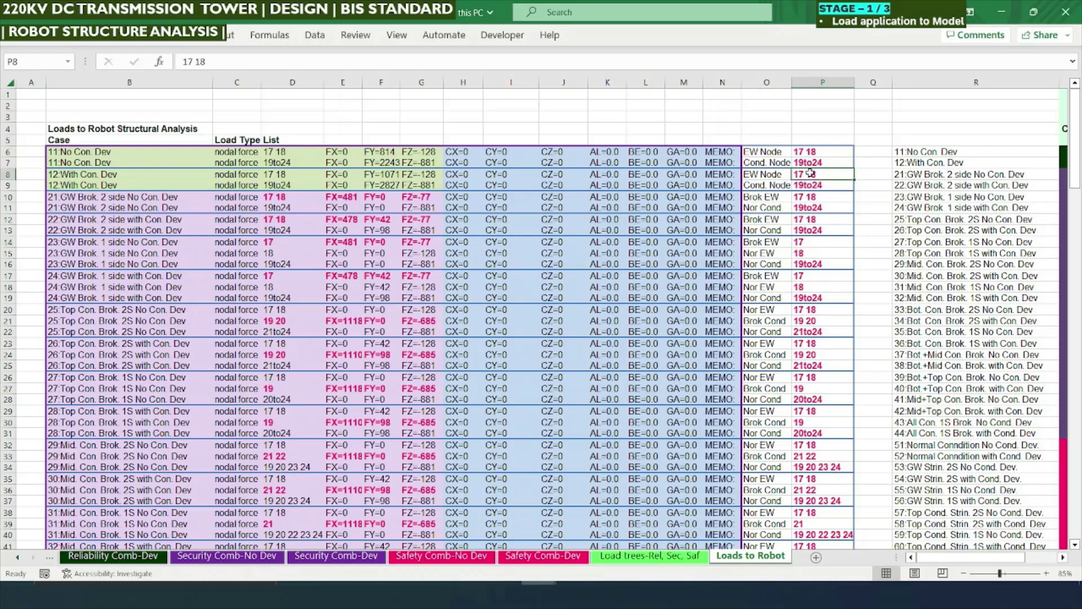
{"action": "left_click", "coordinate": [97, 199]}
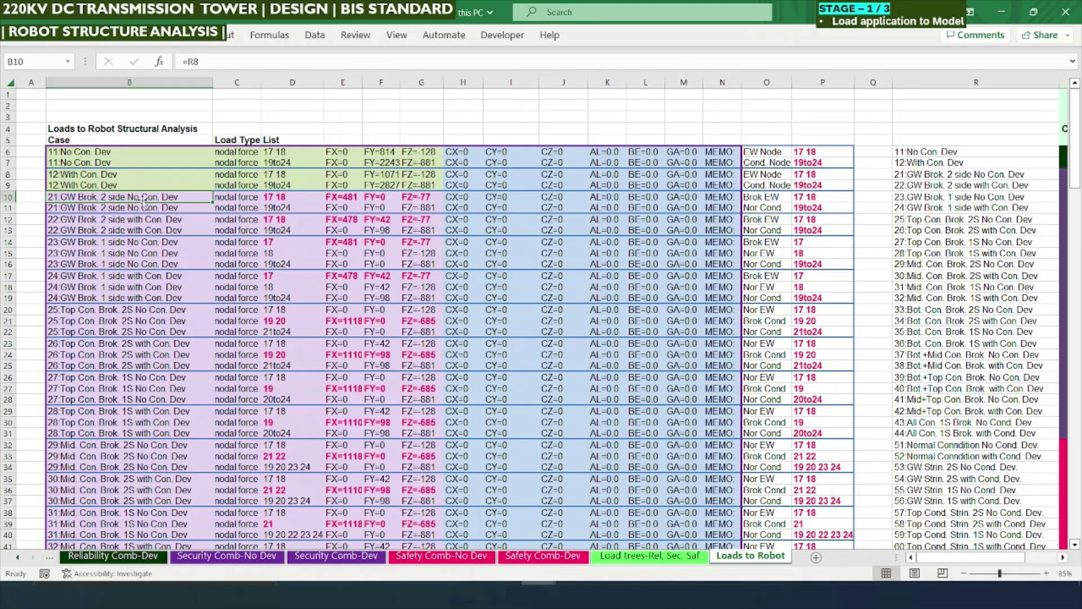
{"action": "left_click", "coordinate": [809, 173]}
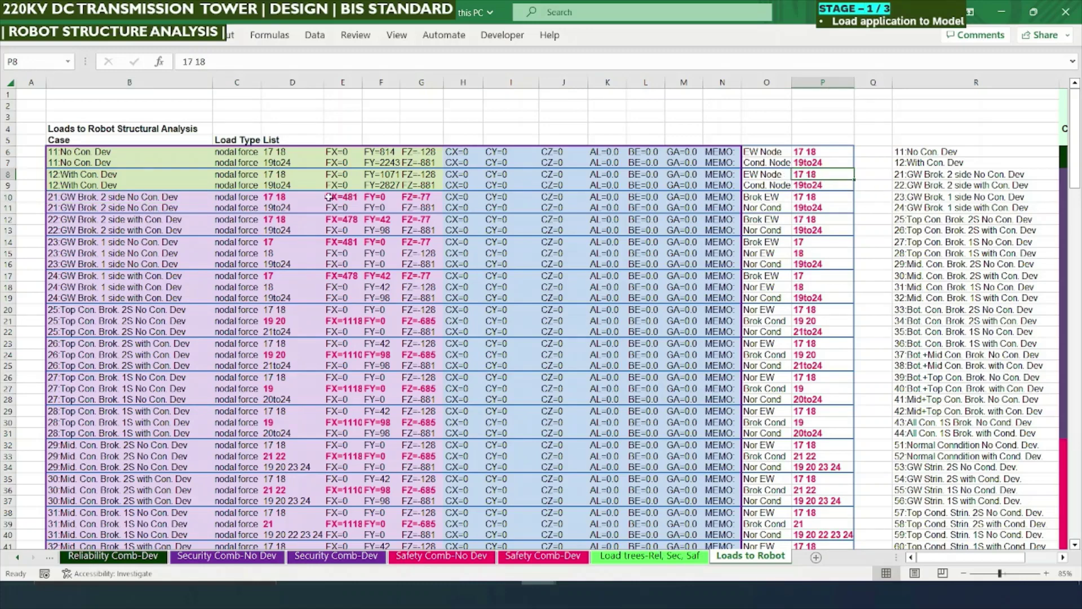
{"action": "left_click", "coordinate": [826, 199]}
{"action": "left_click", "coordinate": [807, 231]}
{"action": "left_click_drag", "start_coordinate": [810, 245], "coordinate": [123, 262]}
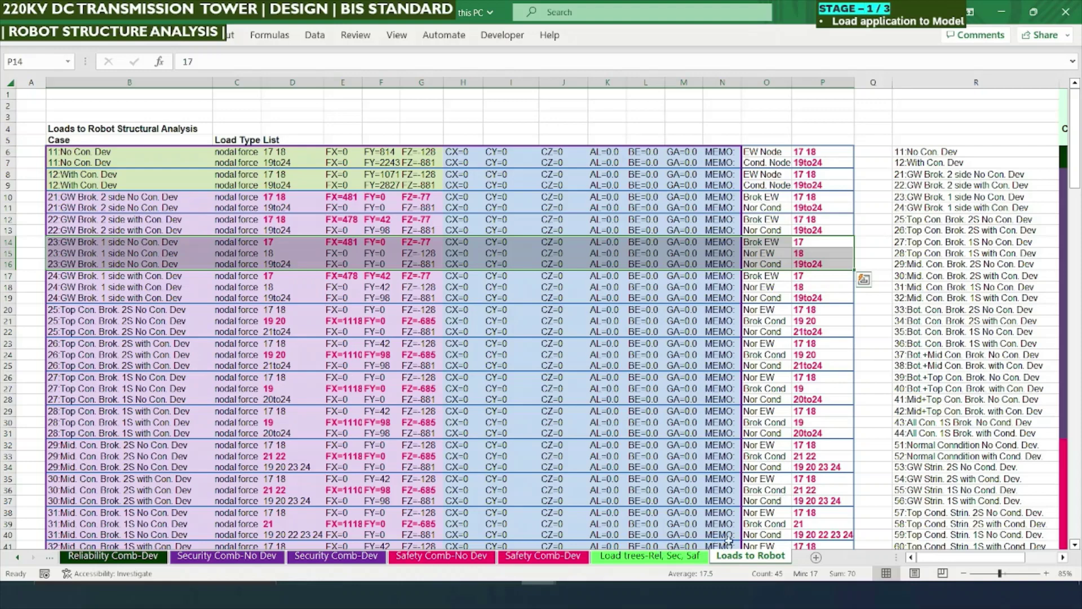
{"action": "left_click", "coordinate": [649, 555]}
{"action": "scroll", "coordinate": [359, 336], "scroll_direction": "down", "scroll_amount": 6}
{"action": "scroll", "coordinate": [359, 336], "scroll_direction": "down", "scroll_amount": 9}
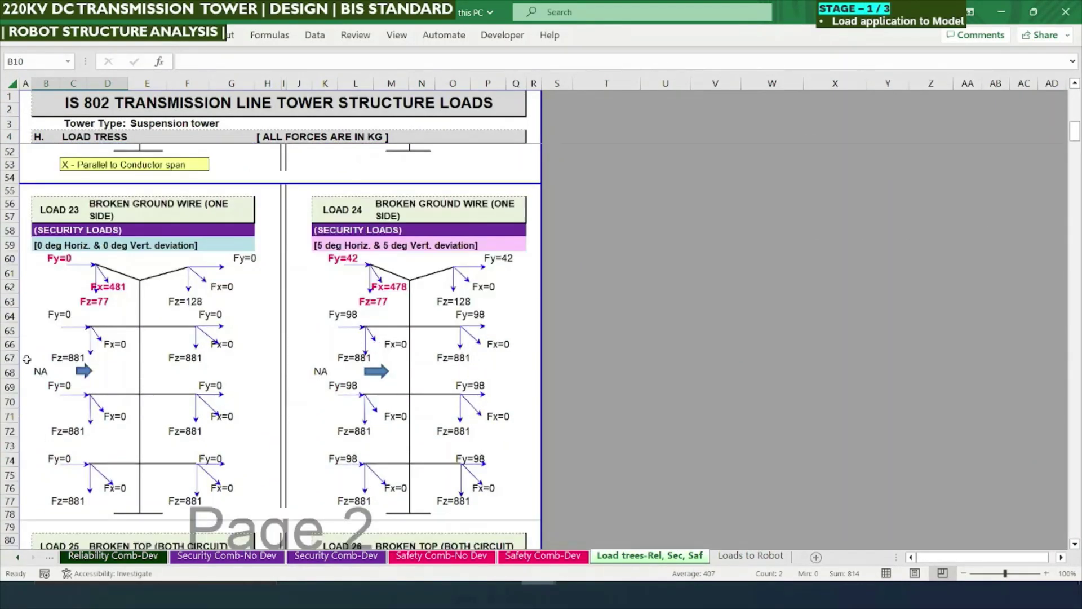
{"action": "left_click", "coordinate": [56, 214]}
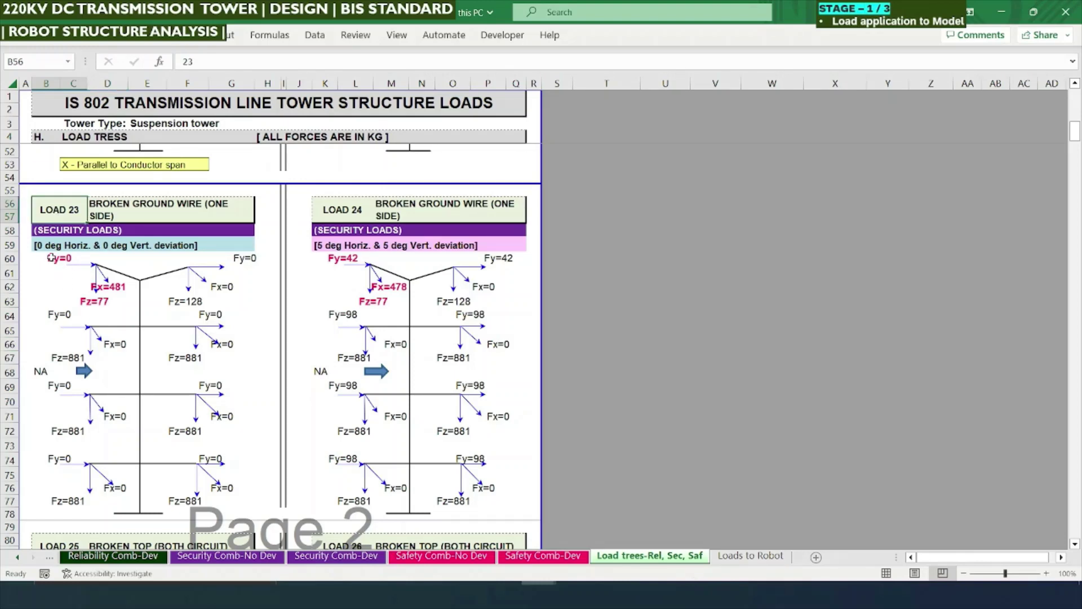
{"action": "left_click_drag", "start_coordinate": [53, 259], "coordinate": [115, 304]}
{"action": "left_click", "coordinate": [755, 558]}
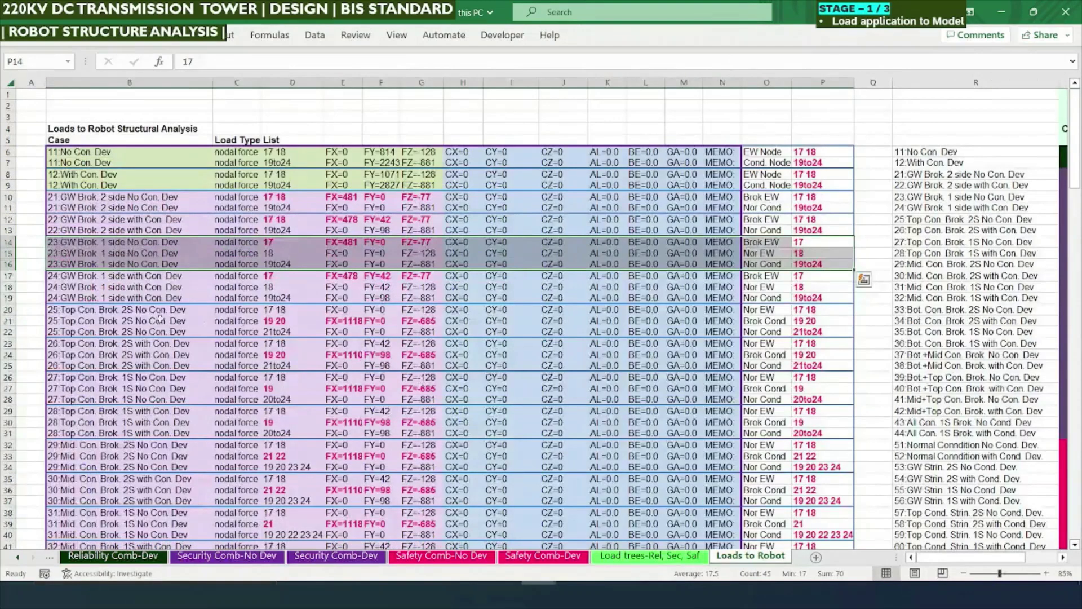
{"action": "left_click", "coordinate": [815, 246]}
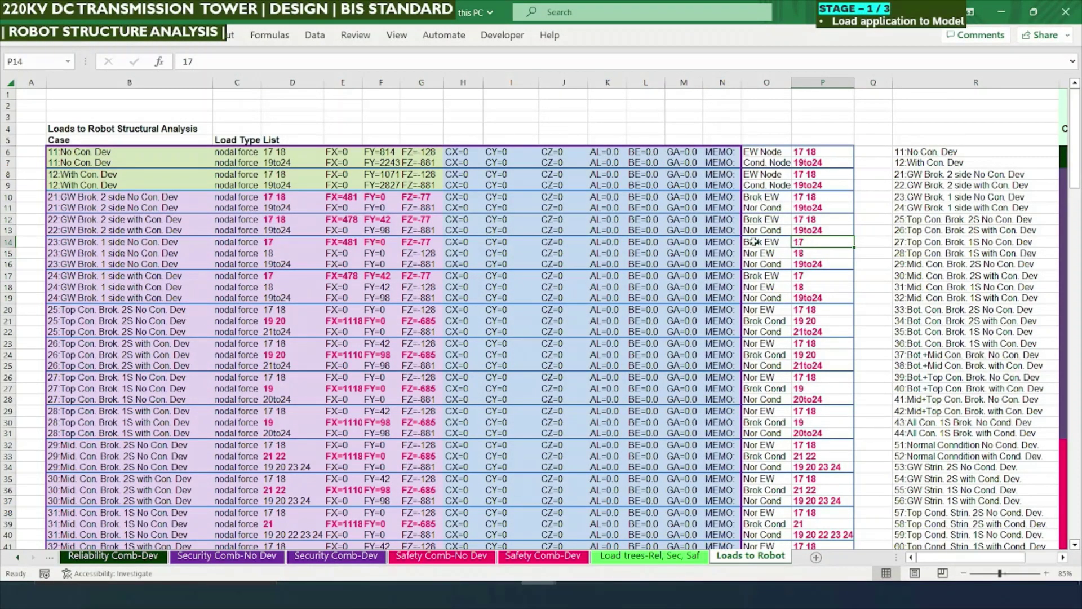
{"action": "left_click_drag", "start_coordinate": [807, 253], "coordinate": [598, 253]}
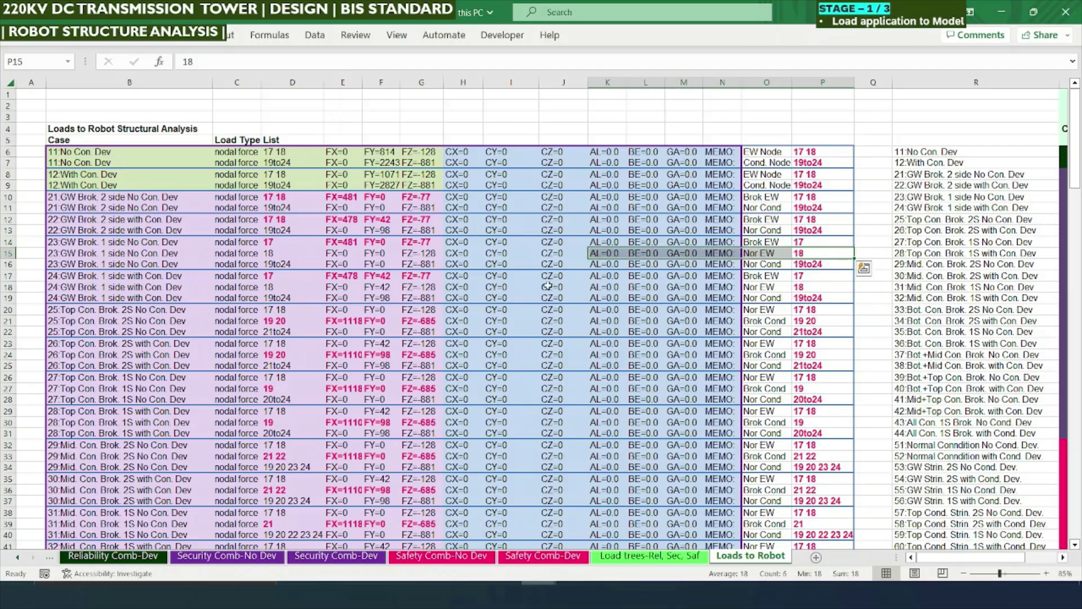
{"action": "left_click", "coordinate": [721, 321]}
{"action": "scroll", "coordinate": [422, 279], "scroll_direction": "down", "scroll_amount": 1}
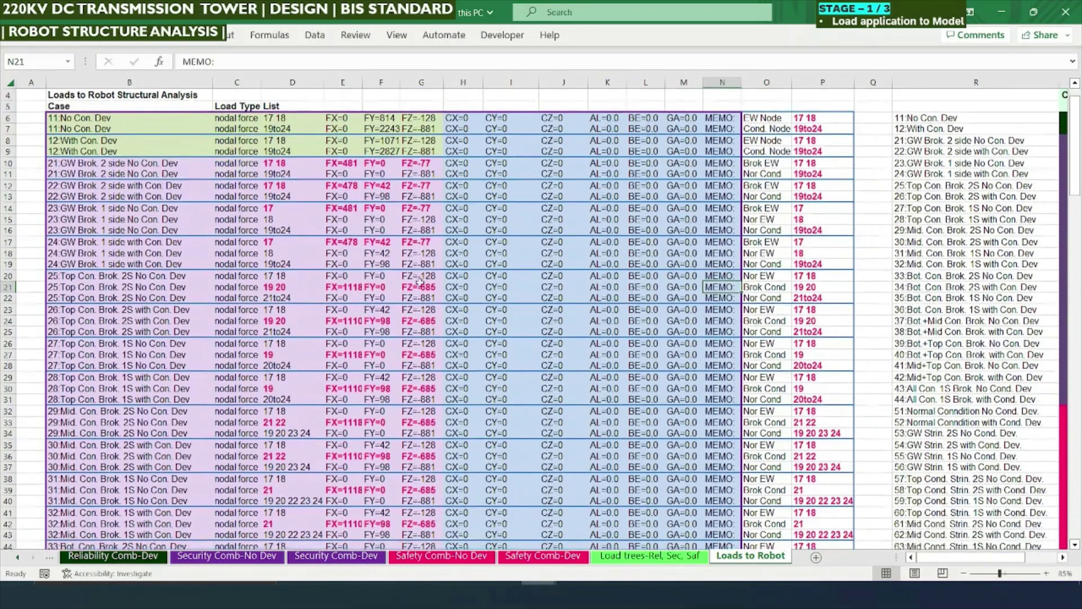
{"action": "left_click", "coordinate": [804, 277]}
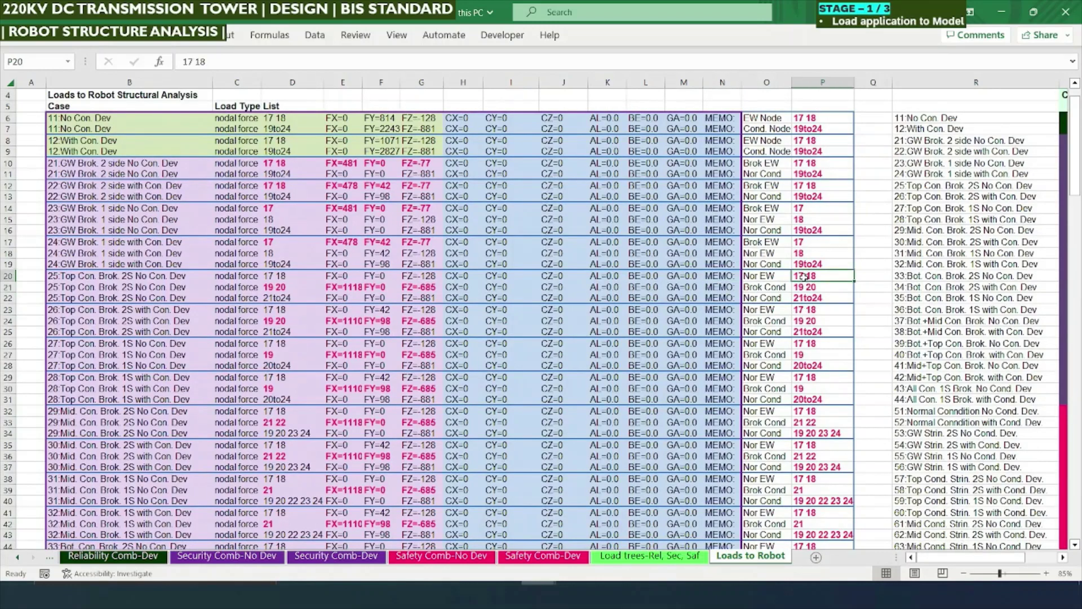
{"action": "left_click_drag", "start_coordinate": [67, 280], "coordinate": [807, 296]}
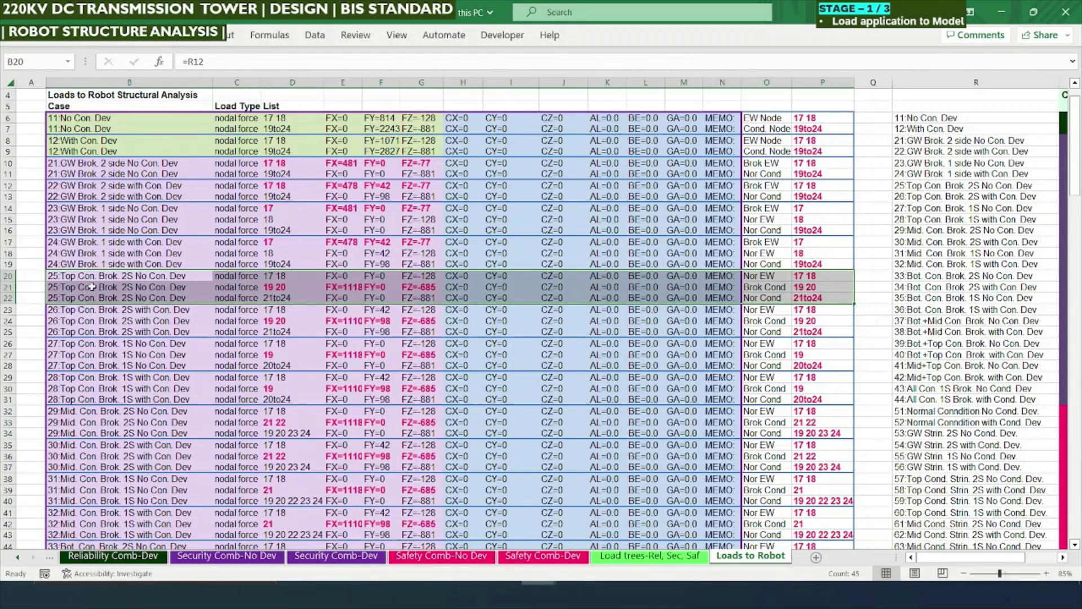
{"action": "left_click", "coordinate": [813, 286]}
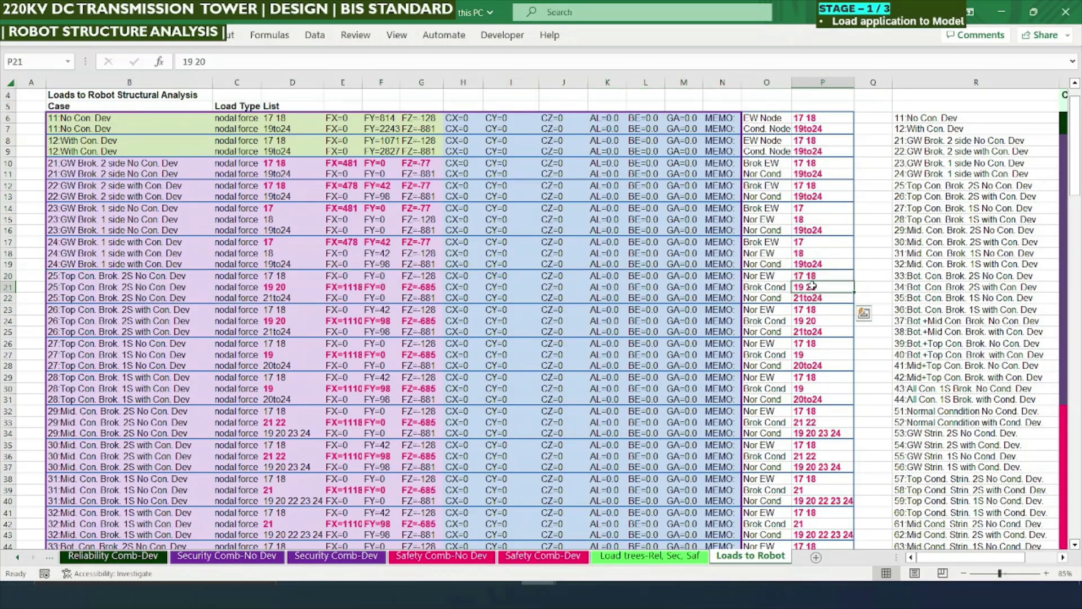
{"action": "left_click_drag", "start_coordinate": [799, 298], "coordinate": [117, 298]}
{"action": "left_click_drag", "start_coordinate": [336, 300], "coordinate": [429, 301]}
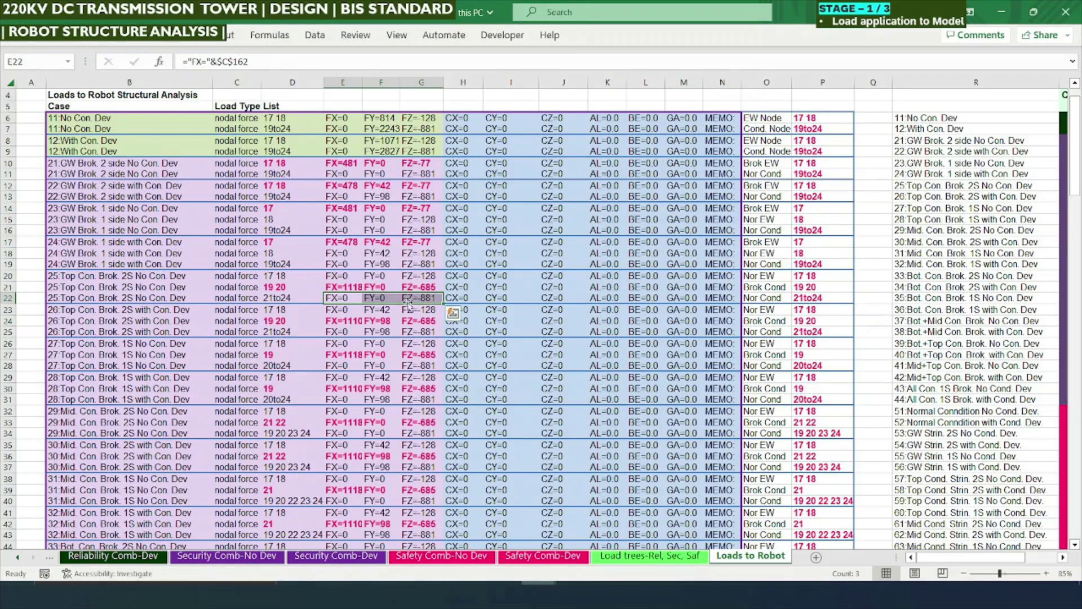
{"action": "left_click_drag", "start_coordinate": [349, 288], "coordinate": [427, 288]}
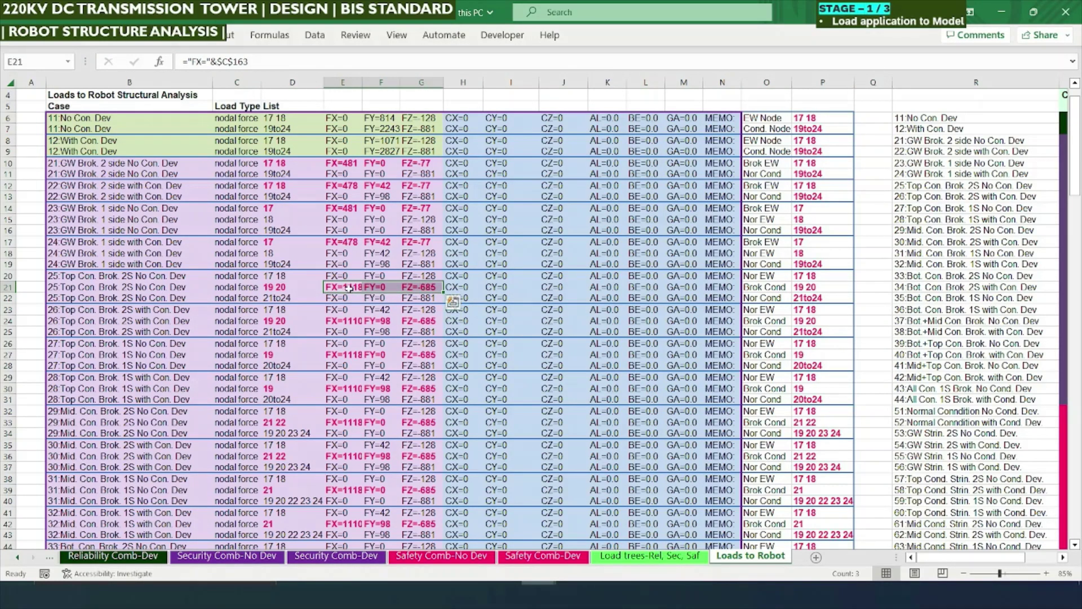
{"action": "scroll", "coordinate": [563, 309], "scroll_direction": "down", "scroll_amount": 2}
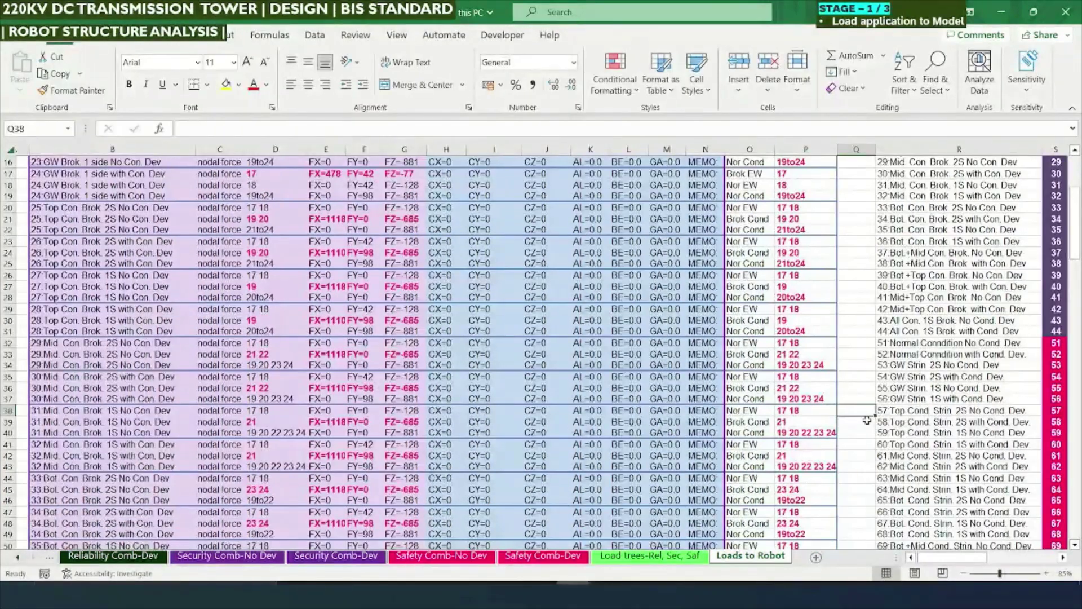
Review the case names from case 51 onward and the formula behind B85
{"action": "scroll", "coordinate": [631, 401], "scroll_direction": "down", "scroll_amount": 20}
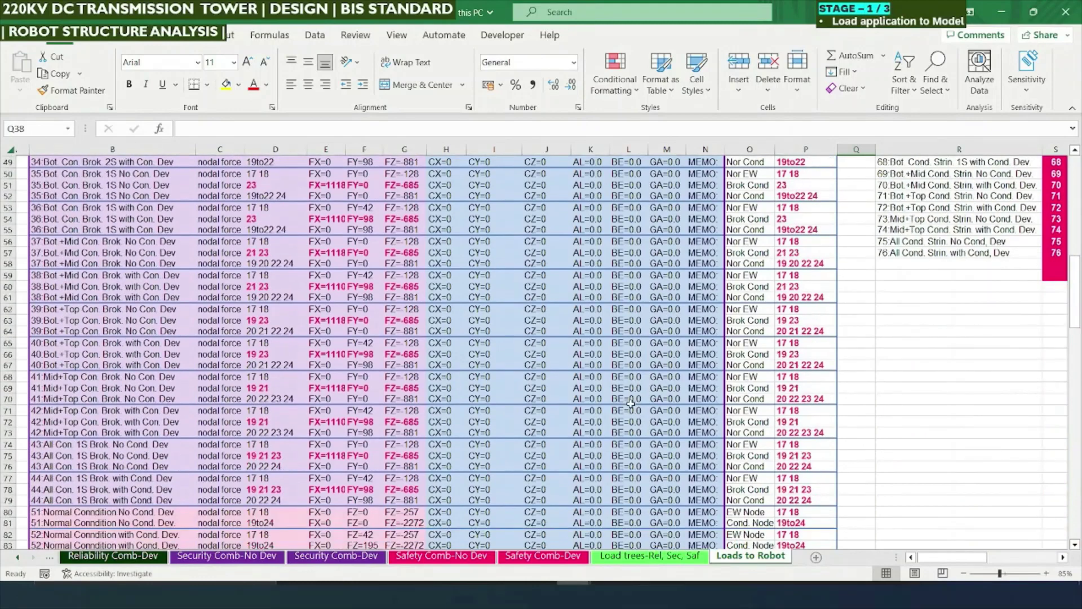
{"action": "left_click_drag", "start_coordinate": [39, 210], "coordinate": [220, 478]}
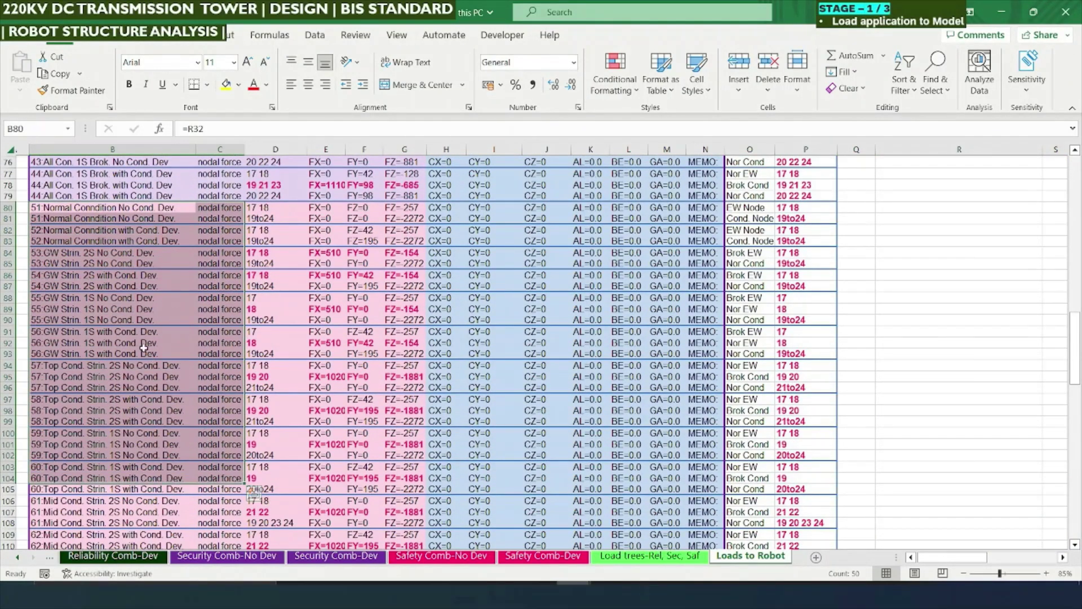
{"action": "left_click", "coordinate": [84, 264]}
{"action": "scroll", "coordinate": [90, 333], "scroll_direction": "down", "scroll_amount": 2}
{"action": "scroll", "coordinate": [89, 336], "scroll_direction": "down", "scroll_amount": 2}
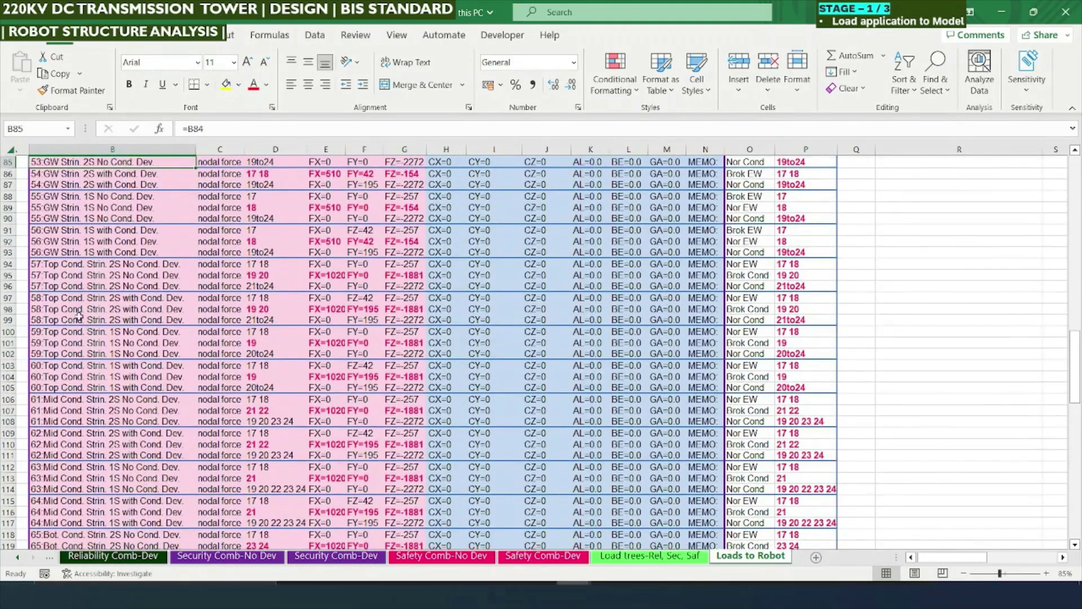
{"action": "scroll", "coordinate": [232, 323], "scroll_direction": "up", "scroll_amount": 14}
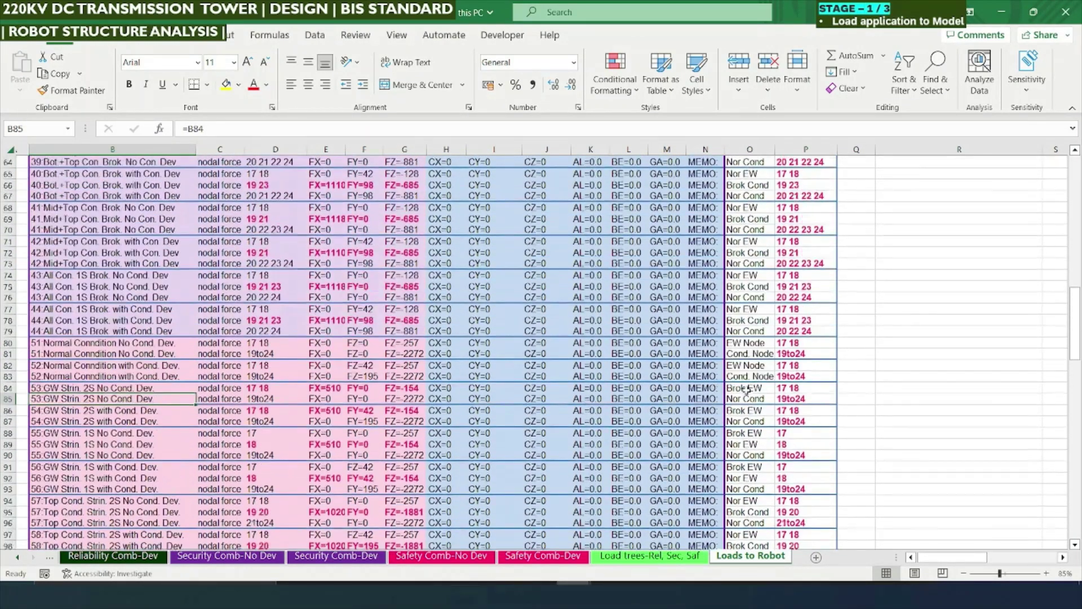
{"action": "scroll", "coordinate": [776, 395], "scroll_direction": "down", "scroll_amount": 4}
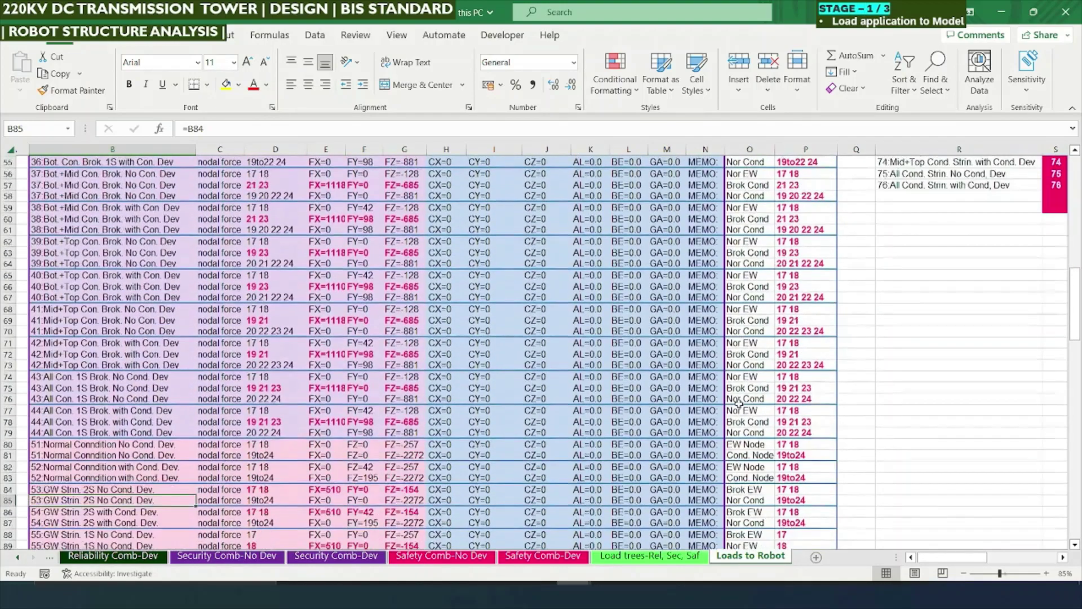
Select the column P node lists from P10 down to P79
{"action": "left_click_drag", "start_coordinate": [789, 444], "coordinate": [792, 582]}
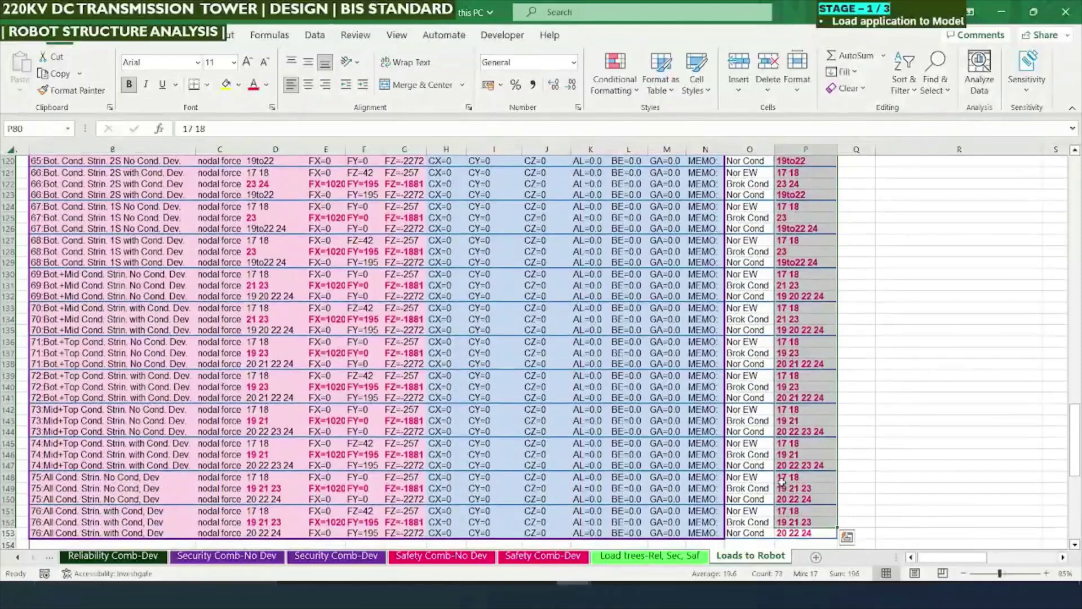
{"action": "scroll", "coordinate": [782, 477], "scroll_direction": "up", "scroll_amount": 12}
{"action": "scroll", "coordinate": [782, 477], "scroll_direction": "up", "scroll_amount": 7}
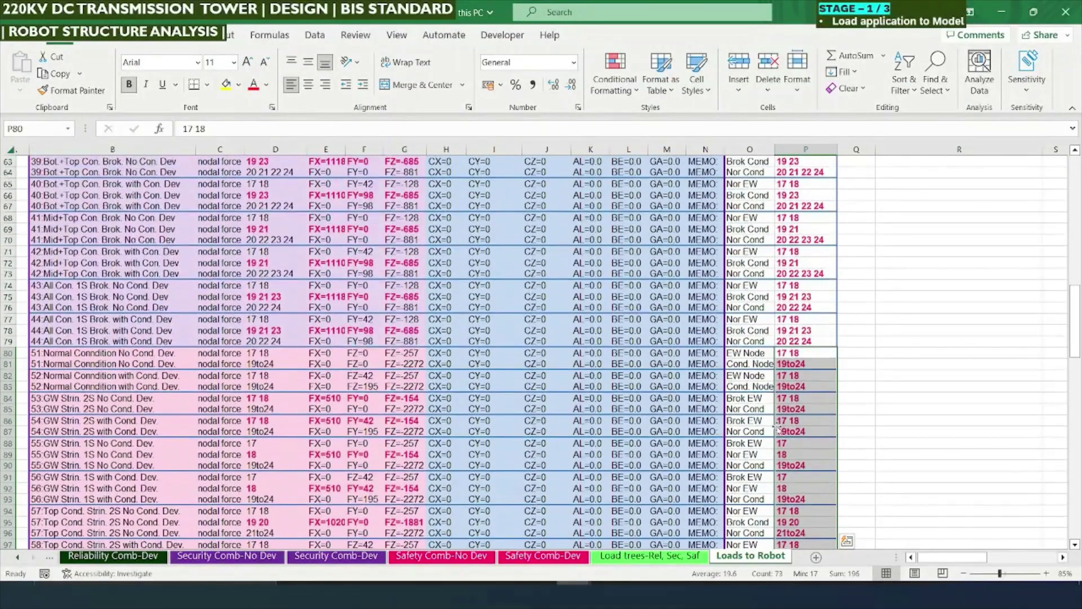
{"action": "left_click_drag", "start_coordinate": [49, 356], "coordinate": [793, 375]}
{"action": "scroll", "coordinate": [791, 390], "scroll_direction": "up", "scroll_amount": 1}
{"action": "scroll", "coordinate": [791, 390], "scroll_direction": "up", "scroll_amount": 18}
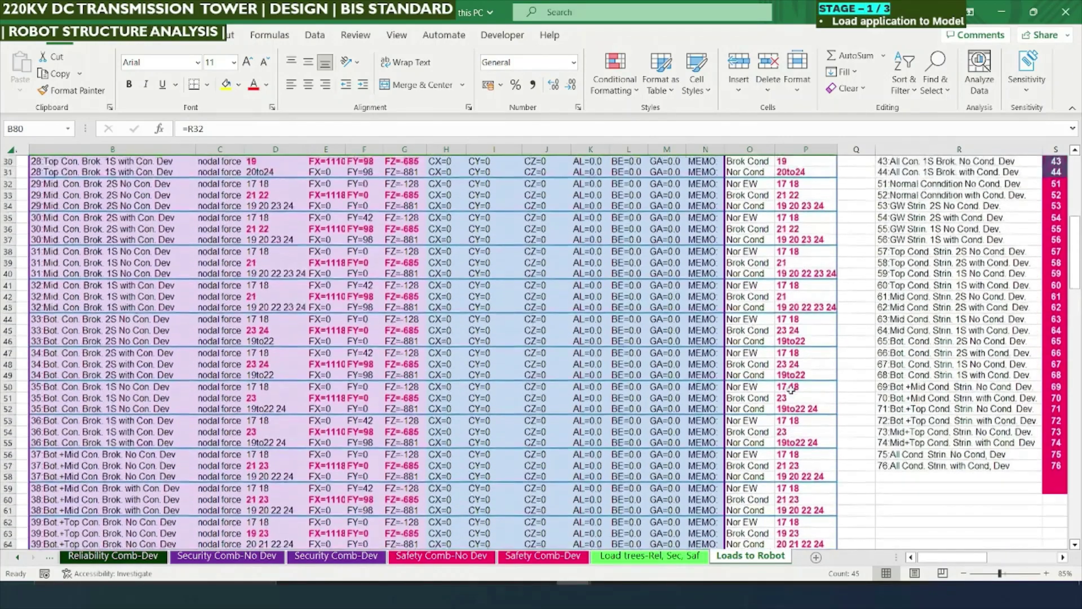
{"action": "scroll", "coordinate": [791, 390], "scroll_direction": "up", "scroll_amount": 2}
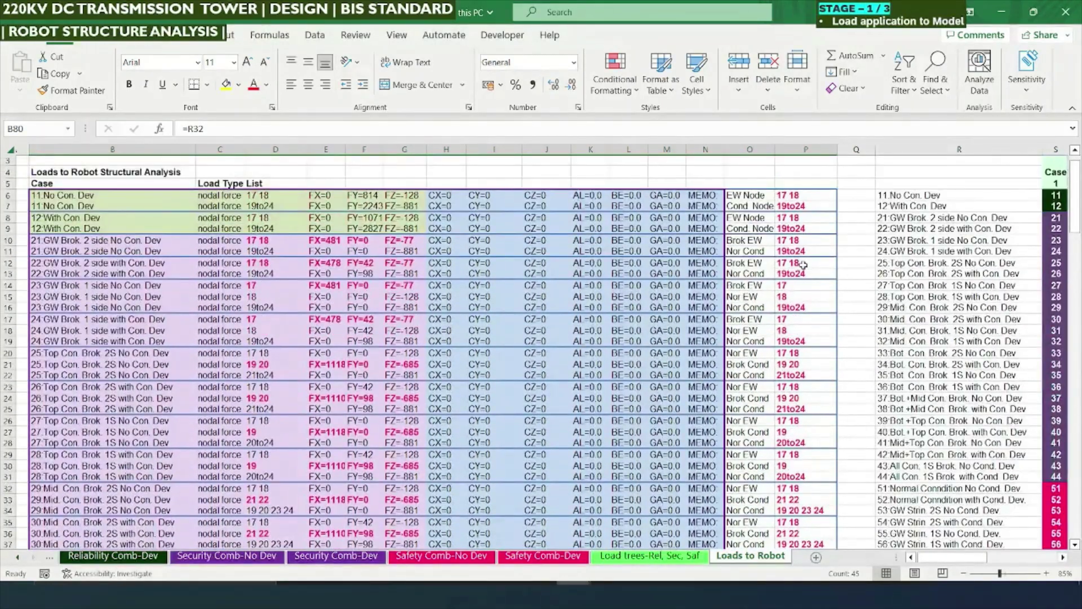
{"action": "left_click_drag", "start_coordinate": [792, 241], "coordinate": [806, 307]}
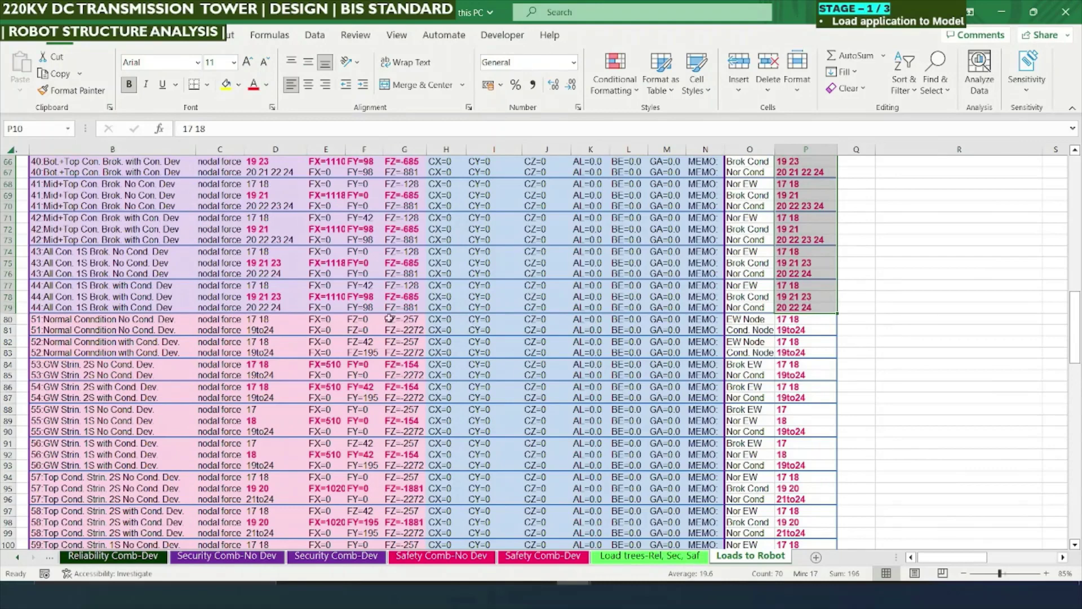
Copy the selected column P node lists and paste them down from P84
{"action": "key", "text": "ctrl+c"}
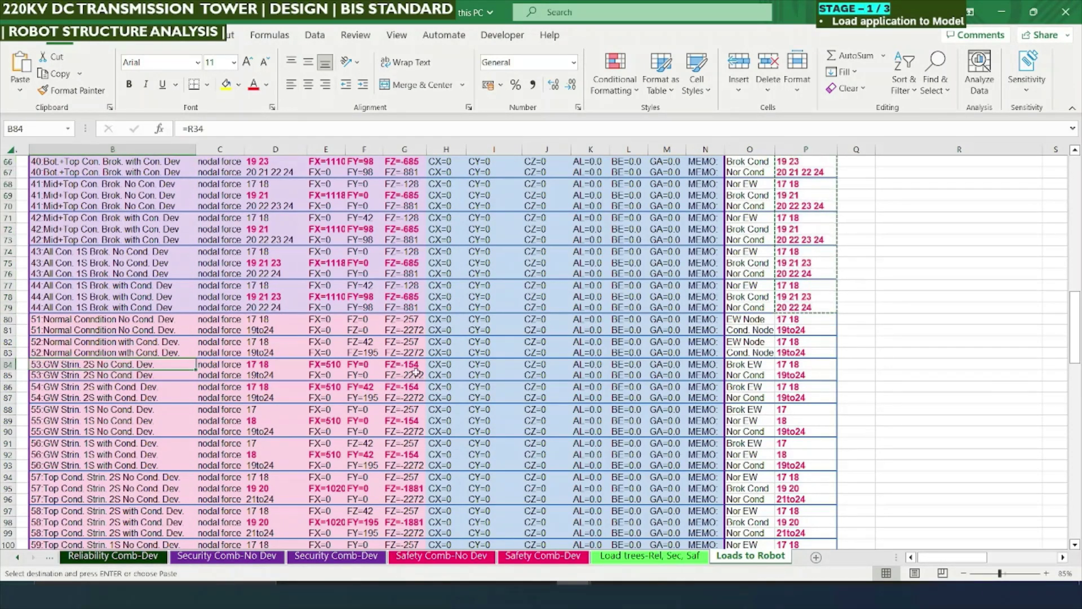
{"action": "left_click", "coordinate": [795, 364]}
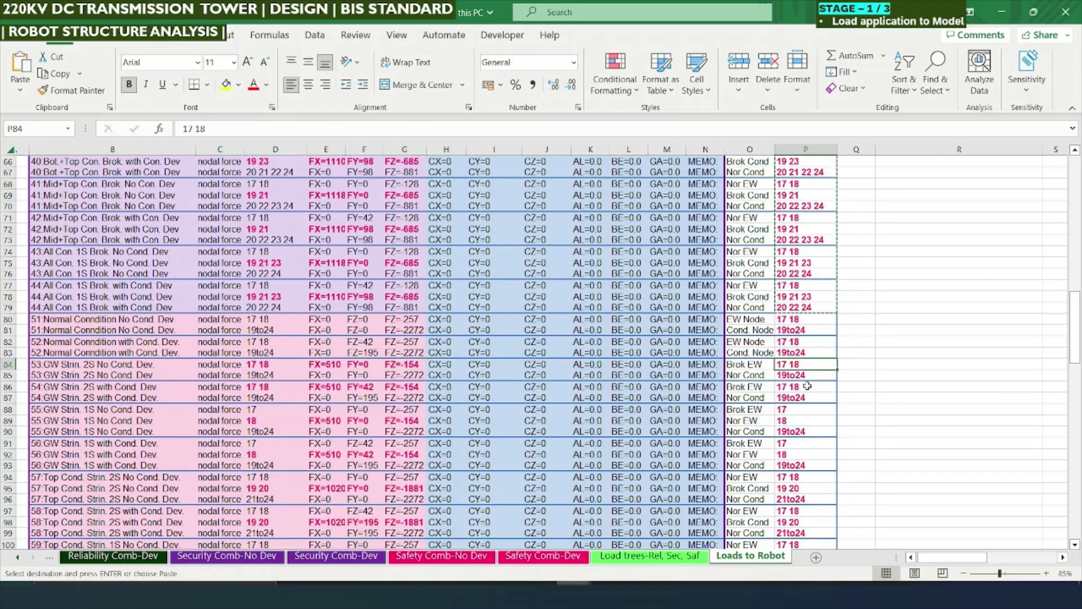
{"action": "scroll", "coordinate": [806, 389], "scroll_direction": "down", "scroll_amount": 3}
{"action": "key", "text": "Return"}
{"action": "scroll", "coordinate": [810, 391], "scroll_direction": "down", "scroll_amount": 1}
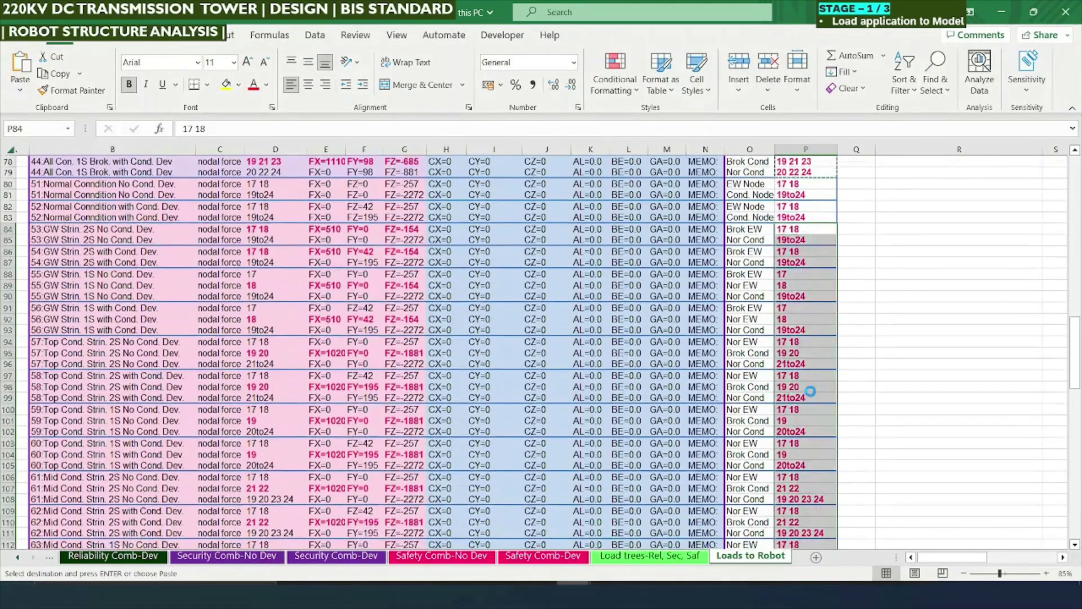
{"action": "scroll", "coordinate": [810, 394], "scroll_direction": "down", "scroll_amount": 5}
{"action": "scroll", "coordinate": [812, 396], "scroll_direction": "down", "scroll_amount": 12}
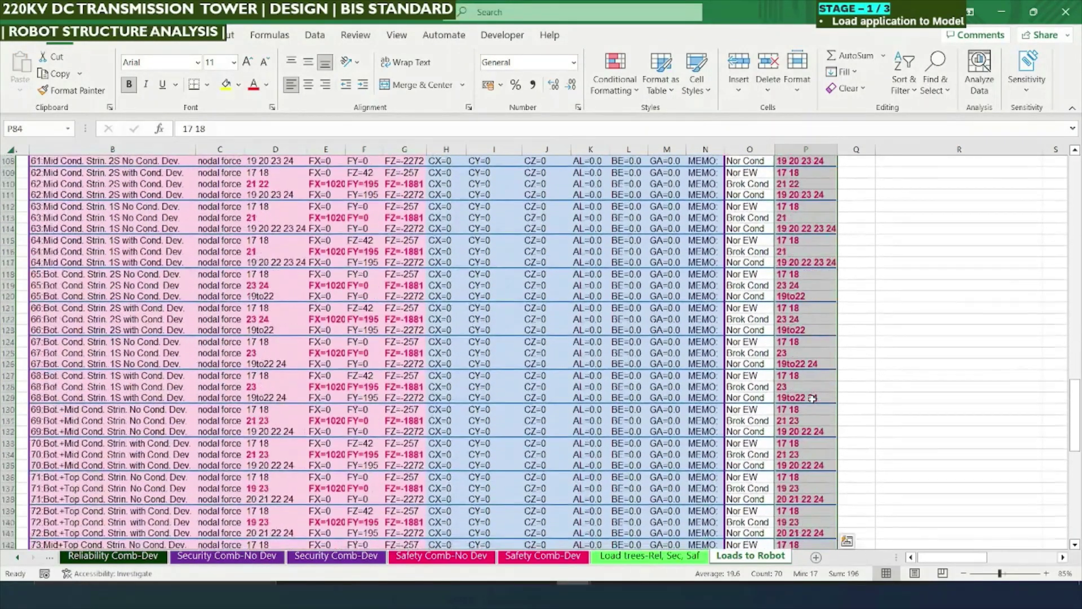
Copy the range P84:P153 again and scroll back to the top of the sheet
{"action": "key", "text": "ctrl+c"}
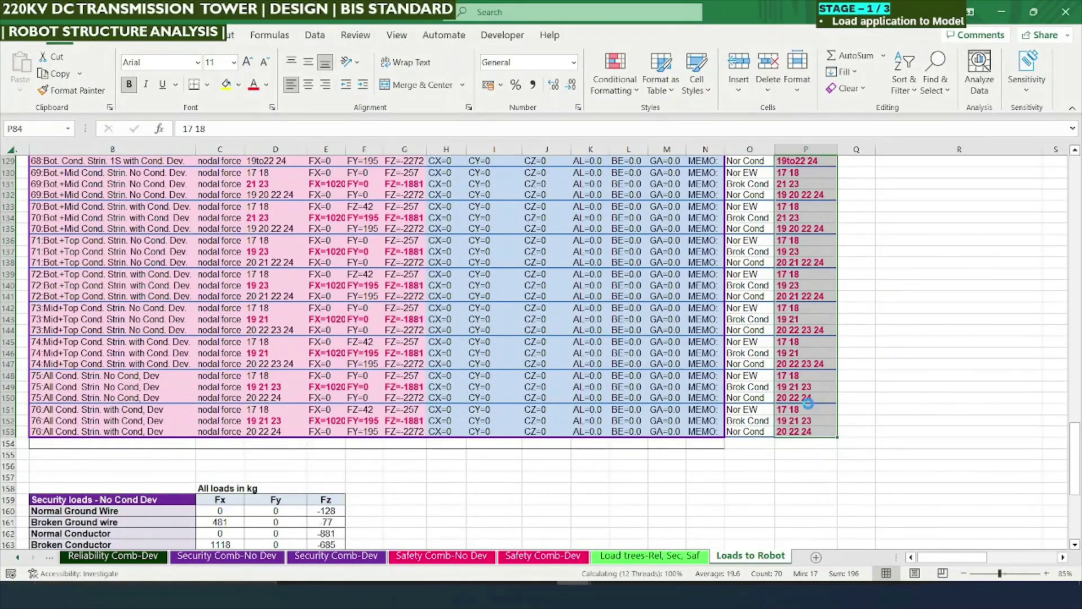
{"action": "scroll", "coordinate": [811, 403], "scroll_direction": "up", "scroll_amount": 20}
{"action": "left_click", "coordinate": [705, 398]}
{"action": "scroll", "coordinate": [555, 422], "scroll_direction": "up", "scroll_amount": 11}
{"action": "scroll", "coordinate": [555, 421], "scroll_direction": "up", "scroll_amount": 11}
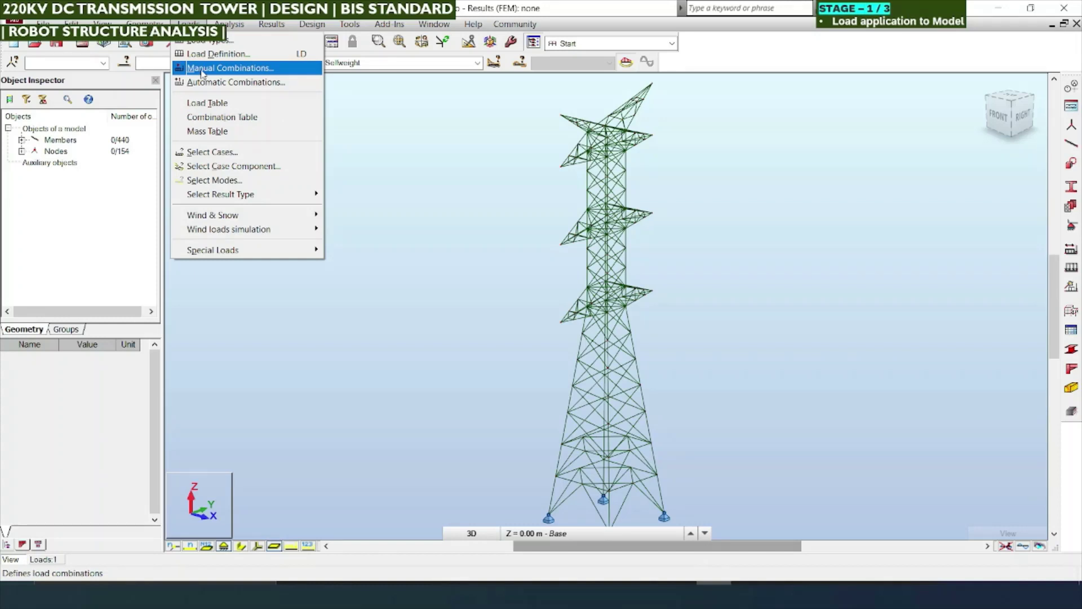
Start a new manual load combination, typing 1 into its number and selecting the name COMB1
{"action": "left_click", "coordinate": [201, 68]}
{"action": "left_click_drag", "start_coordinate": [566, 248], "coordinate": [533, 247]}
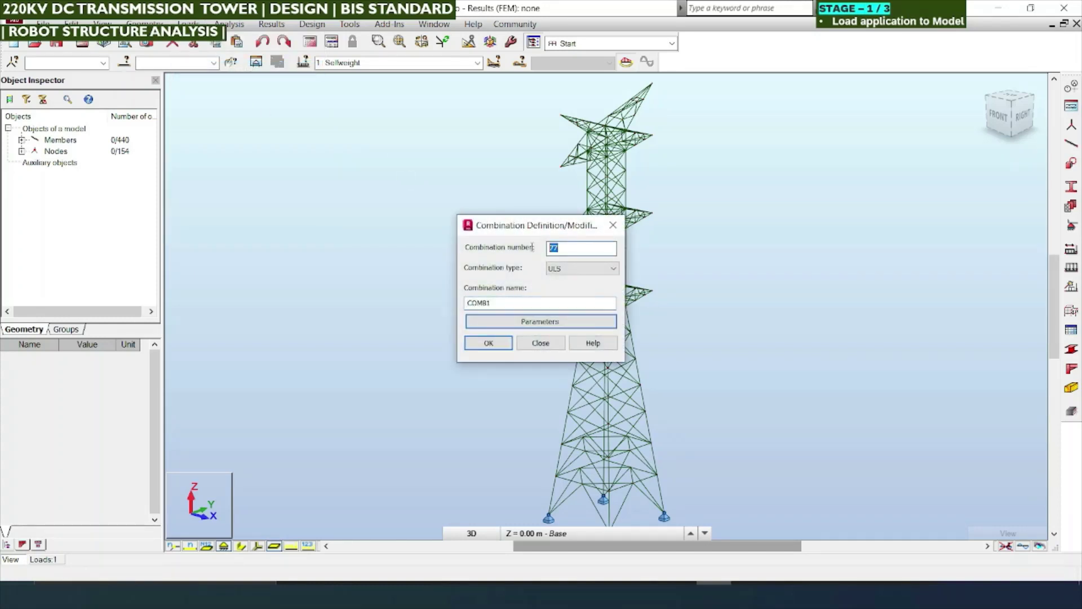
{"action": "type", "text": "101"}
{"action": "left_click_drag", "start_coordinate": [502, 302], "coordinate": [446, 303]}
{"action": "key", "text": "alt+Tab"}
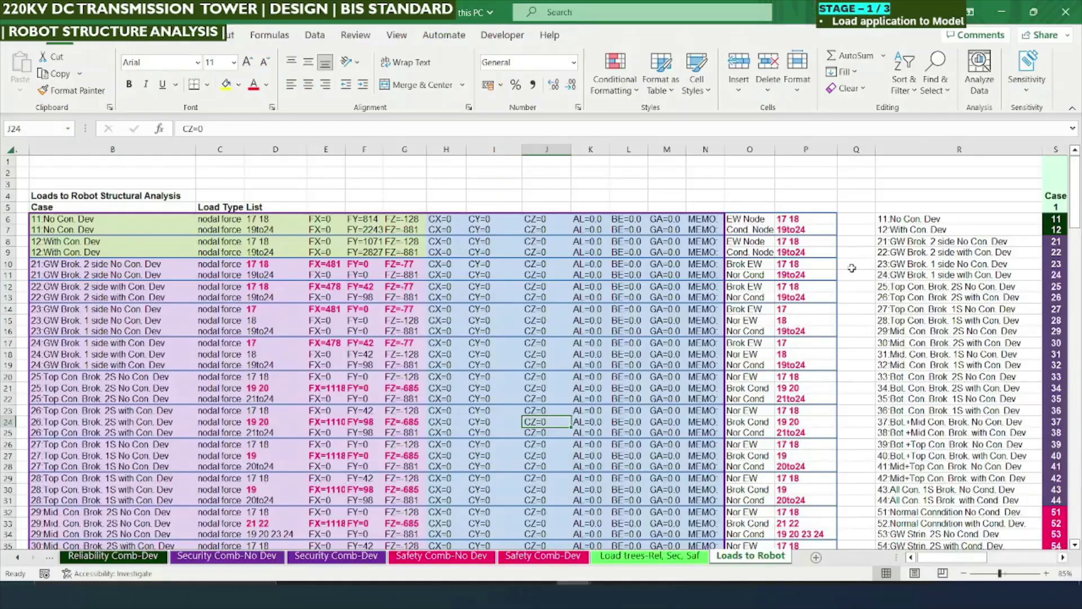
Copy combination 101's name 'Rel-No Con. Dev' from cell AB6 for use in Robot
{"action": "left_click", "coordinate": [890, 228]}
{"action": "key", "text": "Right"}
{"action": "key", "text": "Right"}
{"action": "key", "text": "Right"}
{"action": "key", "text": "Right"}
{"action": "key", "text": "Right"}
{"action": "key", "text": "Right"}
{"action": "key", "text": "Right"}
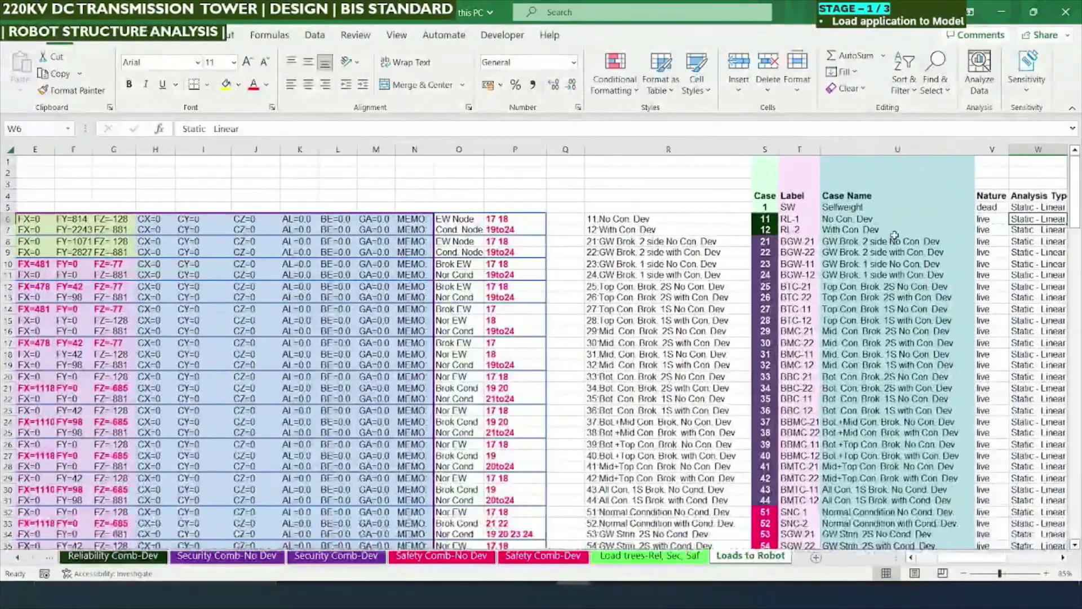
{"action": "key", "text": "Right"}
{"action": "key", "text": "Right"}
{"action": "key", "text": "Right"}
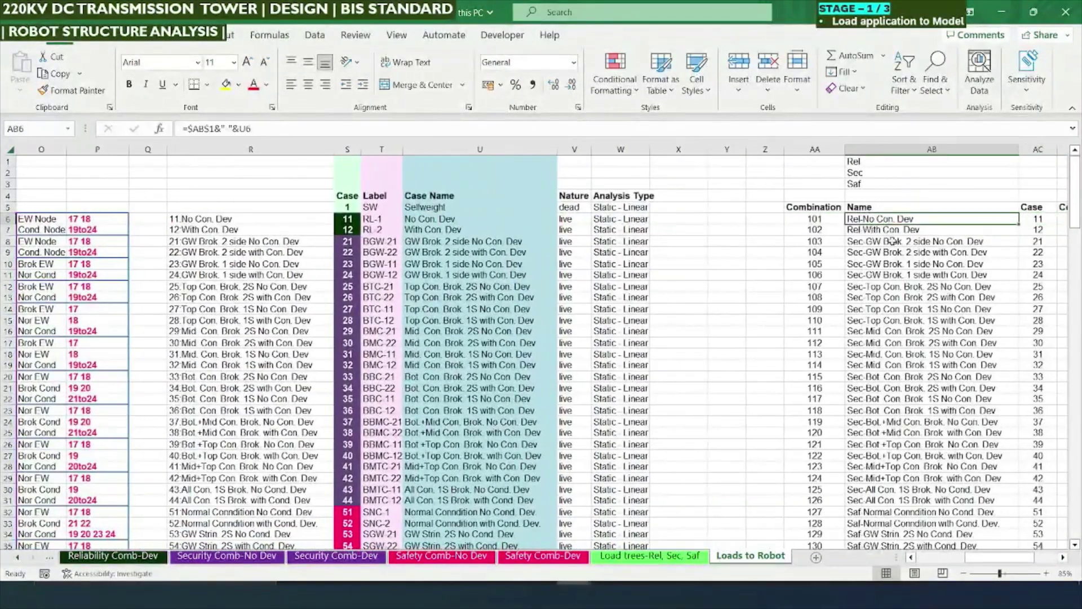
{"action": "key", "text": "ctrl+c"}
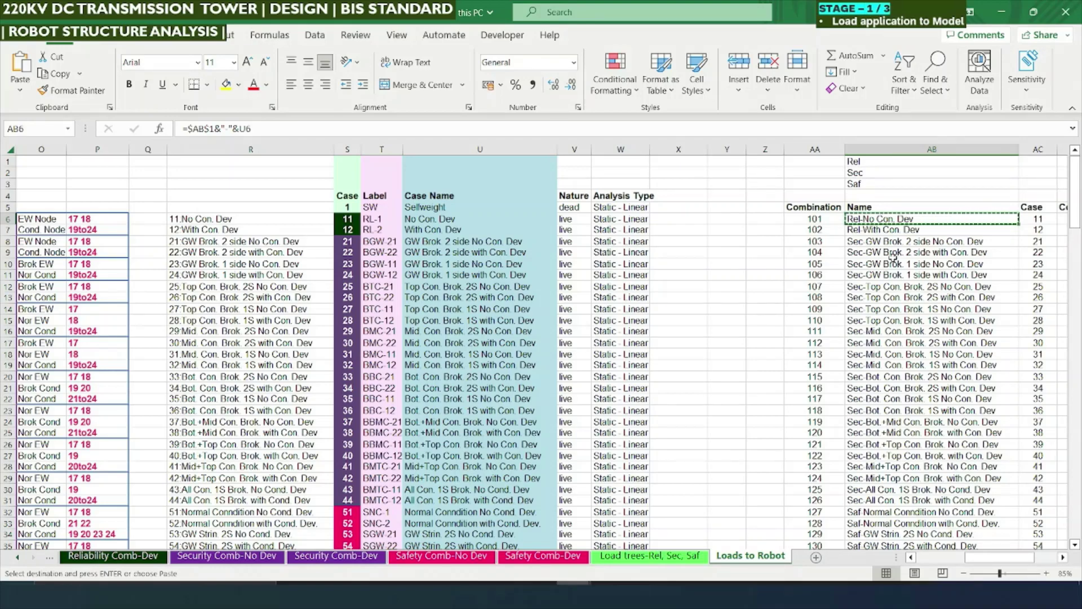
{"action": "key", "text": "alt+Tab"}
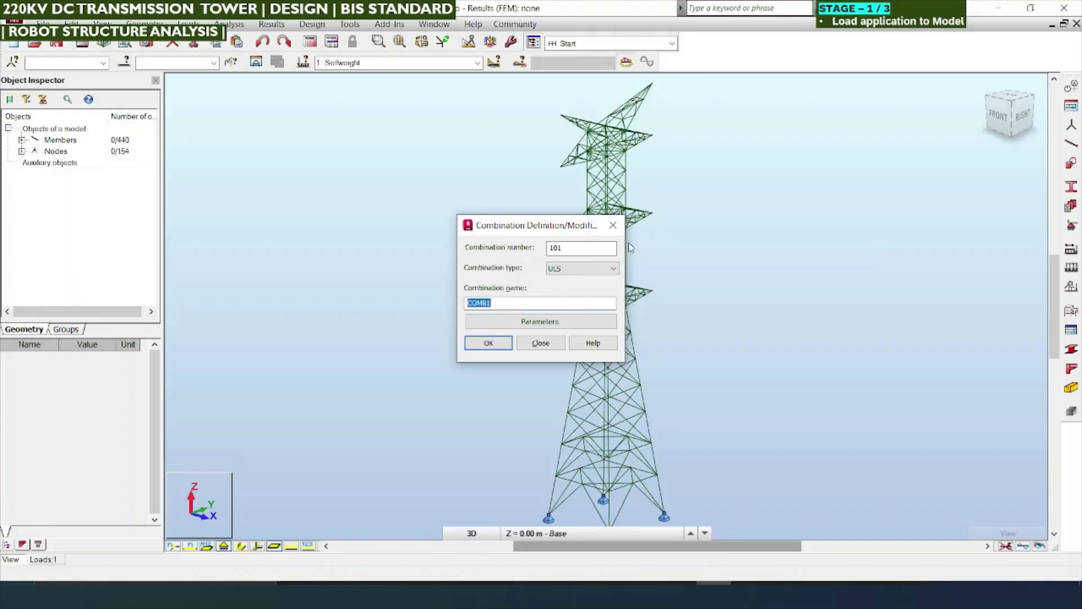
Create combination 101 'Rel-No Con. Dev' and change its dead load factor to 1.07
{"action": "key", "text": "ctrl+v"}
{"action": "left_click", "coordinate": [493, 342]}
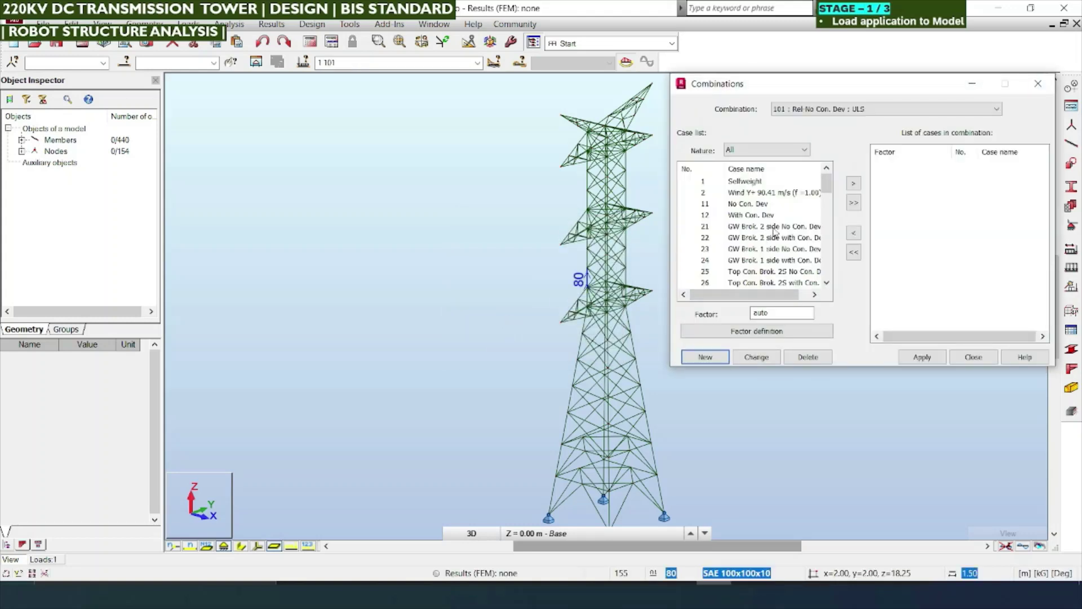
{"action": "left_click", "coordinate": [745, 333]}
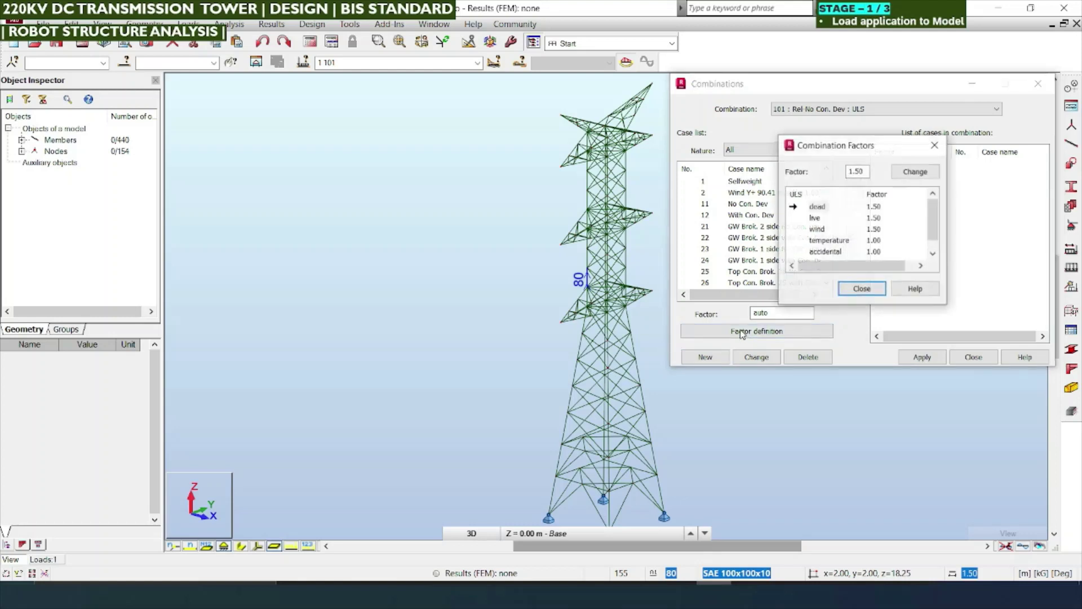
{"action": "left_click", "coordinate": [818, 208]}
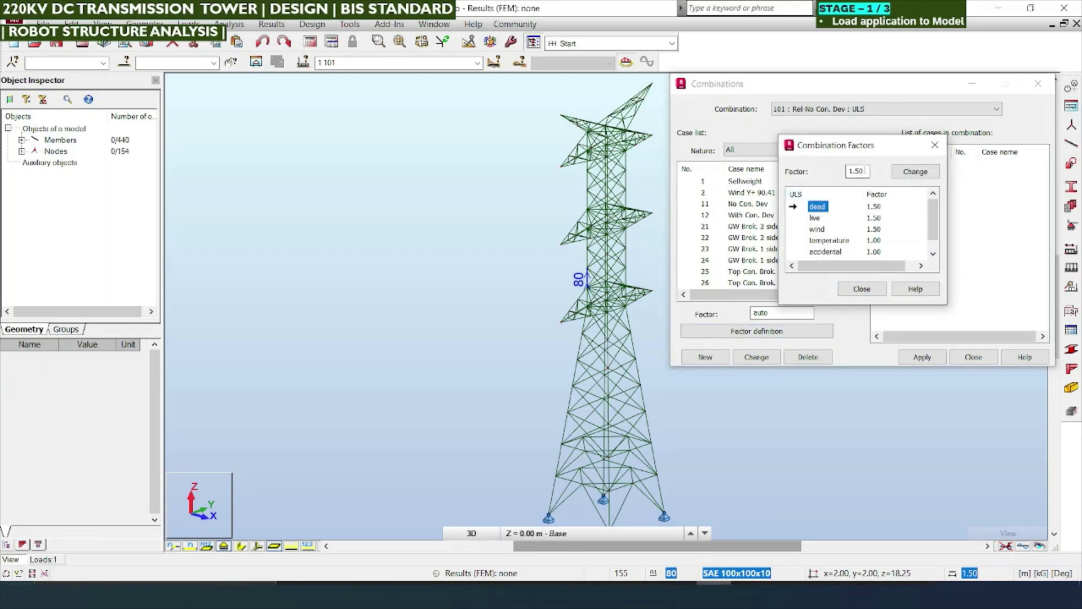
{"action": "left_click", "coordinate": [934, 145]}
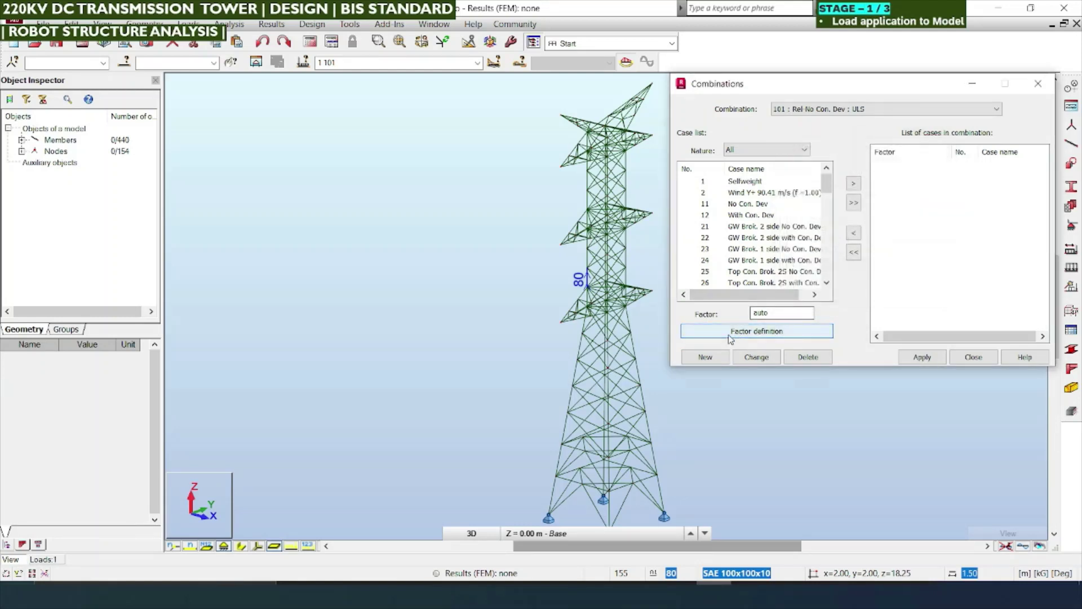
{"action": "left_click", "coordinate": [746, 331]}
{"action": "left_click_drag", "start_coordinate": [871, 171], "coordinate": [838, 172]}
{"action": "type", "text": "1.07"}
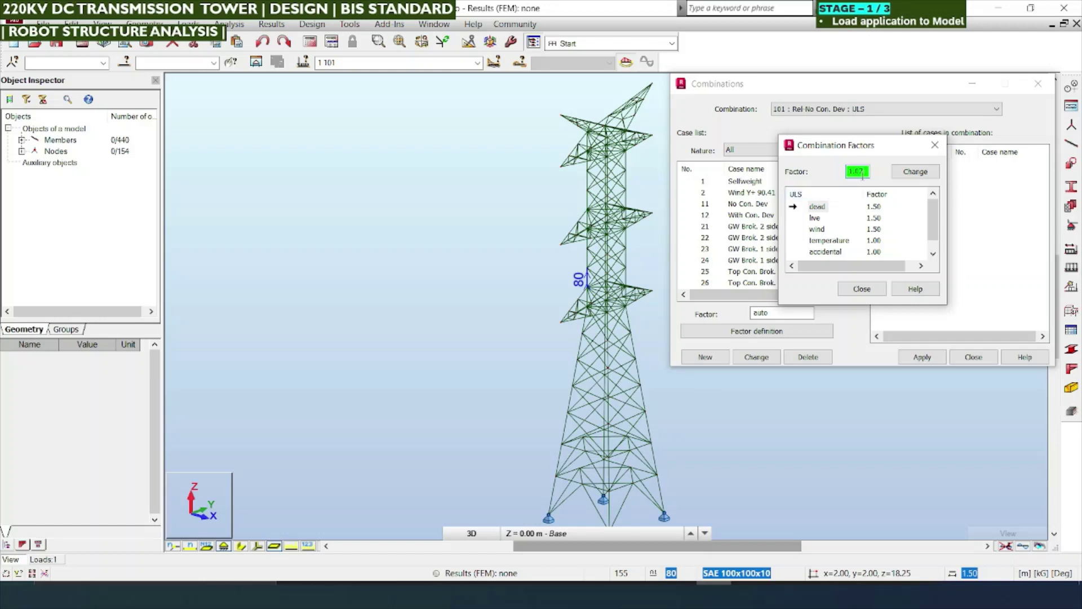
{"action": "left_click", "coordinate": [915, 172]}
Set the live and wind load factors to 1.07 and close the factor definition
{"action": "left_click", "coordinate": [815, 218]}
{"action": "double_click", "coordinate": [856, 171]}
{"action": "type", "text": "1.07"}
{"action": "left_click", "coordinate": [895, 175]}
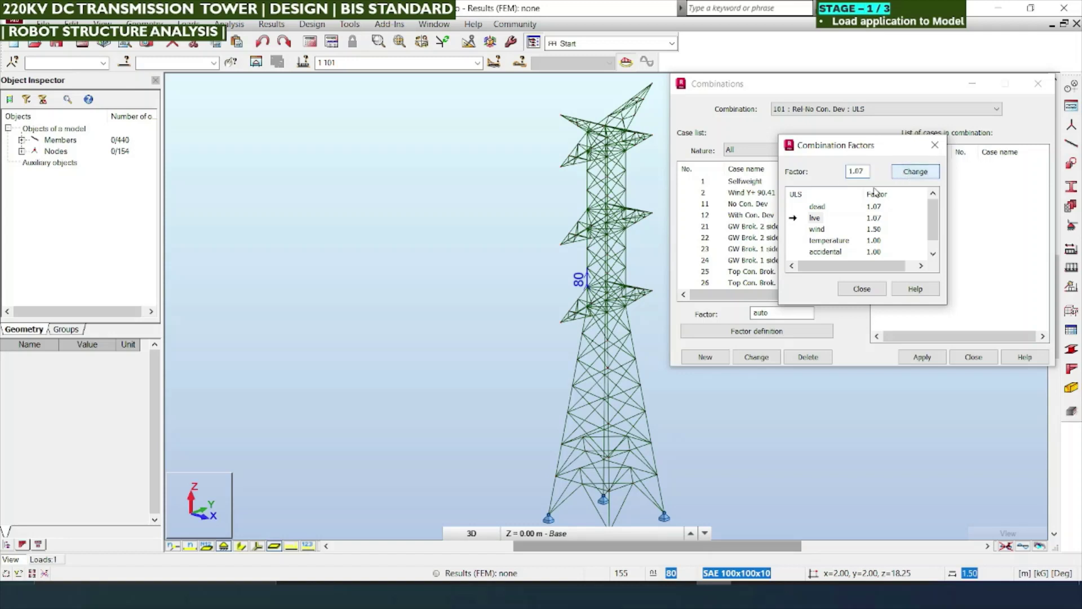
{"action": "left_click", "coordinate": [817, 229]}
{"action": "double_click", "coordinate": [855, 171]}
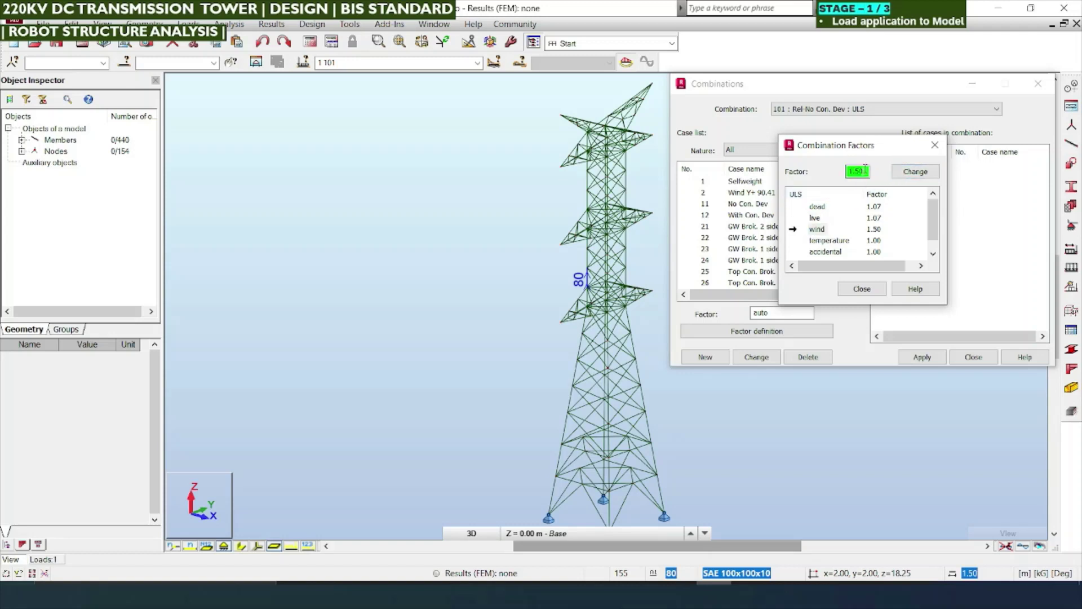
{"action": "type", "text": "1"}
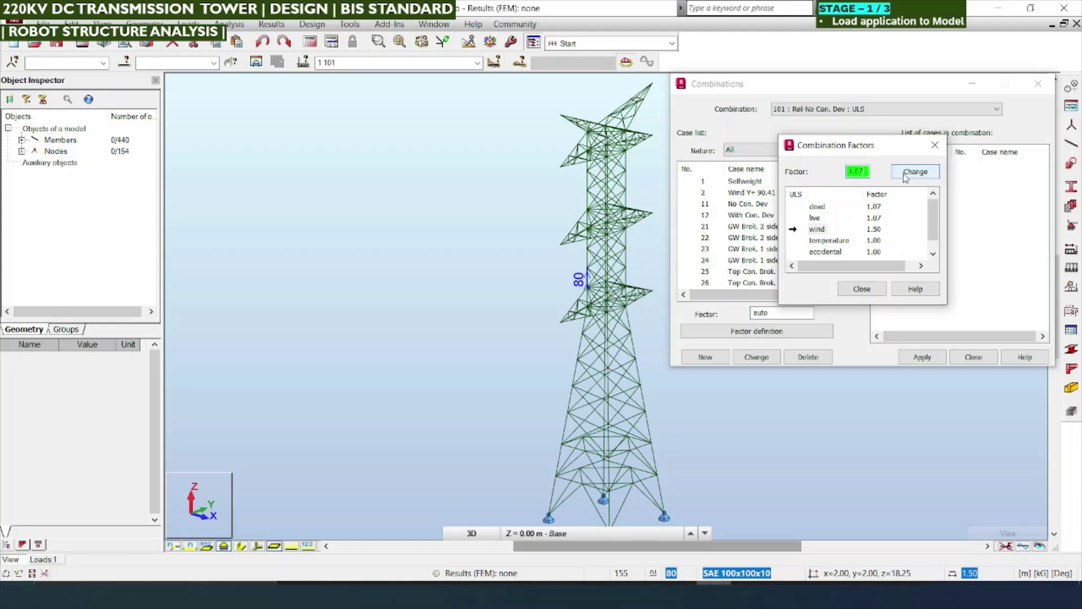
{"action": "left_click", "coordinate": [905, 177]}
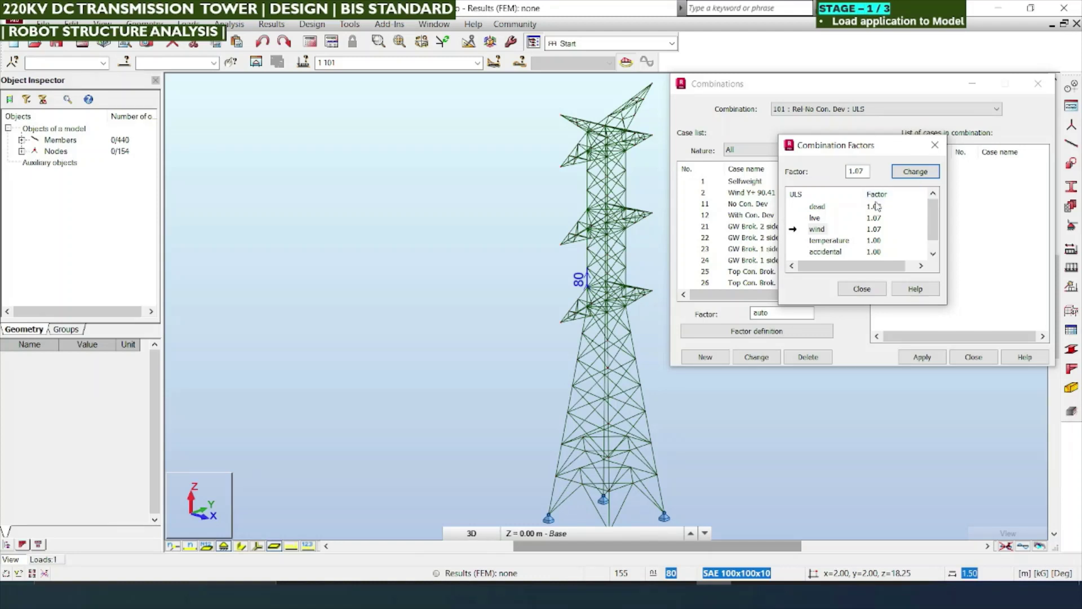
{"action": "left_click", "coordinate": [863, 289]}
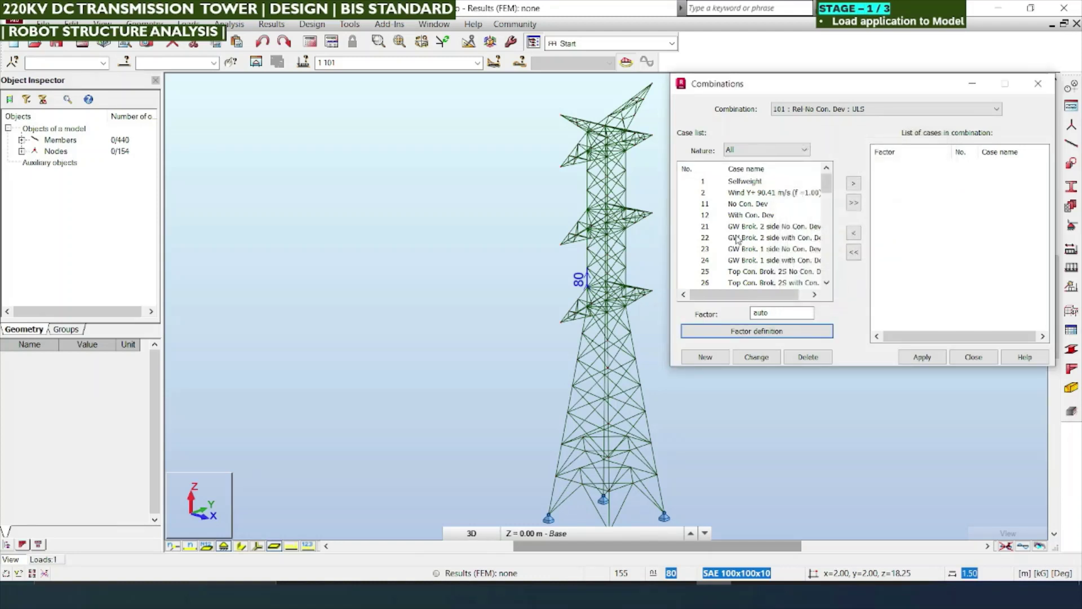
{"action": "mouse_move", "coordinate": [825, 188]}
{"action": "left_mouse_down"}
{"action": "mouse_move", "coordinate": [827, 270]}
{"action": "mouse_move", "coordinate": [833, 169]}
{"action": "left_mouse_up"}
{"action": "key", "text": "alt+Tab"}
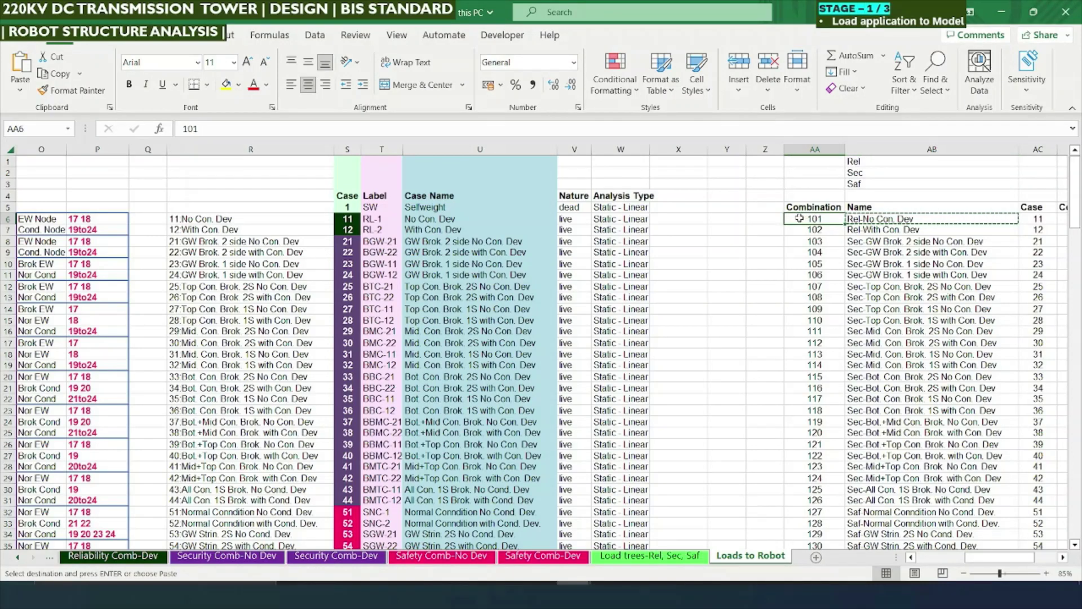
Show the top of the Load trees-Rel, Sec, Saf sheet and select the LOAD 11 heading cell
{"action": "left_click", "coordinate": [650, 555]}
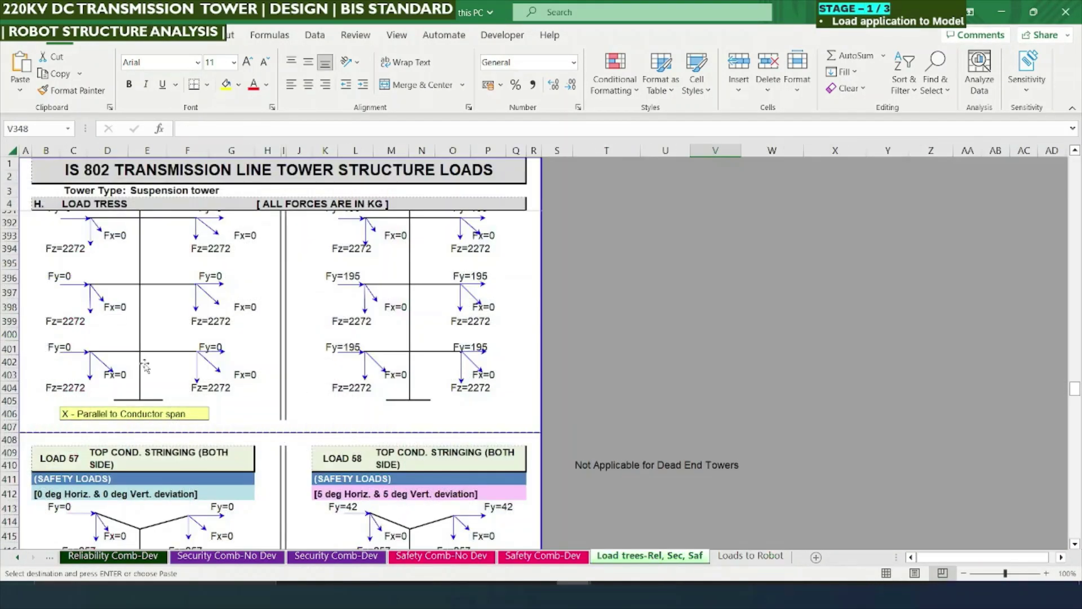
{"action": "scroll", "coordinate": [153, 367], "scroll_direction": "up", "scroll_amount": 20}
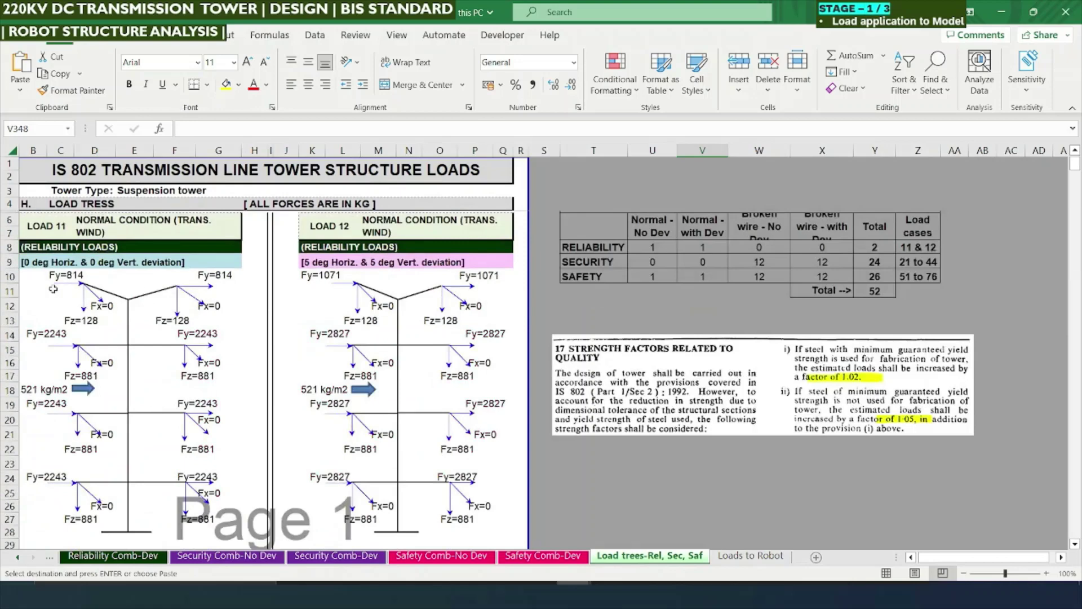
{"action": "left_click", "coordinate": [58, 247]}
{"action": "scroll", "coordinate": [144, 269], "scroll_direction": "left", "scroll_amount": 1}
{"action": "left_click", "coordinate": [65, 231]}
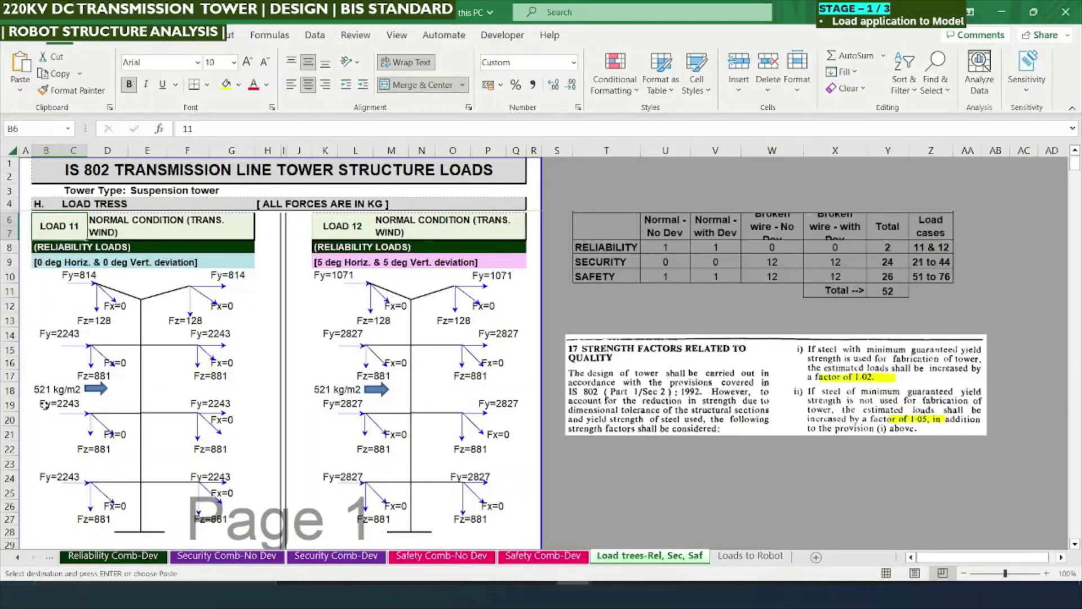
Add cases 1 Selfweight, 2 Wind Y+ and 11 No Con. Dev to combination 101 and apply
{"action": "left_click", "coordinate": [48, 389]}
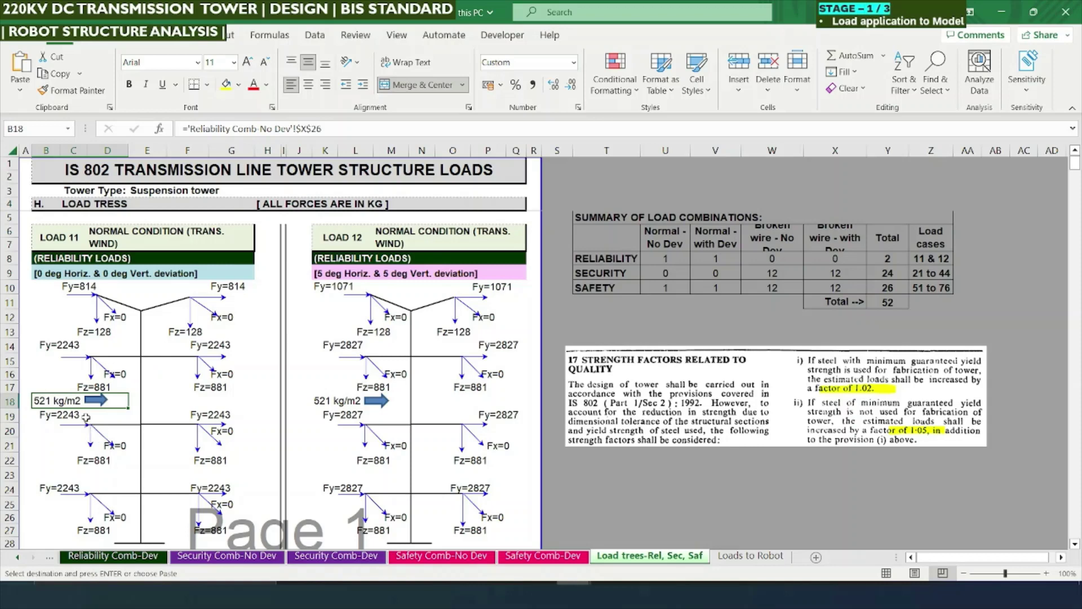
{"action": "left_click", "coordinate": [81, 194]}
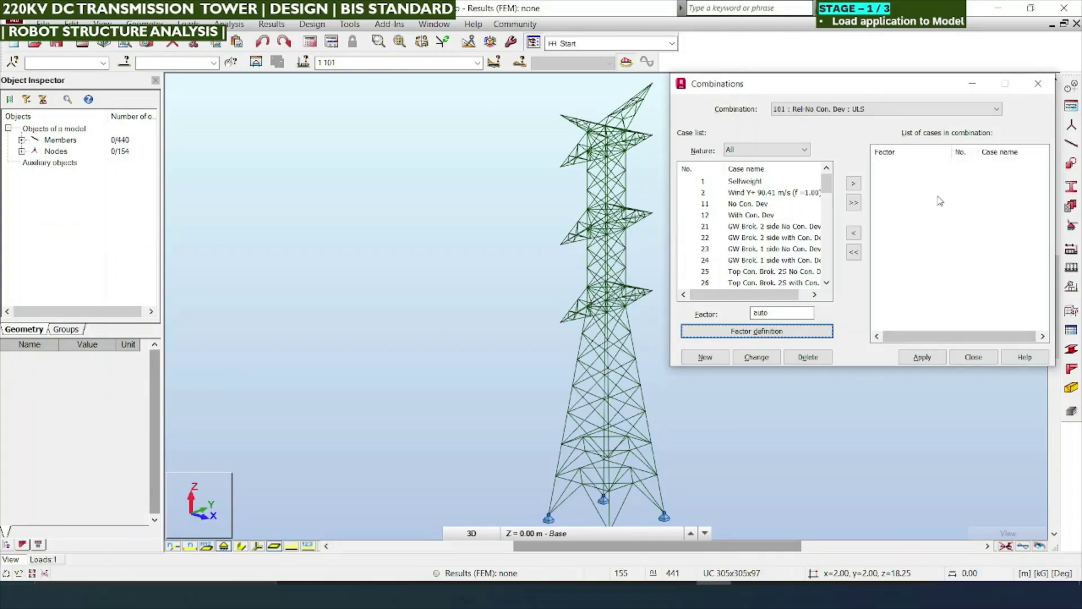
{"action": "left_click", "coordinate": [703, 183]}
{"action": "left_click", "coordinate": [703, 193], "text": "ctrl"}
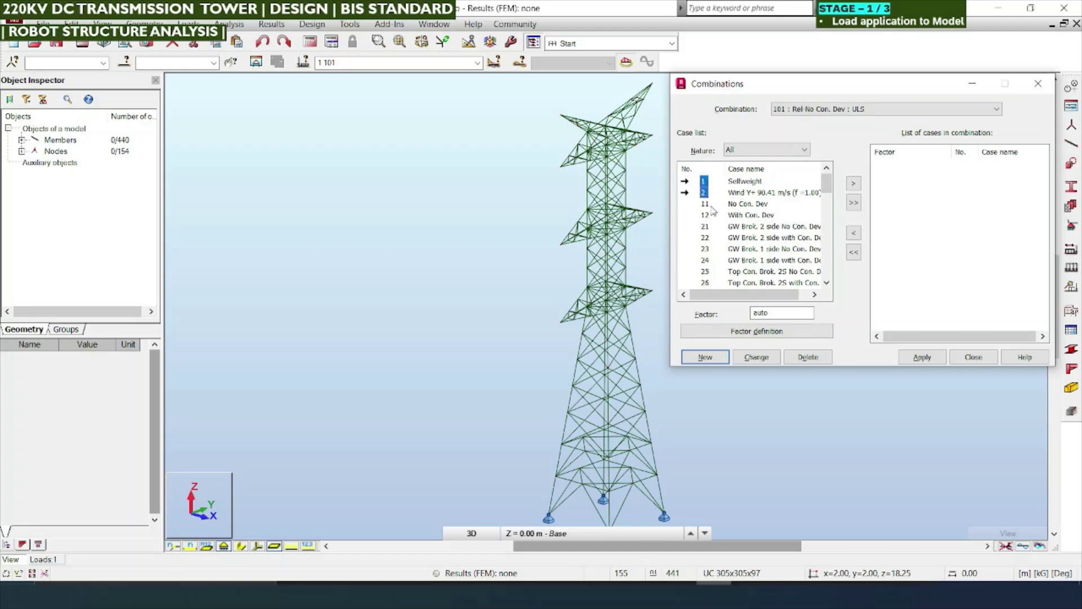
{"action": "left_click", "coordinate": [707, 204], "text": "ctrl"}
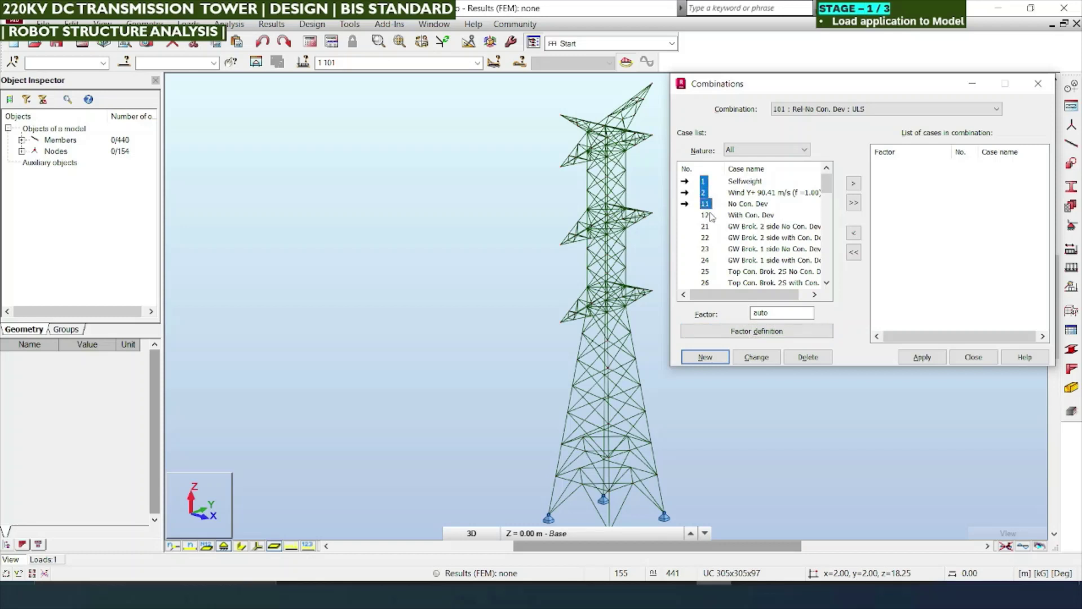
{"action": "left_click", "coordinate": [853, 183]}
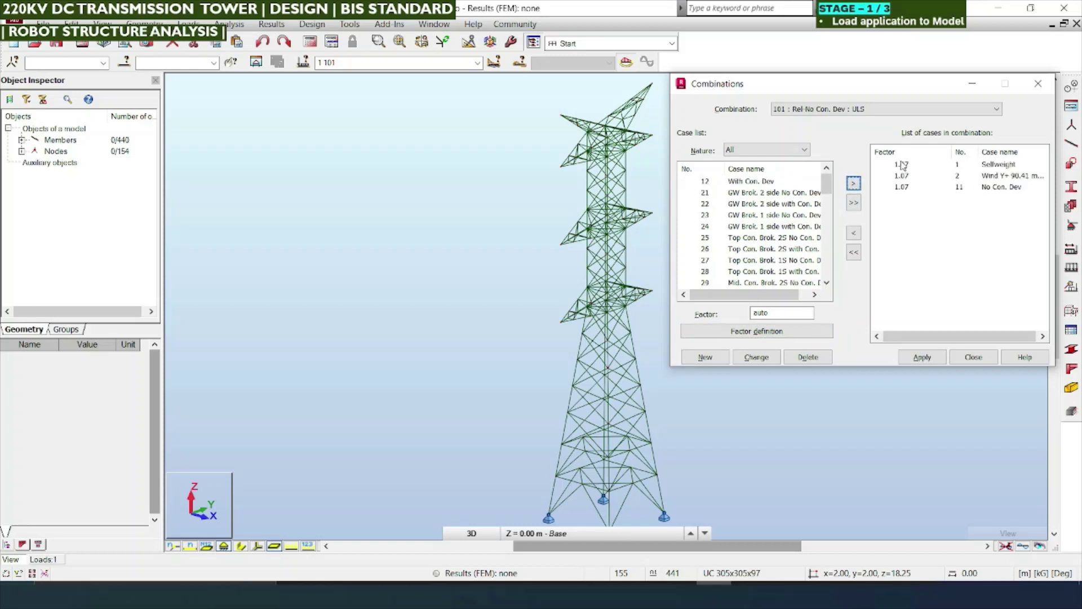
{"action": "left_click", "coordinate": [925, 356]}
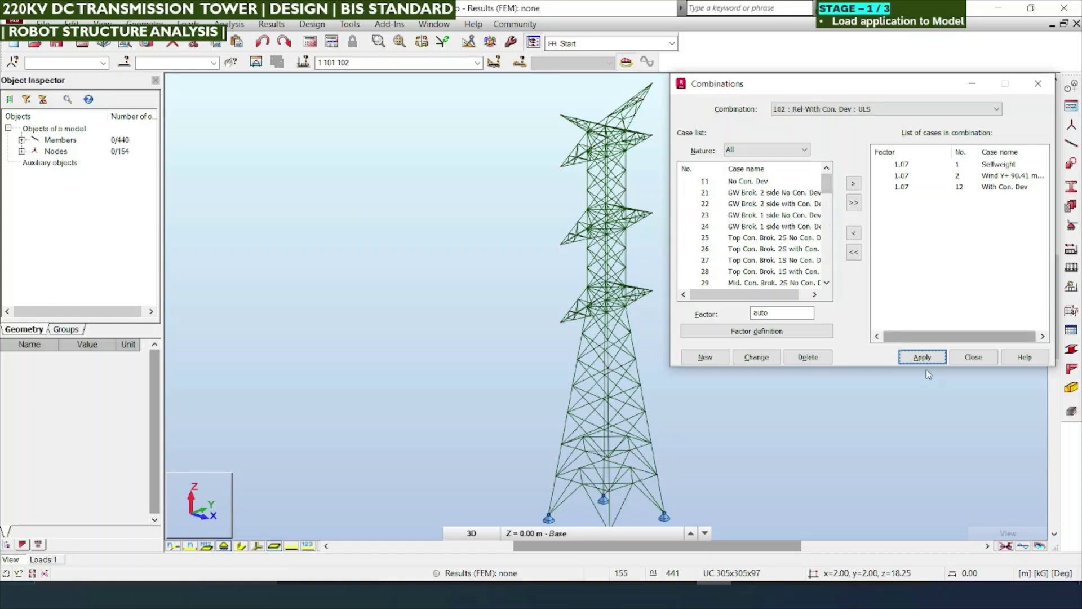
{"action": "left_click", "coordinate": [967, 359]}
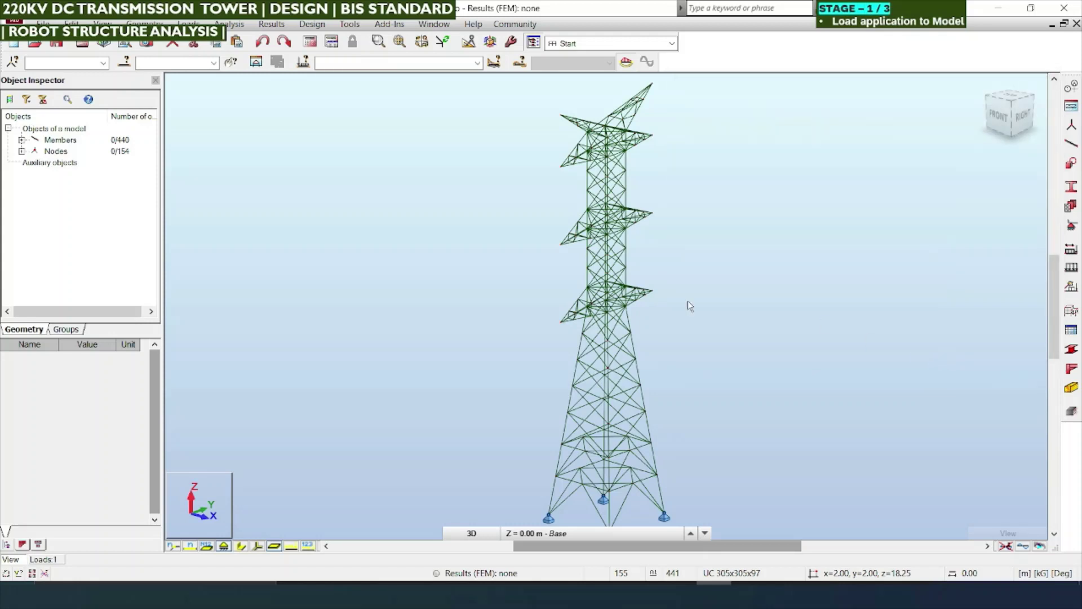
Open the combinations table with case and coefficient columns and paste the Excel rows 101–152
{"action": "left_click", "coordinate": [188, 24]}
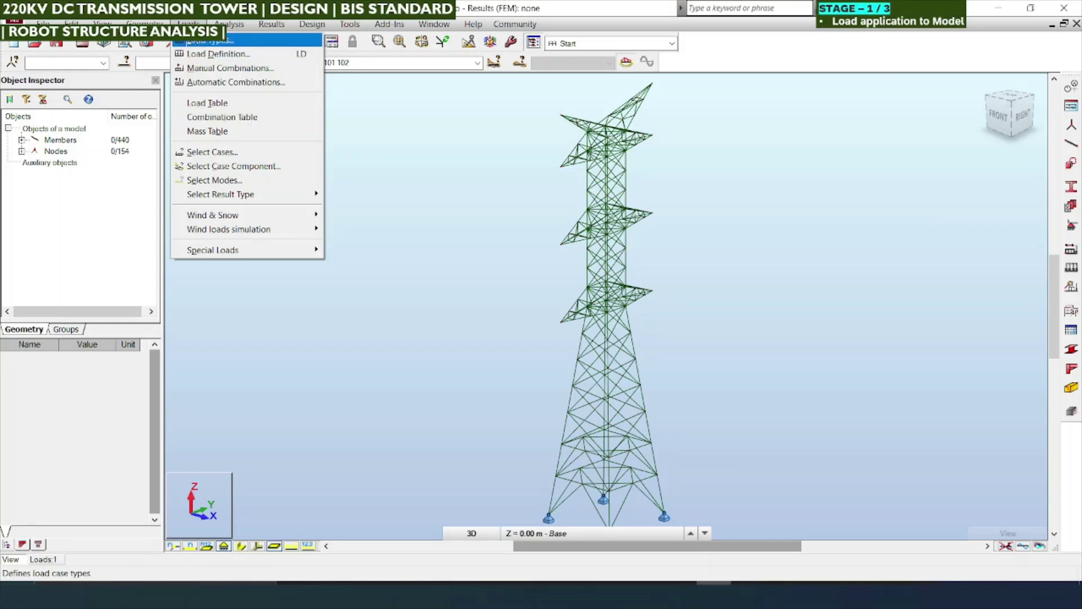
{"action": "left_click", "coordinate": [198, 117]}
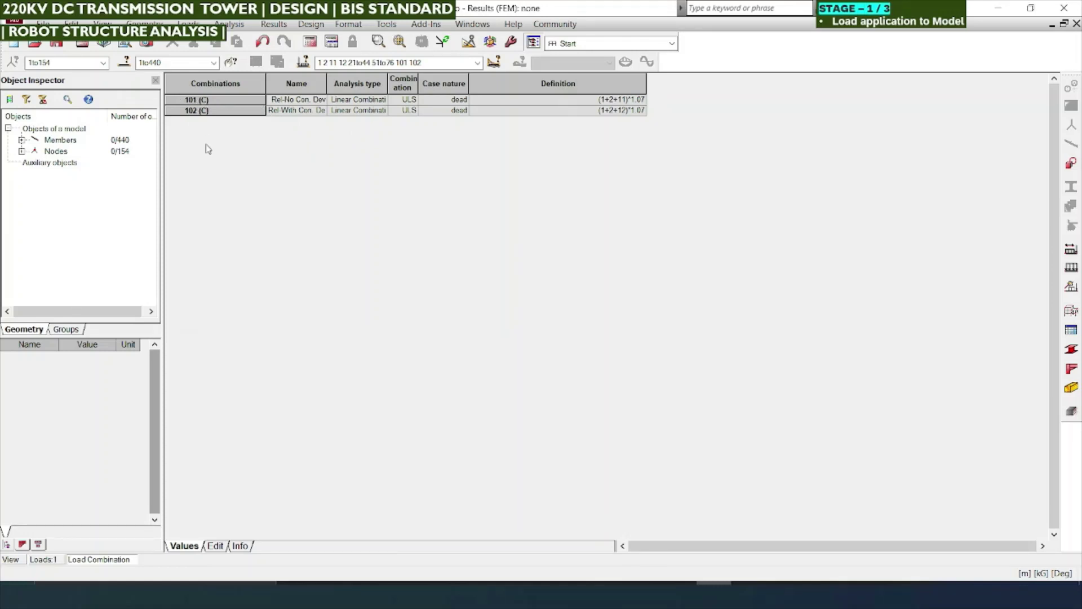
{"action": "left_click", "coordinate": [216, 546]}
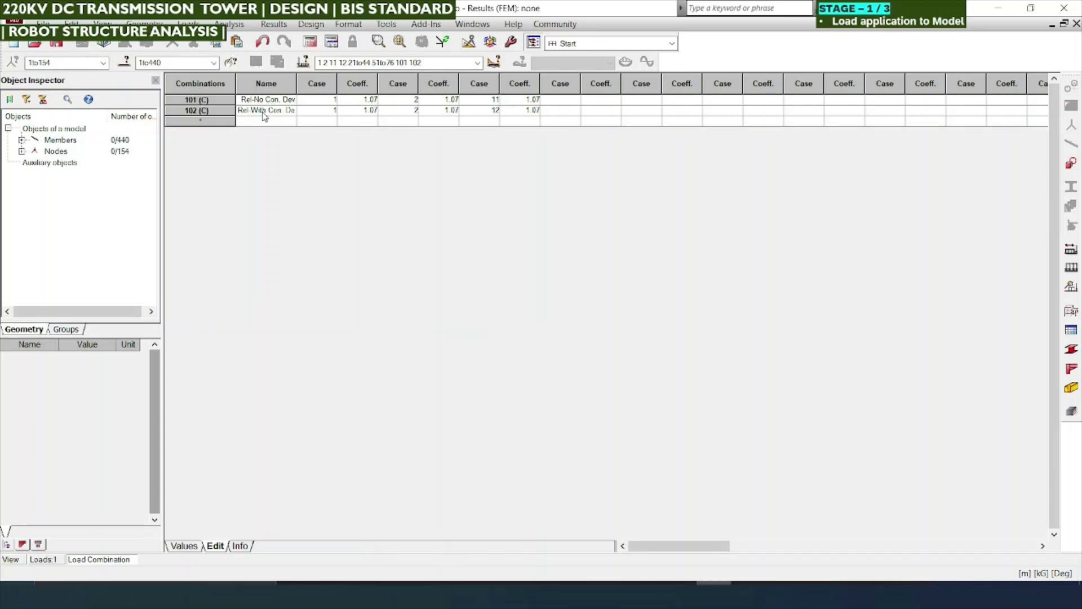
{"action": "key", "text": "alt+Tab"}
{"action": "key", "text": "alt+Tab"}
{"action": "key", "text": "ctrl+v"}
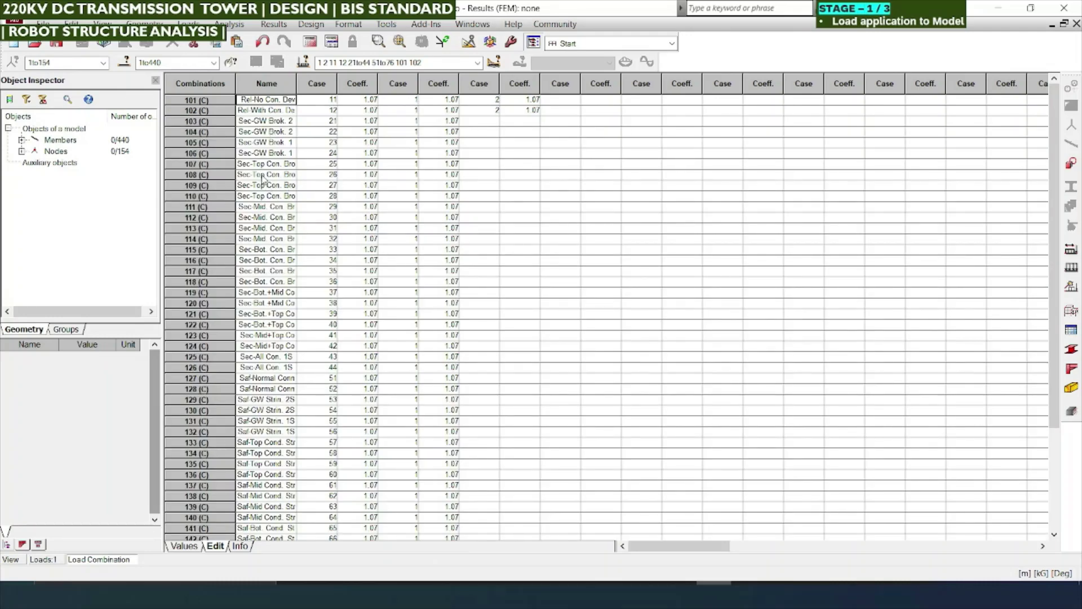
{"action": "scroll", "coordinate": [291, 217], "scroll_direction": "down", "scroll_amount": 4}
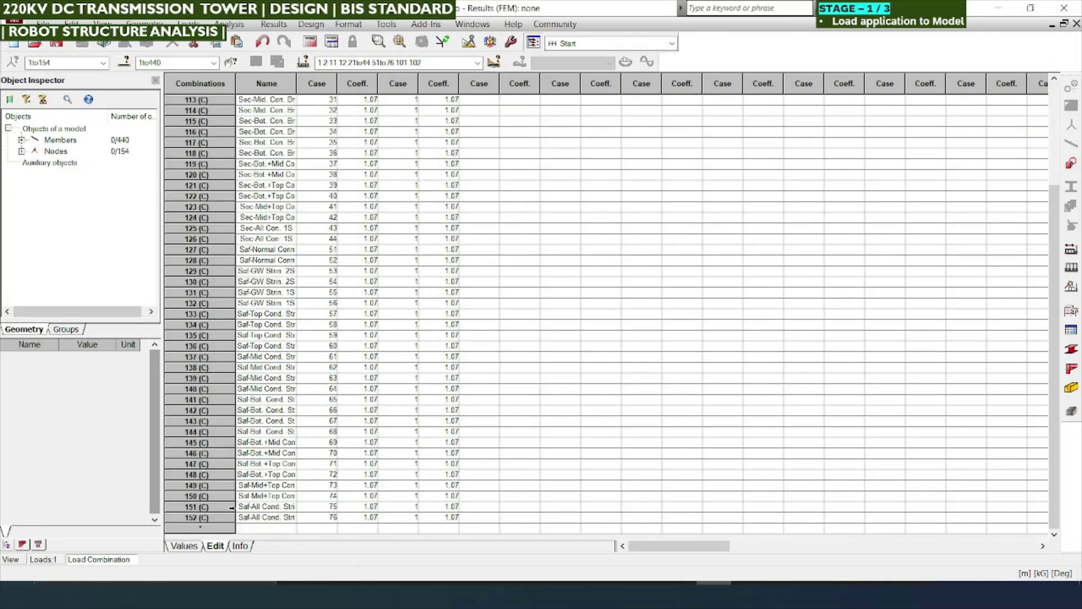
Compare the Robot table with Excel and inspect the case-number formulas for combination 101
{"action": "key", "text": "alt+Tab"}
{"action": "scroll", "coordinate": [526, 485], "scroll_direction": "up", "scroll_amount": 1}
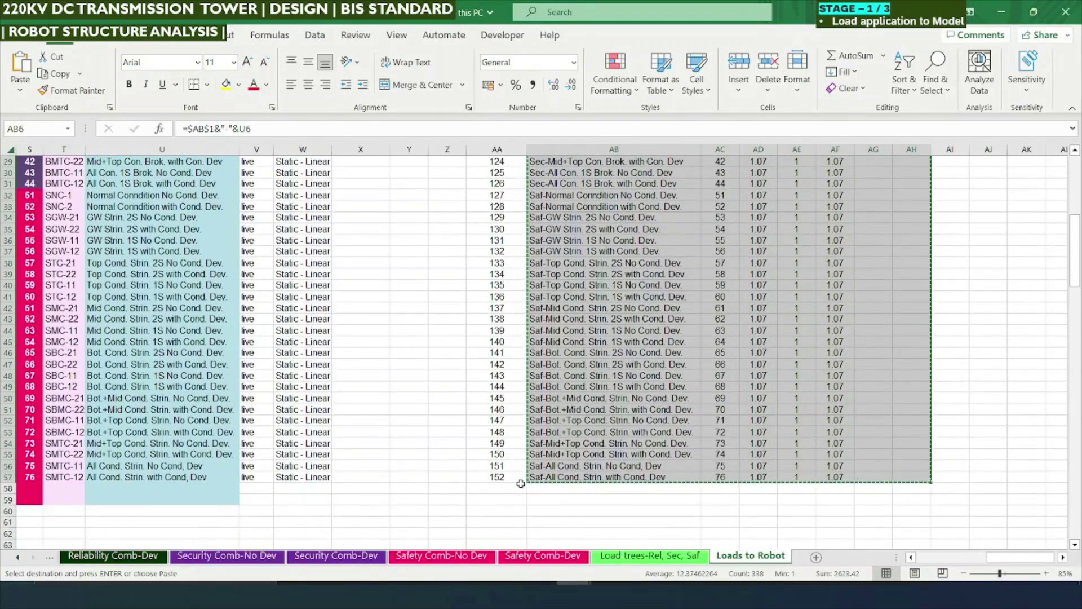
{"action": "scroll", "coordinate": [526, 486], "scroll_direction": "up", "scroll_amount": 9}
{"action": "key", "text": "alt+Tab"}
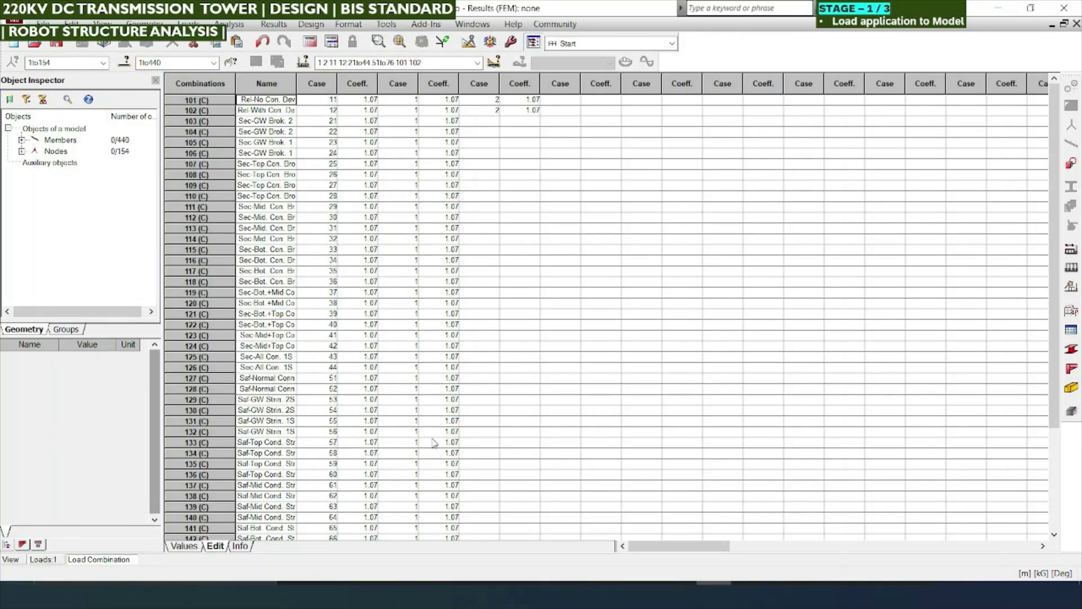
{"action": "key", "text": "alt+Tab"}
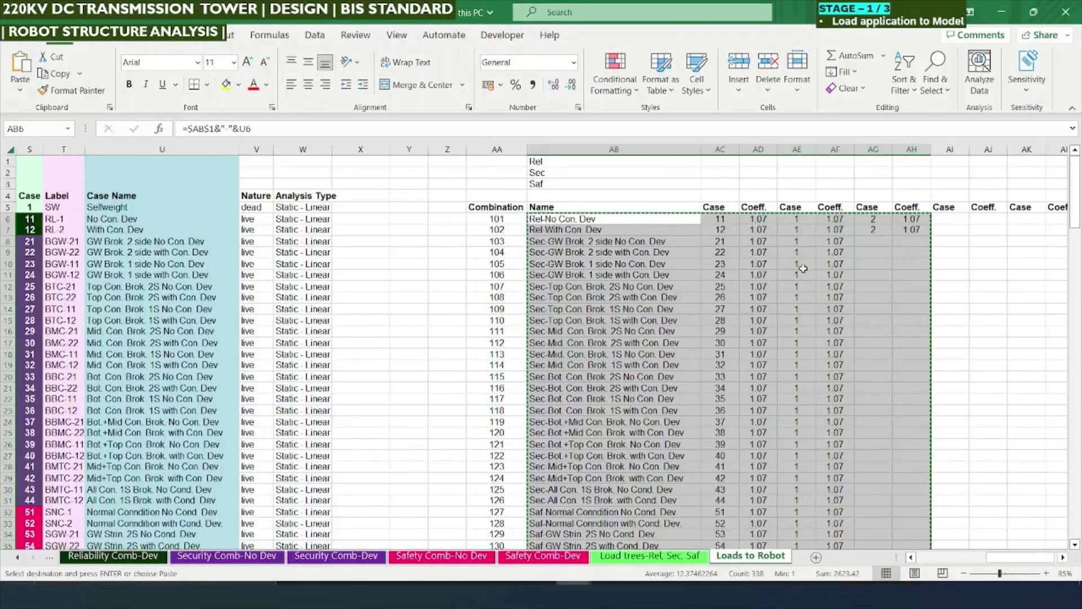
{"action": "left_click", "coordinate": [721, 240]}
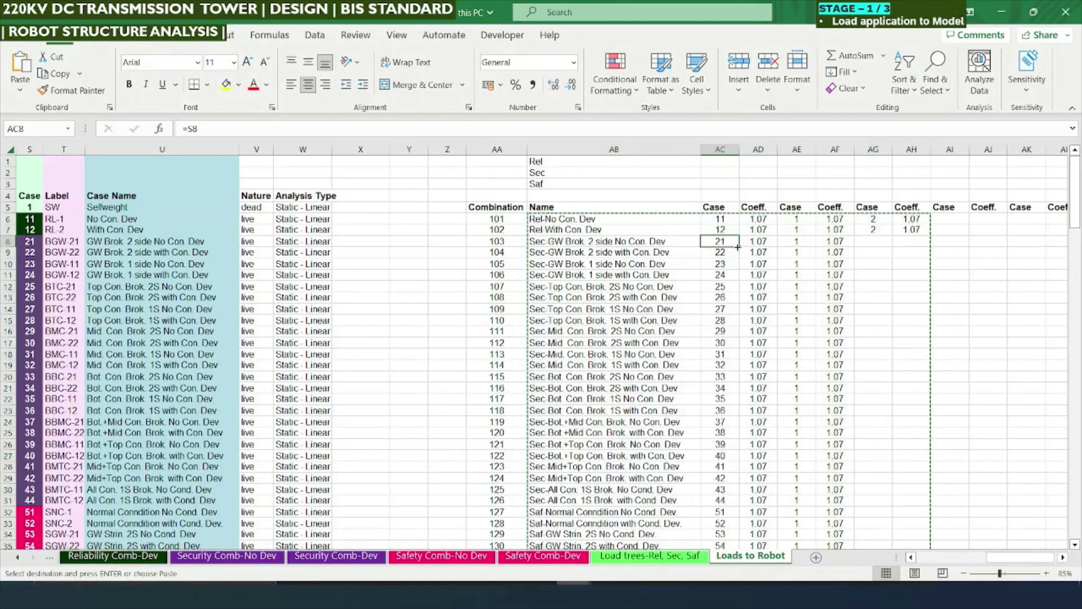
{"action": "left_click", "coordinate": [721, 218]}
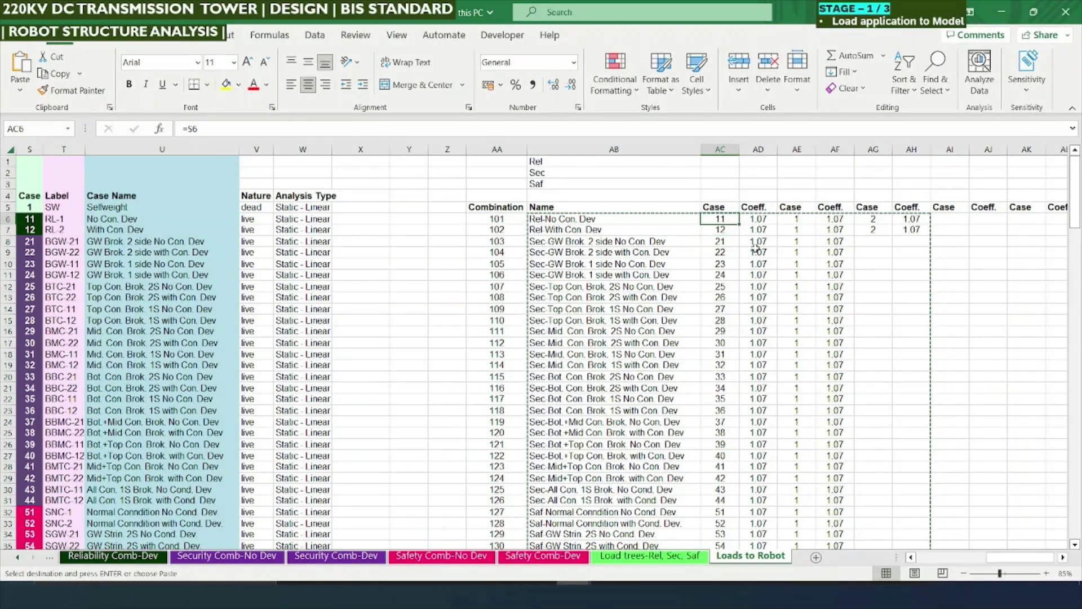
{"action": "left_click", "coordinate": [498, 217]}
{"action": "left_click_drag", "start_coordinate": [498, 218], "coordinate": [497, 524]}
{"action": "scroll", "coordinate": [285, 433], "scroll_direction": "down", "scroll_amount": 13}
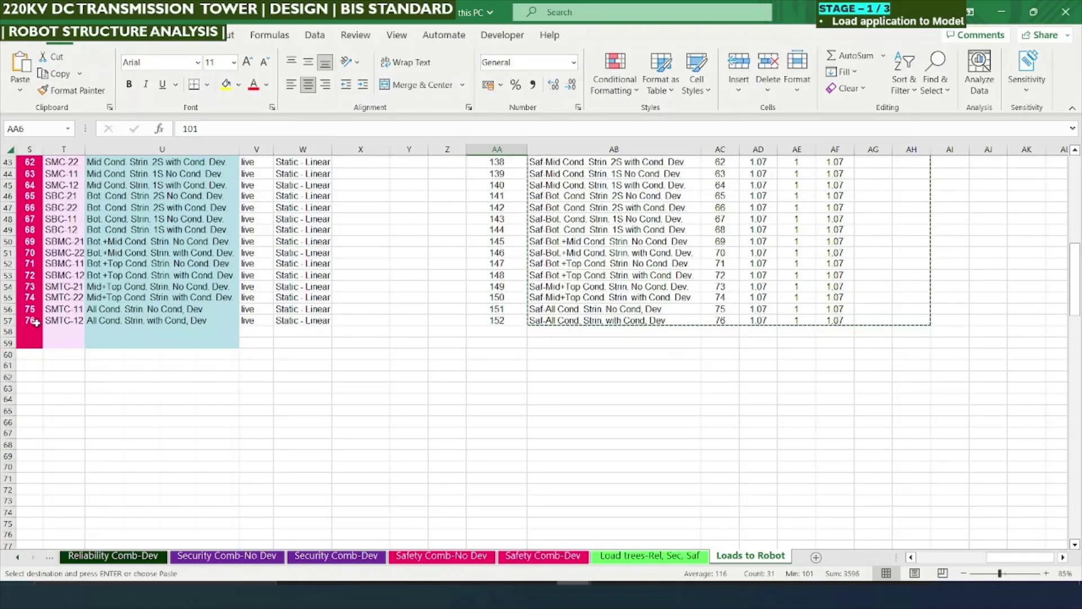
{"action": "scroll", "coordinate": [288, 363], "scroll_direction": "up", "scroll_amount": 6}
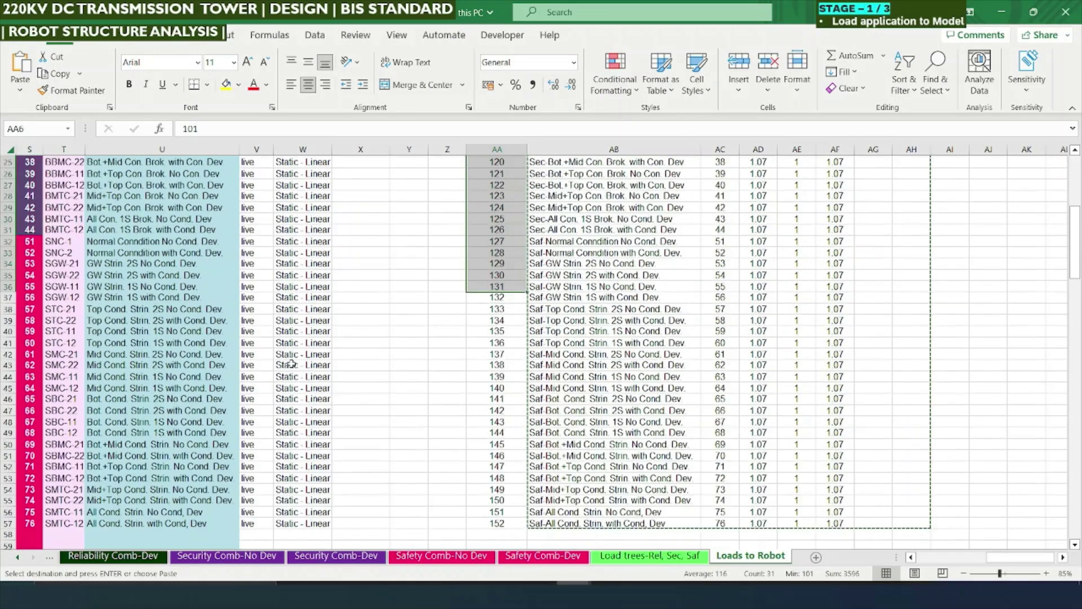
{"action": "scroll", "coordinate": [288, 364], "scroll_direction": "up", "scroll_amount": 8}
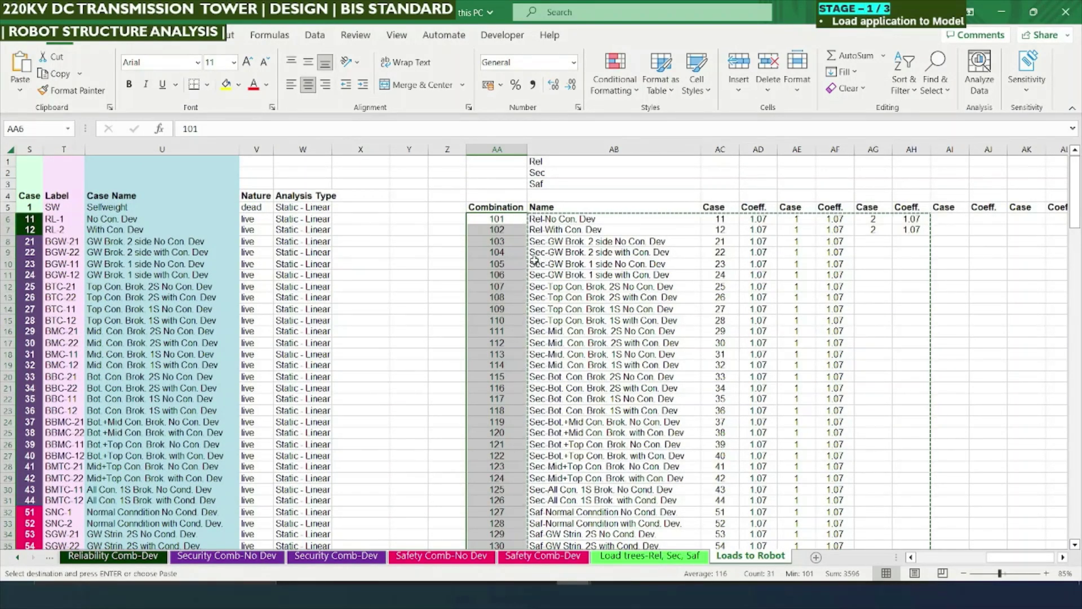
Inspect the combination name formulas and where the last case number comes from
{"action": "left_click", "coordinate": [536, 262]}
{"action": "left_click", "coordinate": [496, 219]}
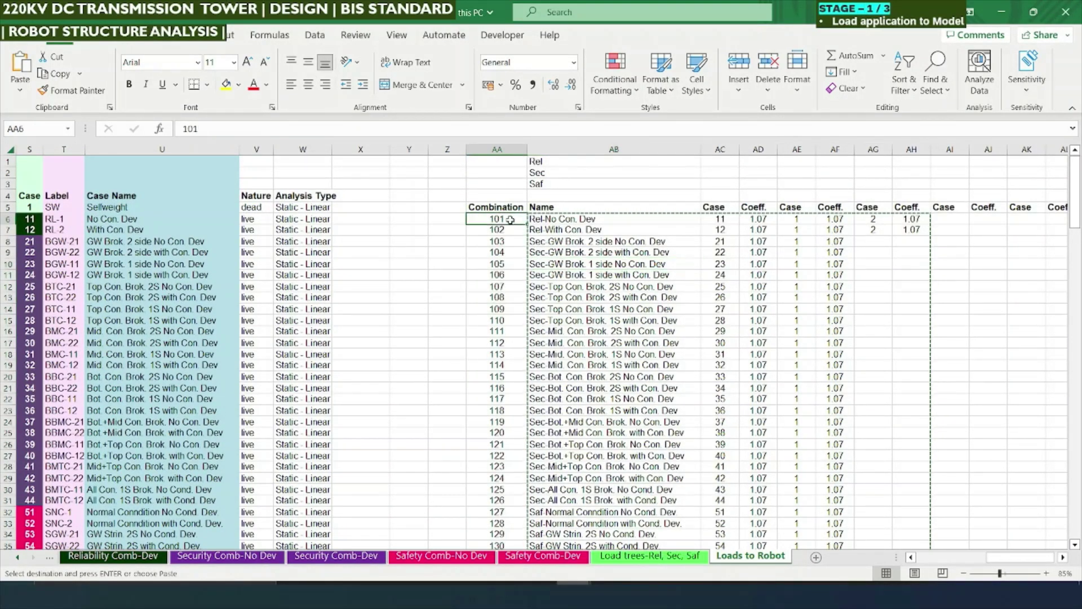
{"action": "scroll", "coordinate": [511, 220], "scroll_direction": "down", "scroll_amount": 13}
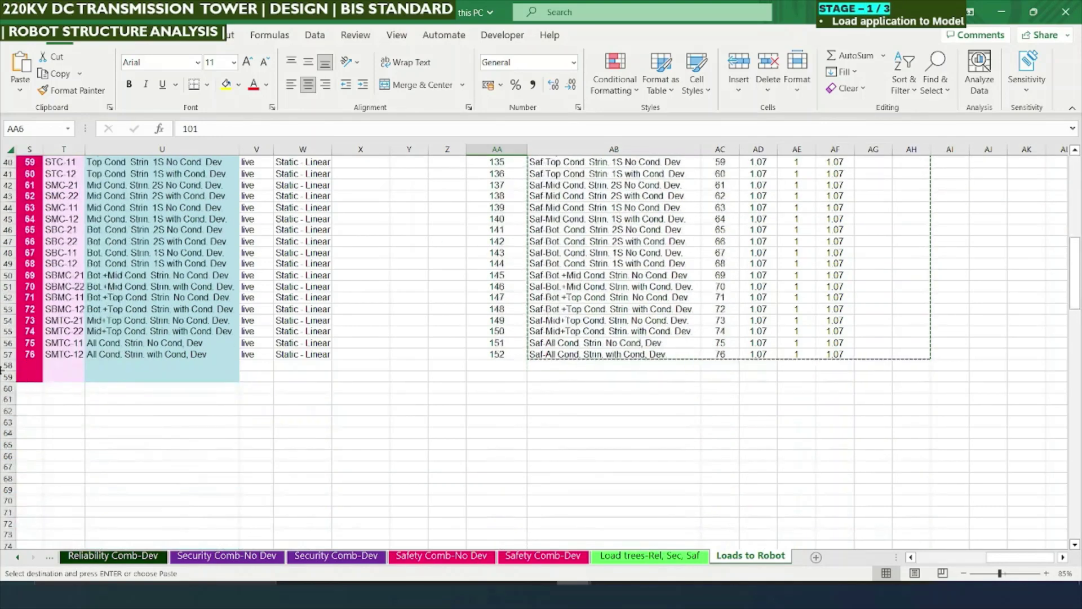
{"action": "left_click", "coordinate": [29, 354]}
{"action": "scroll", "coordinate": [518, 374], "scroll_direction": "up", "scroll_amount": 2}
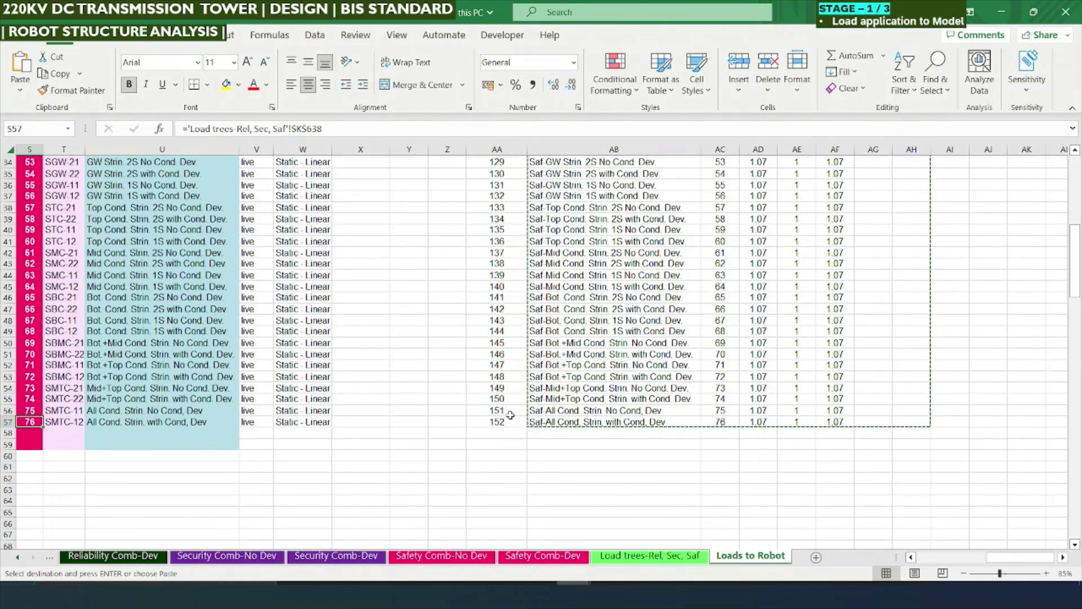
{"action": "scroll", "coordinate": [41, 410], "scroll_direction": "up", "scroll_amount": 5}
{"action": "scroll", "coordinate": [41, 411], "scroll_direction": "up", "scroll_amount": 6}
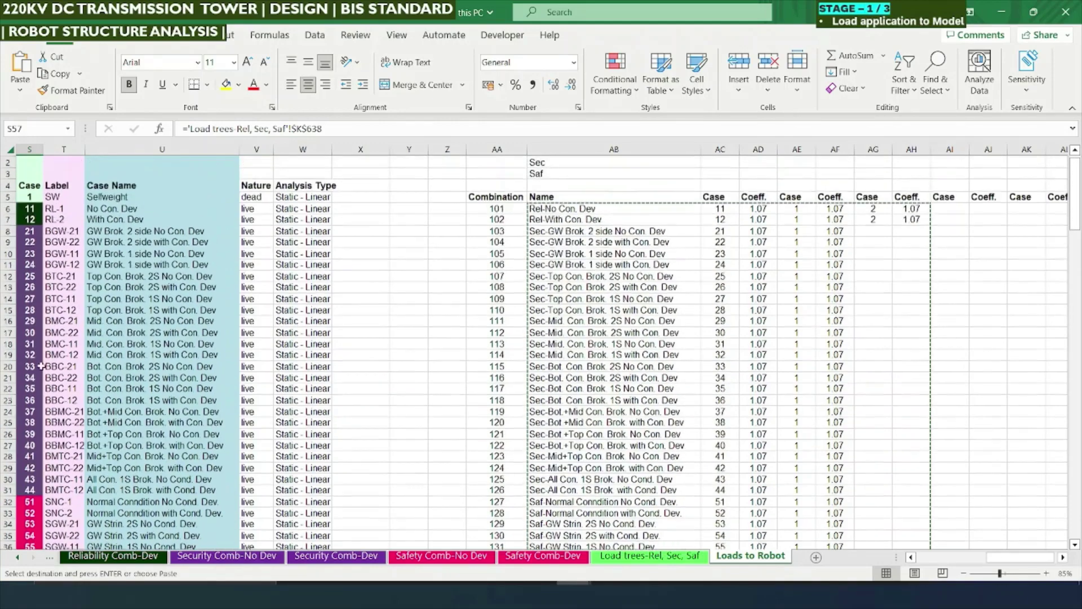
{"action": "left_click", "coordinate": [636, 274]}
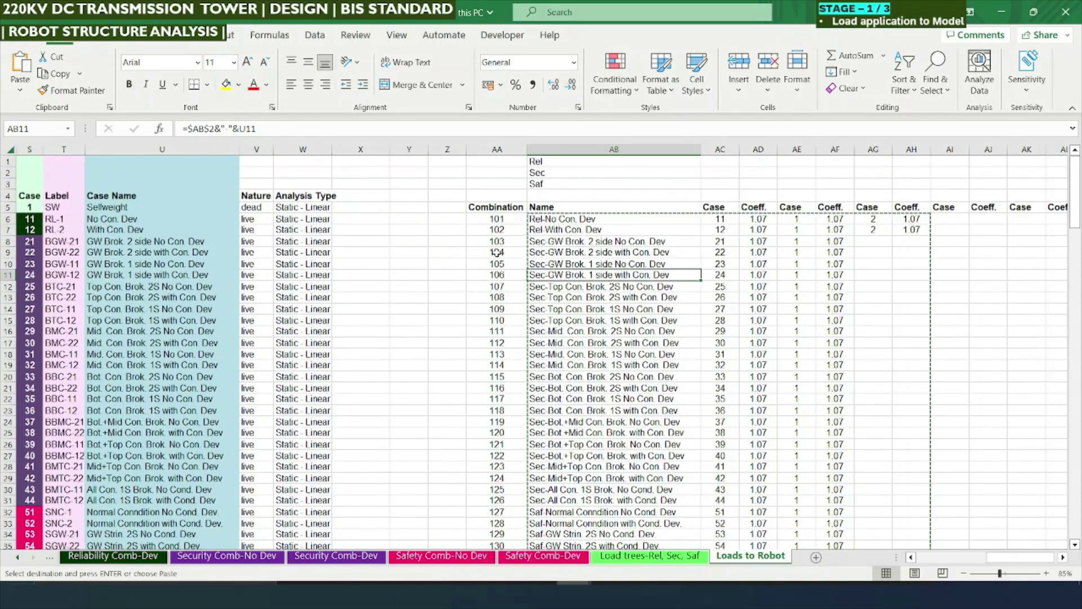
{"action": "left_click", "coordinate": [509, 220]}
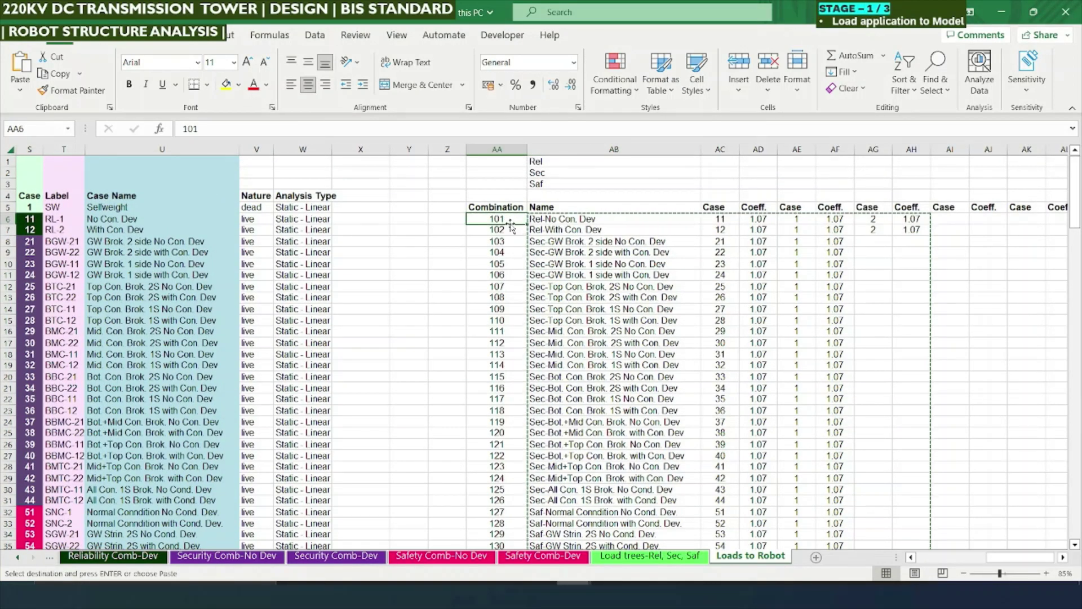
{"action": "scroll", "coordinate": [507, 220], "scroll_direction": "down", "scroll_amount": 12}
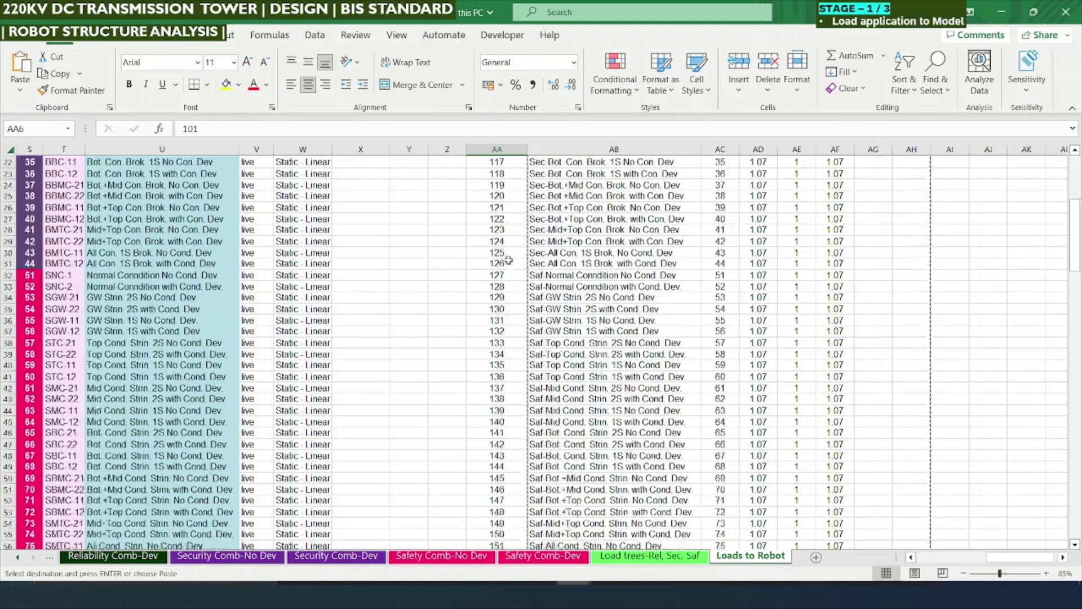
Check the last combination 152 and count the combination numbers down column AA
{"action": "left_click", "coordinate": [509, 389]}
{"action": "scroll", "coordinate": [523, 397], "scroll_direction": "up", "scroll_amount": 12}
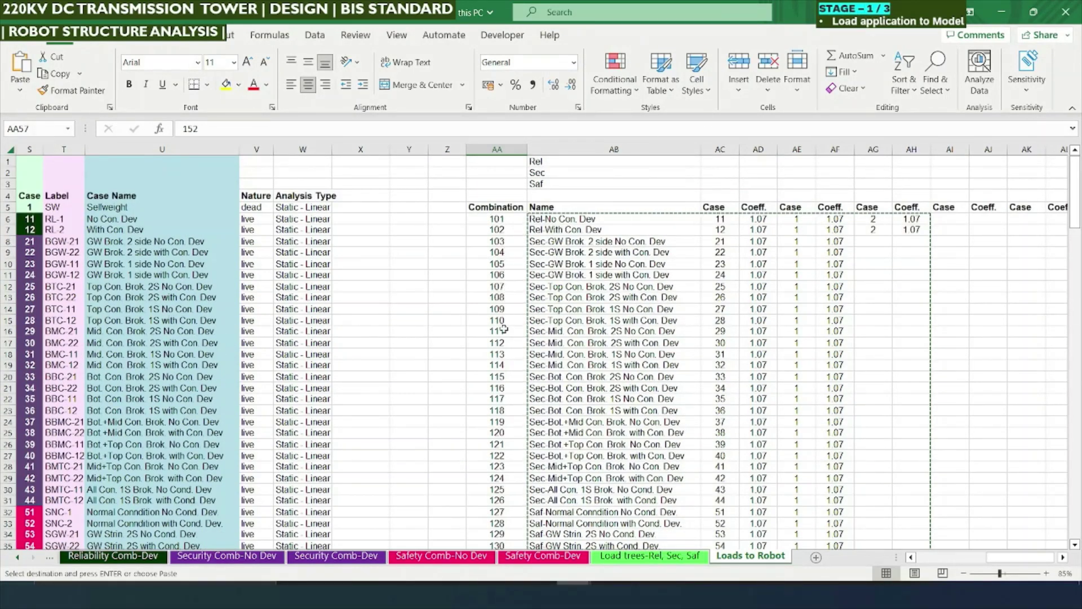
{"action": "scroll", "coordinate": [486, 306], "scroll_direction": "down", "scroll_amount": 1}
{"action": "scroll", "coordinate": [483, 282], "scroll_direction": "up", "scroll_amount": 1}
{"action": "left_click", "coordinate": [494, 220]}
{"action": "left_click_drag", "start_coordinate": [495, 222], "coordinate": [480, 524]}
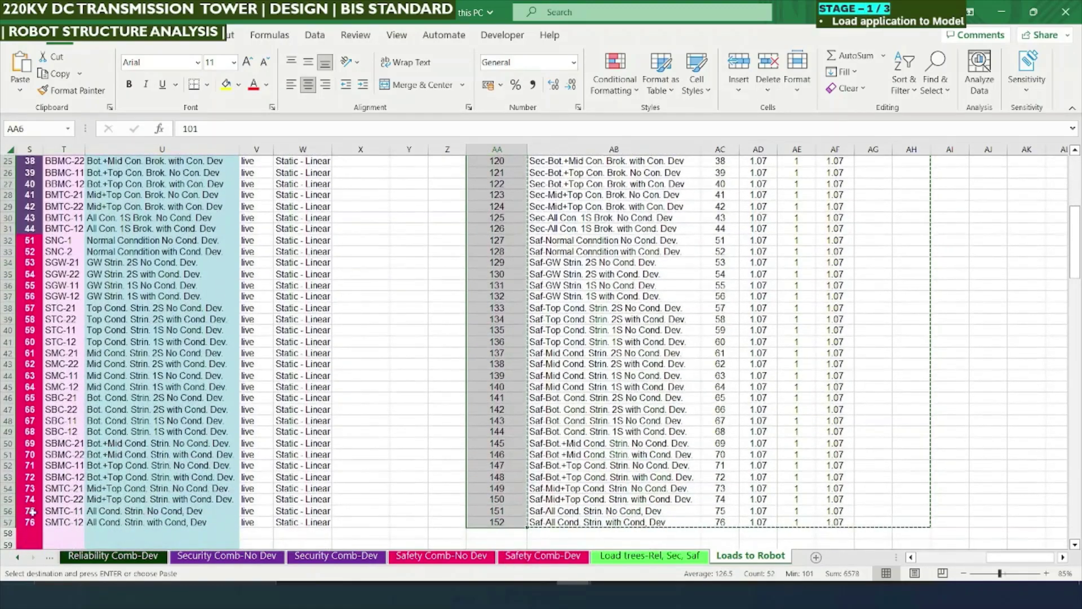
{"action": "left_click_drag", "start_coordinate": [31, 521], "coordinate": [33, 195]}
{"action": "scroll", "coordinate": [237, 333], "scroll_direction": "up", "scroll_amount": 5}
{"action": "scroll", "coordinate": [237, 333], "scroll_direction": "up", "scroll_amount": 3}
Check the total of 52 load combinations on the Load trees-Rel, Sec, Saf sheet
{"action": "left_click", "coordinate": [595, 556]}
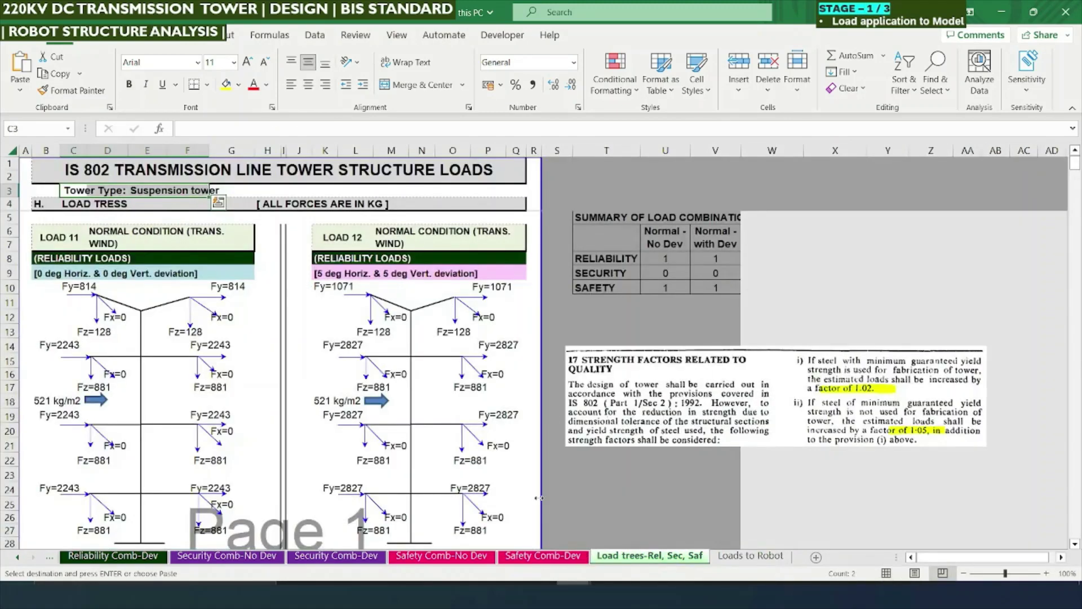
{"action": "left_click", "coordinate": [885, 303]}
{"action": "scroll", "coordinate": [774, 302], "scroll_direction": "down", "scroll_amount": 6}
{"action": "scroll", "coordinate": [777, 297], "scroll_direction": "up", "scroll_amount": 5}
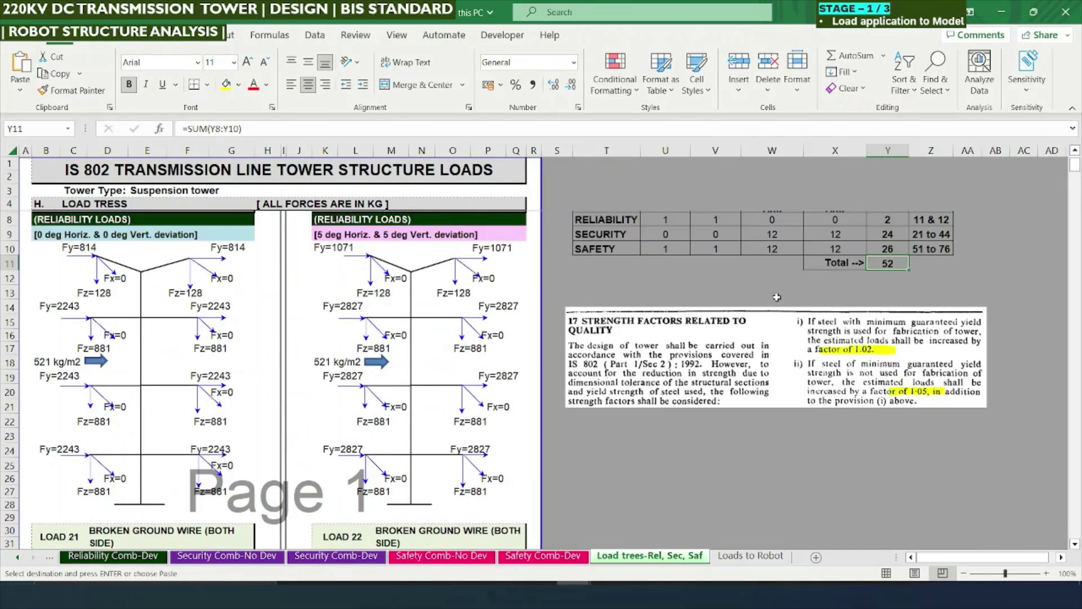
{"action": "scroll", "coordinate": [777, 297], "scroll_direction": "up", "scroll_amount": 1}
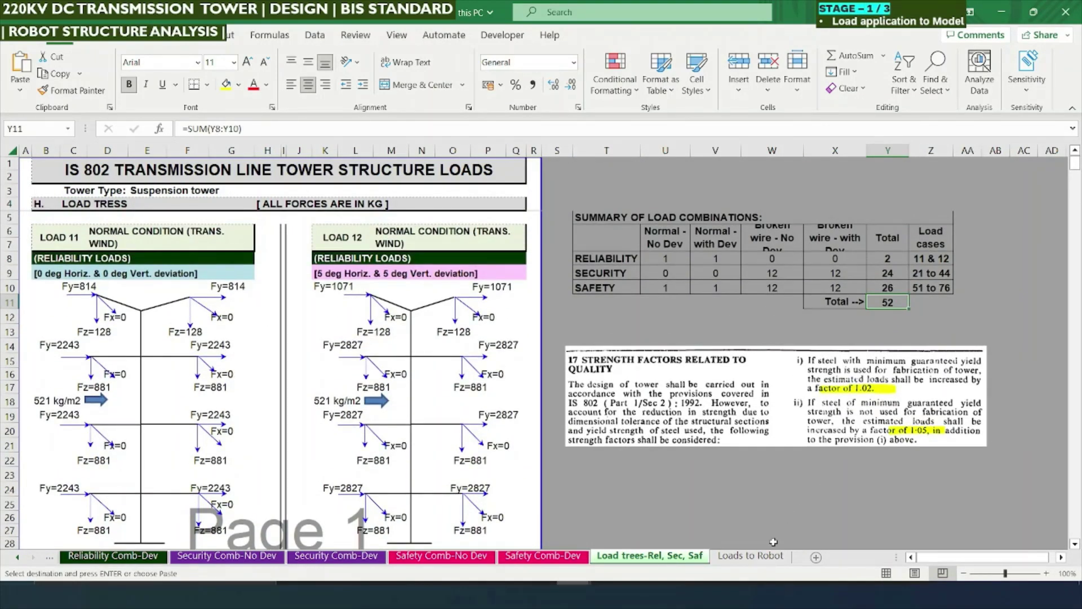
On Loads to Robot, select combinations 101 to 152 and recheck the first name formula
{"action": "left_click", "coordinate": [750, 556]}
{"action": "left_click_drag", "start_coordinate": [496, 184], "coordinate": [510, 490]}
{"action": "left_click", "coordinate": [510, 491]}
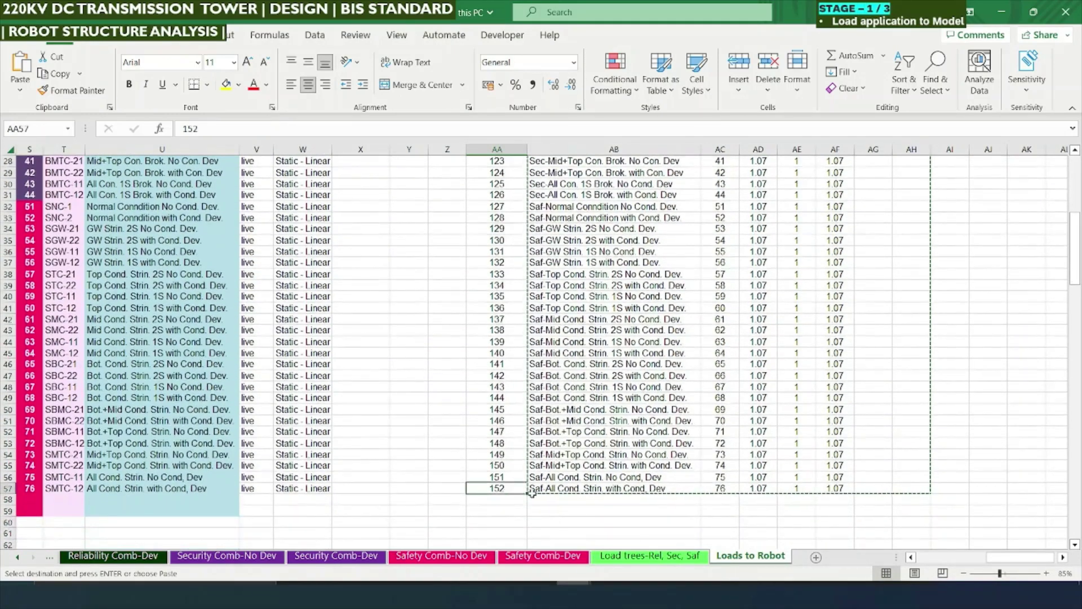
{"action": "scroll", "coordinate": [530, 479], "scroll_direction": "up", "scroll_amount": 9}
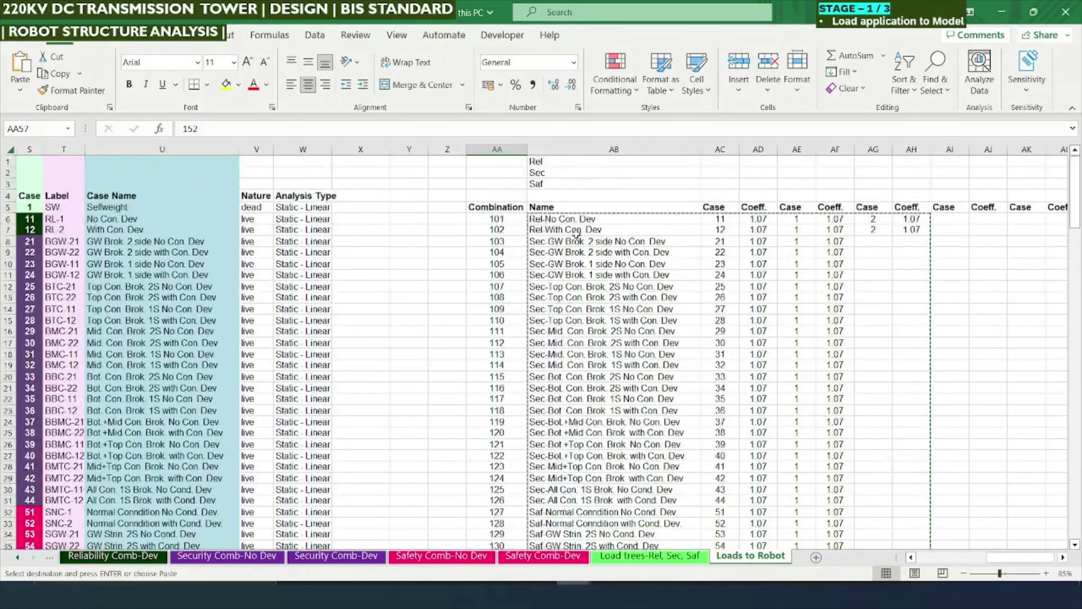
{"action": "left_click", "coordinate": [567, 221]}
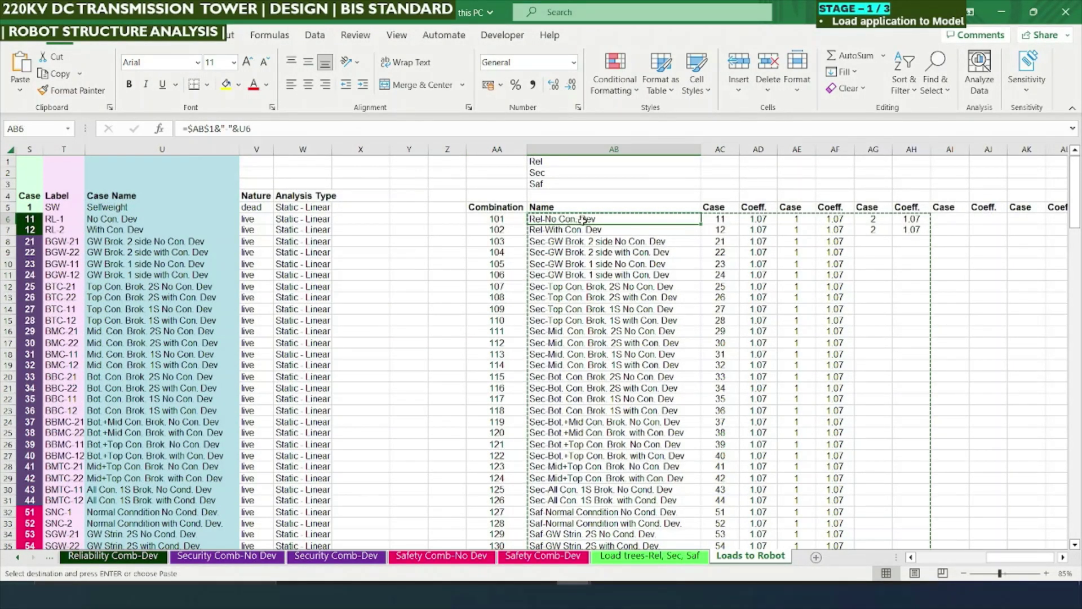
Paste the Security name formula into rows up to 31 and the Safety formula into rows 32–45
{"action": "left_click", "coordinate": [553, 230]}
{"action": "left_click_drag", "start_coordinate": [583, 246], "coordinate": [581, 510]}
{"action": "key", "text": "ctrl+v"}
{"action": "left_click_drag", "start_coordinate": [541, 243], "coordinate": [547, 497]}
{"action": "key", "text": "ctrl+v"}
{"action": "scroll", "coordinate": [547, 497], "scroll_direction": "down", "scroll_amount": 4}
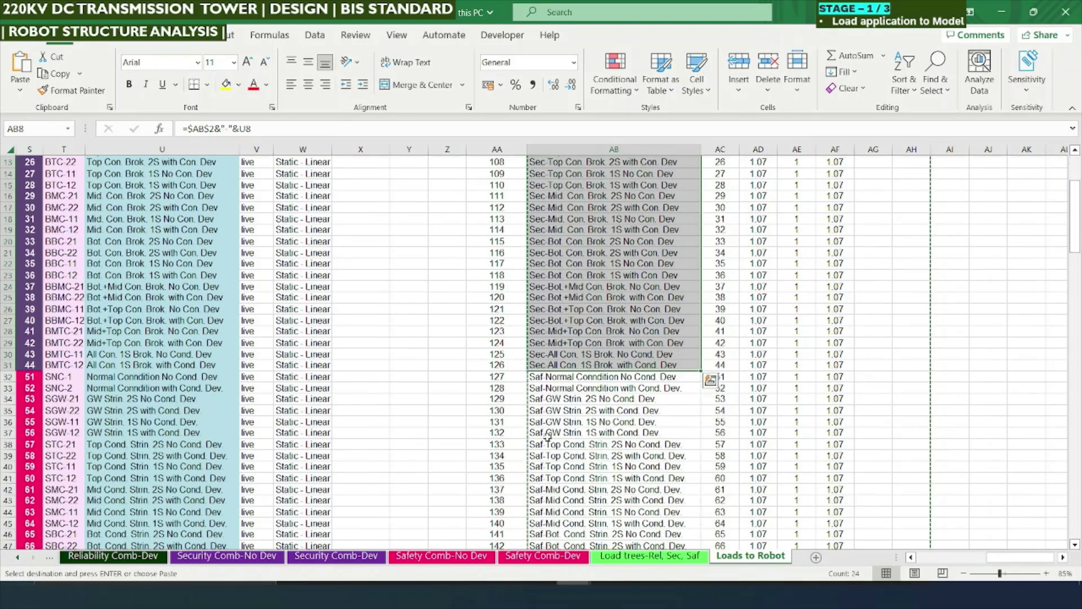
{"action": "left_click_drag", "start_coordinate": [542, 376], "coordinate": [544, 524]}
{"action": "key", "text": "ctrl+v"}
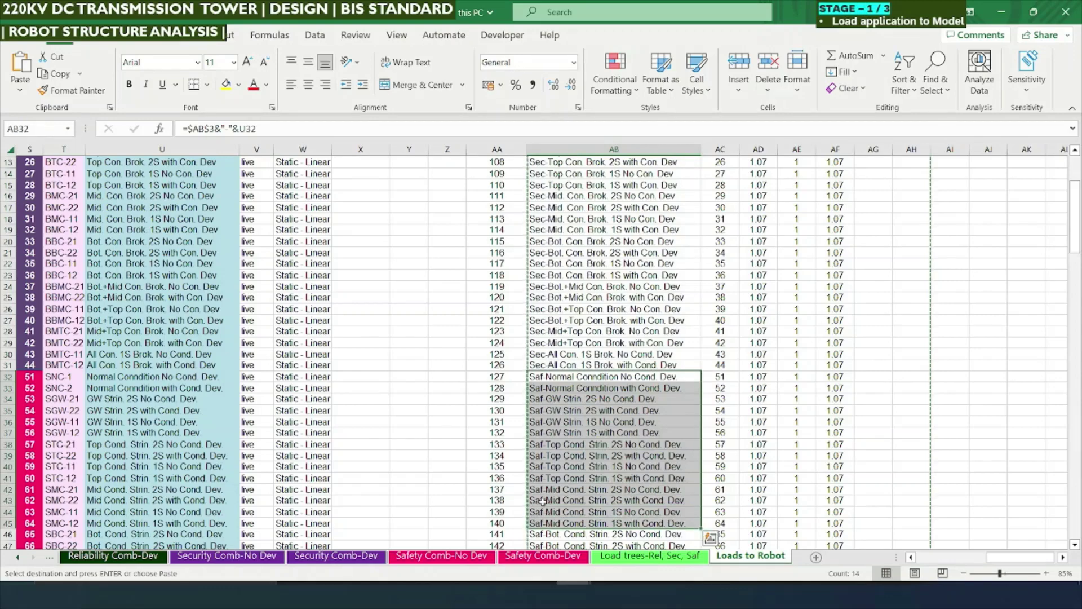
{"action": "scroll", "coordinate": [546, 494], "scroll_direction": "down", "scroll_amount": 3}
{"action": "scroll", "coordinate": [546, 494], "scroll_direction": "up", "scroll_amount": 7}
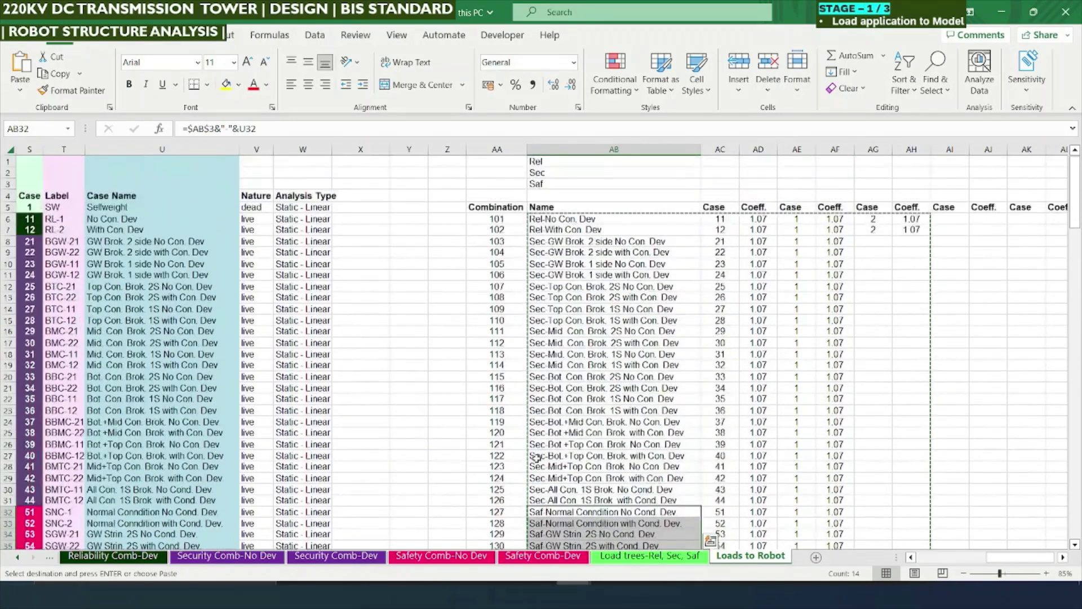
{"action": "left_click", "coordinate": [561, 220]}
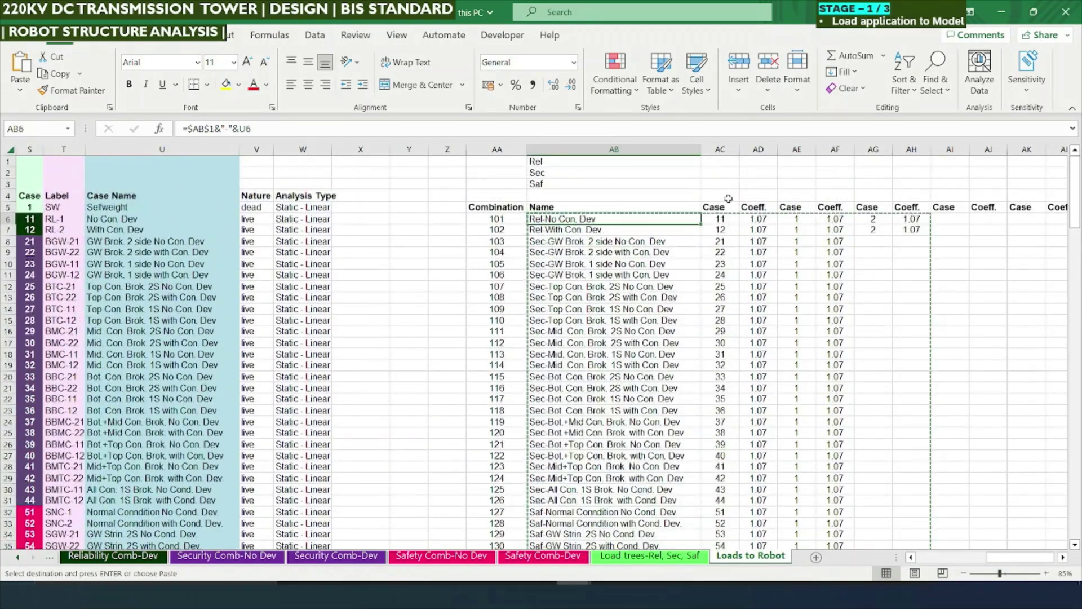
Link combination 101's case cell AC6 to =S6 (case 11) and check the column below
{"action": "key", "text": "alt+Tab"}
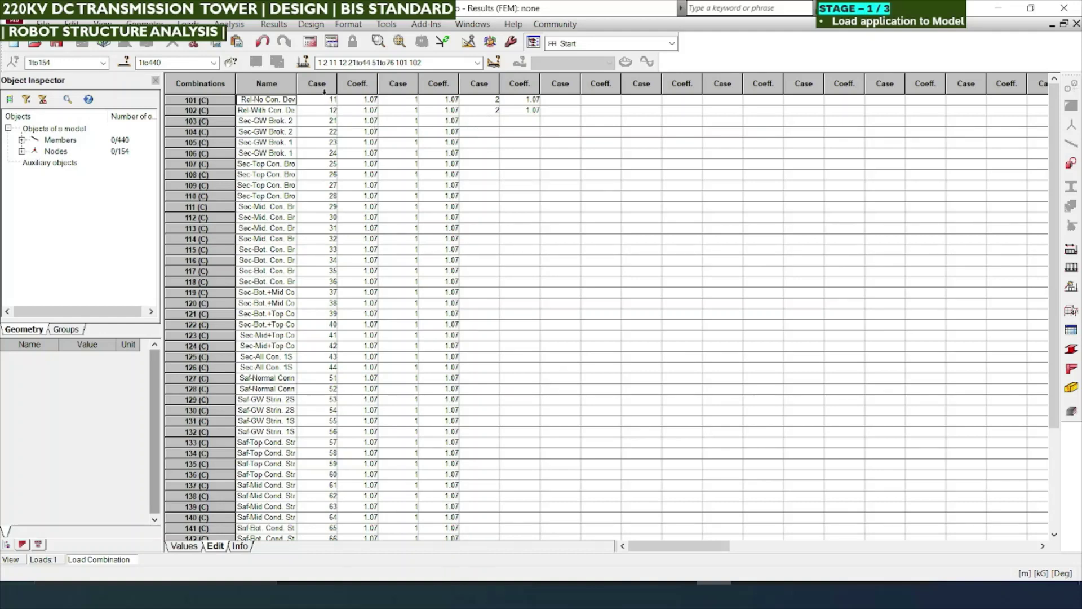
{"action": "key", "text": "alt+Tab"}
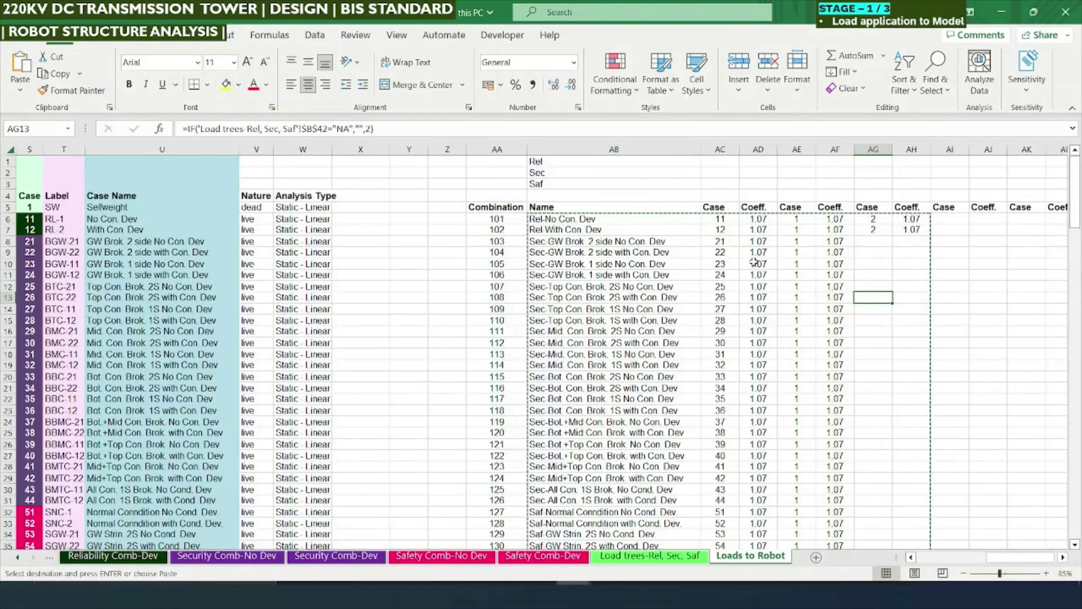
{"action": "left_click", "coordinate": [720, 218]}
{"action": "type", "text": "=S6"}
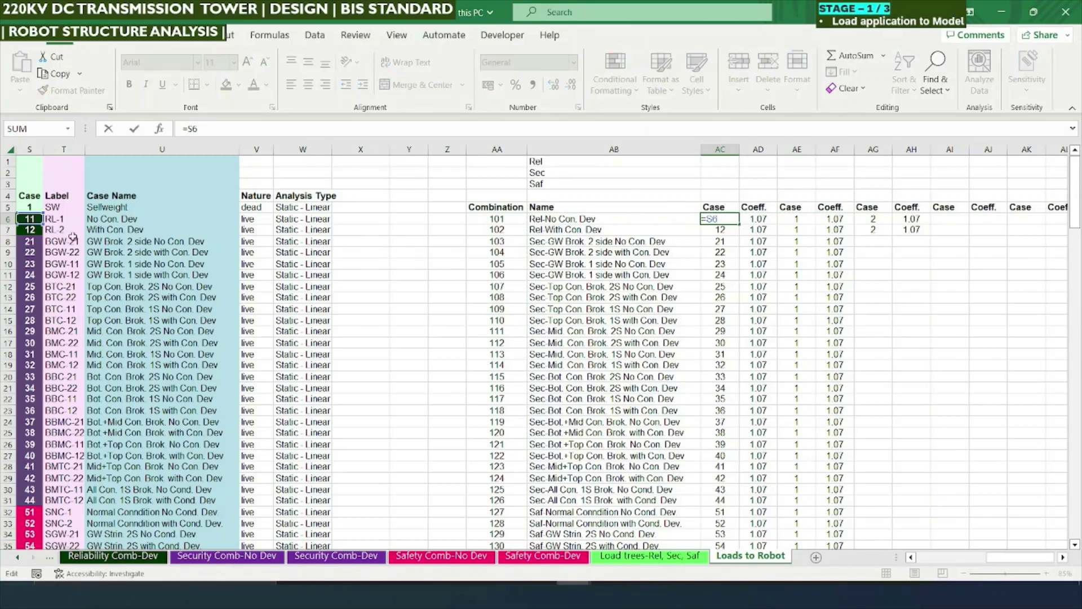
{"action": "left_click_drag", "start_coordinate": [1013, 570], "coordinate": [1006, 570]}
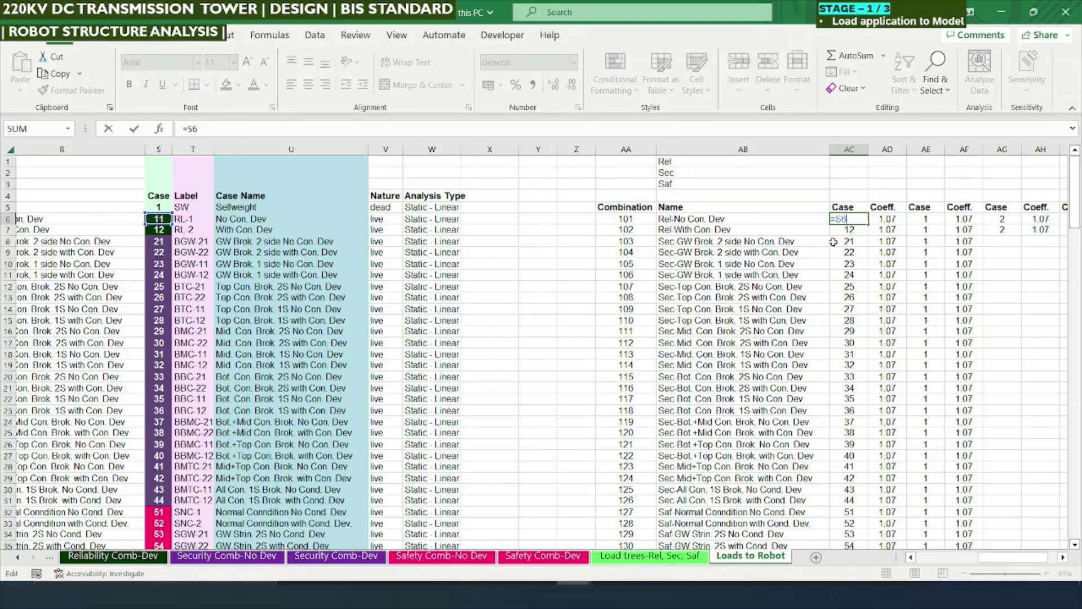
{"action": "key", "text": "ctrl+Return"}
{"action": "left_click_drag", "start_coordinate": [855, 229], "coordinate": [855, 574]}
{"action": "scroll", "coordinate": [871, 472], "scroll_direction": "up", "scroll_amount": 7}
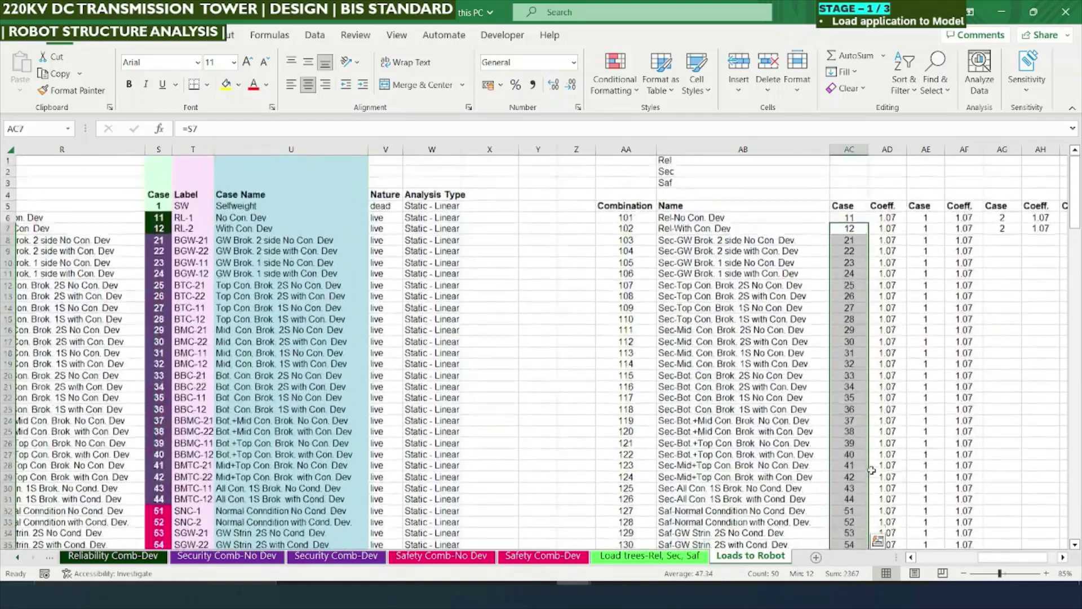
{"action": "left_click", "coordinate": [927, 219]}
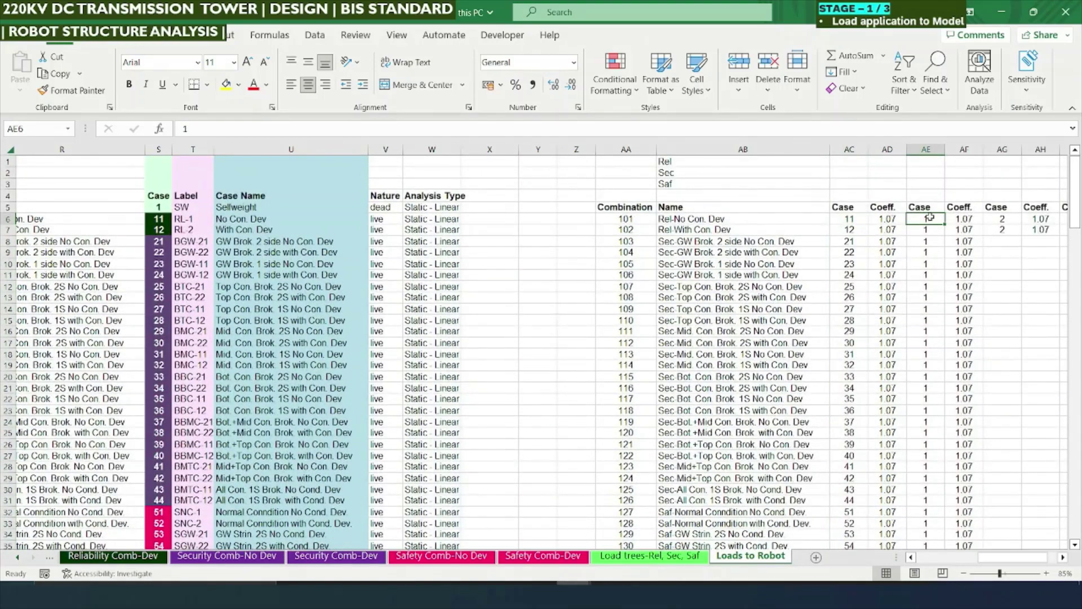
{"action": "scroll", "coordinate": [929, 216], "scroll_direction": "down", "scroll_amount": 5}
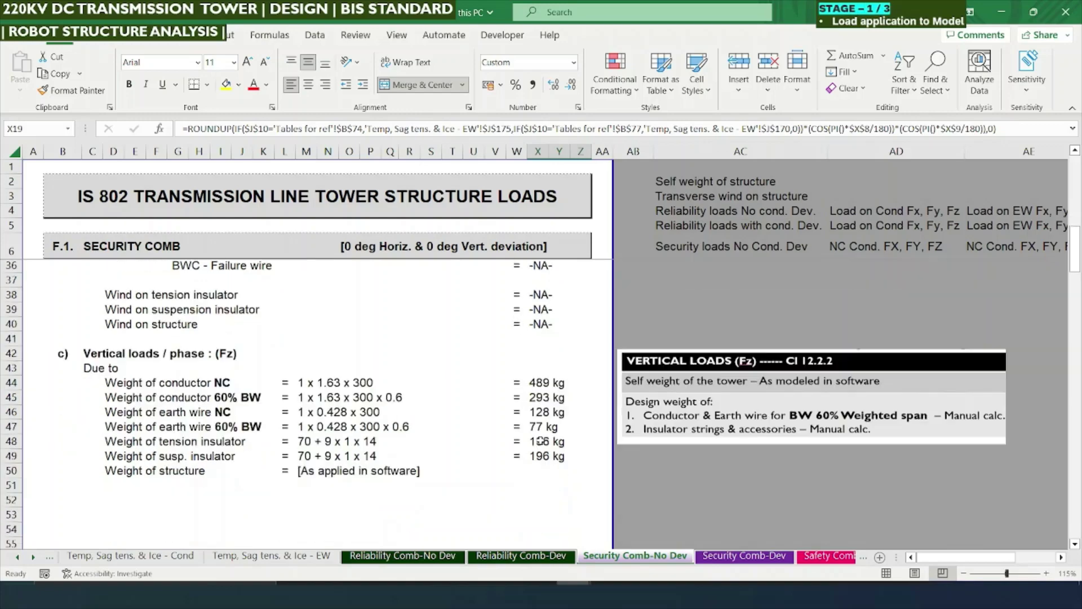
{"action": "left_click", "coordinate": [740, 556]}
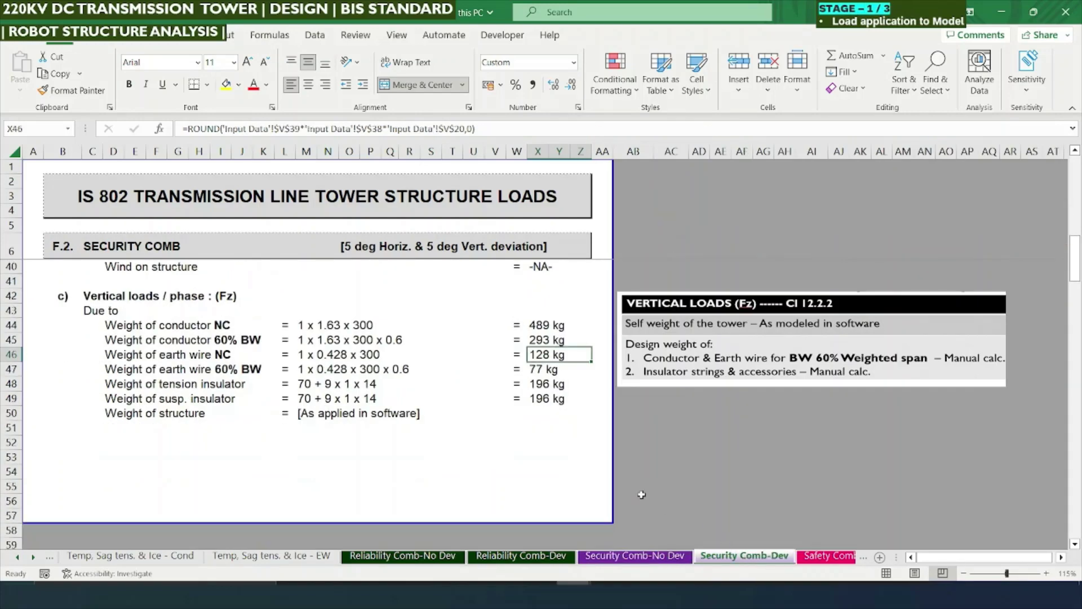
{"action": "scroll", "coordinate": [642, 494], "scroll_direction": "up", "scroll_amount": 2}
{"action": "left_click", "coordinate": [828, 556]}
{"action": "left_click", "coordinate": [846, 556]}
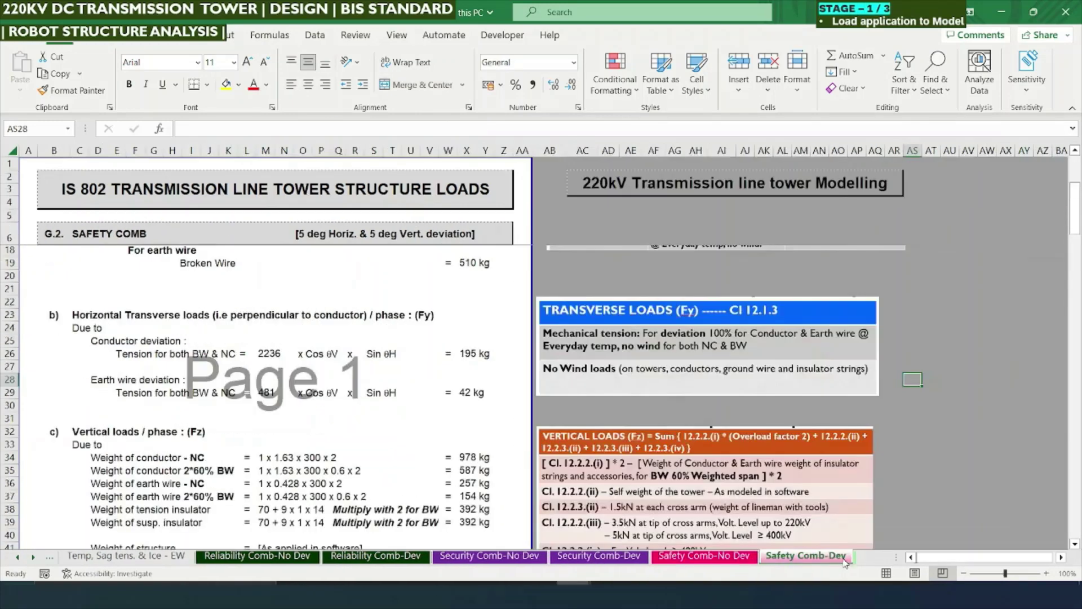
{"action": "left_click", "coordinate": [855, 561]}
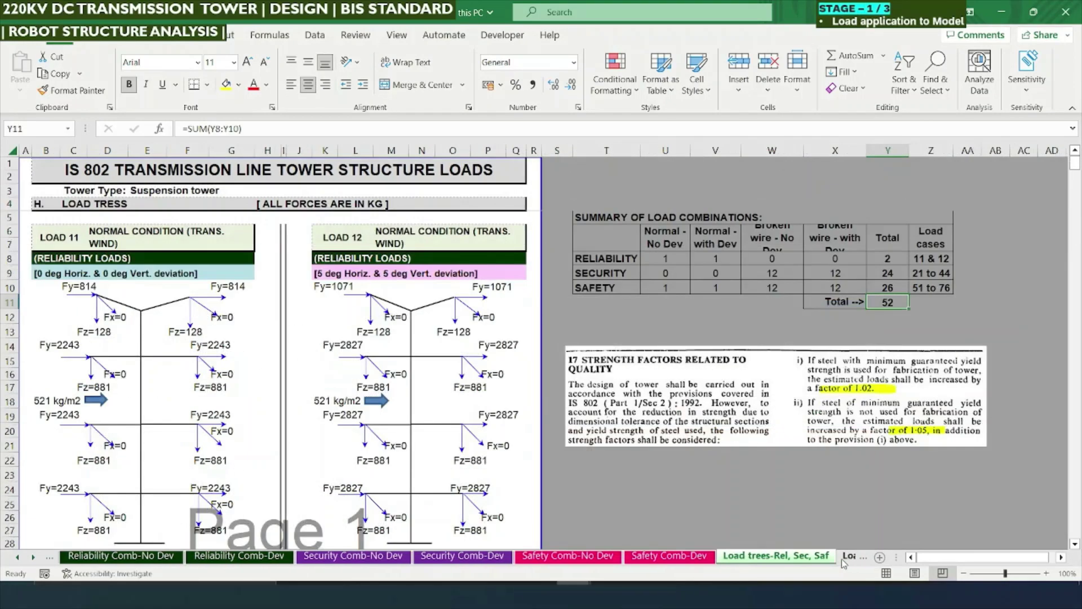
{"action": "left_click", "coordinate": [847, 558]}
{"action": "left_click", "coordinate": [882, 434]}
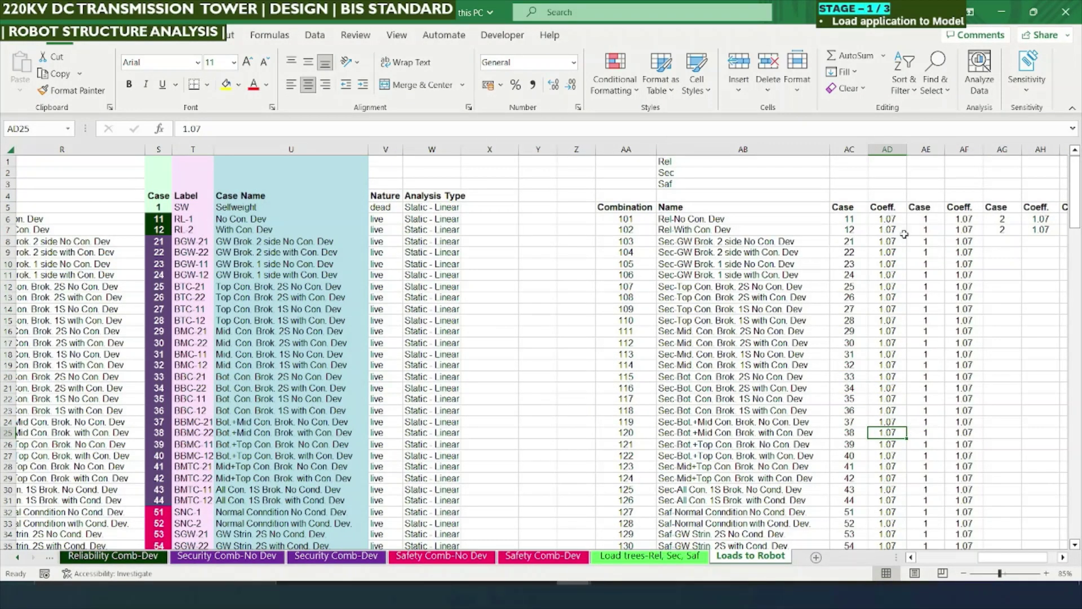
{"action": "left_click", "coordinate": [928, 230]}
{"action": "key", "text": "Right"}
{"action": "key", "text": "Right"}
{"action": "key", "text": "Right"}
{"action": "key", "text": "Right"}
{"action": "key", "text": "Right"}
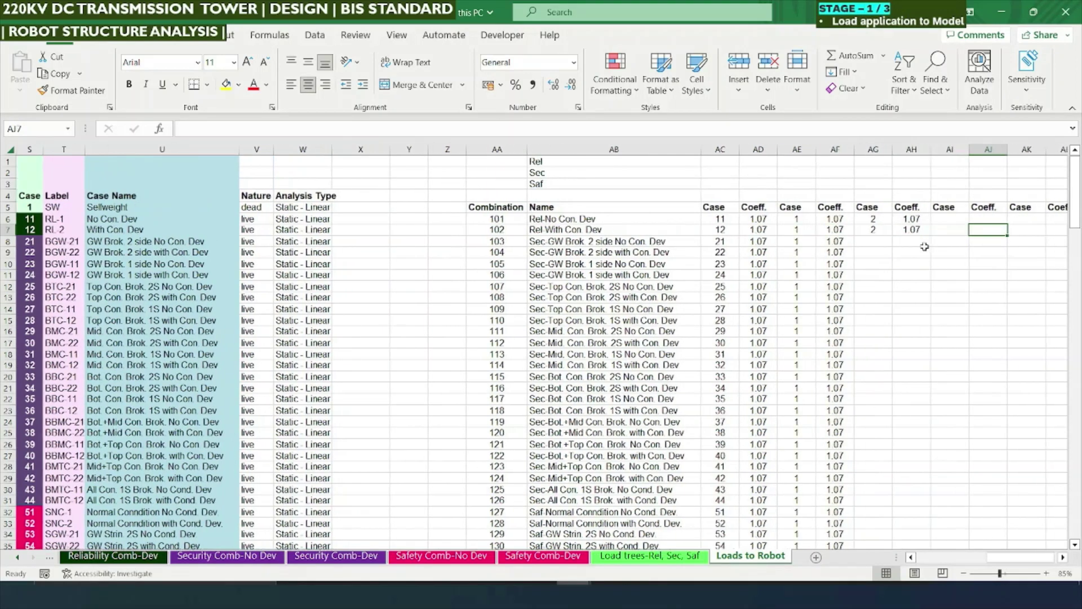
{"action": "left_click_drag", "start_coordinate": [792, 213], "coordinate": [797, 490]}
{"action": "left_click", "coordinate": [874, 219]}
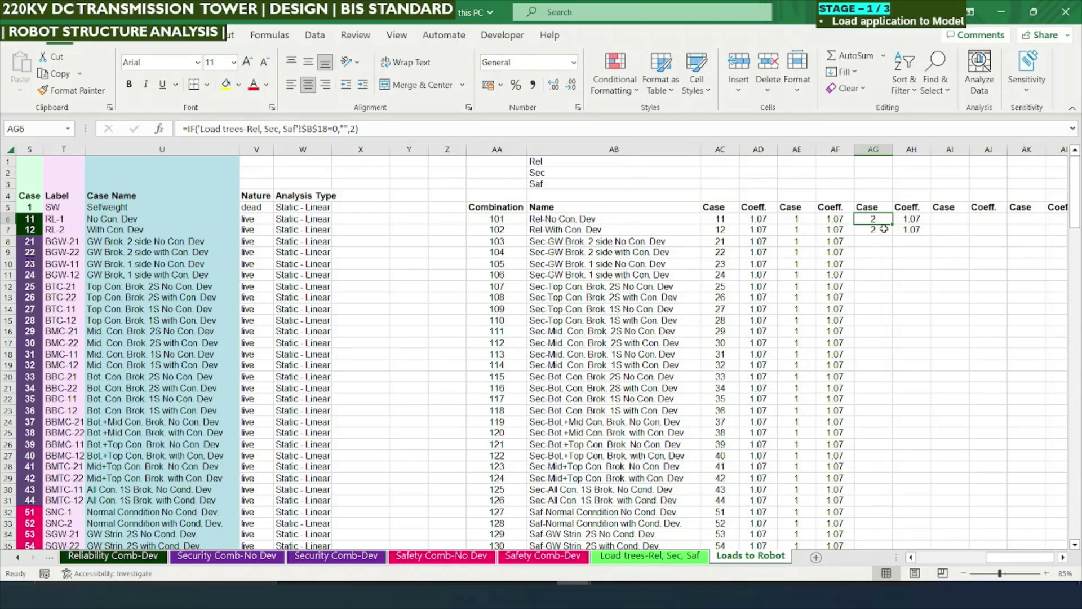
{"action": "left_click", "coordinate": [881, 231]}
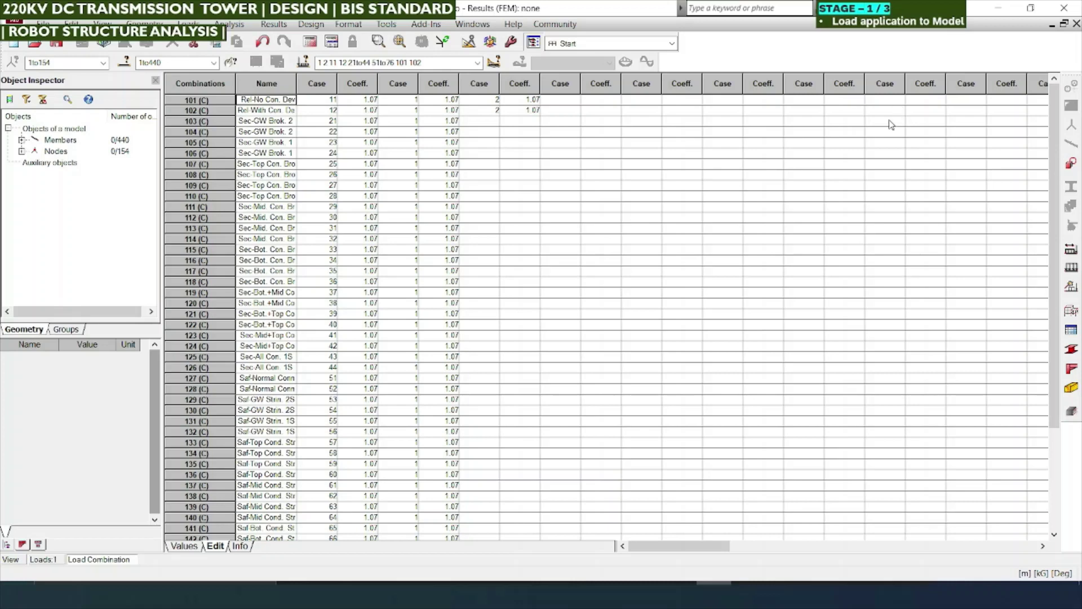
{"action": "key", "text": "alt+Tab"}
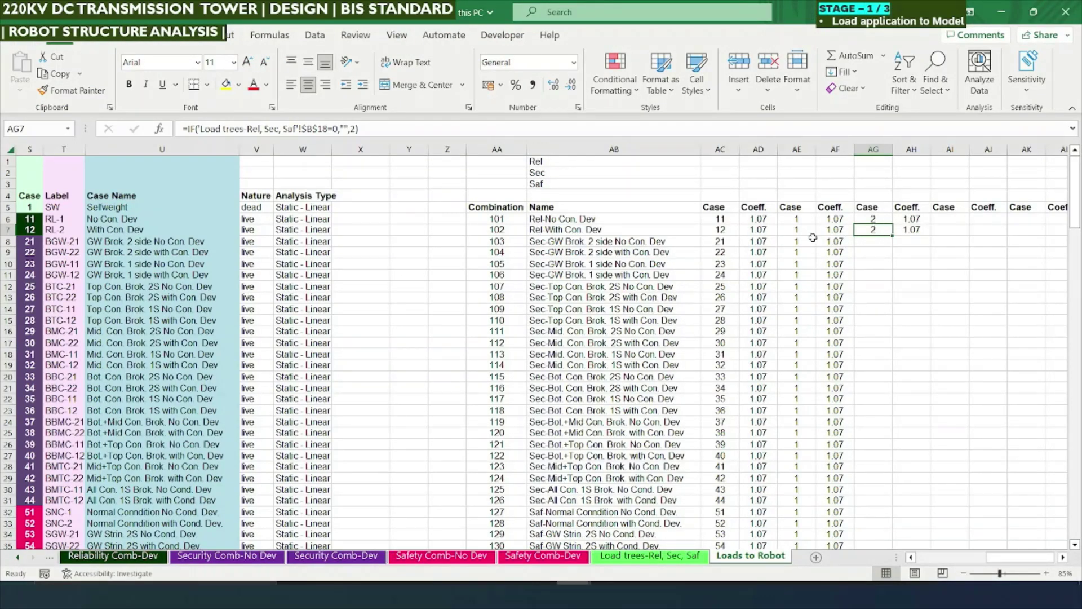
{"action": "left_click", "coordinate": [868, 243]}
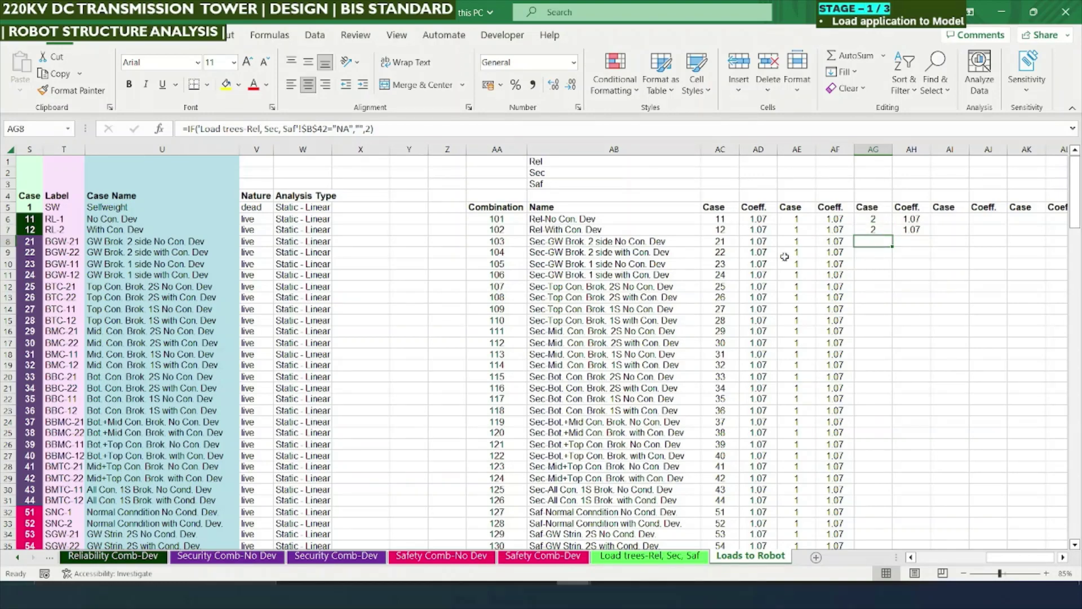
{"action": "scroll", "coordinate": [860, 256], "scroll_direction": "down", "scroll_amount": 1}
{"action": "scroll", "coordinate": [863, 259], "scroll_direction": "up", "scroll_amount": 1}
On the Load trees-Rel, Sec, Saf sheet, inspect the formula behind Fz=881 in B41
{"action": "left_click", "coordinate": [246, 558]}
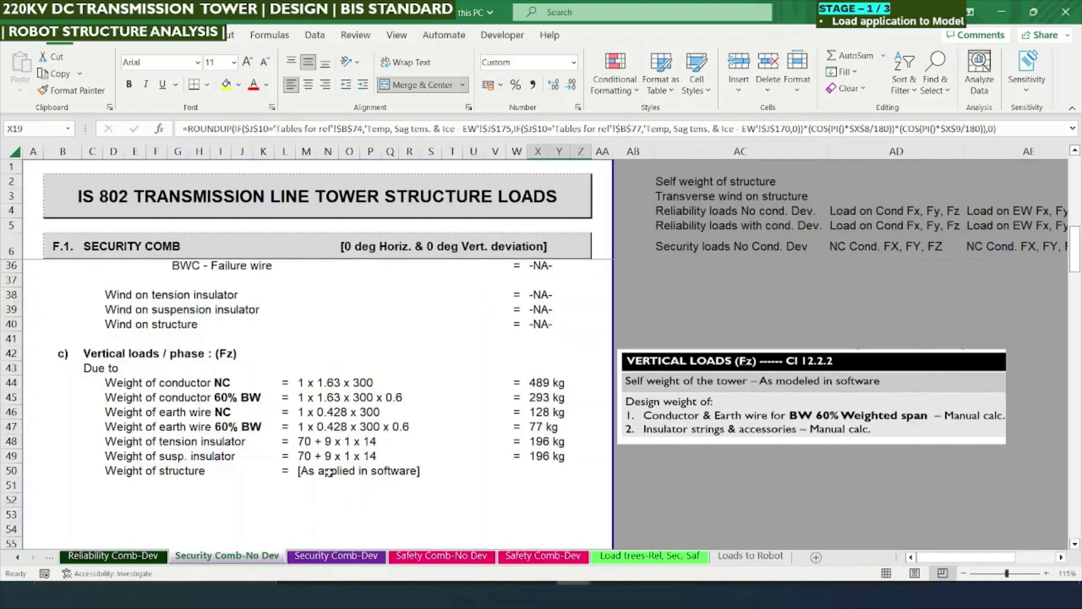
{"action": "left_click", "coordinate": [649, 556]}
{"action": "scroll", "coordinate": [115, 376], "scroll_direction": "down", "scroll_amount": 2}
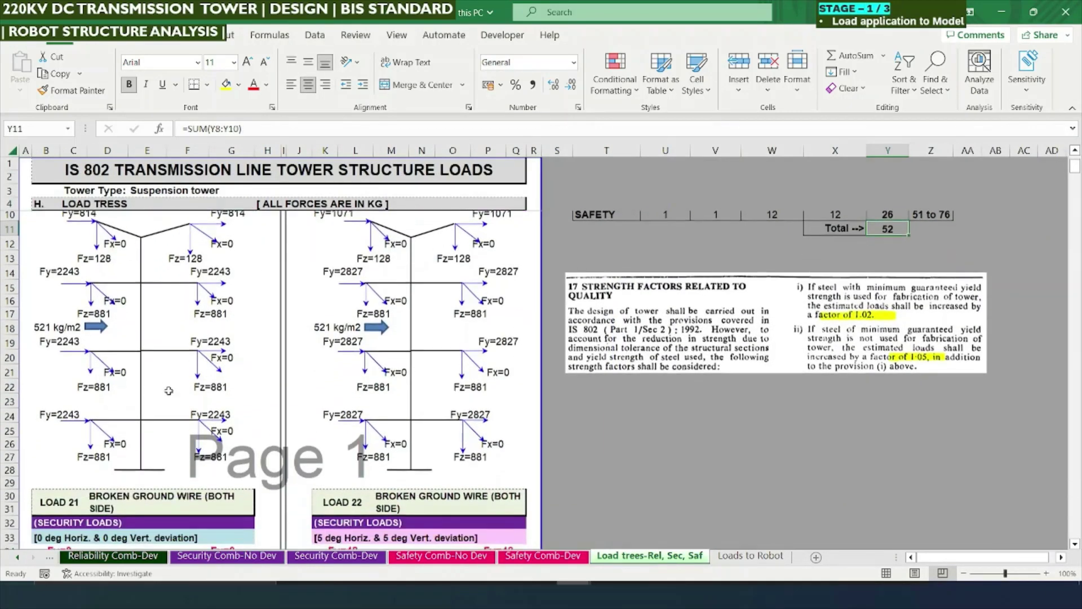
{"action": "scroll", "coordinate": [115, 377], "scroll_direction": "down", "scroll_amount": 1}
{"action": "scroll", "coordinate": [118, 376], "scroll_direction": "up", "scroll_amount": 3}
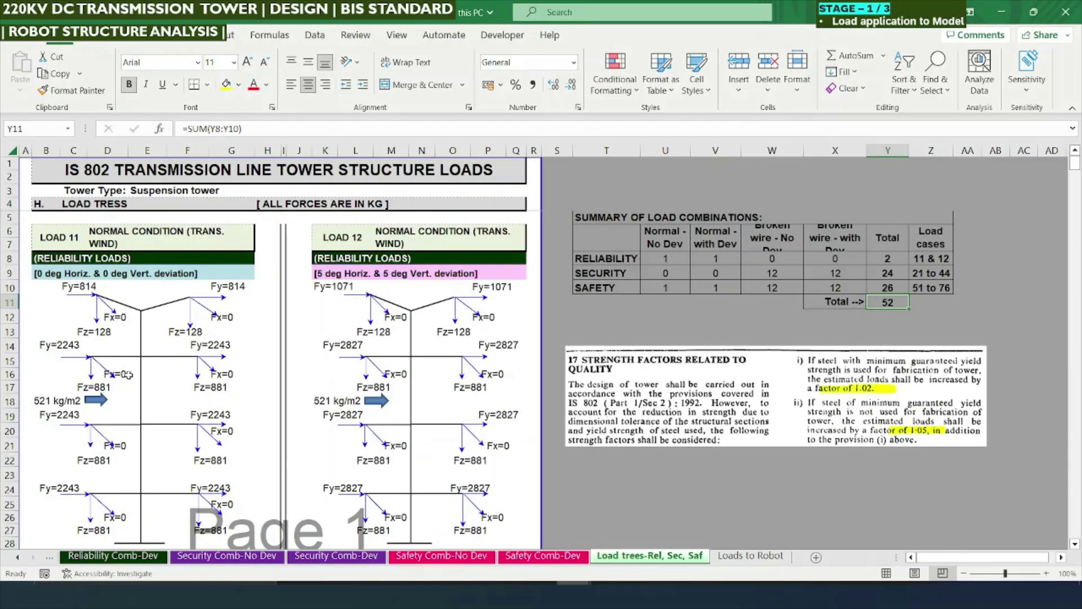
{"action": "scroll", "coordinate": [130, 375], "scroll_direction": "down", "scroll_amount": 7}
{"action": "scroll", "coordinate": [134, 375], "scroll_direction": "down", "scroll_amount": 2}
{"action": "left_click", "coordinate": [61, 337]}
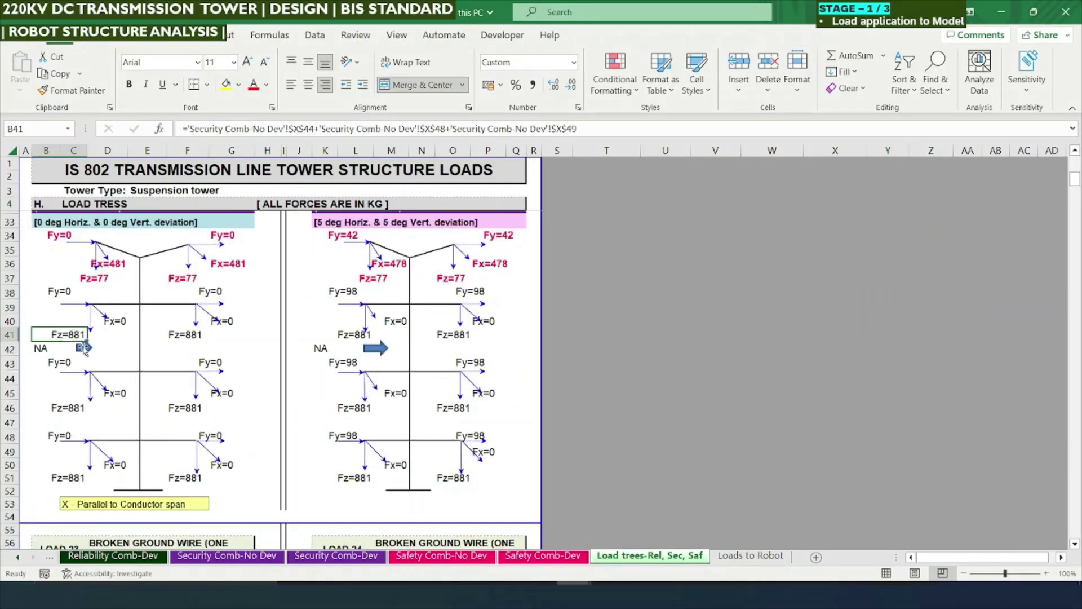
{"action": "scroll", "coordinate": [84, 347], "scroll_direction": "up", "scroll_amount": 1}
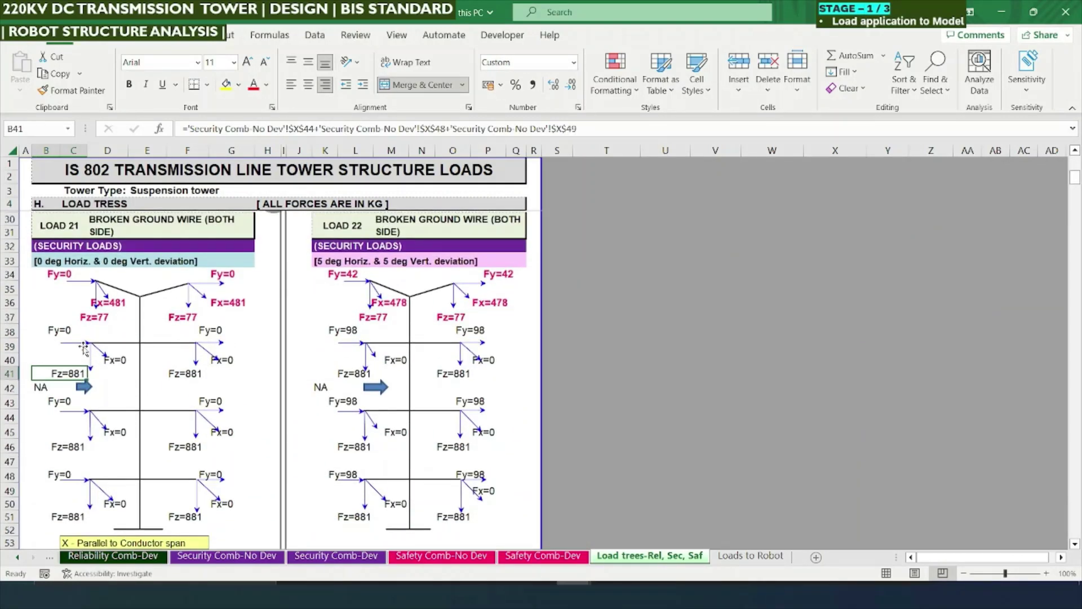
{"action": "scroll", "coordinate": [62, 356], "scroll_direction": "down", "scroll_amount": 1}
Check the NA cells B42 and K42, then view the last rows of Loads to Robot
{"action": "left_click", "coordinate": [50, 350]}
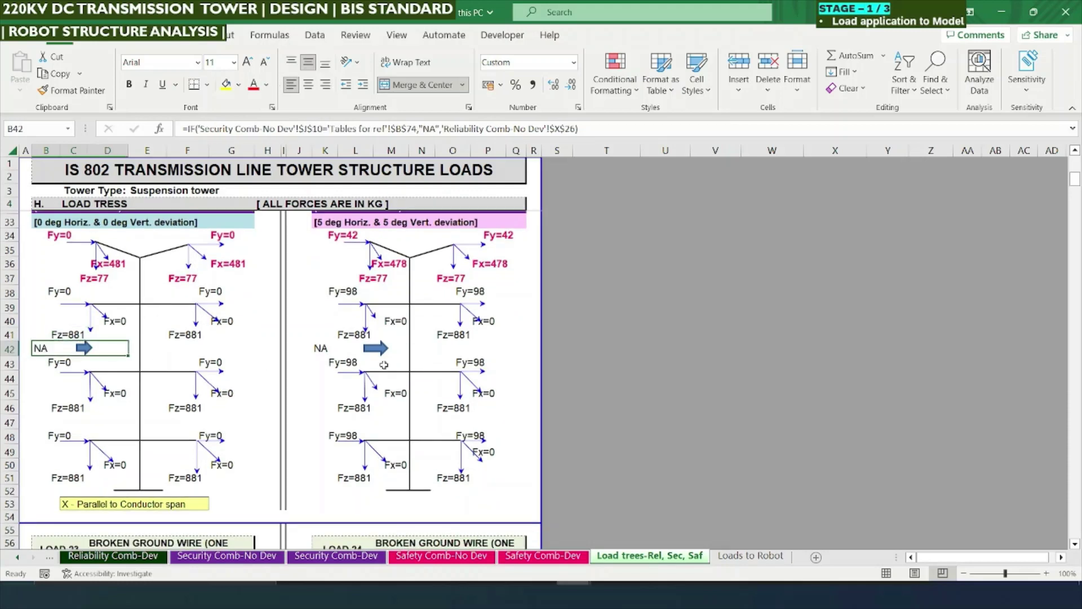
{"action": "left_click", "coordinate": [338, 352], "text": "ctrl"}
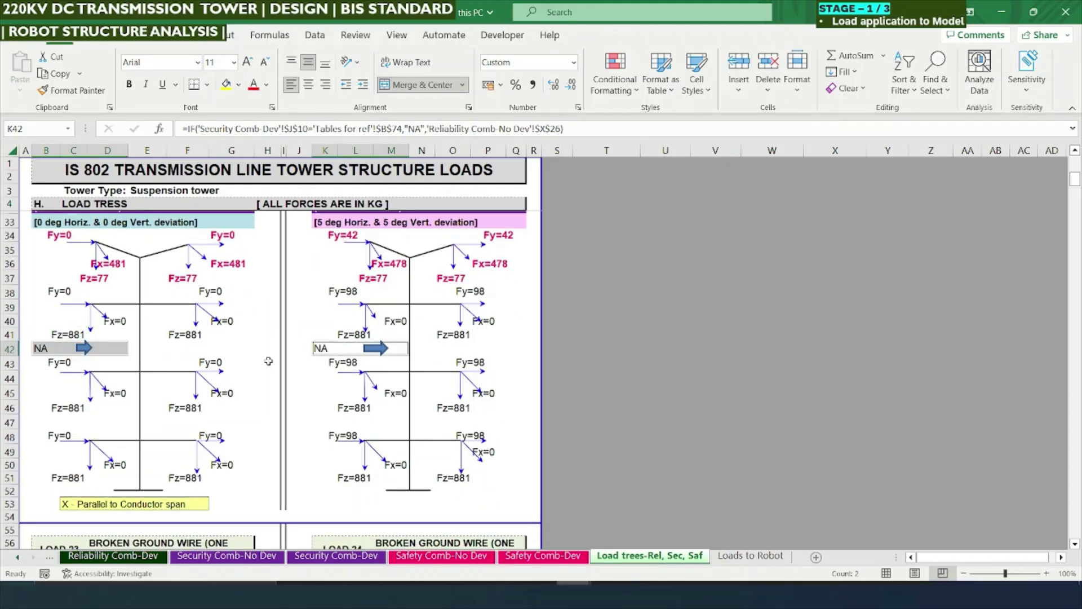
{"action": "left_click", "coordinate": [623, 387]}
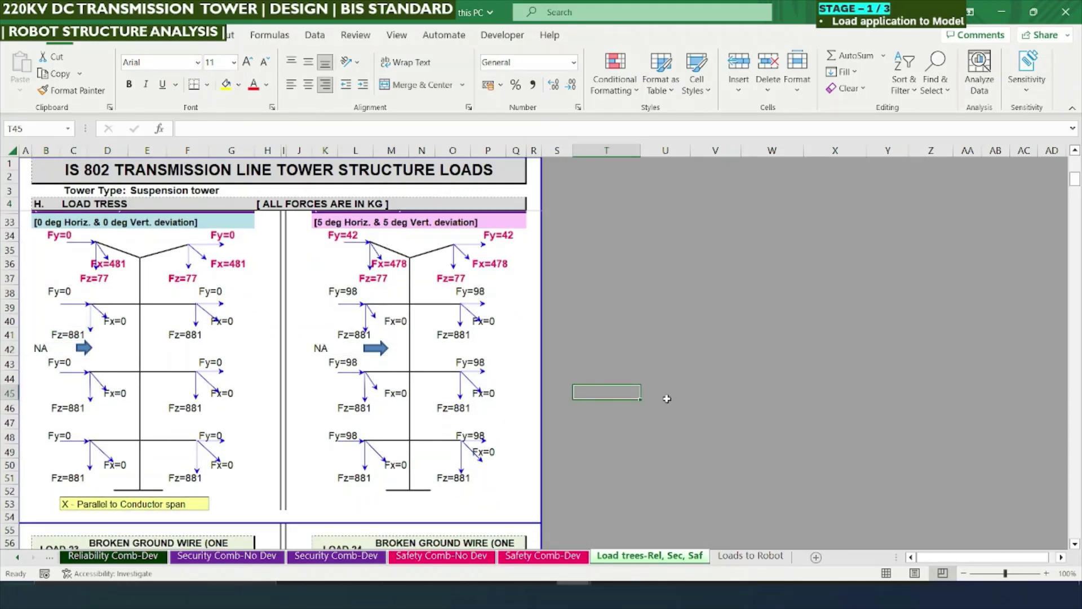
{"action": "left_click", "coordinate": [750, 556]}
{"action": "scroll", "coordinate": [876, 282], "scroll_direction": "down", "scroll_amount": 3}
{"action": "scroll", "coordinate": [876, 281], "scroll_direction": "down", "scroll_amount": 7}
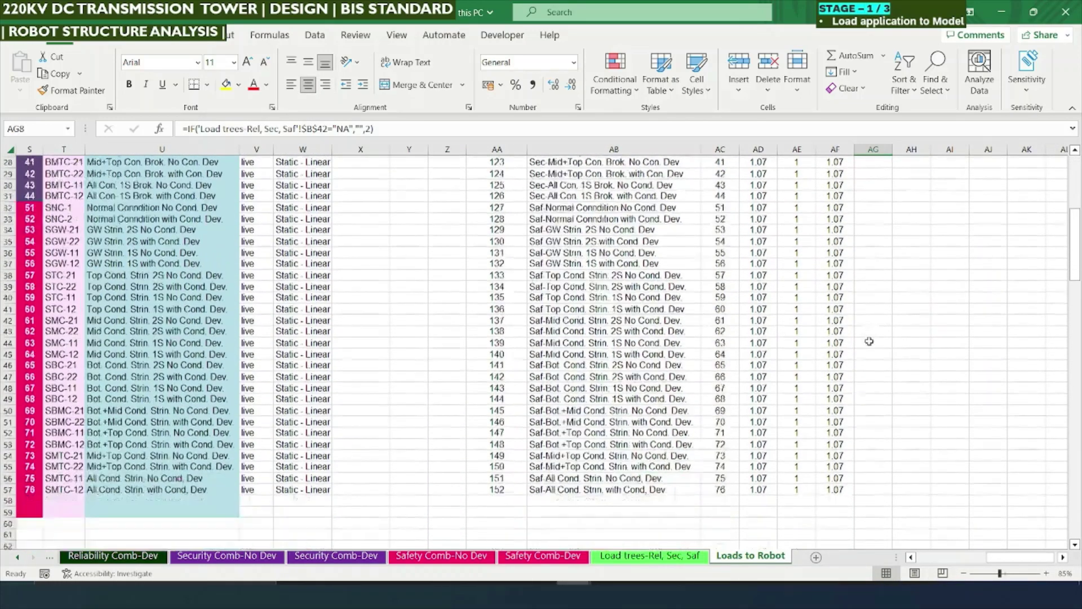
{"action": "left_click", "coordinate": [873, 297]}
{"action": "left_click_drag", "start_coordinate": [538, 210], "coordinate": [624, 422]}
{"action": "scroll", "coordinate": [679, 376], "scroll_direction": "up", "scroll_amount": 1}
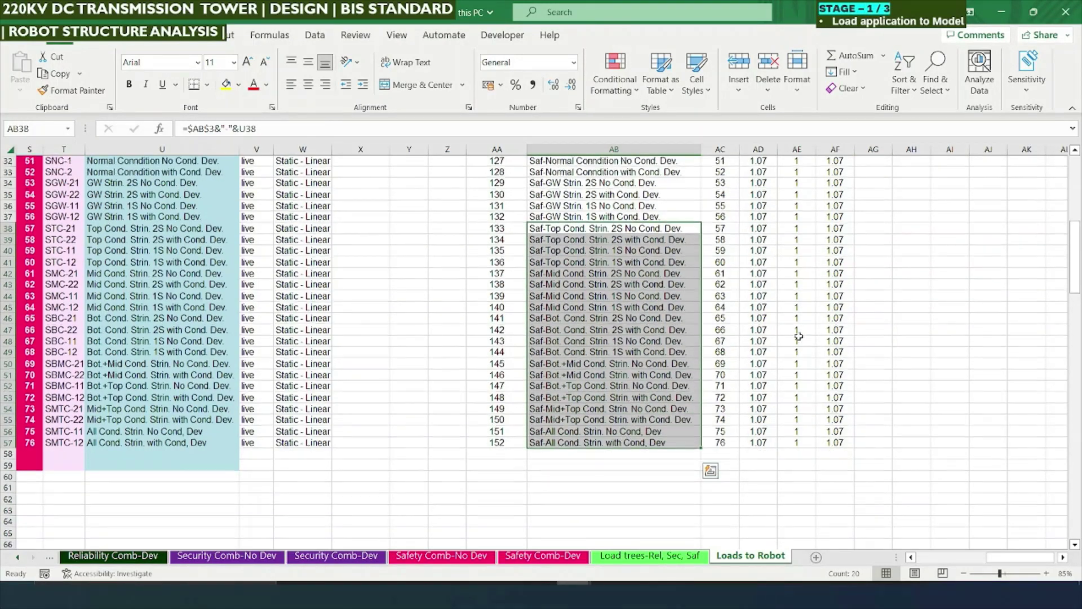
{"action": "left_click", "coordinate": [497, 422]}
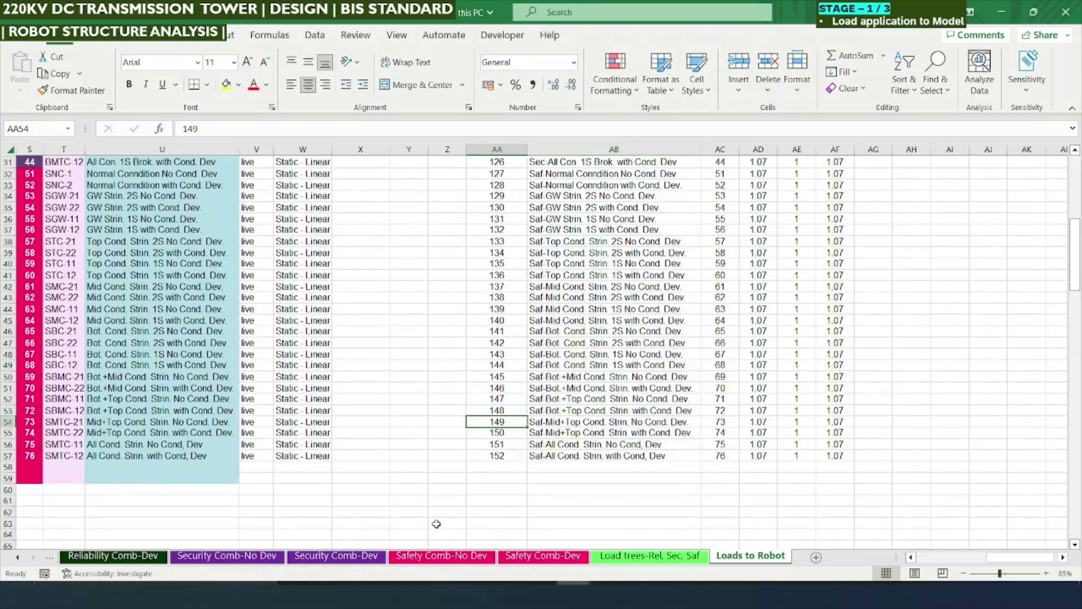
{"action": "left_click", "coordinate": [417, 559]}
{"action": "scroll", "coordinate": [747, 437], "scroll_direction": "up", "scroll_amount": 5}
{"action": "scroll", "coordinate": [747, 437], "scroll_direction": "down", "scroll_amount": 1}
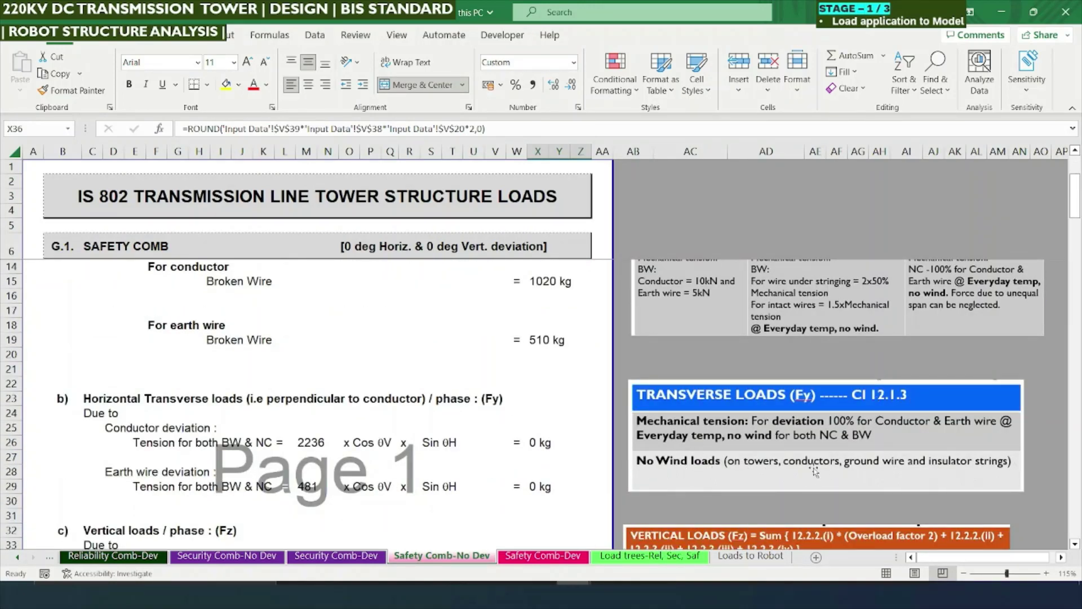
{"action": "left_click", "coordinate": [1004, 479]}
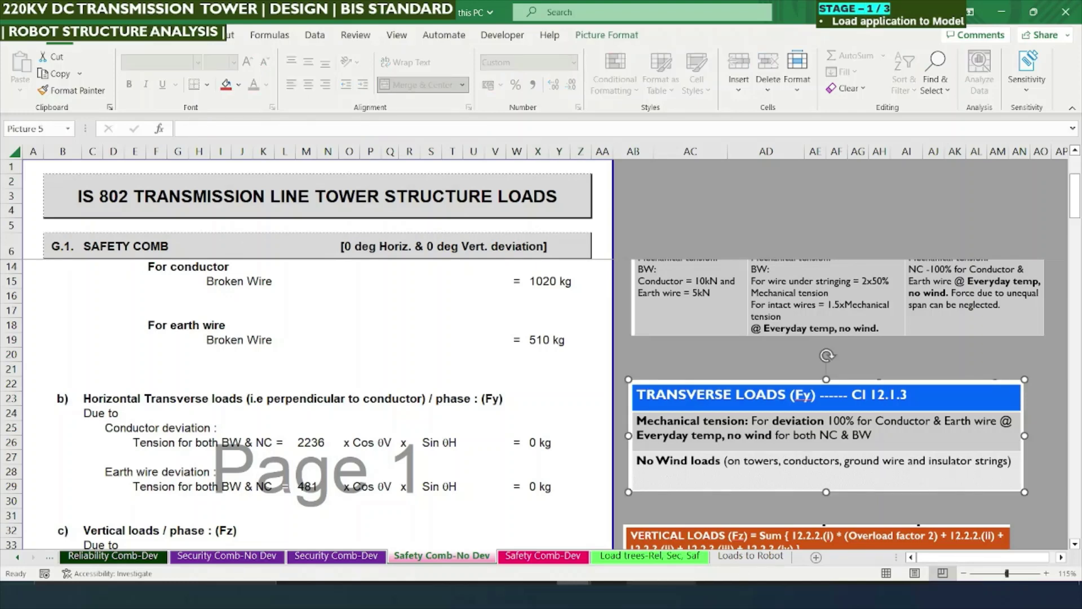
{"action": "key", "text": "alt+Tab"}
{"action": "mouse_move", "coordinate": [574, 595]}
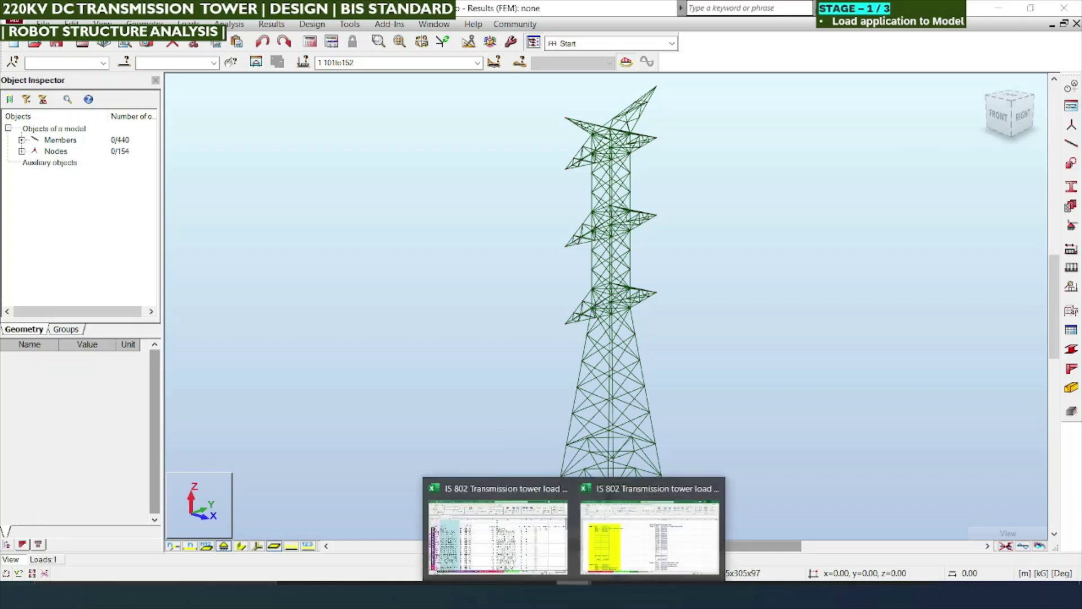
{"action": "left_click", "coordinate": [654, 552]}
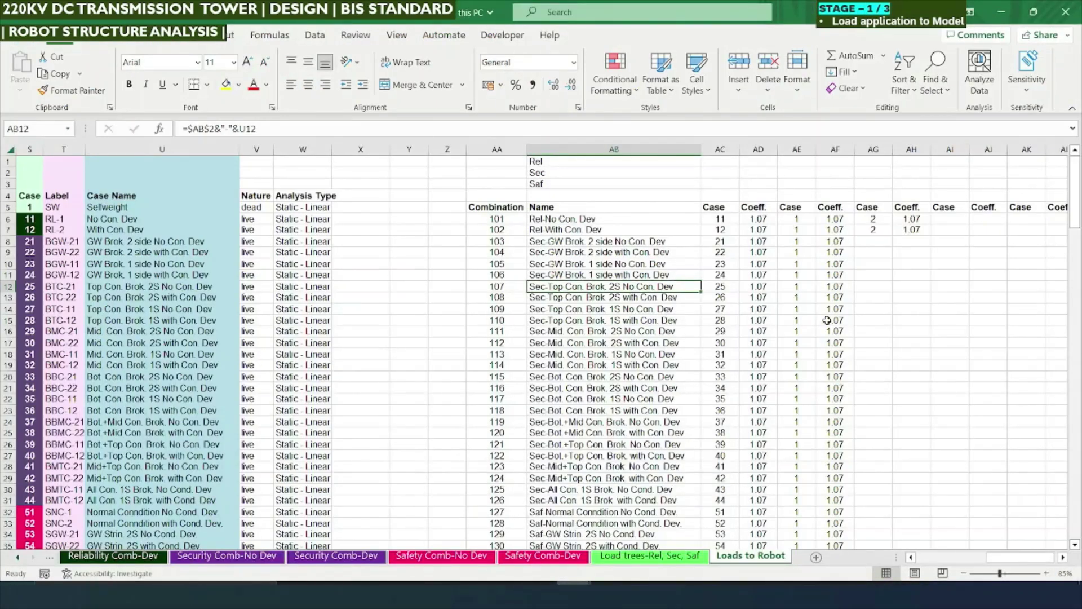